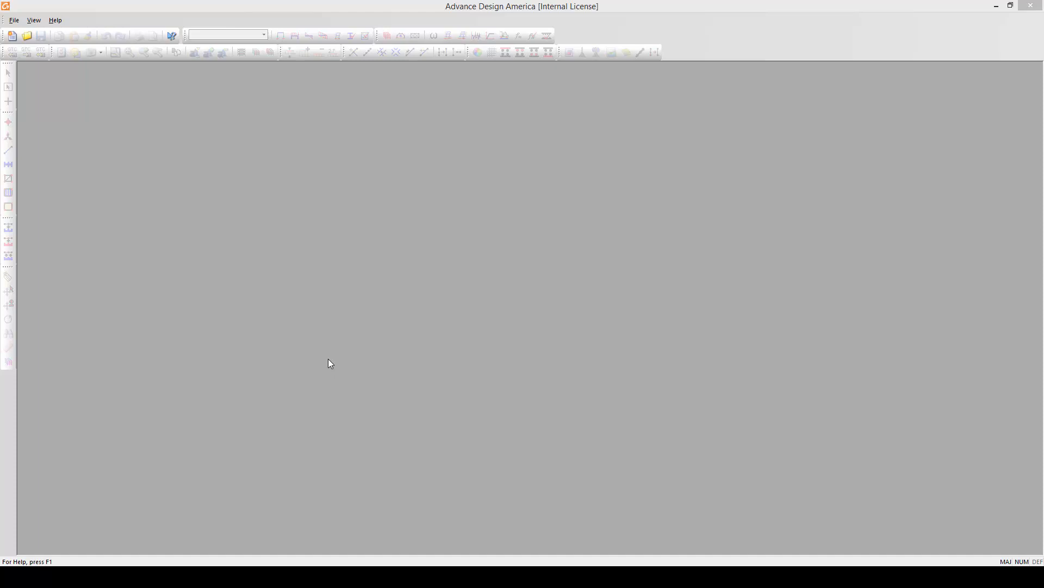
- Create a new project and maximize its model window
{"action": "left_click", "coordinate": [12, 35]}
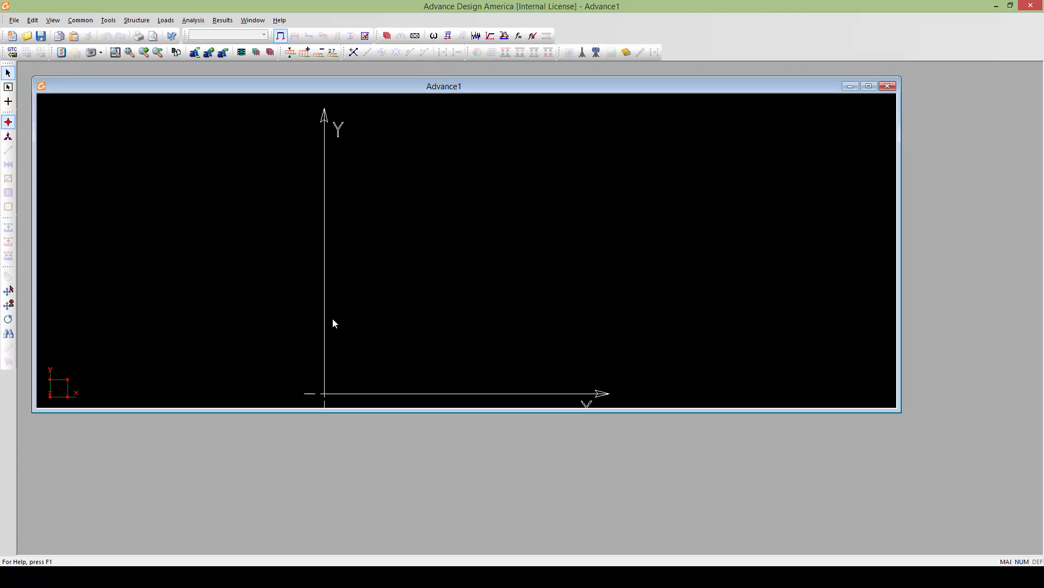
{"action": "left_click", "coordinate": [865, 86]}
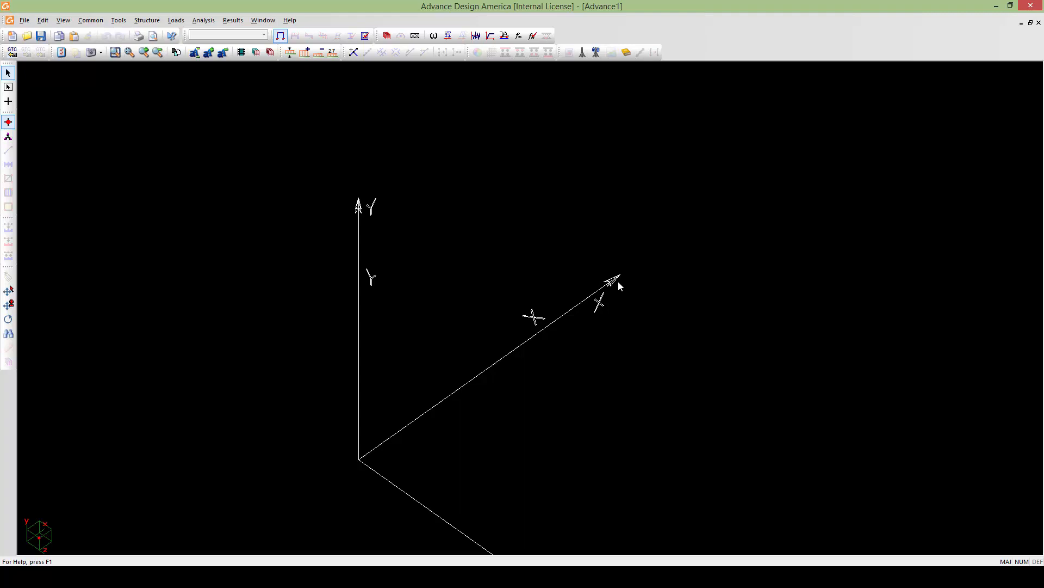
{"action": "middle_click_drag", "start_coordinate": [398, 298], "coordinate": [398, 255]}
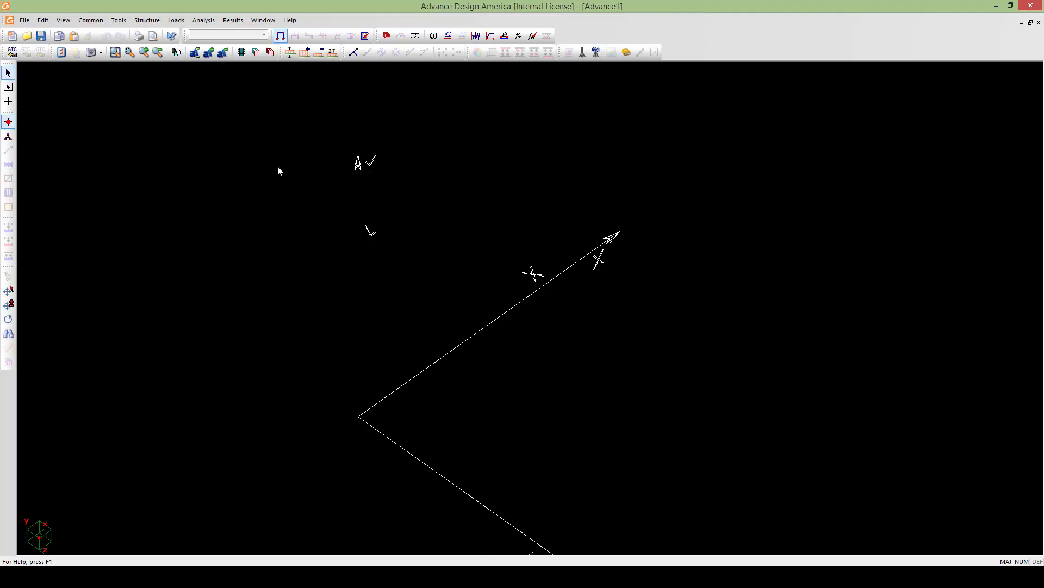
- Review the project configuration's general, preferences, analysis and concrete settings
{"action": "left_click", "coordinate": [24, 20]}
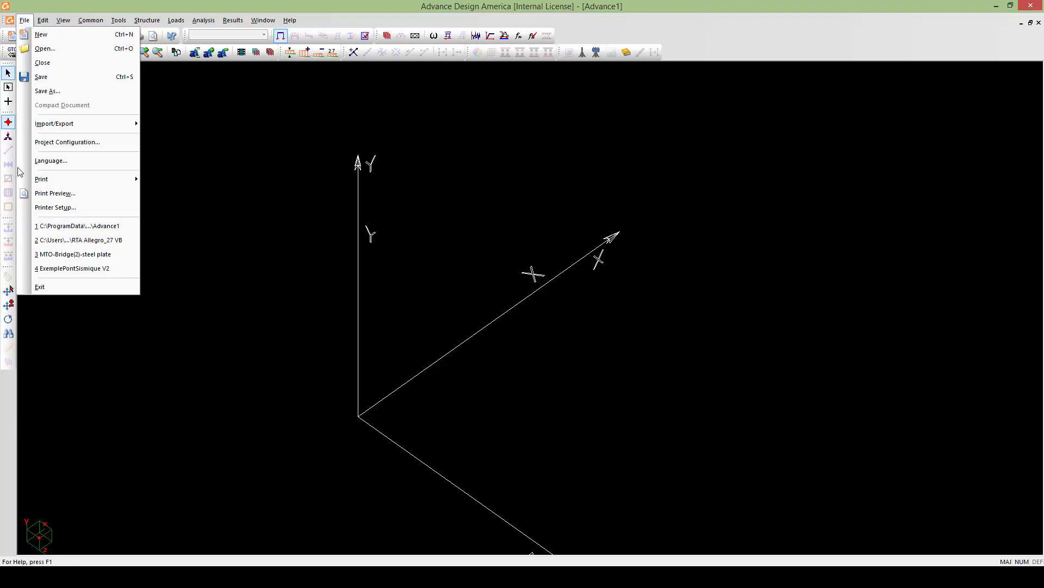
{"action": "left_click", "coordinate": [73, 144]}
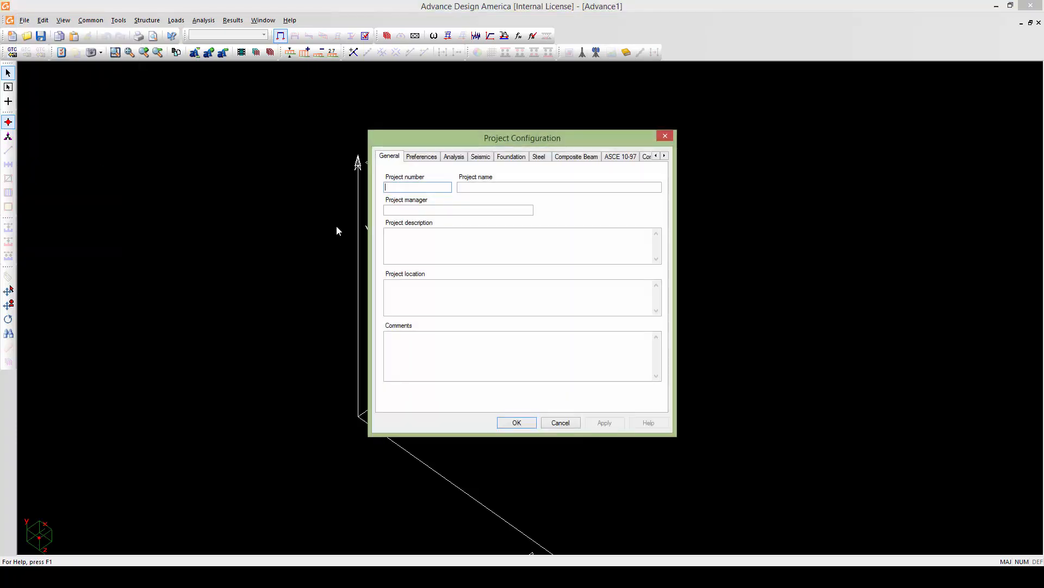
{"action": "left_click", "coordinate": [421, 157]}
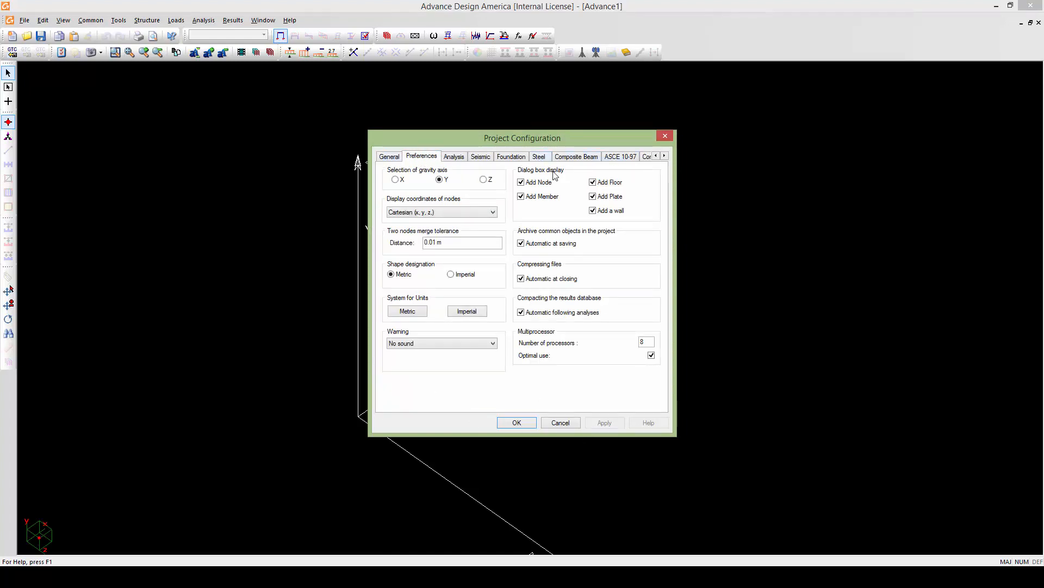
{"action": "left_click", "coordinate": [451, 158]}
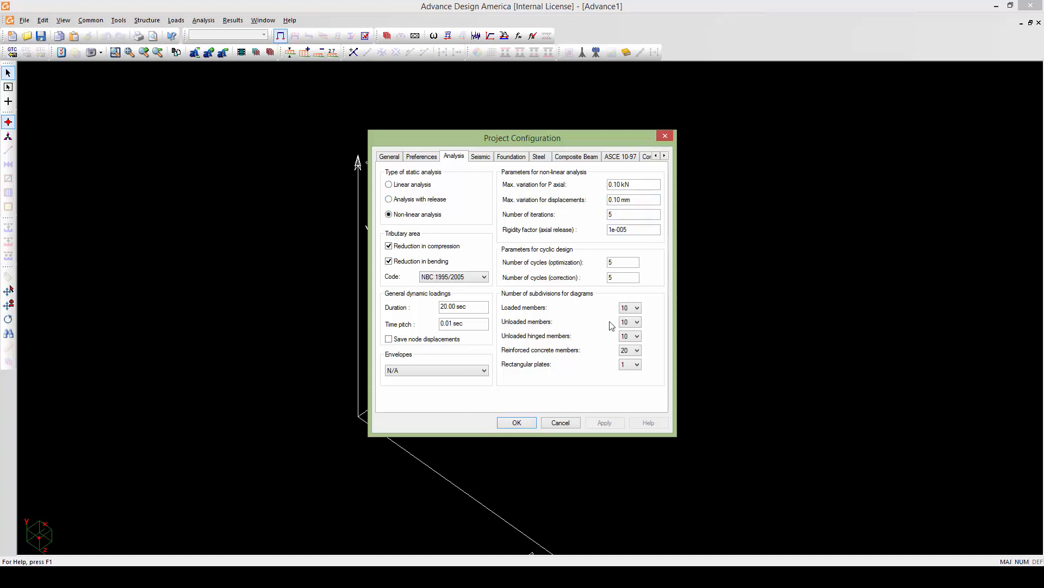
{"action": "left_click", "coordinate": [664, 156]}
{"action": "left_click", "coordinate": [664, 157]}
{"action": "left_click", "coordinate": [665, 156]}
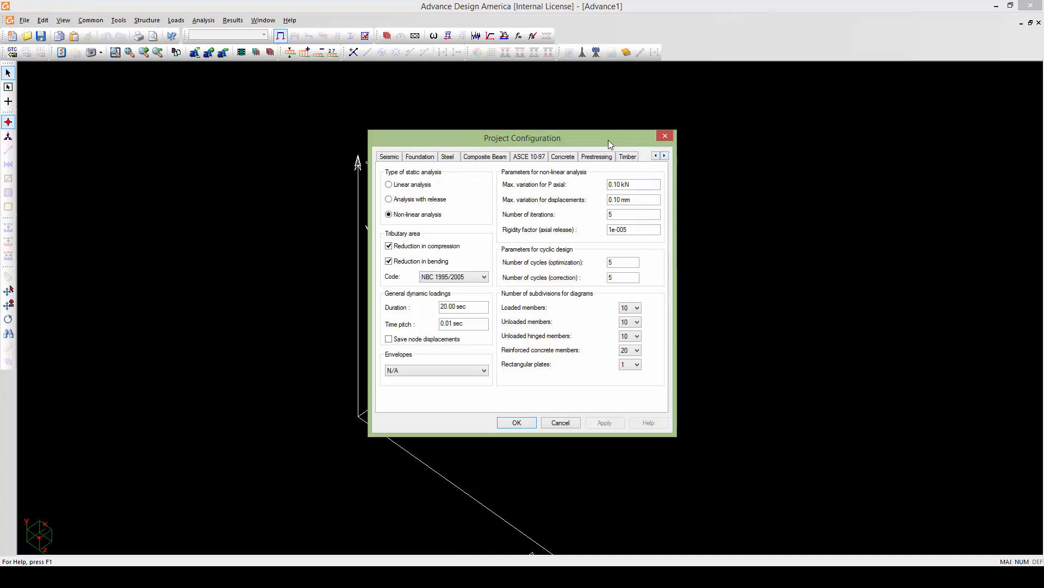
{"action": "left_click_drag", "start_coordinate": [608, 139], "coordinate": [625, 138]}
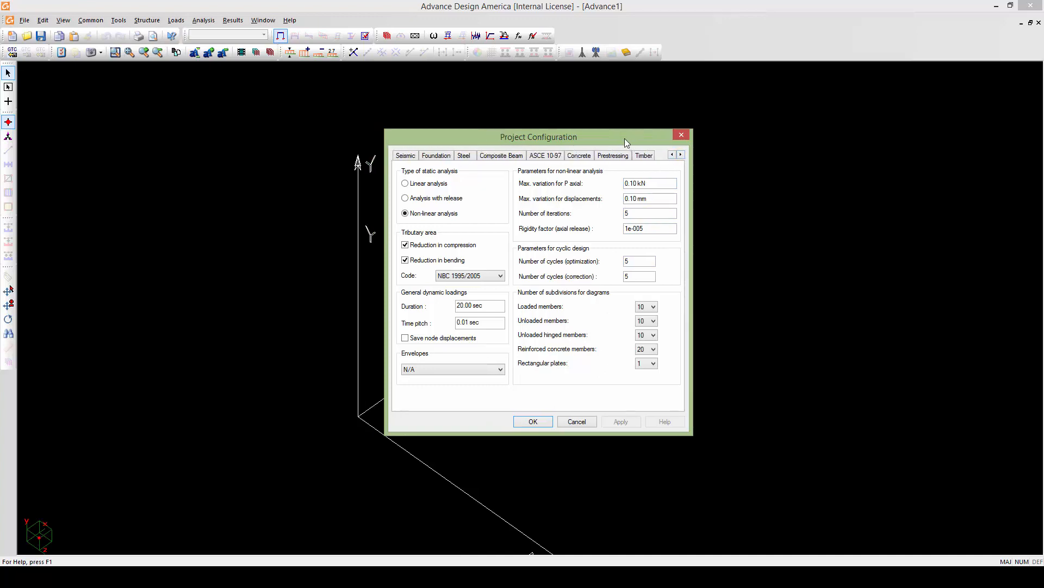
{"action": "left_click", "coordinate": [579, 157]}
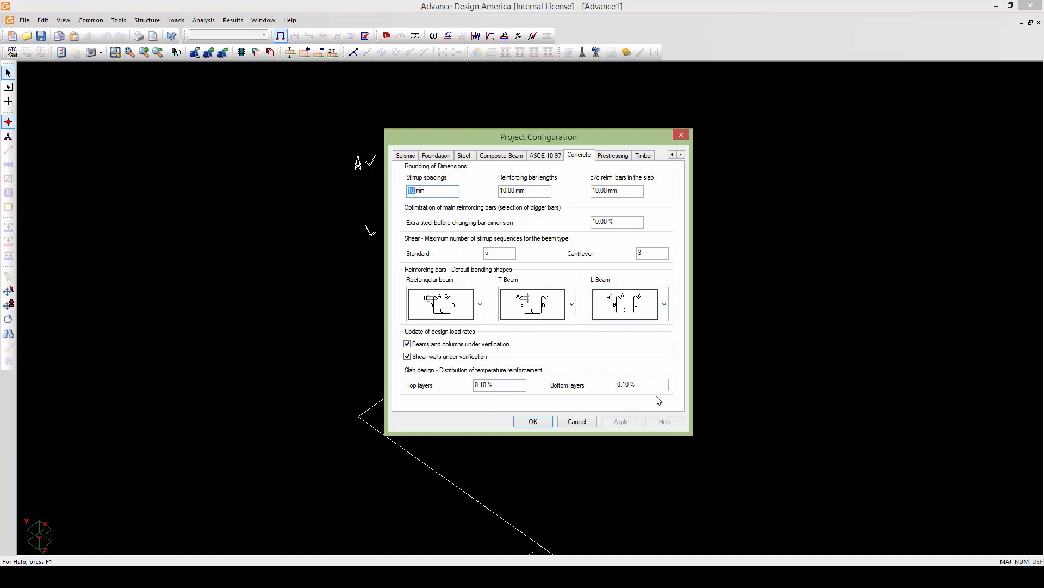
{"action": "left_click", "coordinate": [540, 422]}
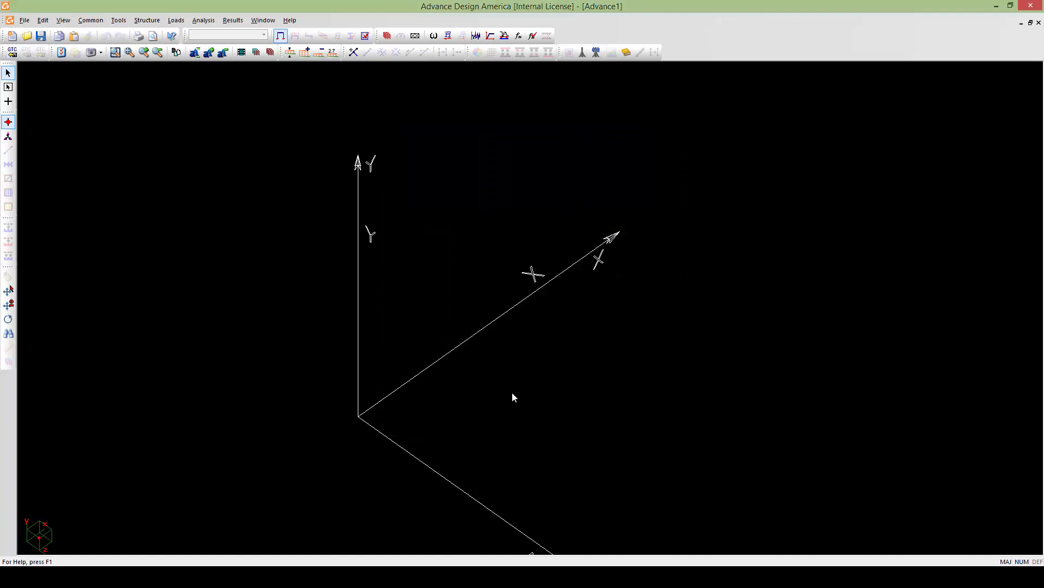
- Open the Nodes Spreadsheet and add a first node numbered 1
{"action": "middle_click_drag", "start_coordinate": [520, 391], "coordinate": [434, 325]}
{"action": "scroll", "coordinate": [539, 361], "scroll_direction": "down", "scroll_amount": 1}
{"action": "scroll", "coordinate": [527, 331], "scroll_direction": "down", "scroll_amount": 2}
{"action": "scroll", "coordinate": [445, 320], "scroll_direction": "up", "scroll_amount": 1}
{"action": "scroll", "coordinate": [443, 320], "scroll_direction": "up", "scroll_amount": 1}
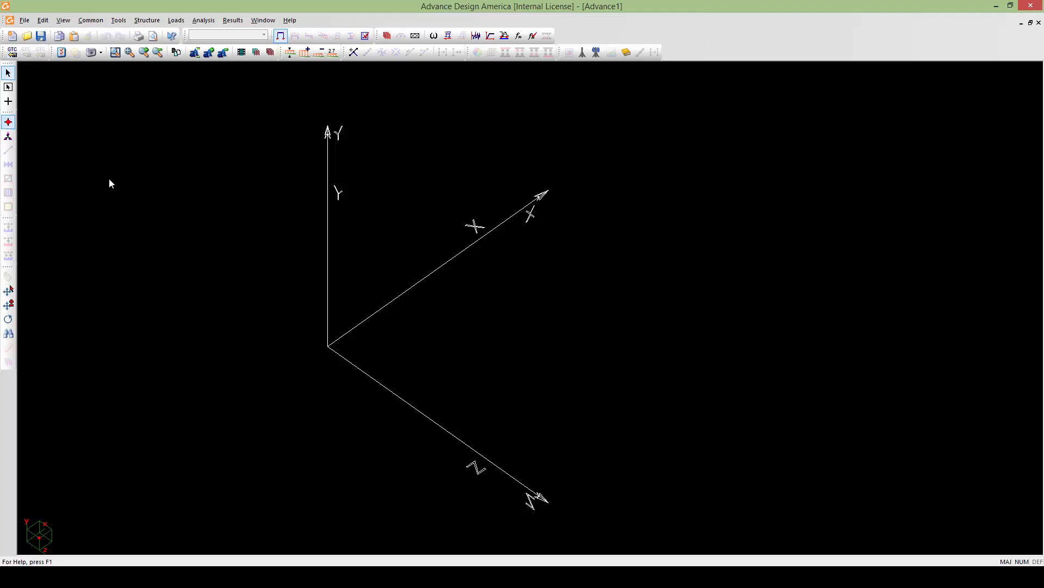
{"action": "double_click", "coordinate": [116, 209]}
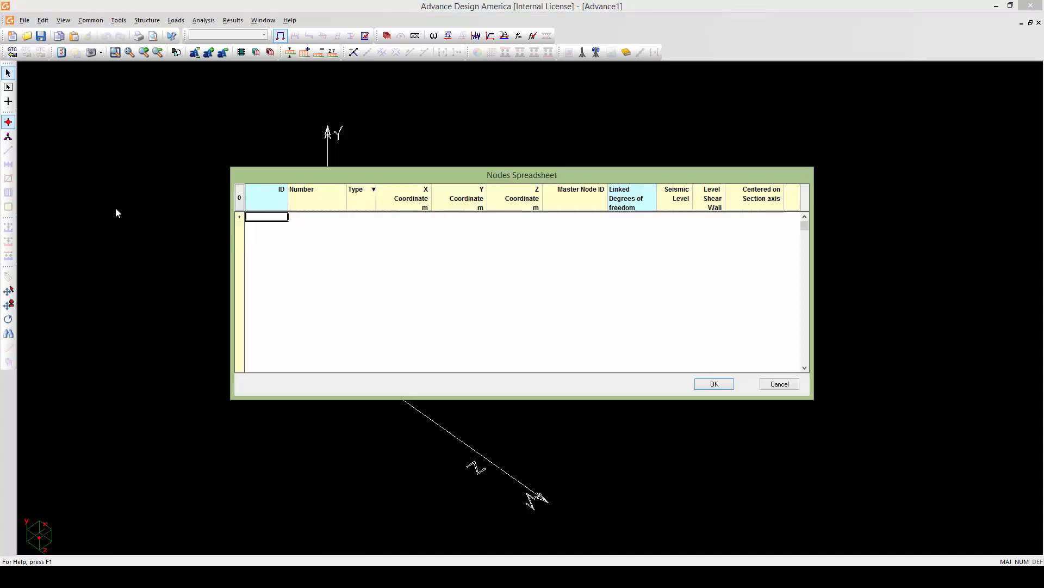
{"action": "left_click", "coordinate": [240, 217]}
{"action": "left_click", "coordinate": [303, 218]}
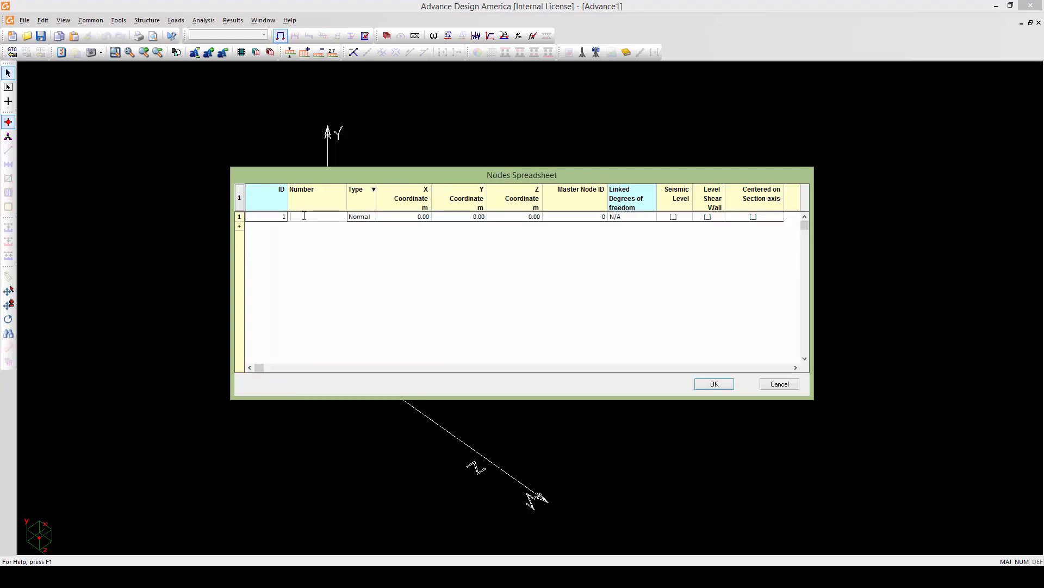
{"action": "type", "text": "1"}
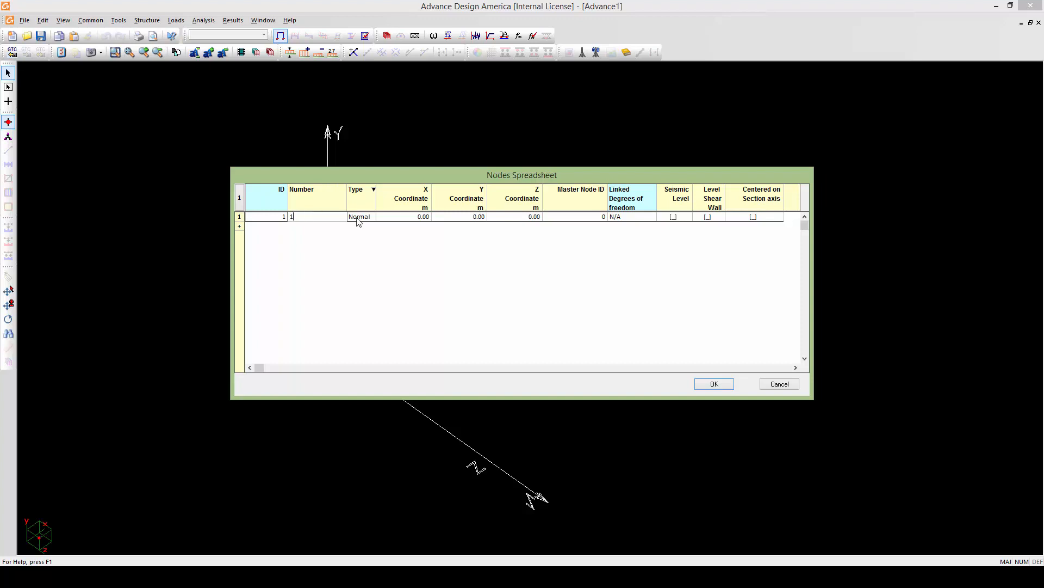
- Set node 1's coordinates to X 10 m and Y 3 m
{"action": "left_click", "coordinate": [401, 216]}
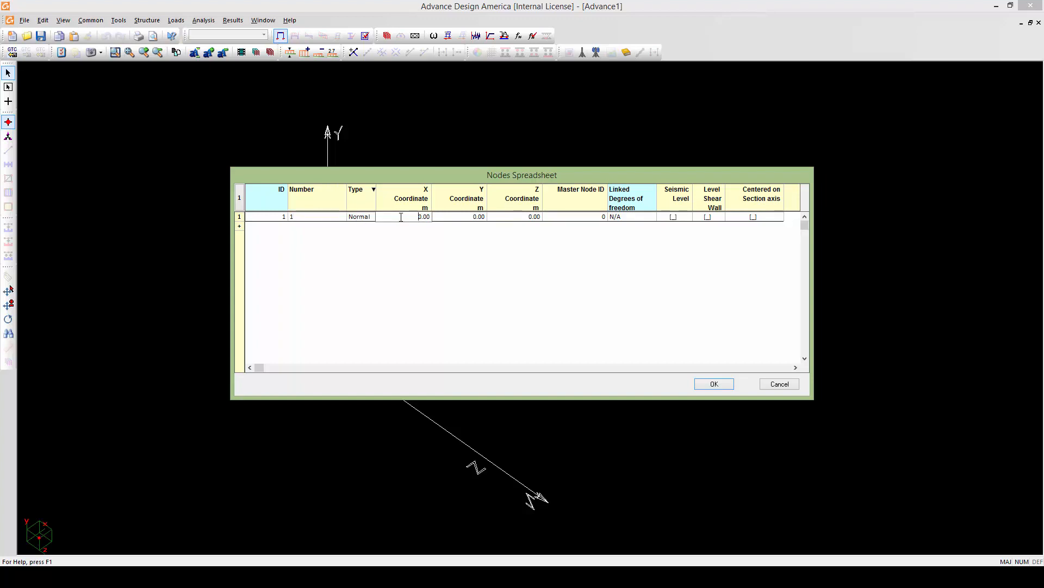
{"action": "left_click_drag", "start_coordinate": [401, 216], "coordinate": [448, 216]}
{"action": "type", "text": "10"}
{"action": "left_click", "coordinate": [457, 217]}
{"action": "left_click_drag", "start_coordinate": [457, 216], "coordinate": [485, 219]}
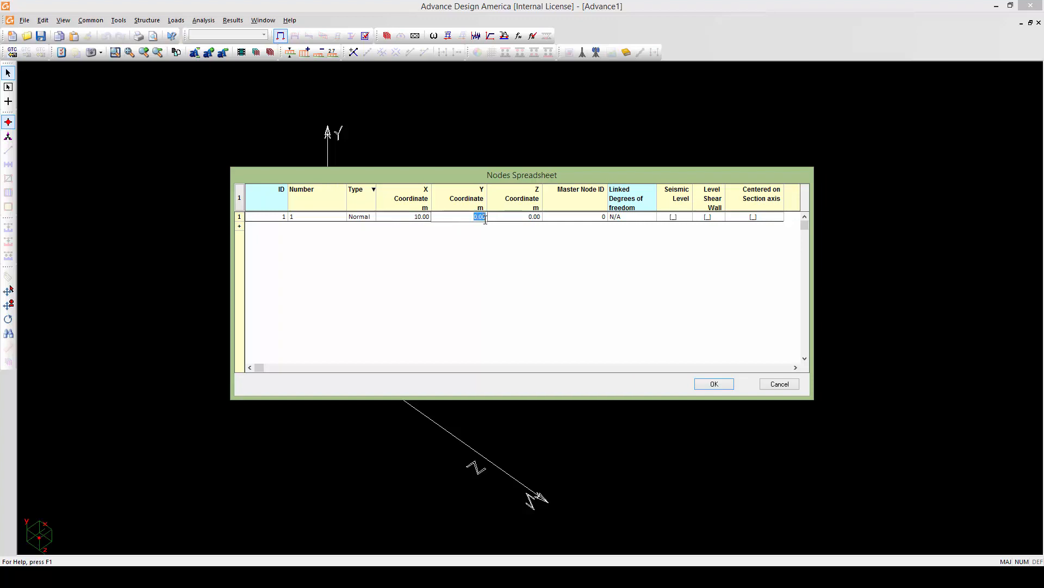
{"action": "type", "text": "3"}
- Add a second node numbered 2 with its Y coordinate set to 3 m
{"action": "left_click", "coordinate": [240, 228]}
{"action": "left_click", "coordinate": [295, 226]}
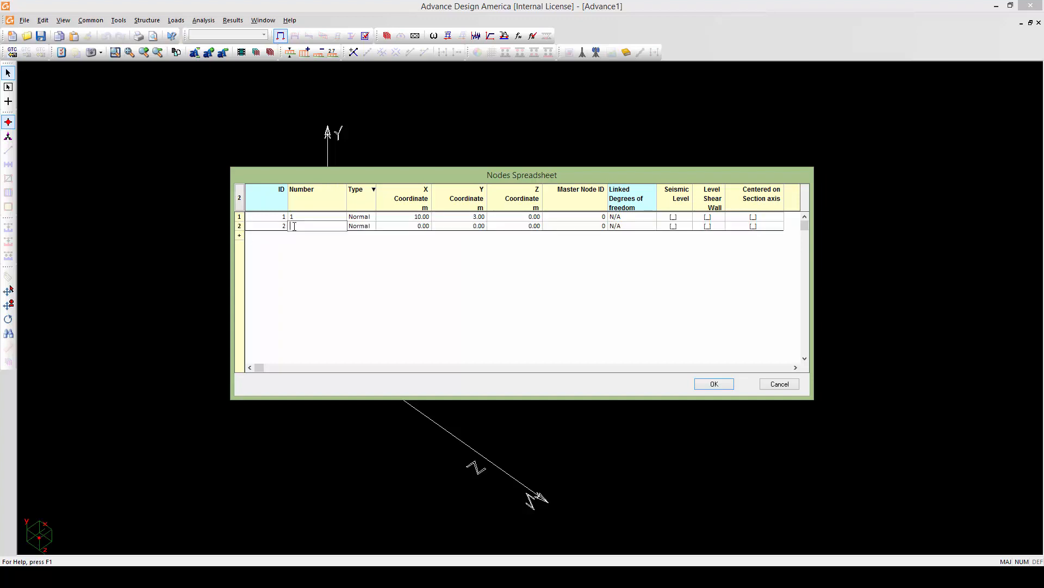
{"action": "type", "text": "2"}
{"action": "left_click", "coordinate": [392, 228]}
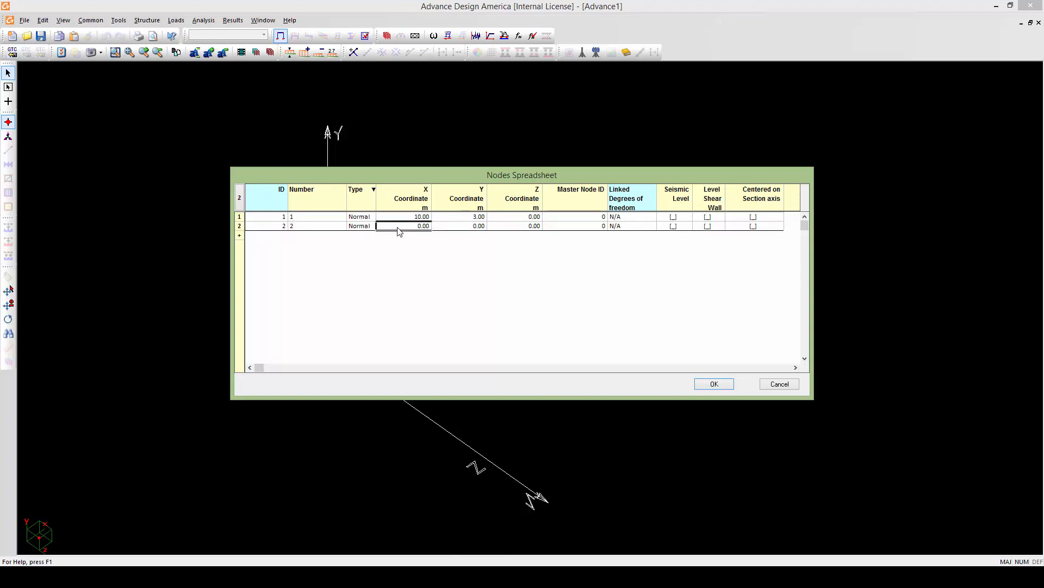
{"action": "left_click", "coordinate": [441, 228]}
{"action": "left_click", "coordinate": [448, 226]}
{"action": "left_click_drag", "start_coordinate": [448, 227], "coordinate": [486, 226]}
{"action": "type", "text": "3"}
{"action": "key", "text": "Return"}
{"action": "scroll", "coordinate": [445, 253], "scroll_direction": "up", "scroll_amount": 1}
- Add a third node numbered 3 at the origin and set its type to Support
{"action": "left_click", "coordinate": [240, 236]}
{"action": "left_click", "coordinate": [292, 235]}
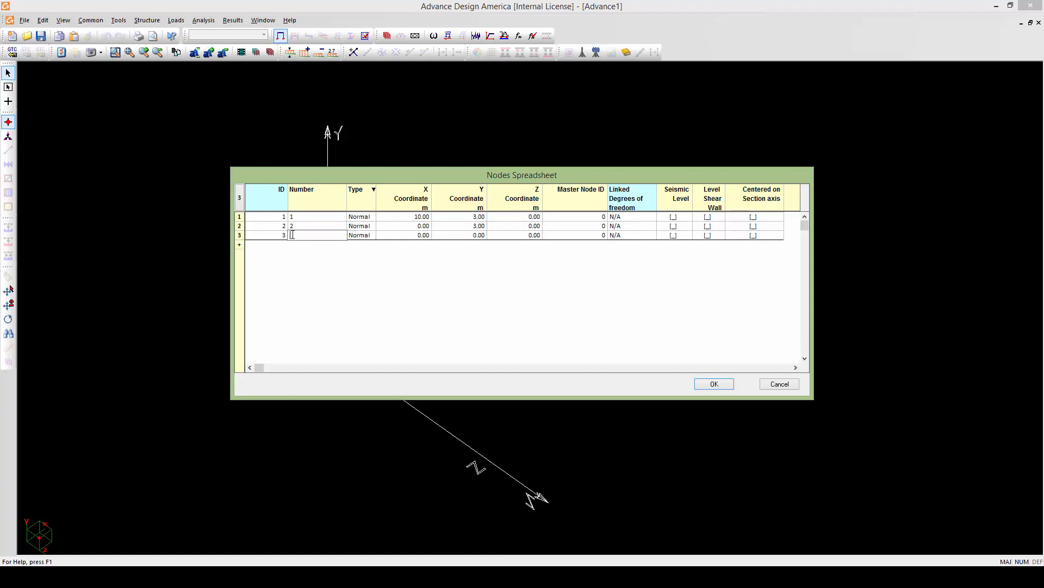
{"action": "type", "text": "3"}
{"action": "left_click", "coordinate": [357, 235]}
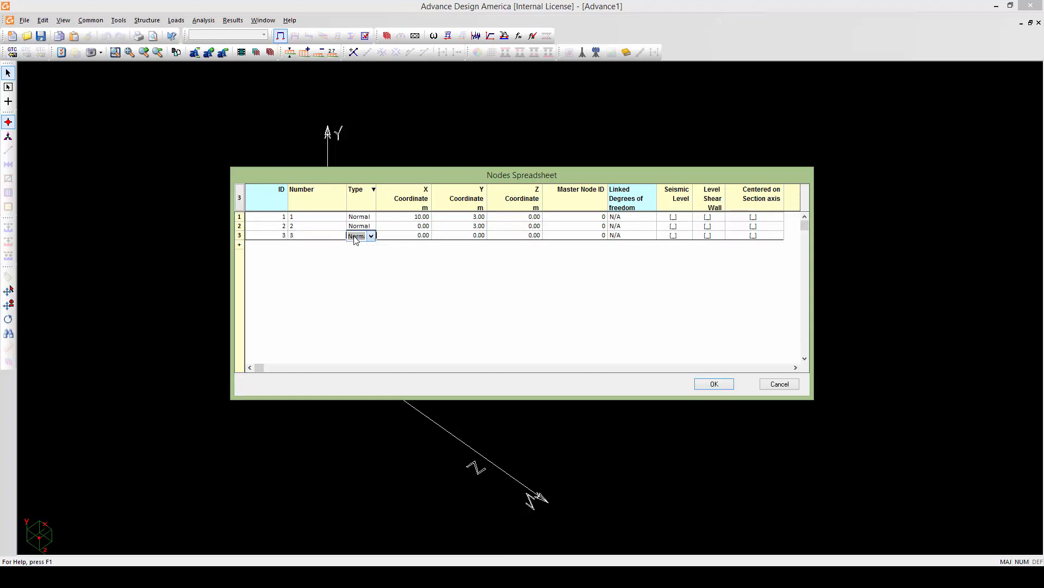
{"action": "left_click", "coordinate": [358, 237]}
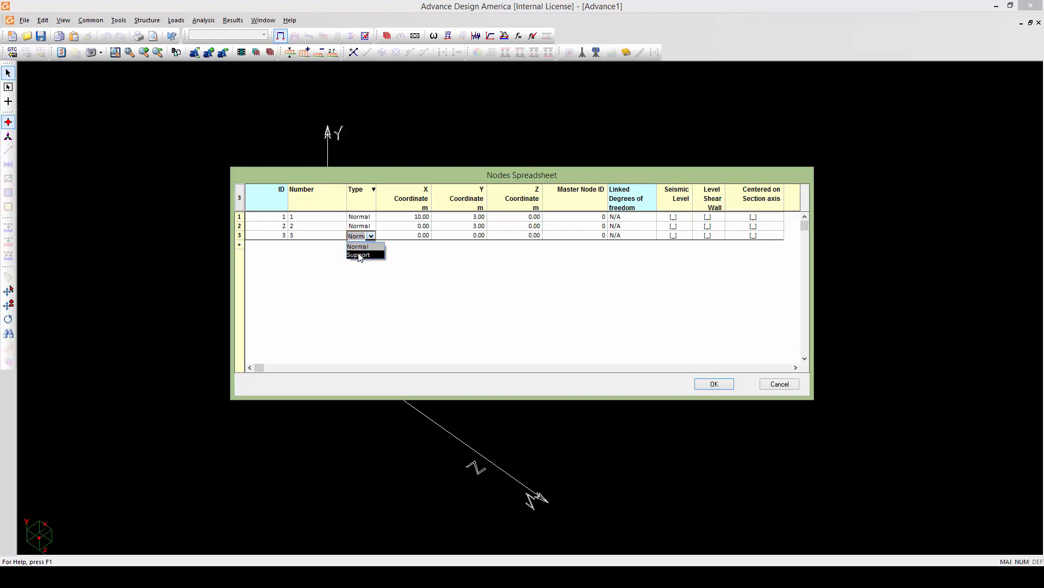
{"action": "left_click", "coordinate": [360, 255]}
- Add a fourth node numbered 4 and set its type to Support
{"action": "left_click", "coordinate": [240, 246]}
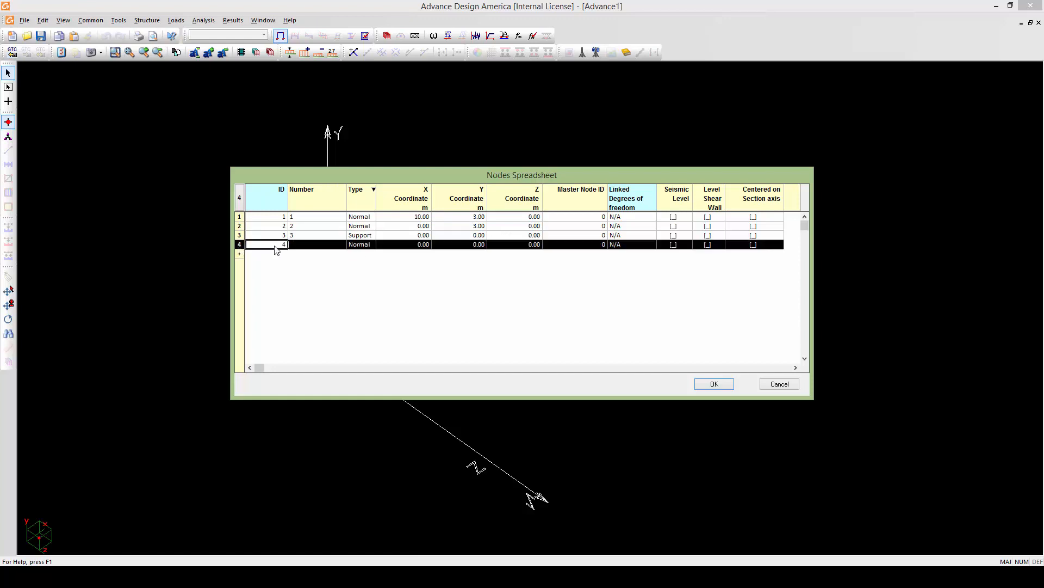
{"action": "left_click", "coordinate": [307, 244]}
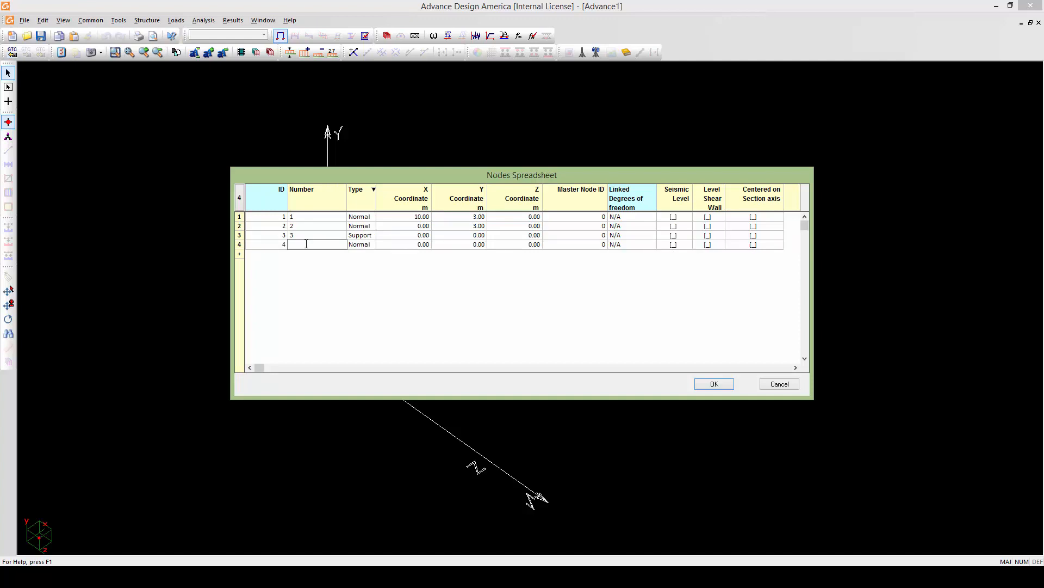
{"action": "type", "text": "4"}
{"action": "left_click", "coordinate": [353, 246]}
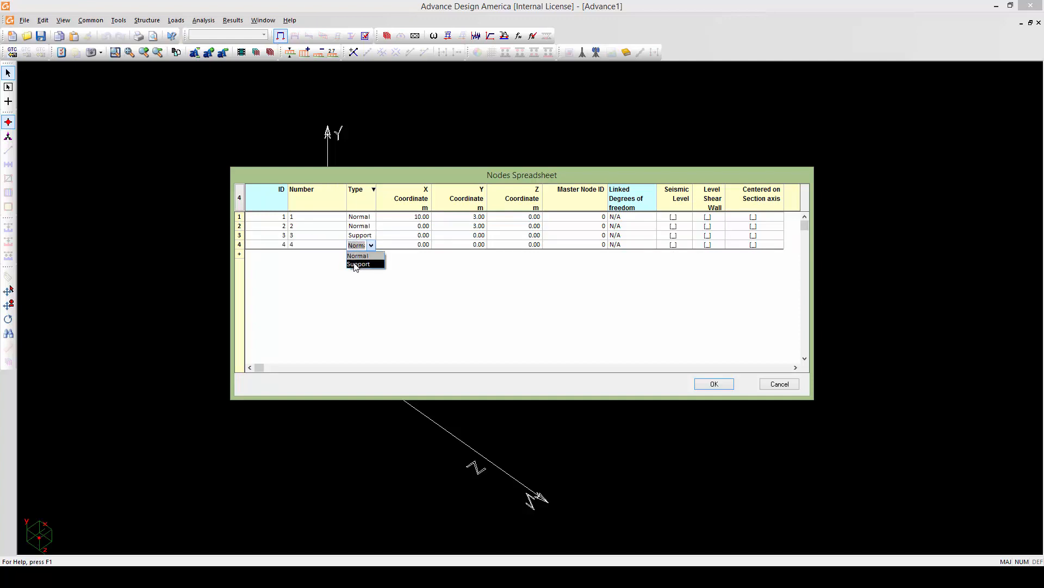
{"action": "left_click", "coordinate": [358, 264]}
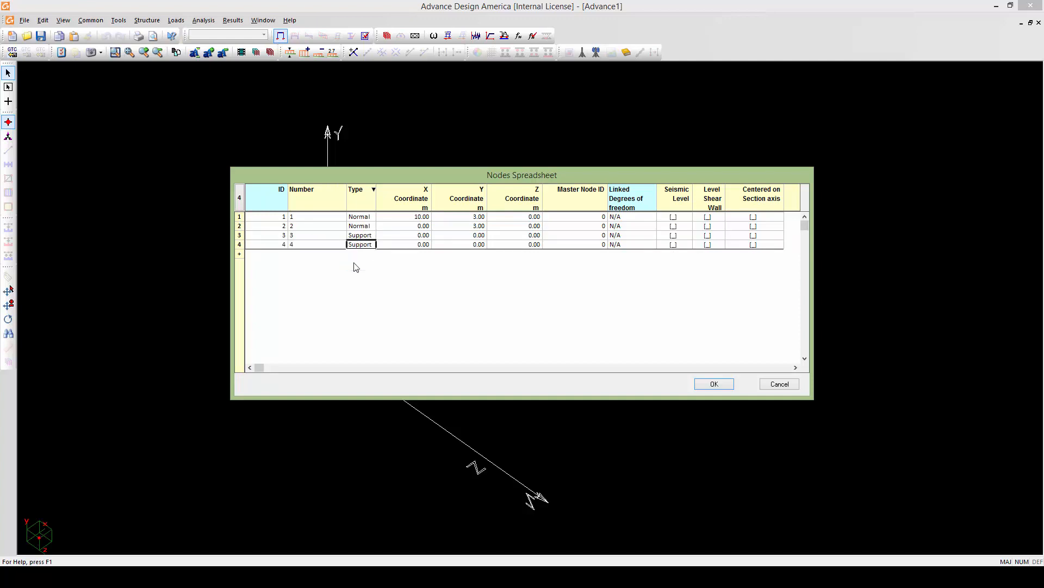
- Set node 4's X coordinate to 10 m and accept the node spreadsheet
{"action": "left_click", "coordinate": [416, 246]}
{"action": "left_click_drag", "start_coordinate": [415, 247], "coordinate": [441, 251]}
{"action": "type", "text": "10"}
{"action": "left_click", "coordinate": [464, 245]}
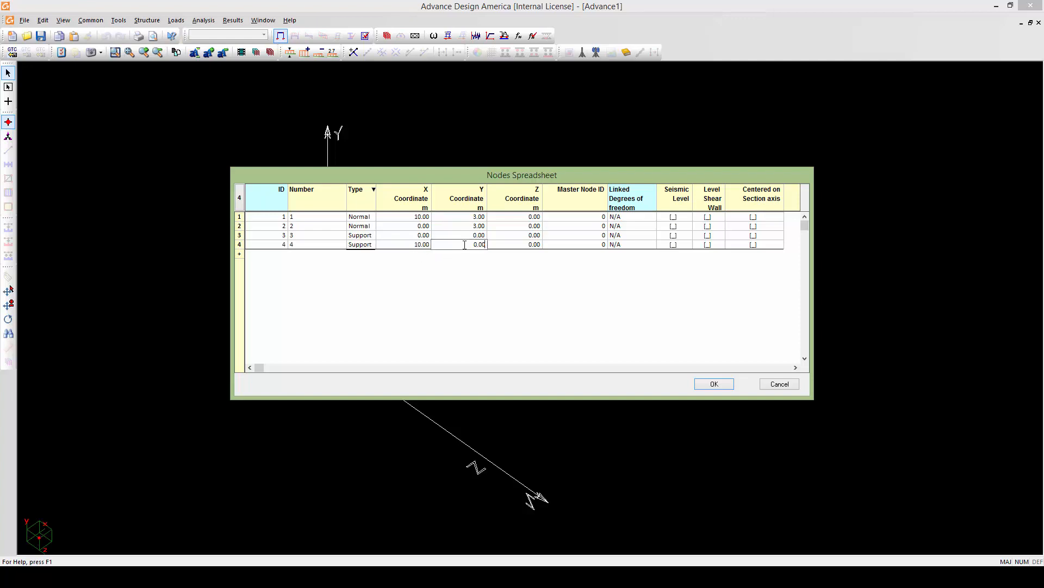
{"action": "left_click", "coordinate": [538, 246]}
{"action": "left_click", "coordinate": [702, 384]}
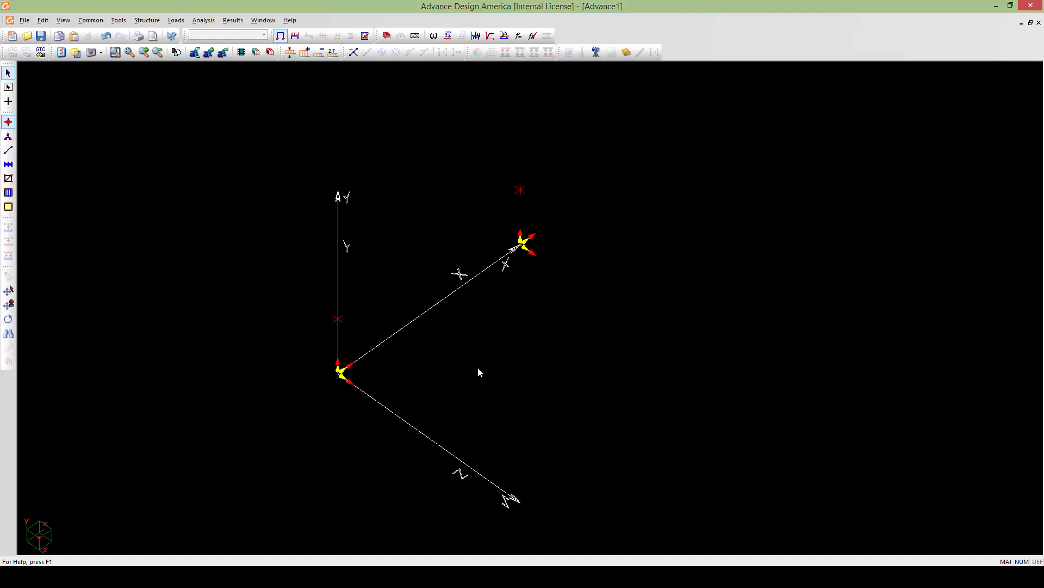
- Draw a vertical column member from the support at the origin to the node directly above it
{"action": "mouse_move", "coordinate": [478, 367]}
{"action": "middle_mouse_down"}
{"action": "mouse_move", "coordinate": [414, 337]}
{"action": "mouse_move", "coordinate": [472, 379]}
{"action": "middle_mouse_up"}
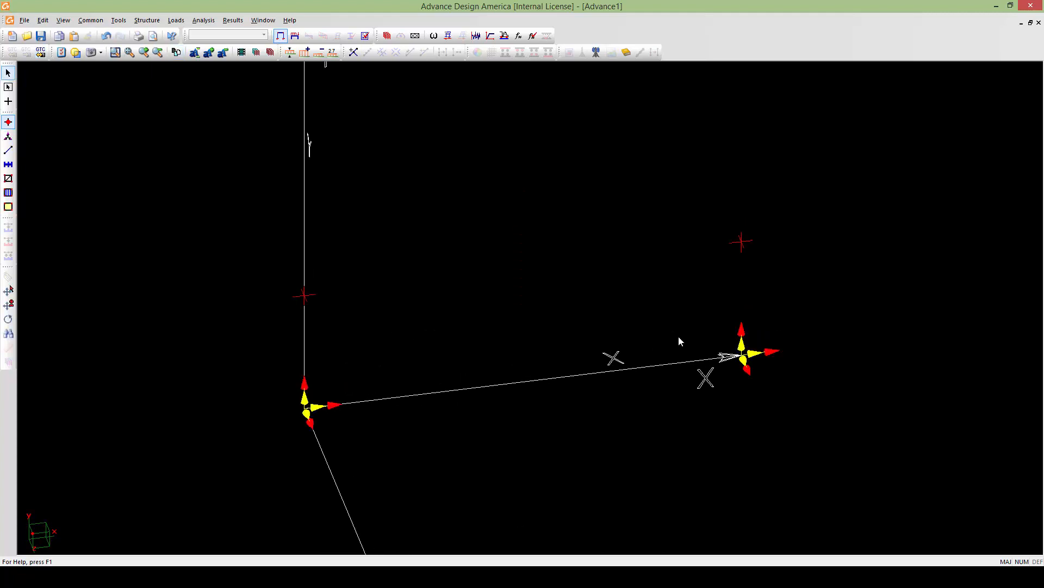
{"action": "middle_click_drag", "start_coordinate": [633, 253], "coordinate": [446, 346]}
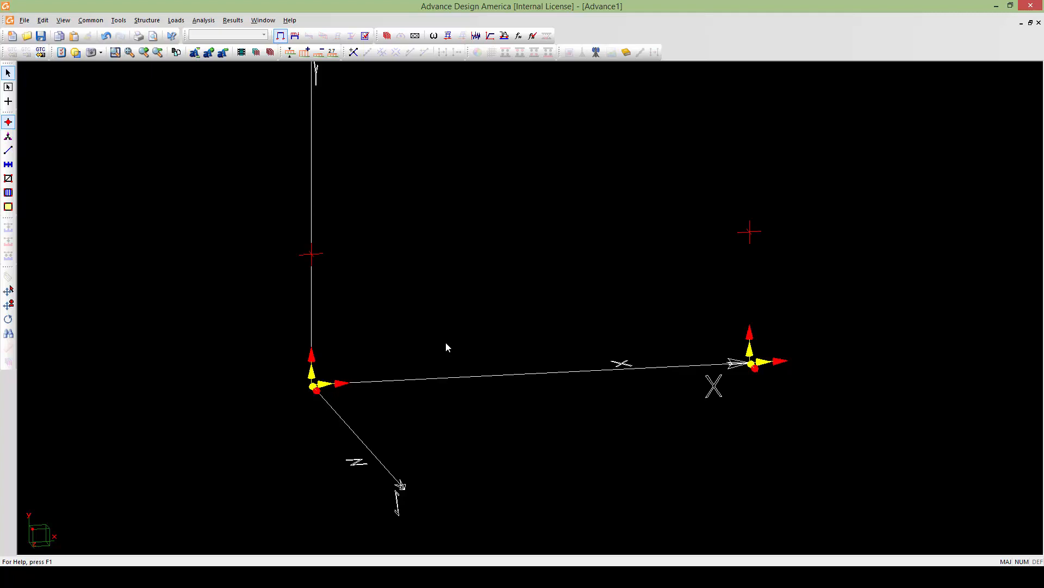
{"action": "middle_click_drag", "start_coordinate": [432, 325], "coordinate": [428, 354]}
{"action": "scroll", "coordinate": [427, 354], "scroll_direction": "down", "scroll_amount": 1}
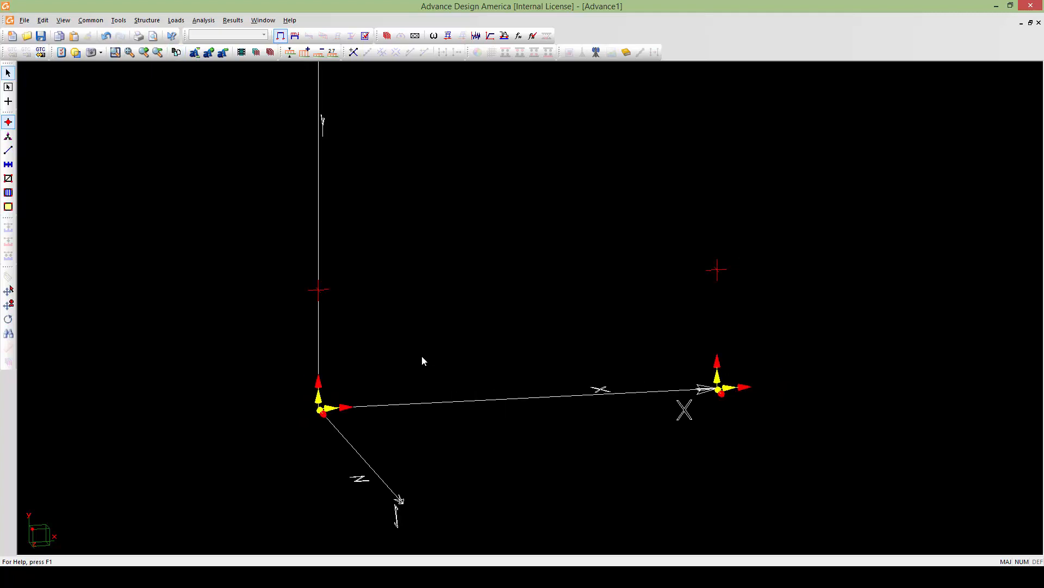
{"action": "left_click", "coordinate": [8, 150]}
{"action": "left_click", "coordinate": [7, 104]}
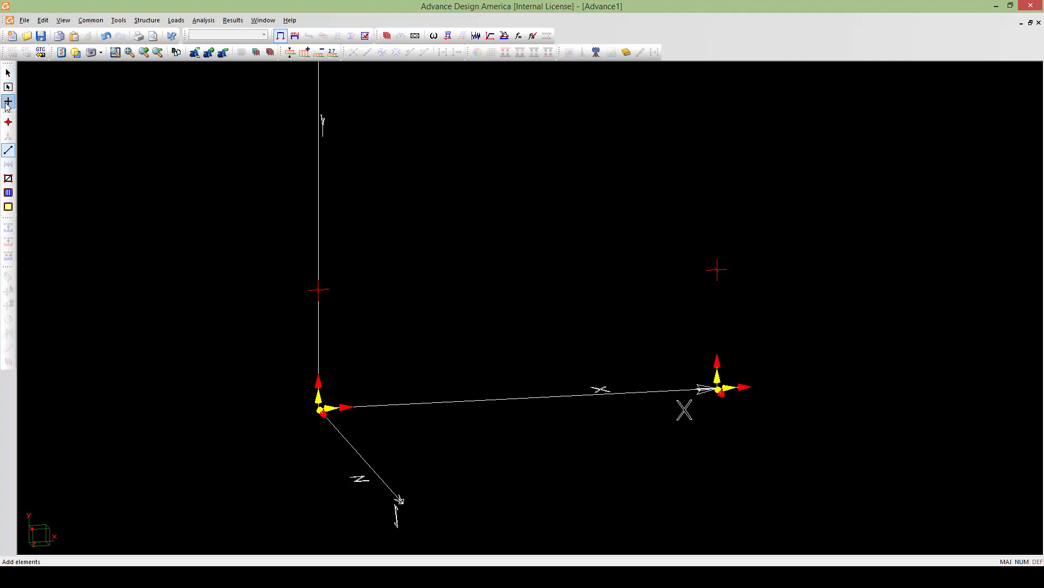
{"action": "left_click", "coordinate": [8, 103]}
{"action": "left_click", "coordinate": [321, 409]}
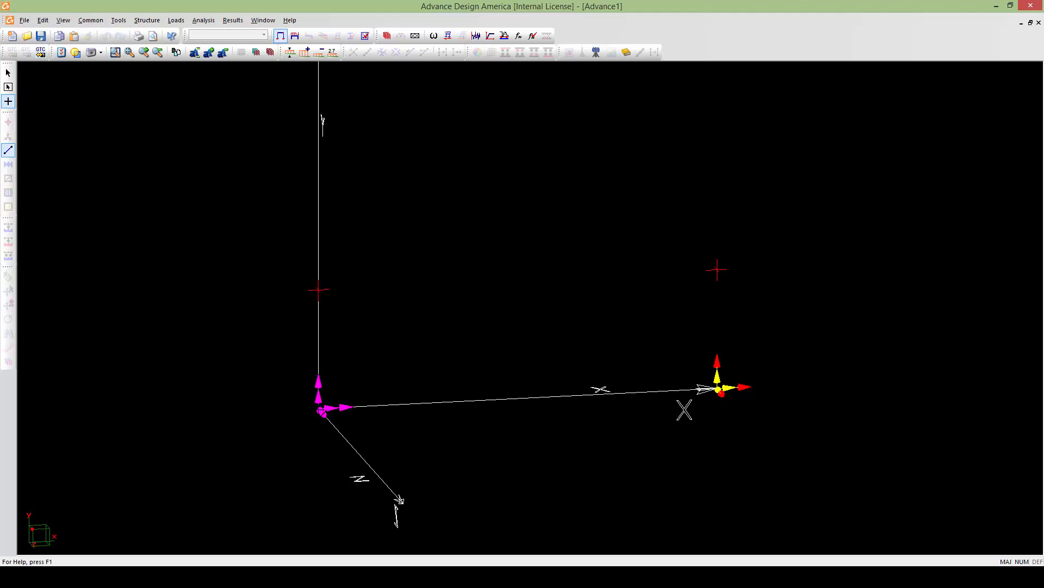
{"action": "left_click", "coordinate": [318, 289]}
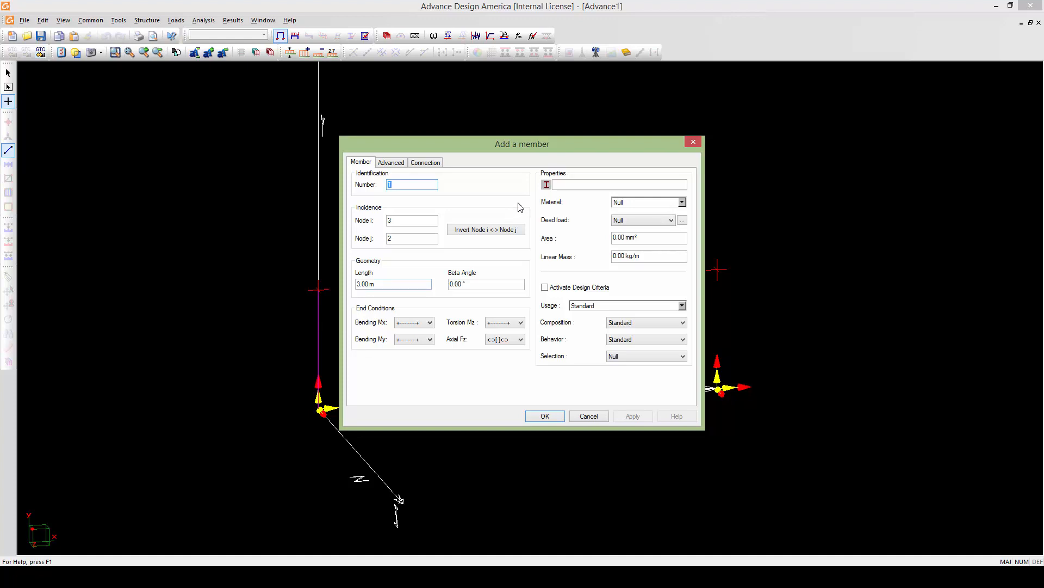
- Assign the rectangular concrete section Con350x350 to the new column member
{"action": "left_click", "coordinate": [546, 185]}
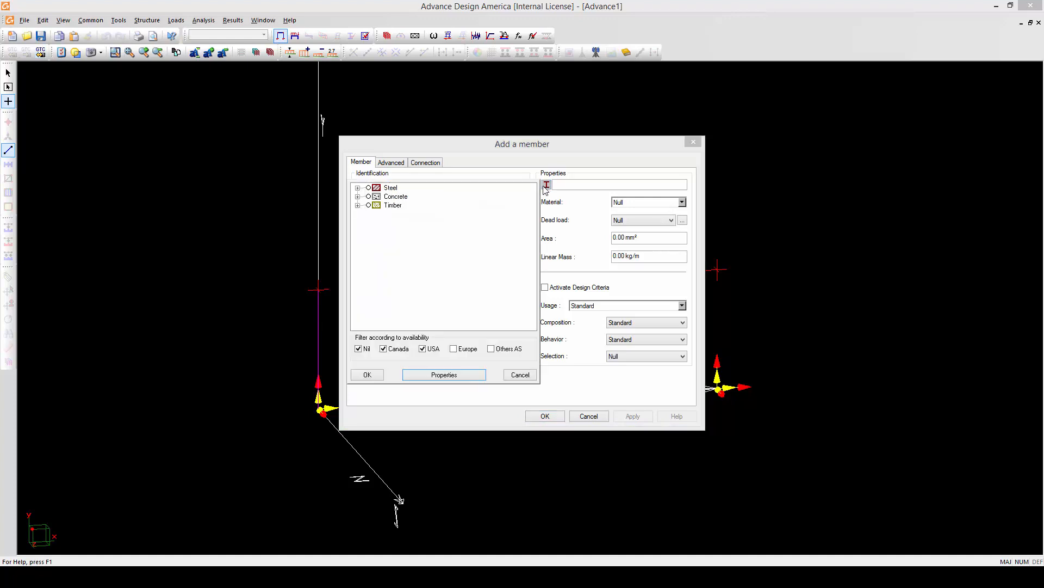
{"action": "left_click", "coordinate": [358, 196]}
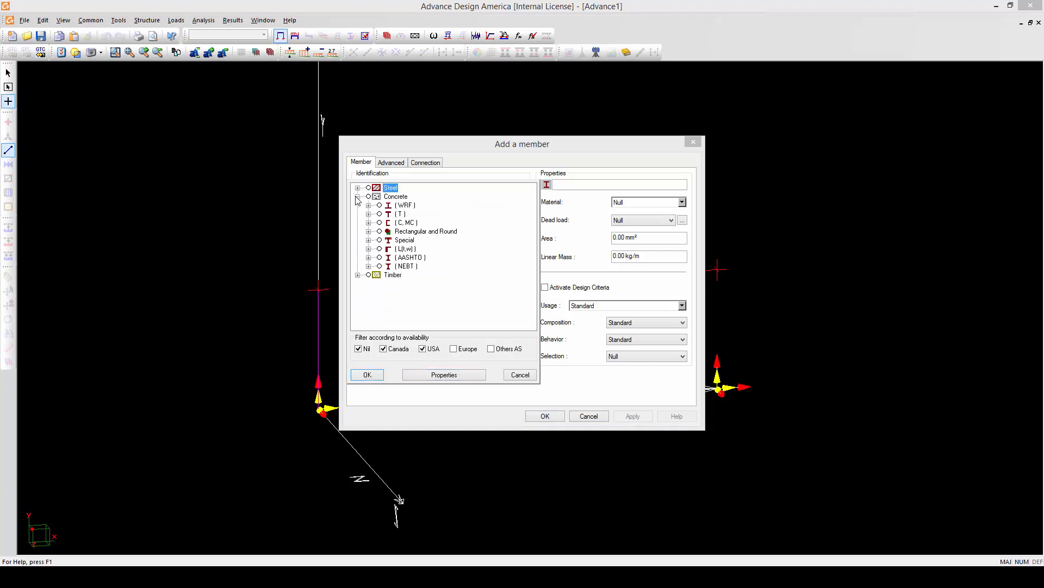
{"action": "left_click", "coordinate": [368, 231]}
{"action": "left_click", "coordinate": [379, 249]}
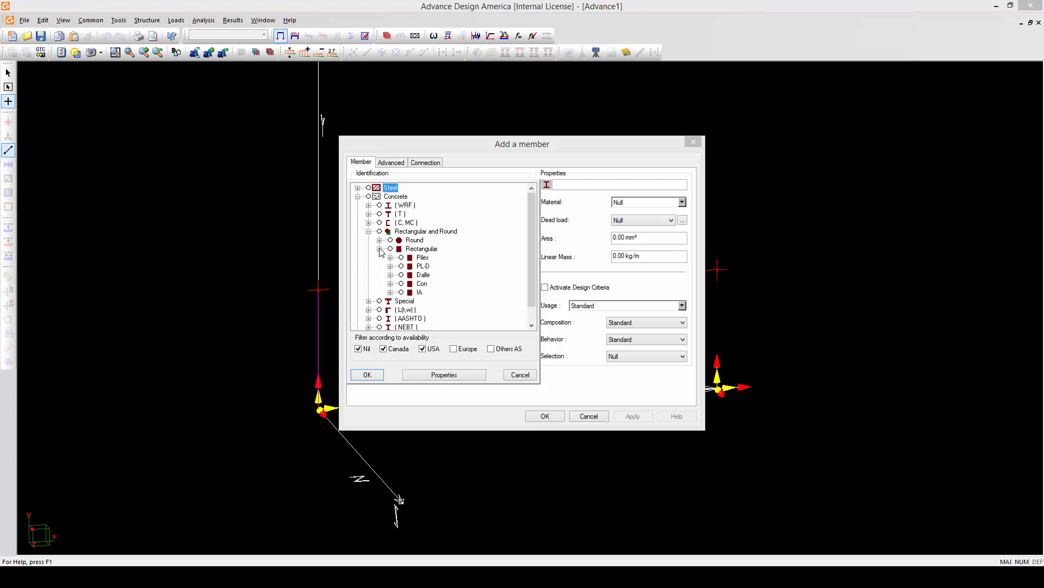
{"action": "left_click", "coordinate": [390, 284]}
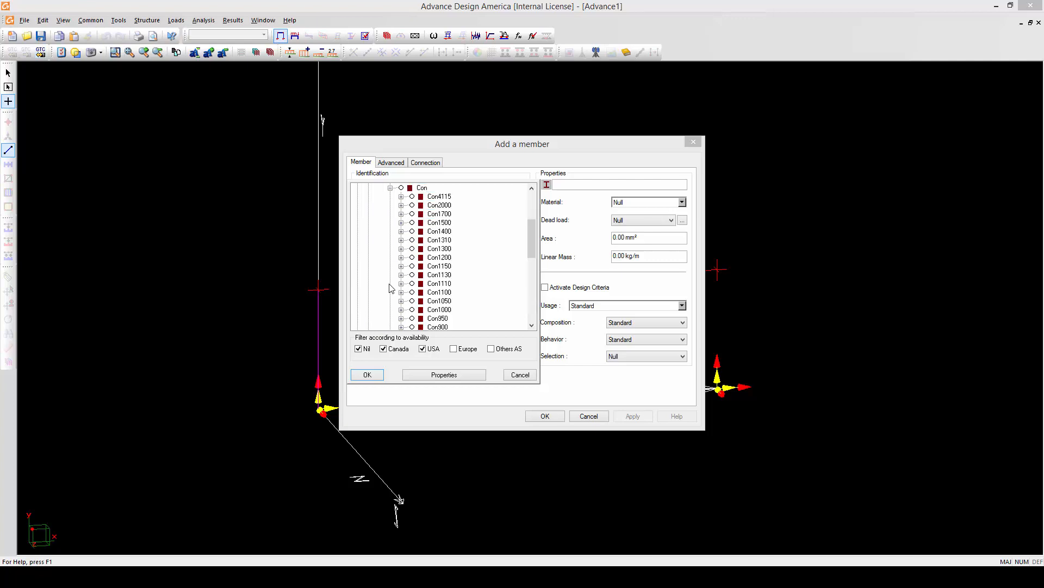
{"action": "left_click_drag", "start_coordinate": [532, 249], "coordinate": [533, 279]}
{"action": "left_click", "coordinate": [401, 309]}
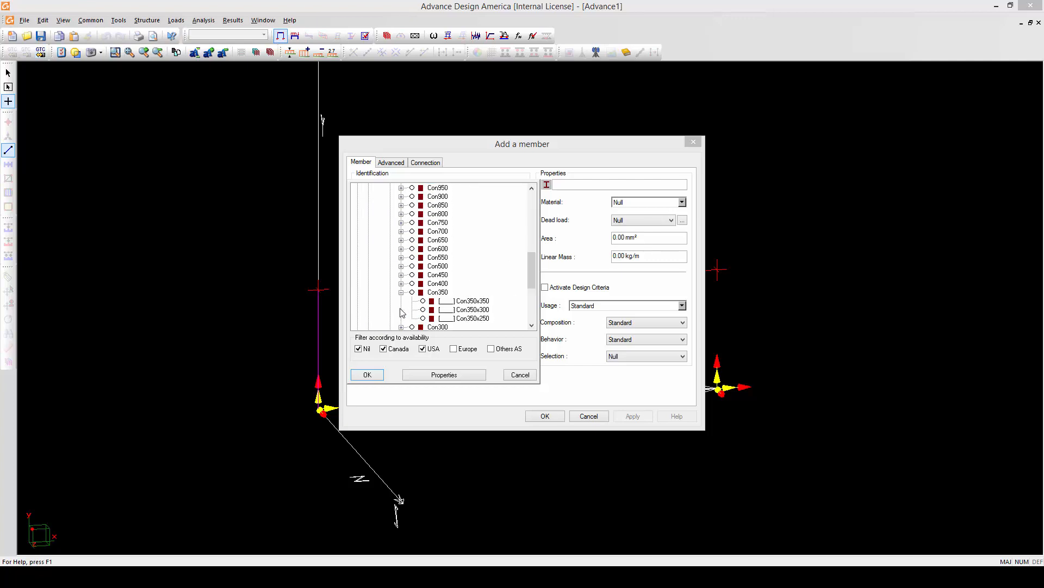
{"action": "left_click", "coordinate": [423, 302]}
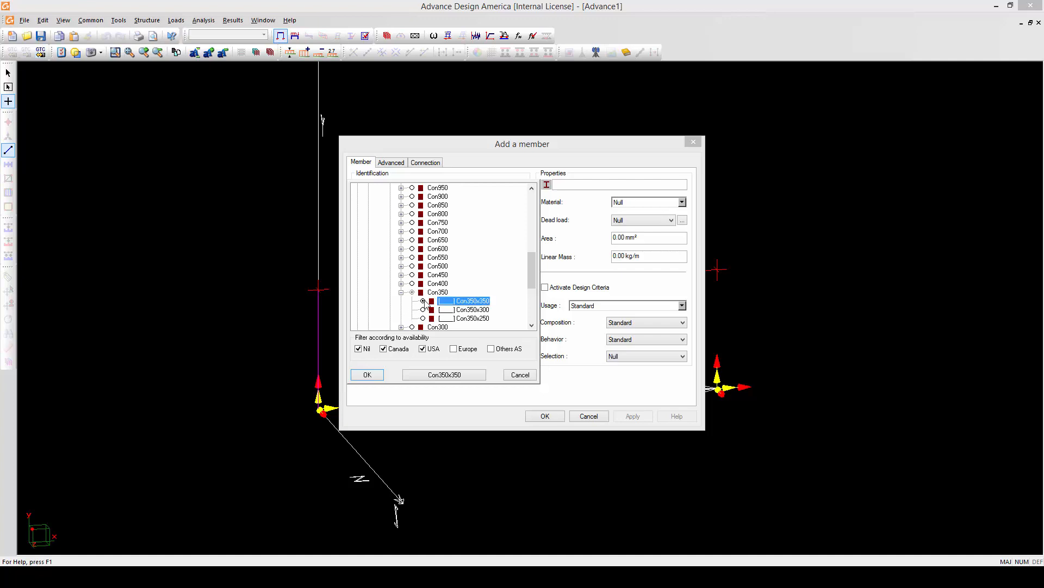
{"action": "left_click", "coordinate": [375, 370]}
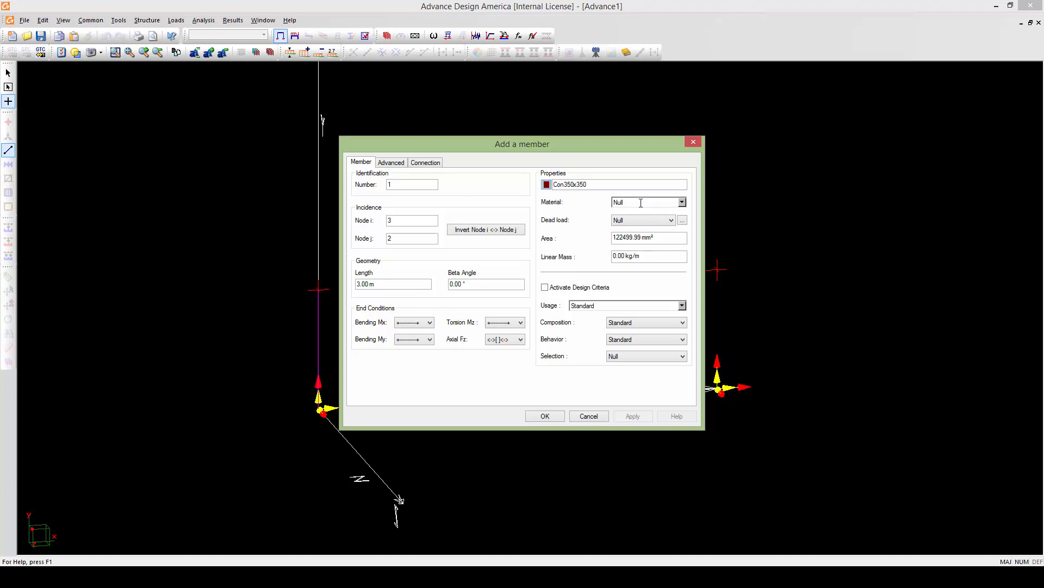
- Set the column's material to concrete Con030 from the 23.5 kN/m³ density group
{"action": "left_click", "coordinate": [682, 202]}
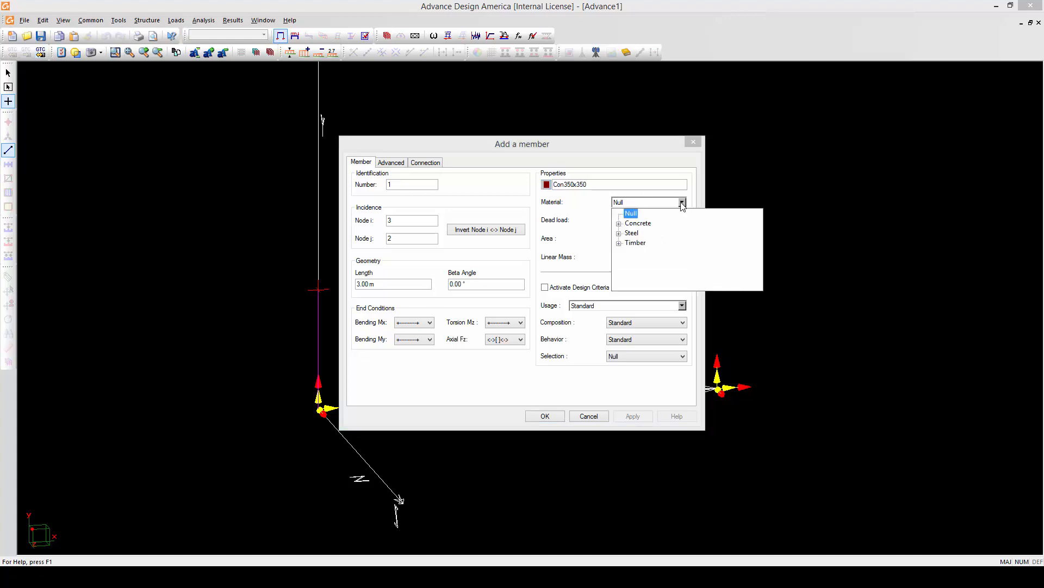
{"action": "left_click", "coordinate": [619, 224]}
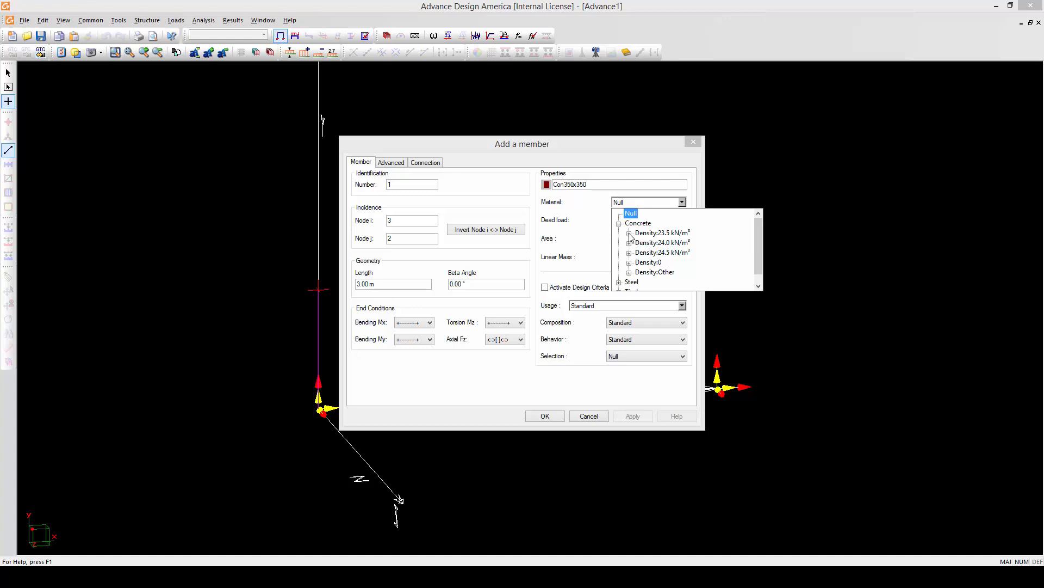
{"action": "left_click", "coordinate": [629, 233]}
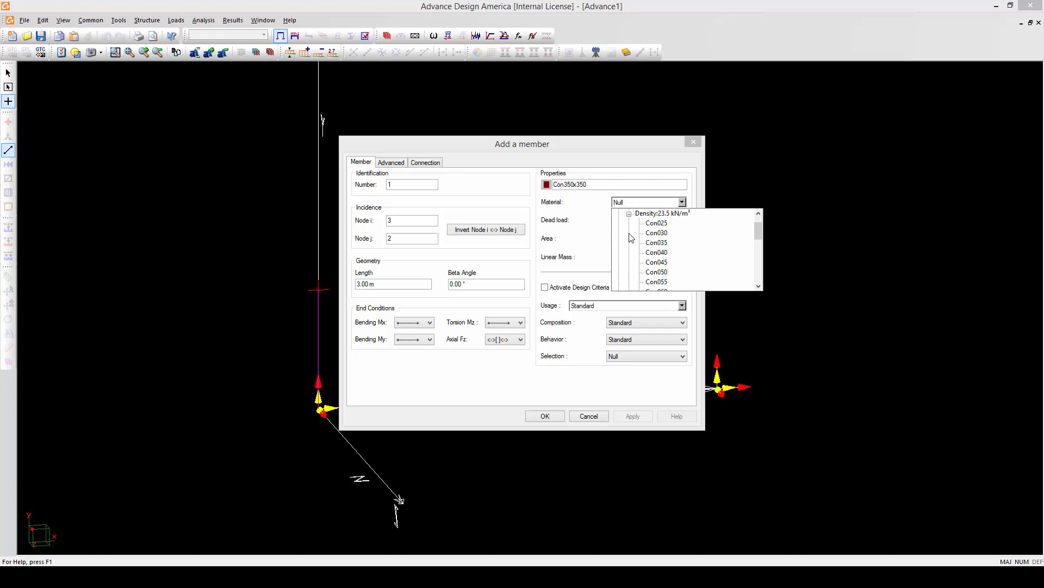
{"action": "left_click", "coordinate": [658, 233]}
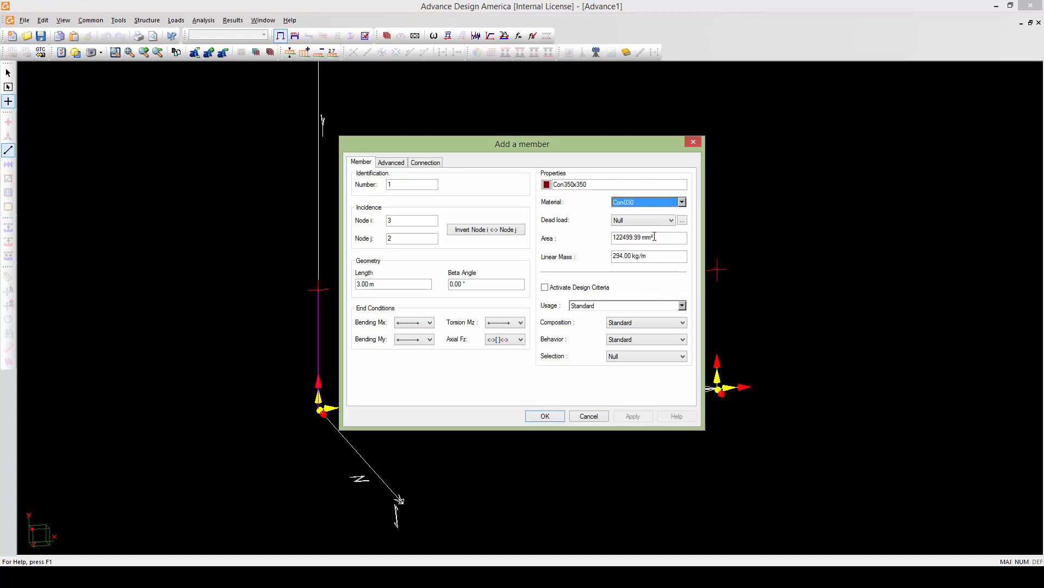
- Assign the column's dead load to Dead, activate its design criteria and accept the member
{"action": "left_click", "coordinate": [652, 223]}
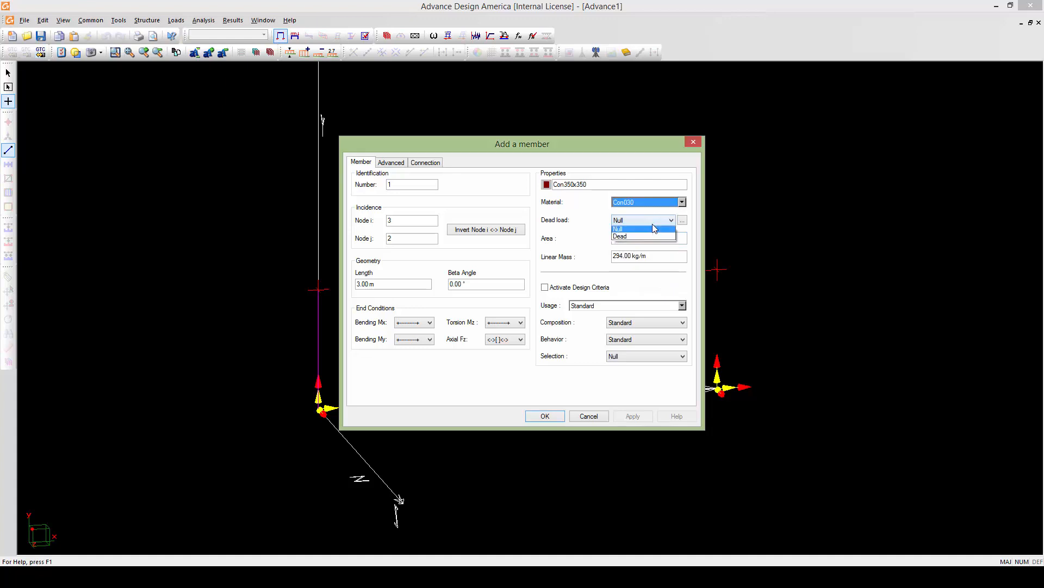
{"action": "left_click", "coordinate": [651, 237]}
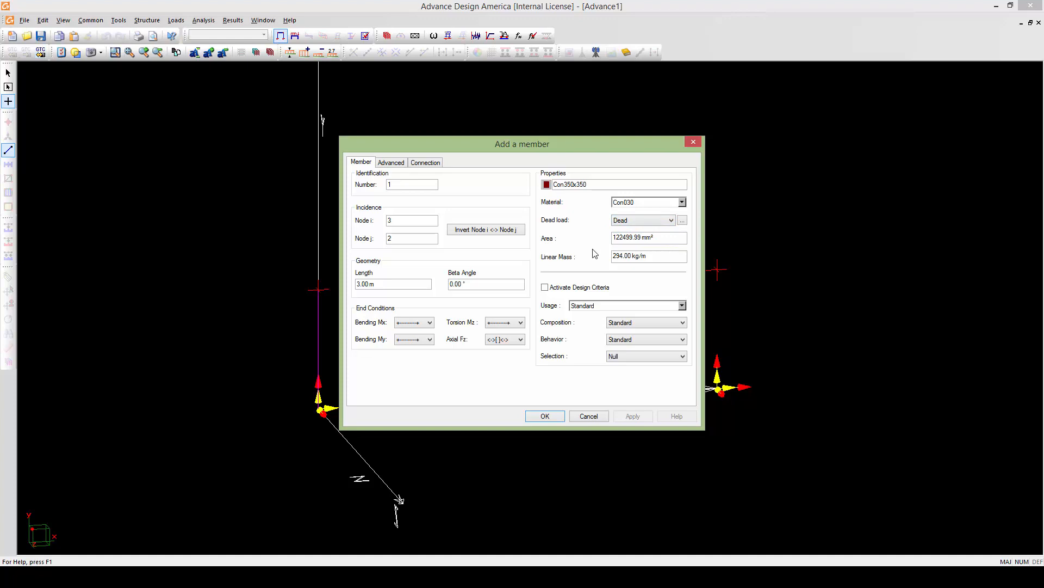
{"action": "left_click", "coordinate": [546, 288]}
{"action": "left_click", "coordinate": [545, 416]}
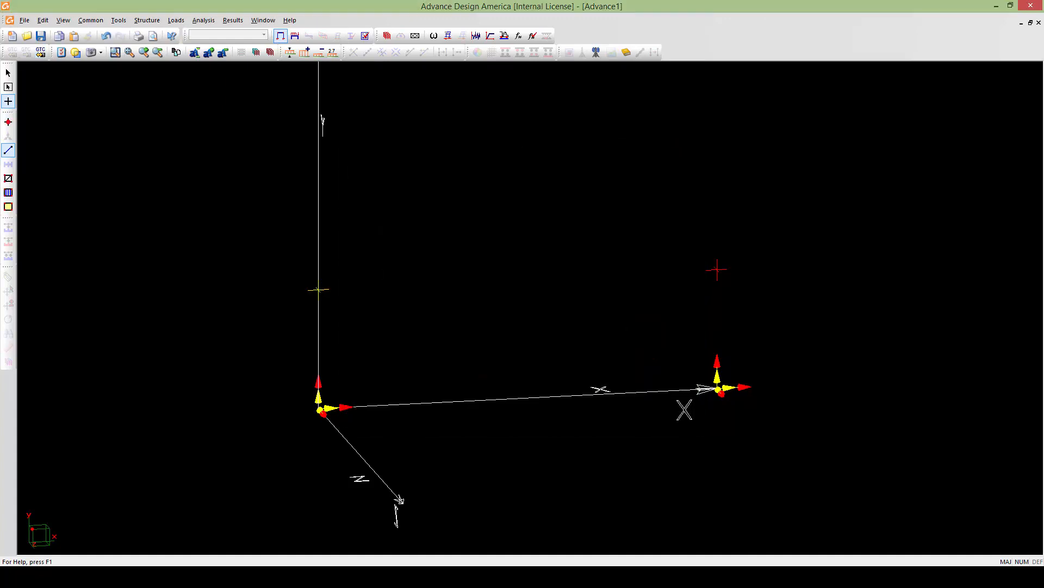
- Add a second column from support node 4 up to node 1, keeping the Con350x350 section and Con030 material
{"action": "left_click", "coordinate": [718, 390]}
{"action": "left_click", "coordinate": [717, 268]}
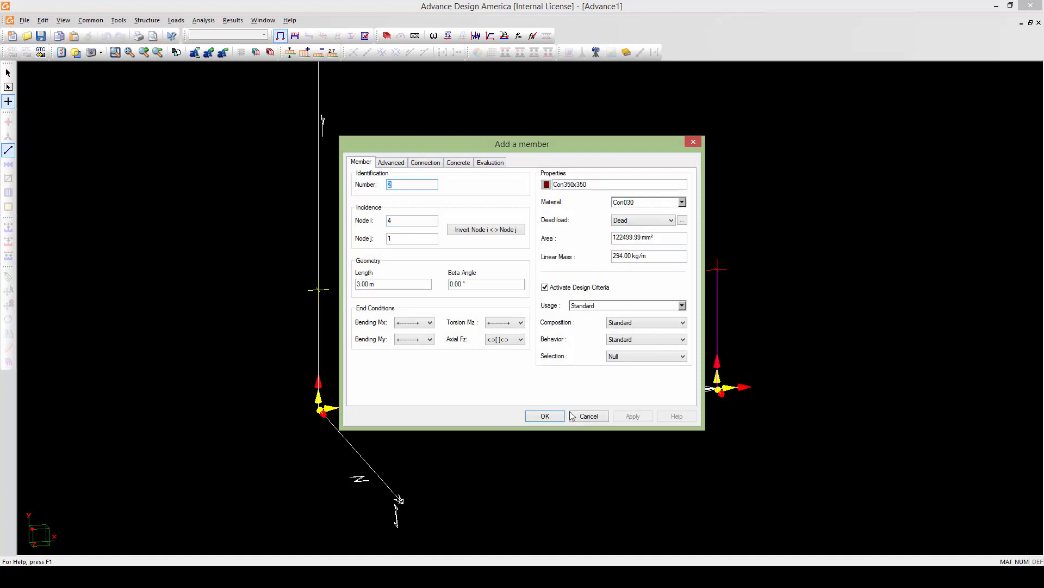
{"action": "left_click", "coordinate": [552, 419]}
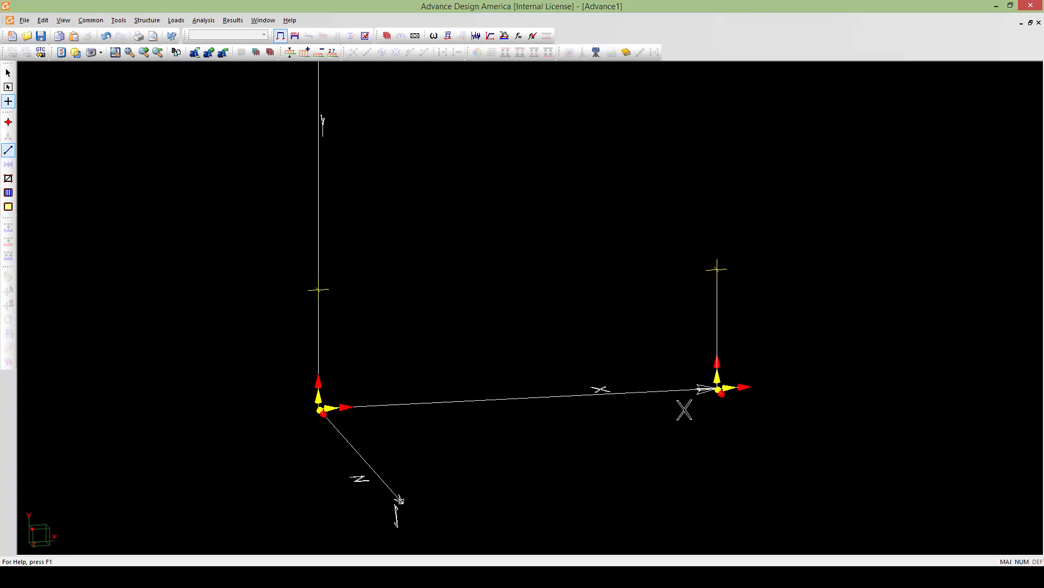
- Add a beam between the two column tops, from node 2 to node 1, with the concrete section Con650x350
{"action": "left_click", "coordinate": [318, 289]}
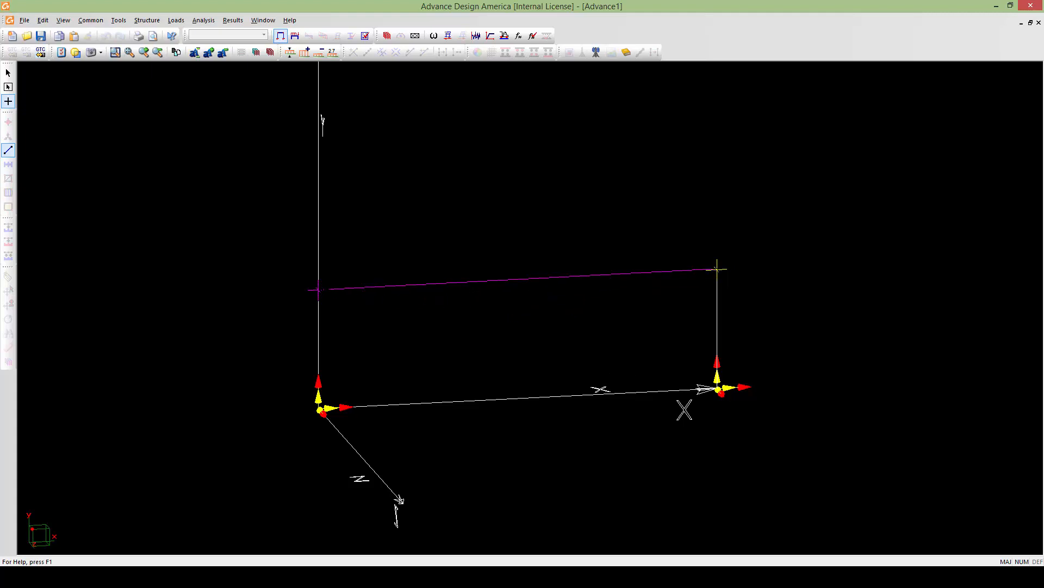
{"action": "left_click", "coordinate": [718, 269]}
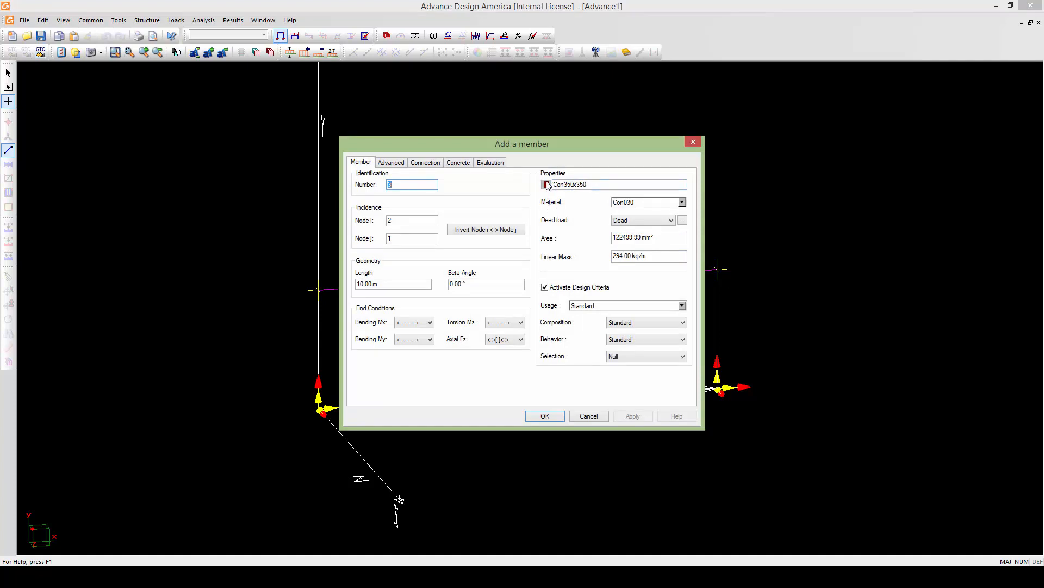
{"action": "left_click", "coordinate": [548, 185]}
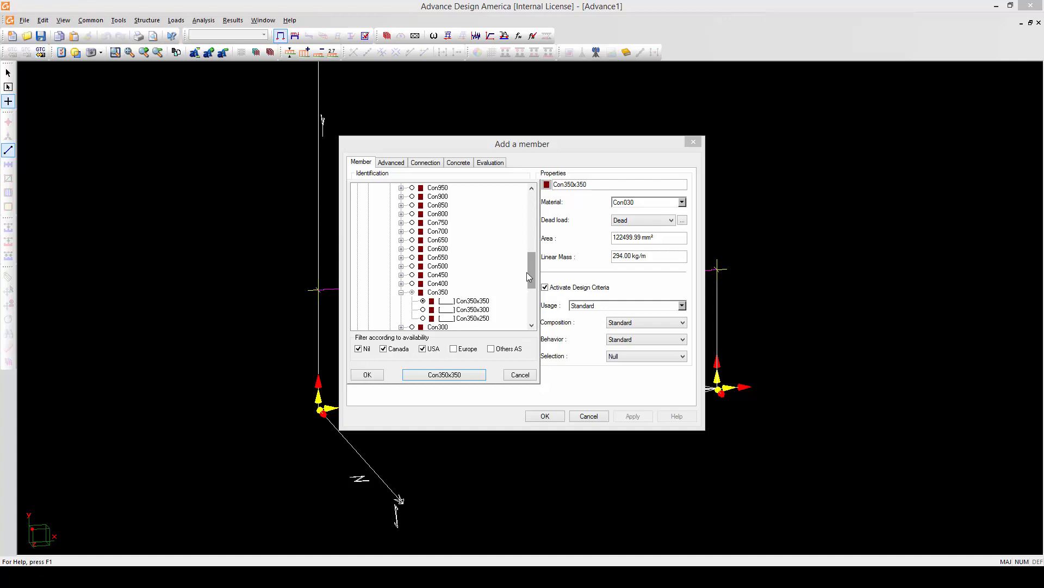
{"action": "left_click", "coordinate": [401, 240]}
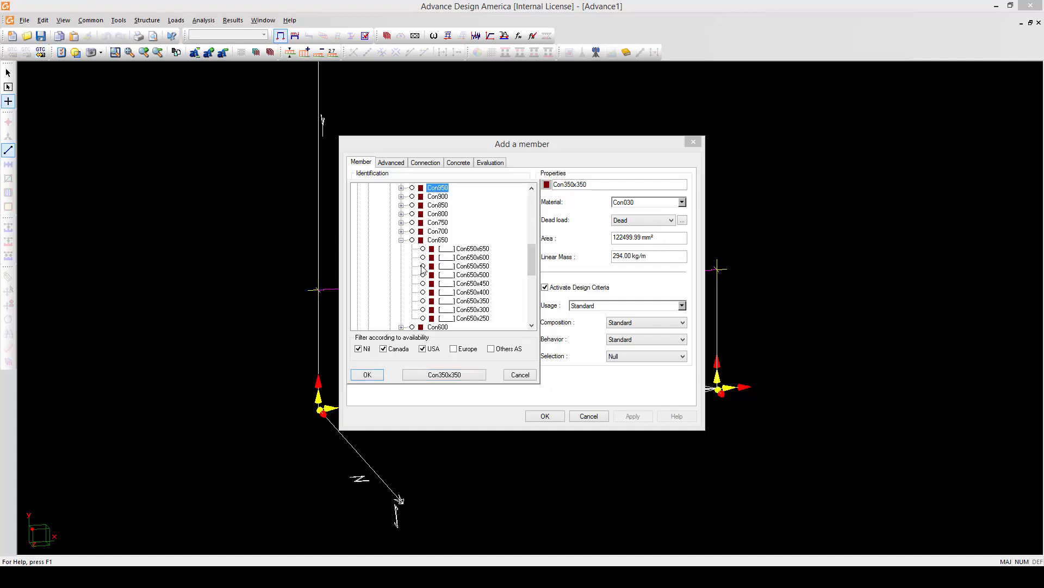
{"action": "left_click", "coordinate": [423, 302]}
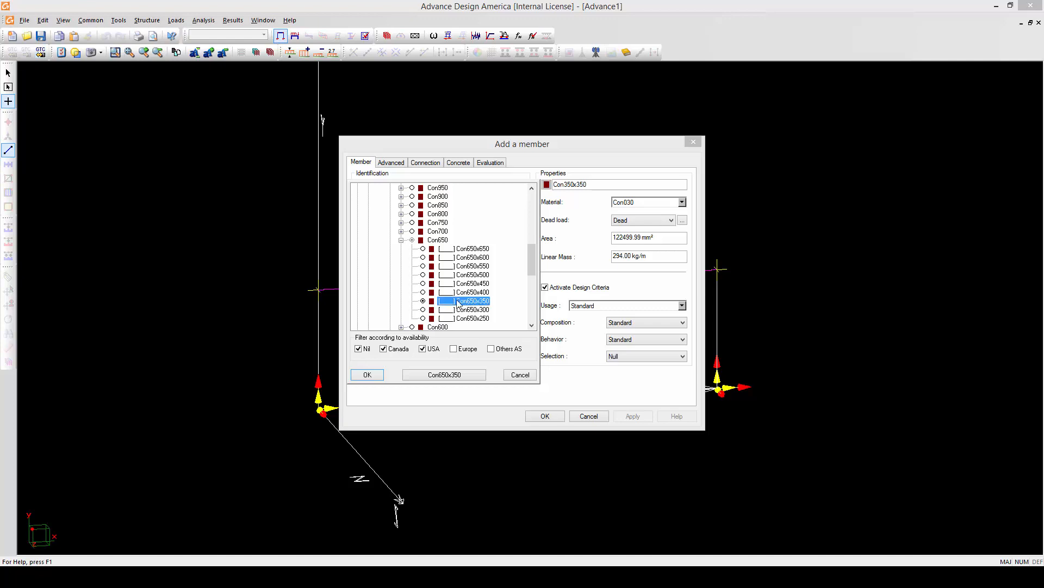
{"action": "left_click", "coordinate": [369, 375]}
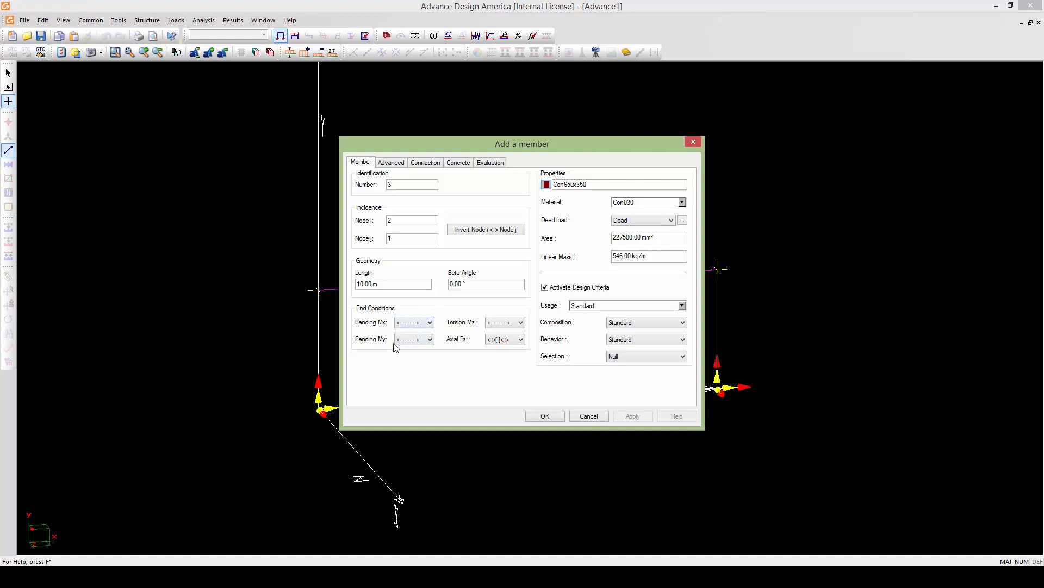
{"action": "left_click", "coordinate": [543, 415]}
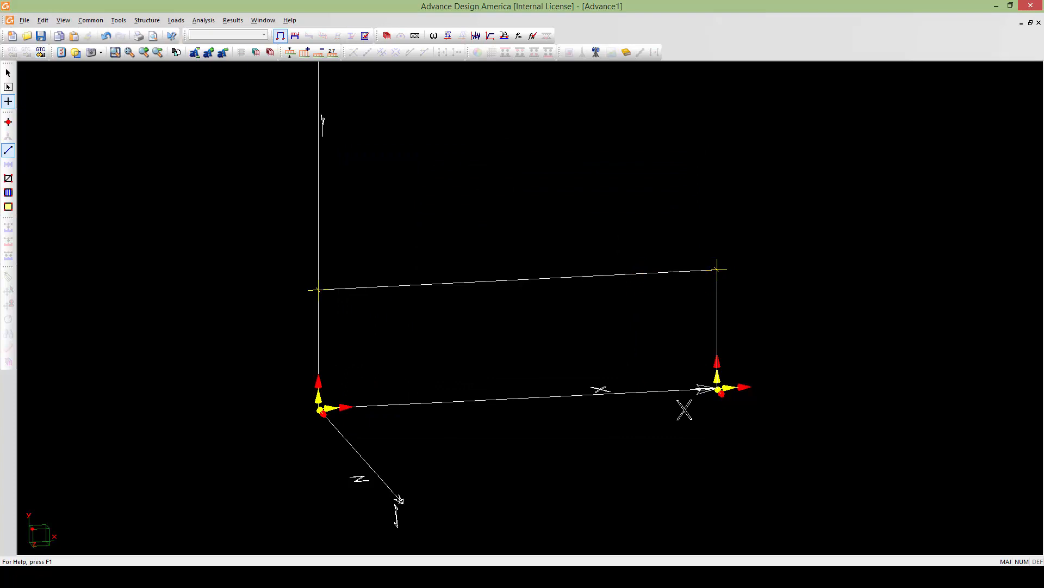
- Turn on 3D display for members in the view options
{"action": "mouse_move", "coordinate": [535, 384]}
{"action": "middle_mouse_down"}
{"action": "mouse_move", "coordinate": [544, 385]}
{"action": "mouse_move", "coordinate": [516, 375]}
{"action": "middle_mouse_up"}
{"action": "scroll", "coordinate": [544, 385], "scroll_direction": "down", "scroll_amount": 1}
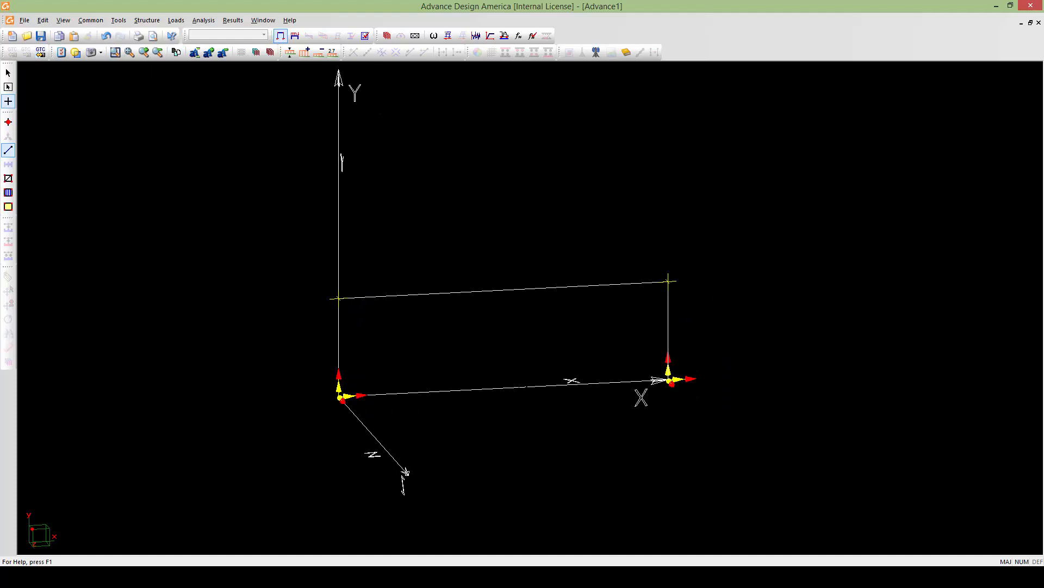
{"action": "left_click", "coordinate": [454, 179]}
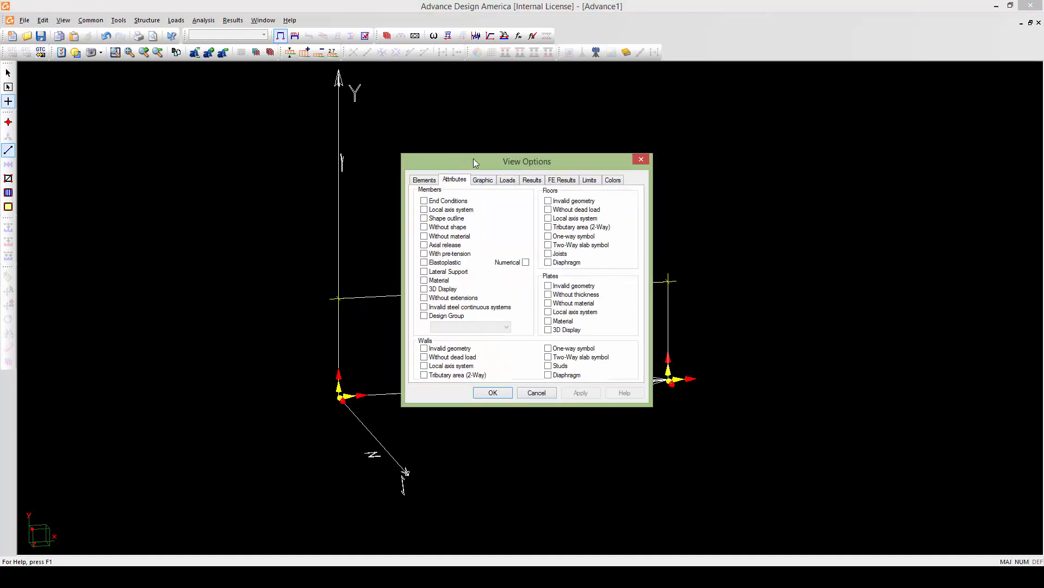
{"action": "left_click_drag", "start_coordinate": [473, 161], "coordinate": [487, 156]}
{"action": "left_click", "coordinate": [447, 284]}
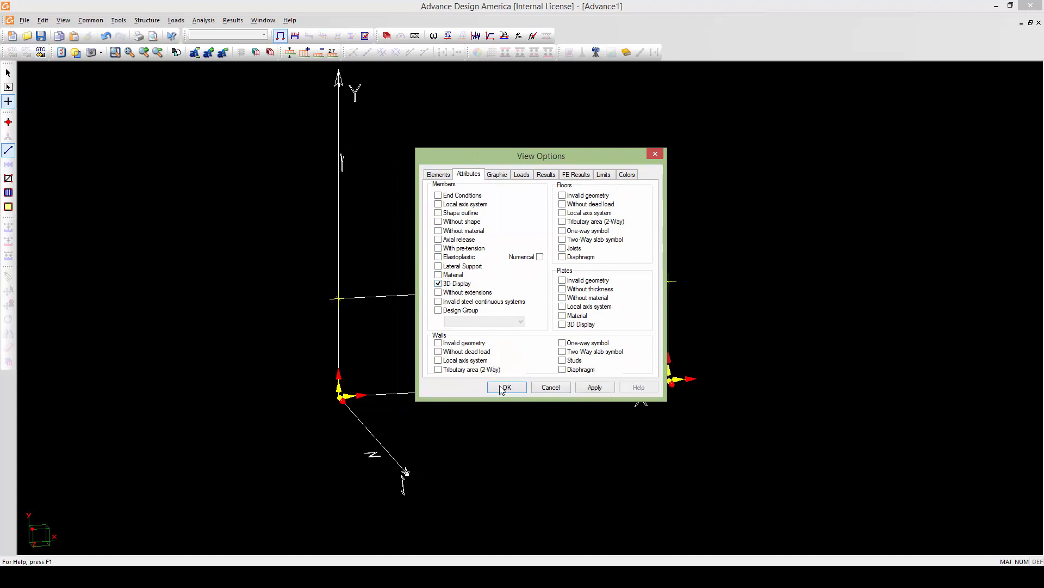
{"action": "left_click", "coordinate": [505, 388]}
- Examine the solid columns and beam of the frame and their end joints from an isometric viewpoint
{"action": "left_click", "coordinate": [176, 52]}
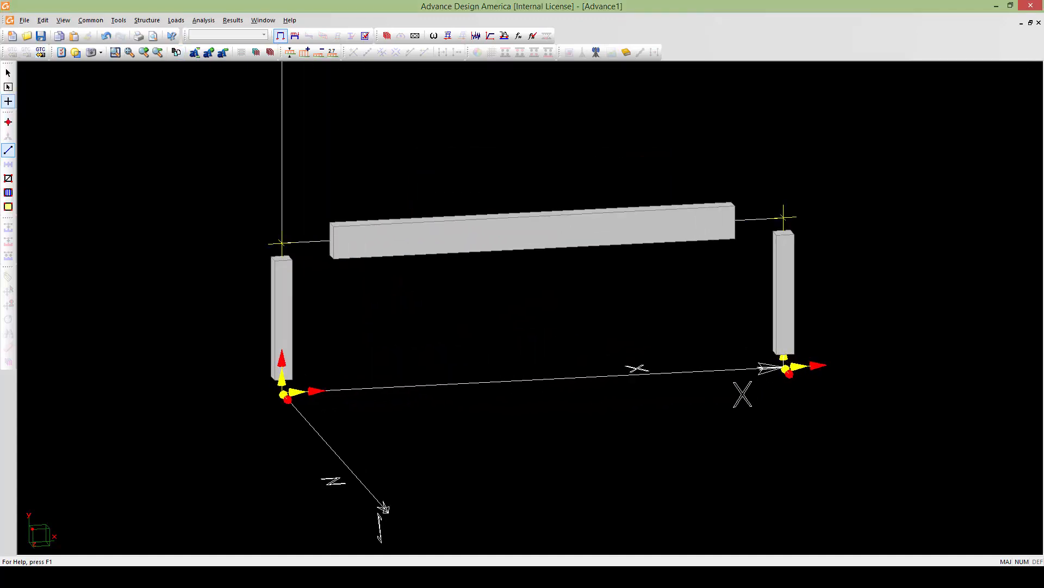
{"action": "middle_click_drag", "start_coordinate": [530, 307], "coordinate": [538, 329]}
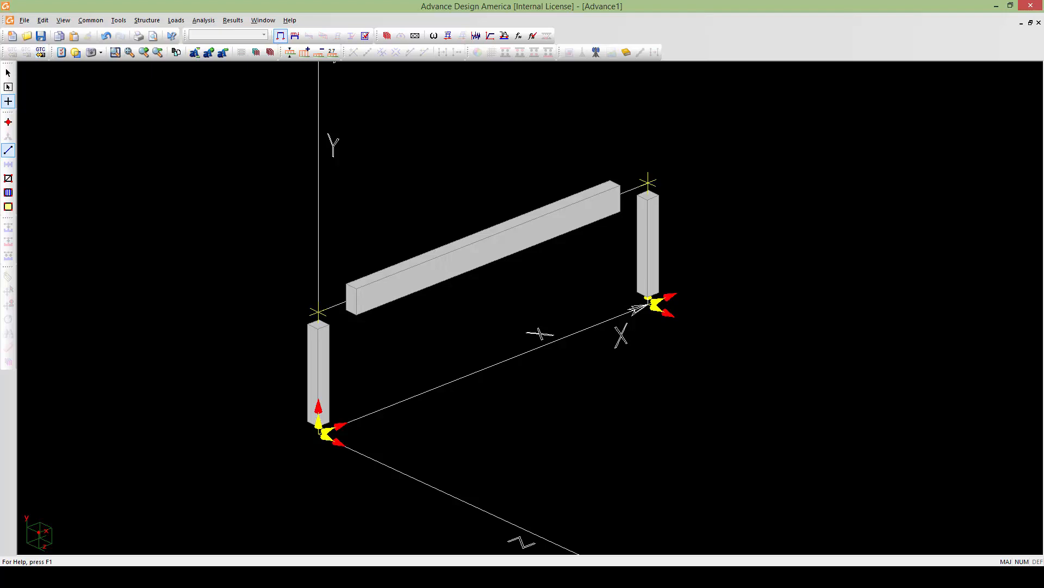
{"action": "scroll", "coordinate": [490, 307], "scroll_direction": "down", "scroll_amount": 5}
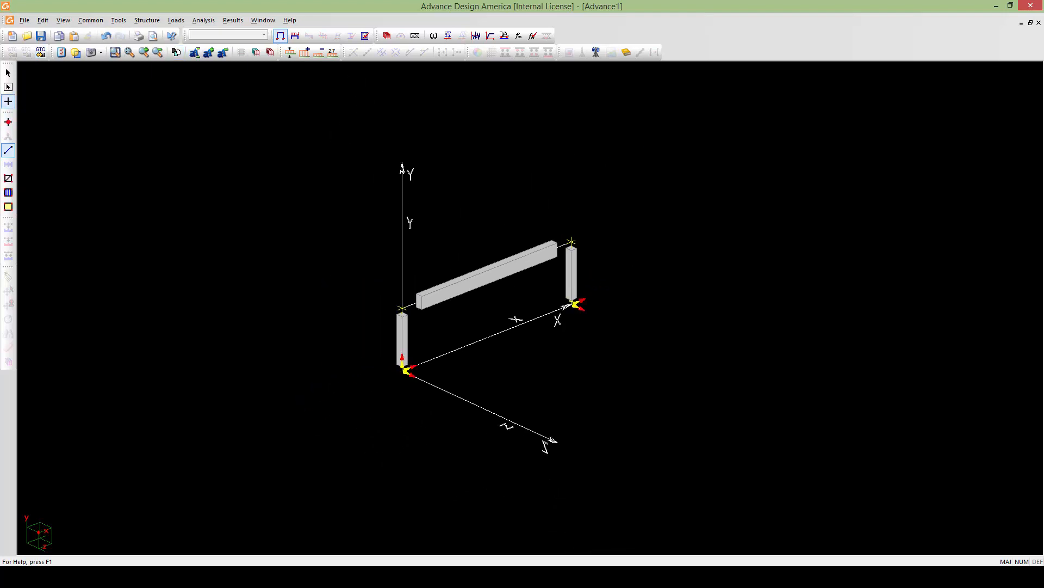
{"action": "middle_click_drag", "start_coordinate": [483, 334], "coordinate": [483, 320]}
{"action": "scroll", "coordinate": [483, 321], "scroll_direction": "up", "scroll_amount": 3}
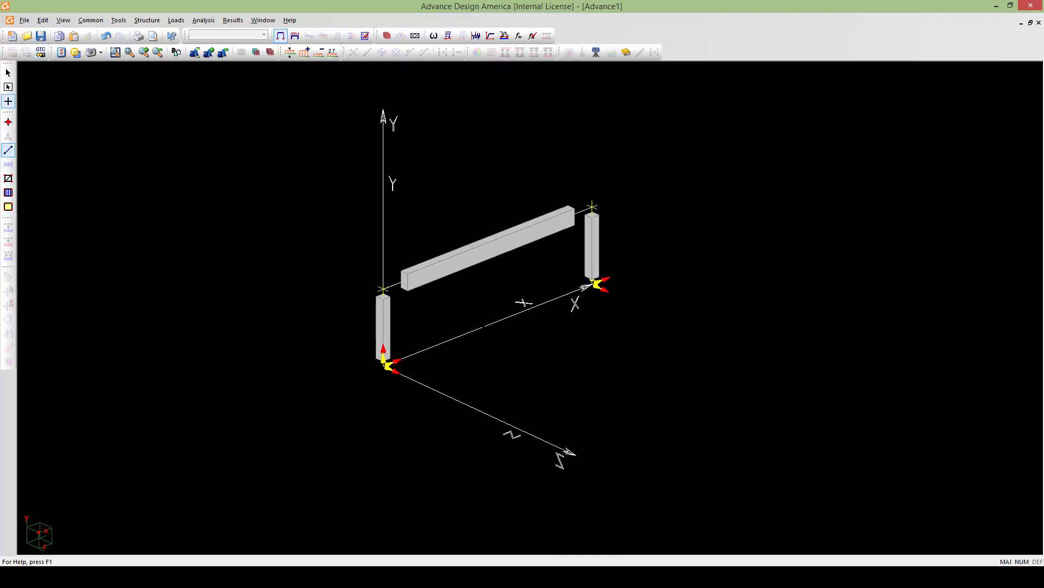
{"action": "scroll", "coordinate": [483, 324], "scroll_direction": "down", "scroll_amount": 2}
{"action": "middle_click_drag", "start_coordinate": [483, 321], "coordinate": [472, 348]}
{"action": "scroll", "coordinate": [473, 339], "scroll_direction": "up", "scroll_amount": 4}
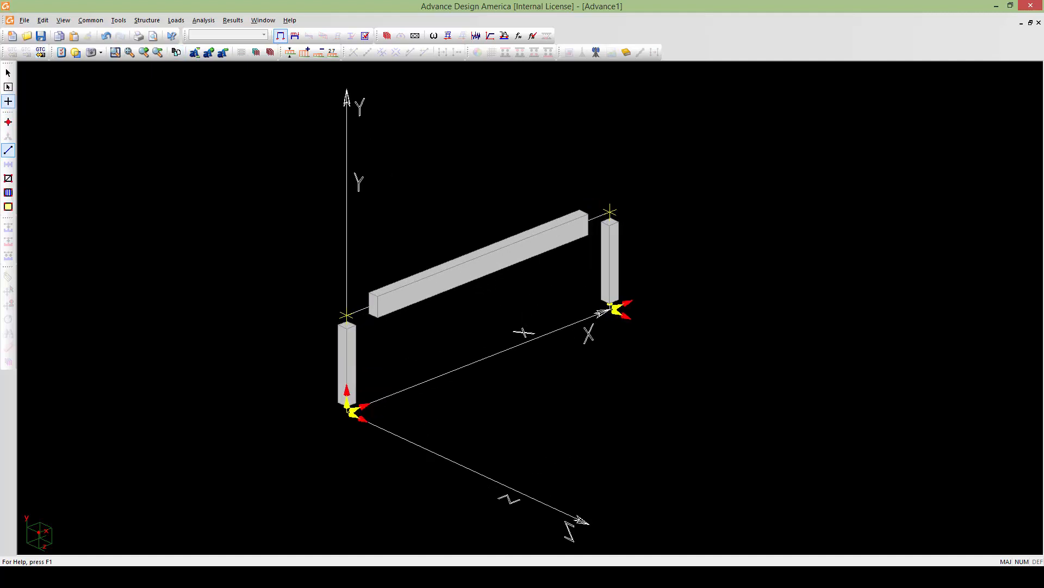
{"action": "scroll", "coordinate": [522, 332], "scroll_direction": "up", "scroll_amount": 3}
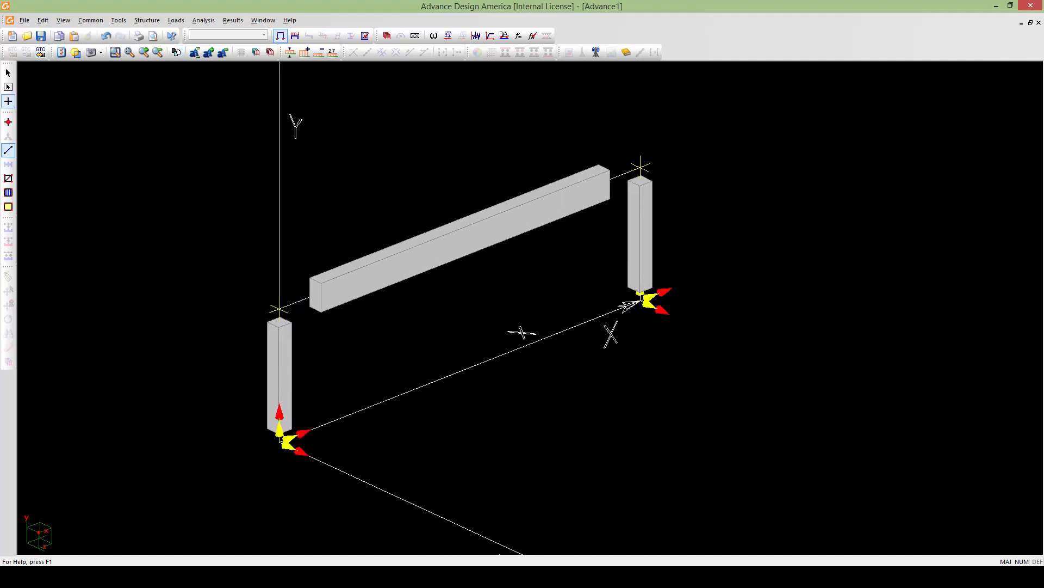
{"action": "middle_click_drag", "start_coordinate": [522, 331], "coordinate": [567, 333]}
{"action": "scroll", "coordinate": [585, 328], "scroll_direction": "down", "scroll_amount": 1}
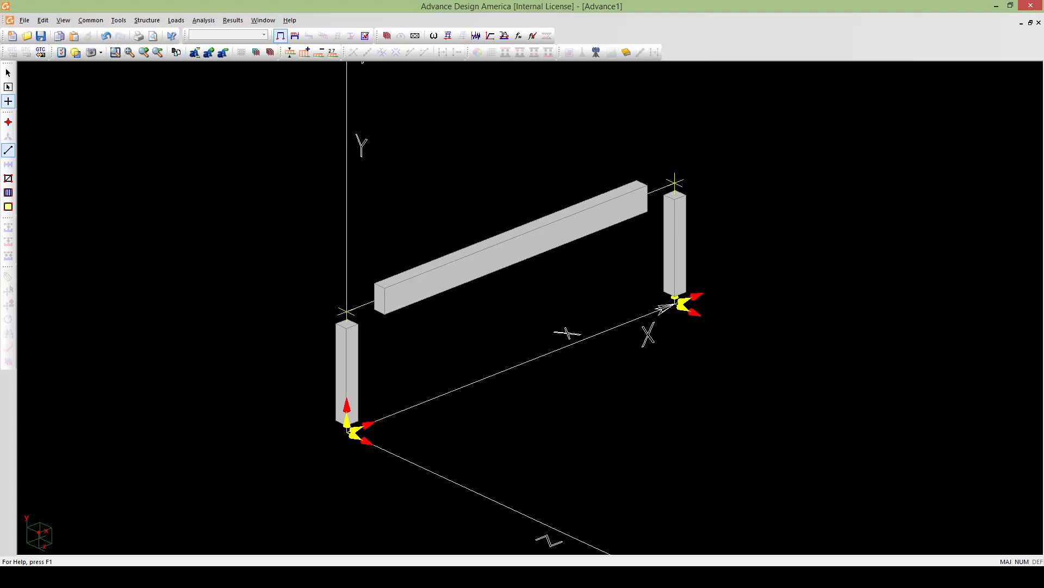
{"action": "middle_click_drag", "start_coordinate": [624, 206], "coordinate": [575, 240]}
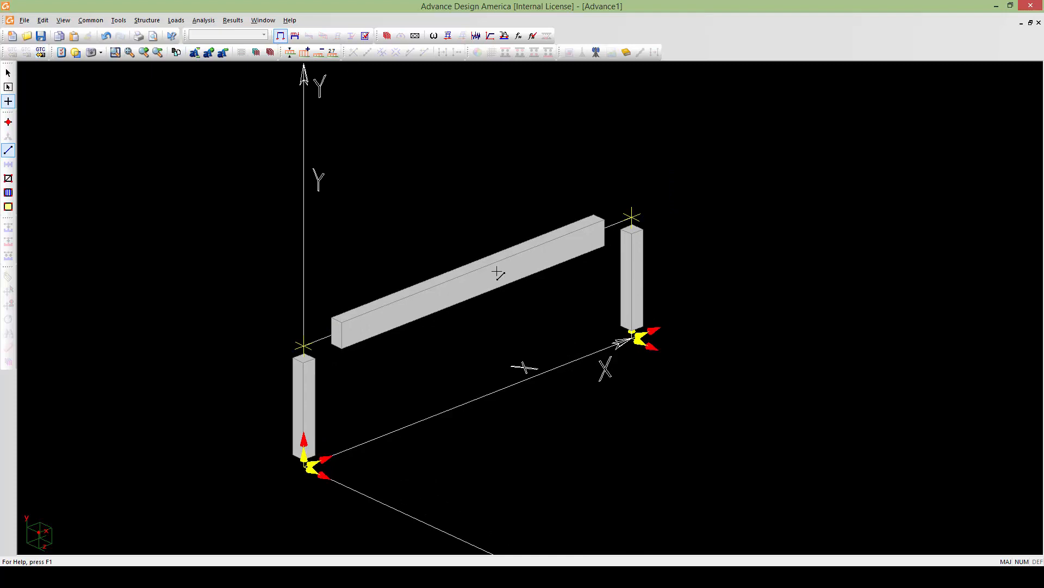
{"action": "middle_click_drag", "start_coordinate": [353, 311], "coordinate": [470, 283]}
{"action": "scroll", "coordinate": [468, 288], "scroll_direction": "up", "scroll_amount": 4}
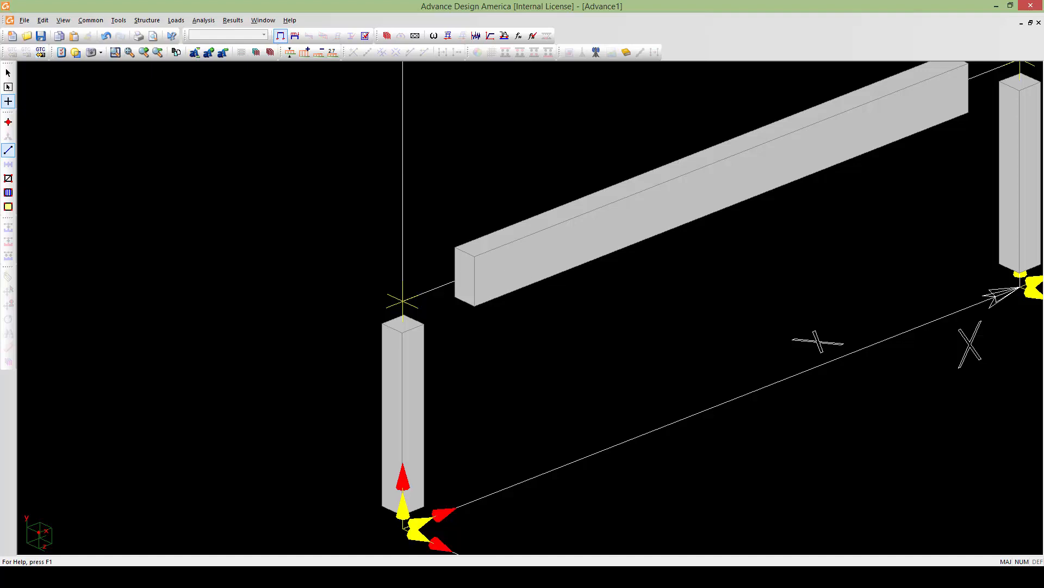
- Generate rigid extensions for all concrete members of the frame, replacing ezi and ezj and adding the extensions' mass to the columns
{"action": "scroll", "coordinate": [402, 301], "scroll_direction": "down", "scroll_amount": 4}
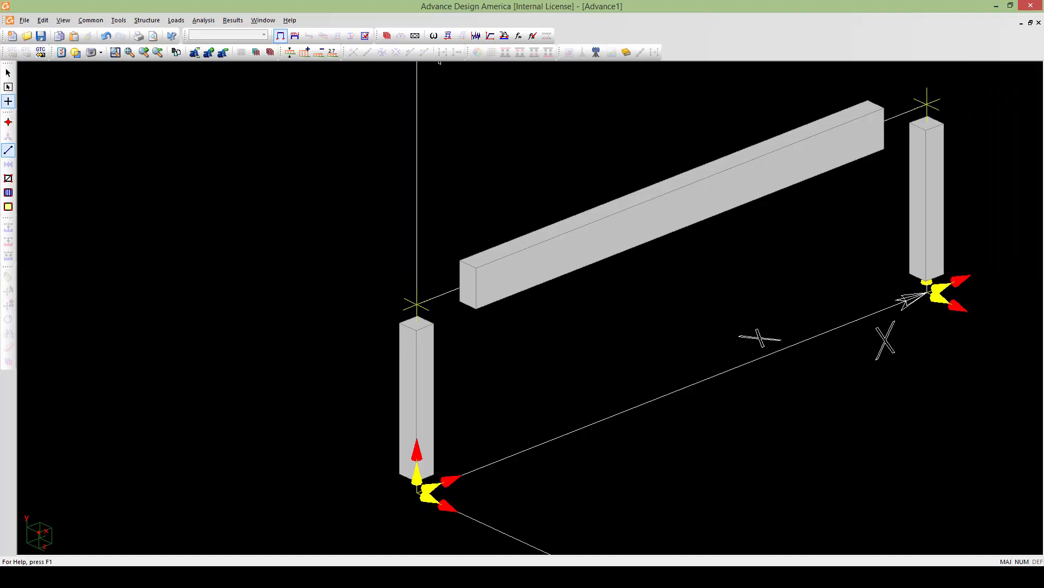
{"action": "scroll", "coordinate": [131, 280], "scroll_direction": "down", "scroll_amount": 1}
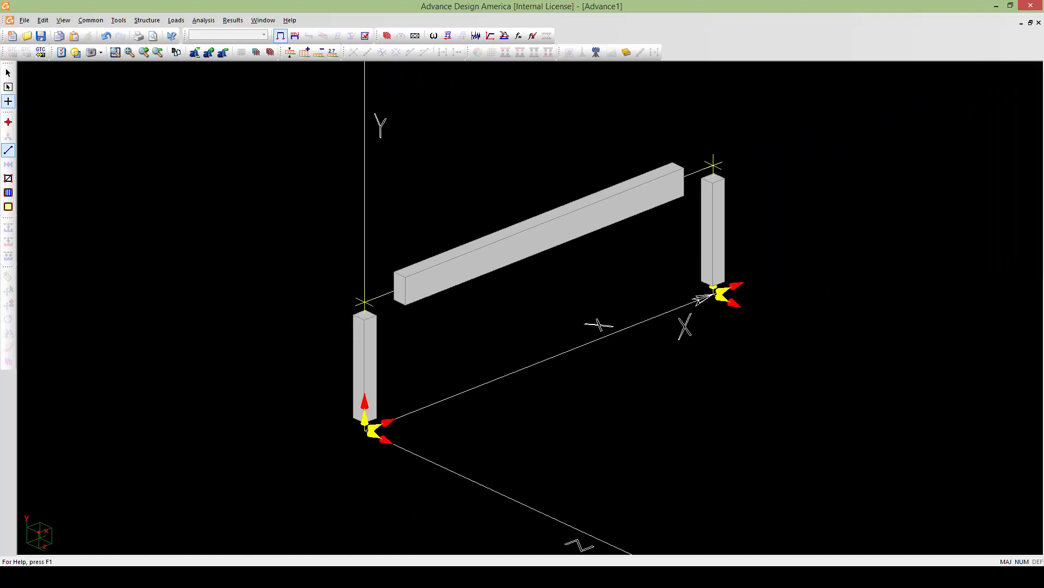
{"action": "middle_click_drag", "start_coordinate": [598, 325], "coordinate": [568, 322]}
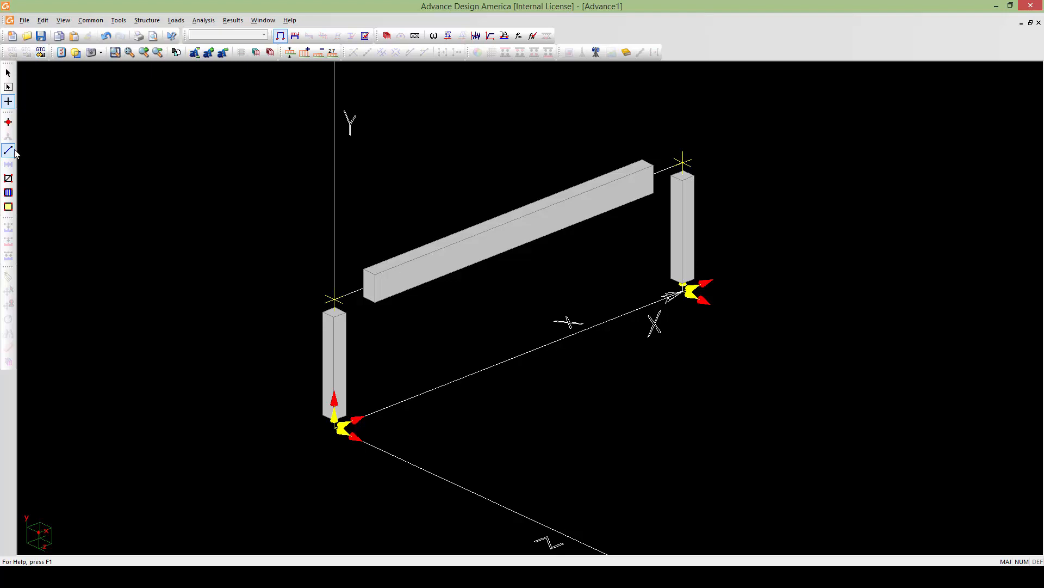
{"action": "key", "text": "Escape"}
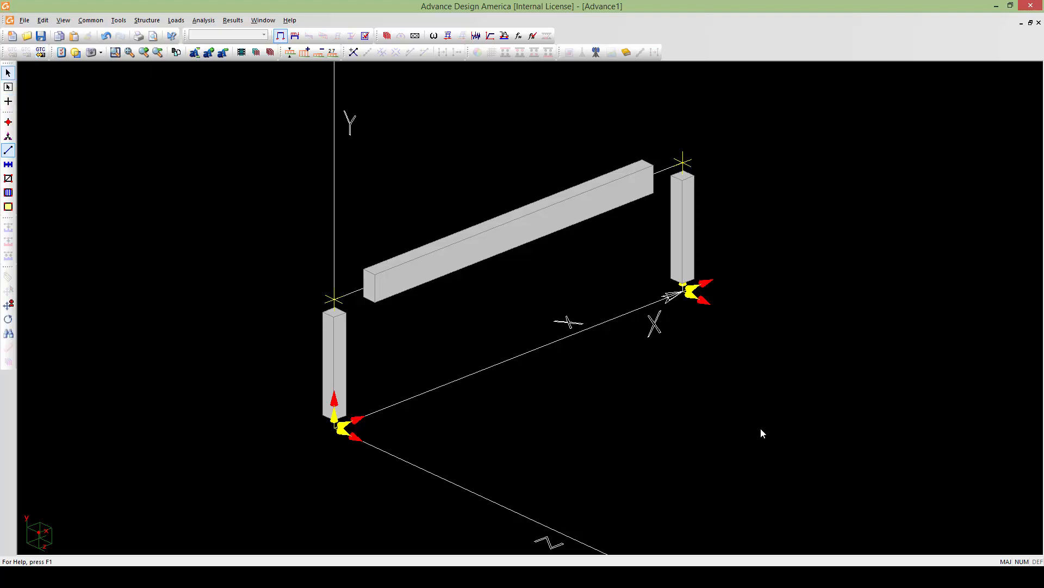
{"action": "key", "text": "ctrl+a"}
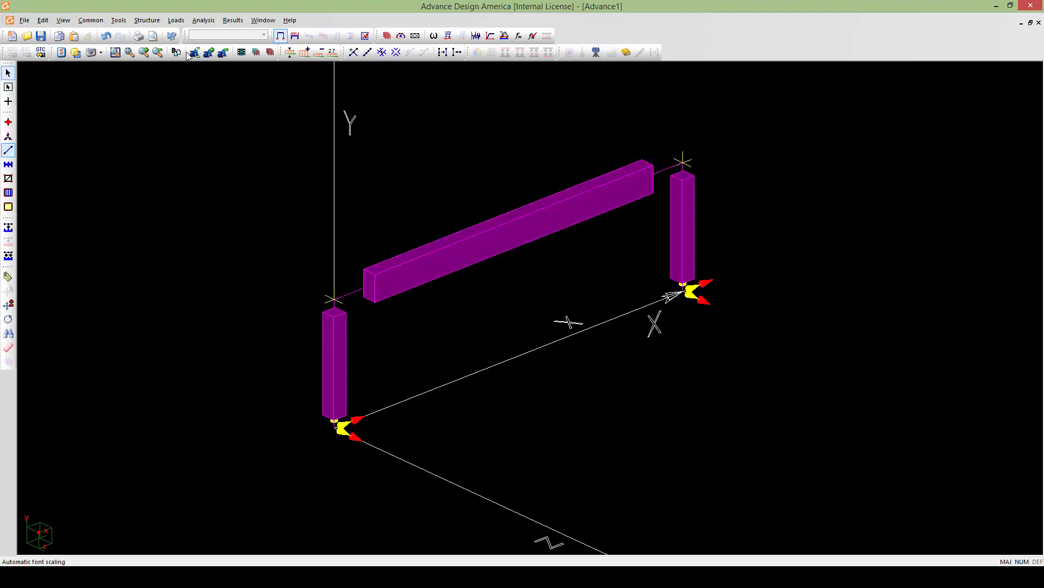
{"action": "left_click", "coordinate": [124, 20]}
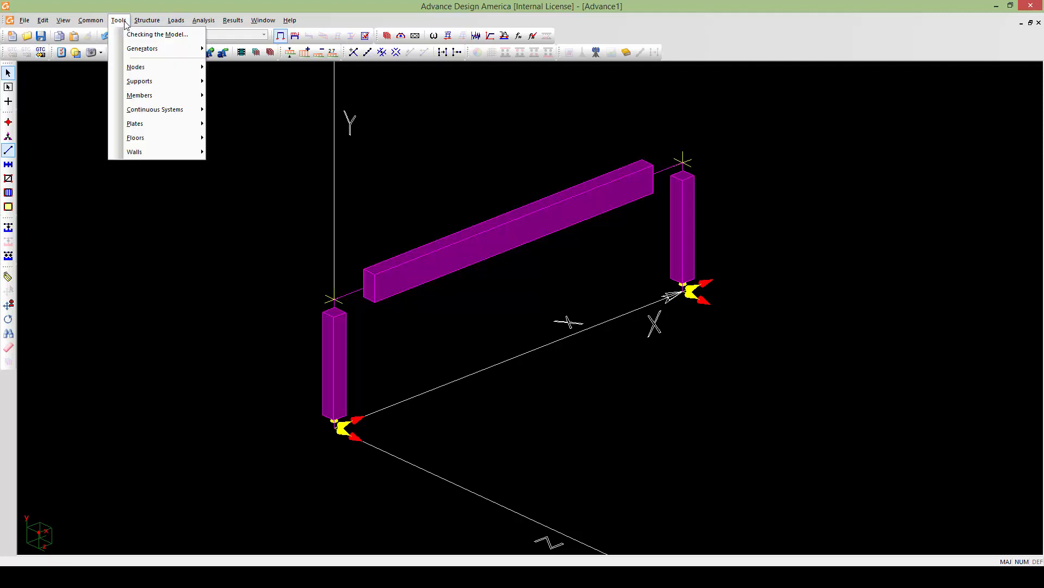
{"action": "mouse_move", "coordinate": [151, 97]}
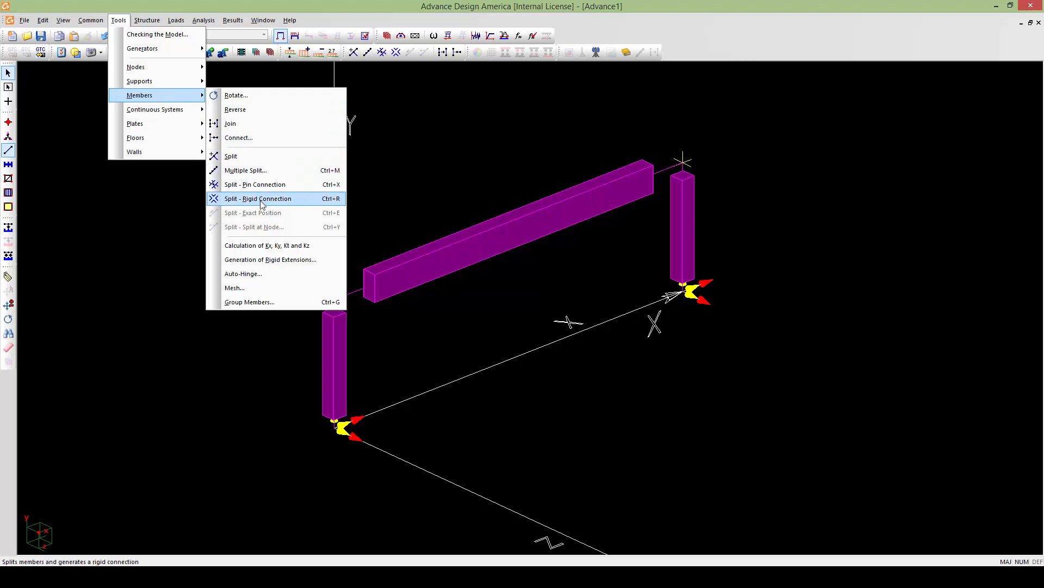
{"action": "left_click", "coordinate": [264, 260]}
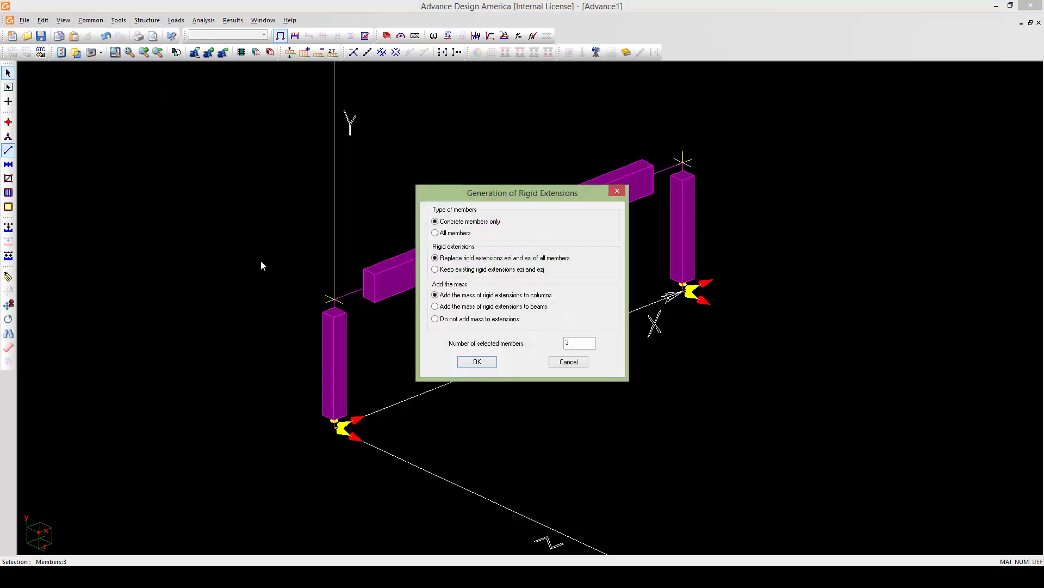
{"action": "left_click_drag", "start_coordinate": [501, 195], "coordinate": [188, 126]}
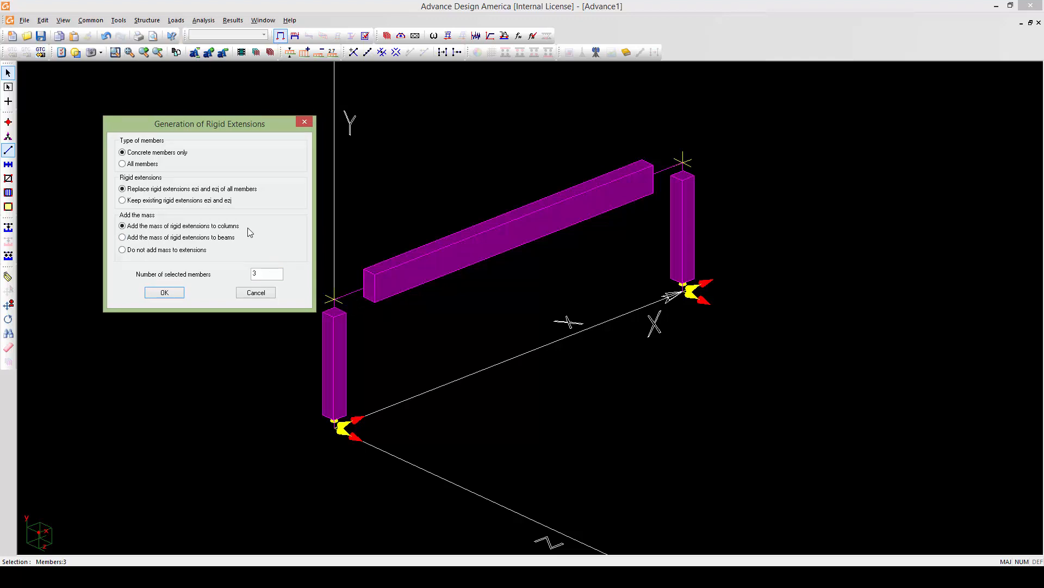
{"action": "left_click", "coordinate": [160, 293]}
{"action": "middle_click_drag", "start_coordinate": [253, 300], "coordinate": [288, 265]}
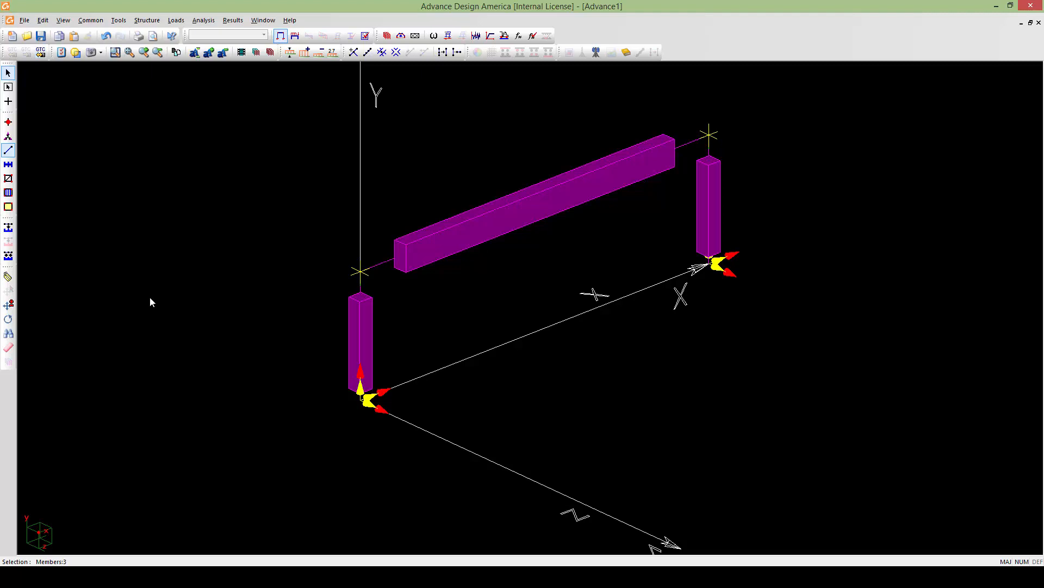
{"action": "middle_click_drag", "start_coordinate": [330, 242], "coordinate": [303, 272]}
{"action": "scroll", "coordinate": [303, 272], "scroll_direction": "down", "scroll_amount": 2}
{"action": "left_click", "coordinate": [302, 272]}
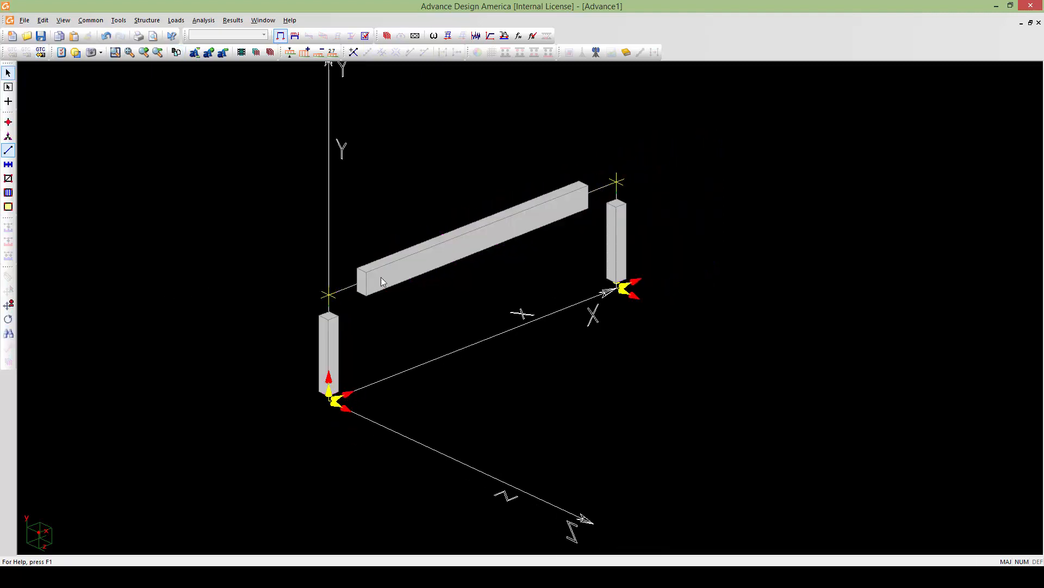
- Check the beam's connection characteristics for its alignment and rigid extensions at nodes i and j
{"action": "middle_click_drag", "start_coordinate": [382, 277], "coordinate": [383, 309]}
{"action": "scroll", "coordinate": [383, 310], "scroll_direction": "up", "scroll_amount": 1}
{"action": "double_click", "coordinate": [386, 303]}
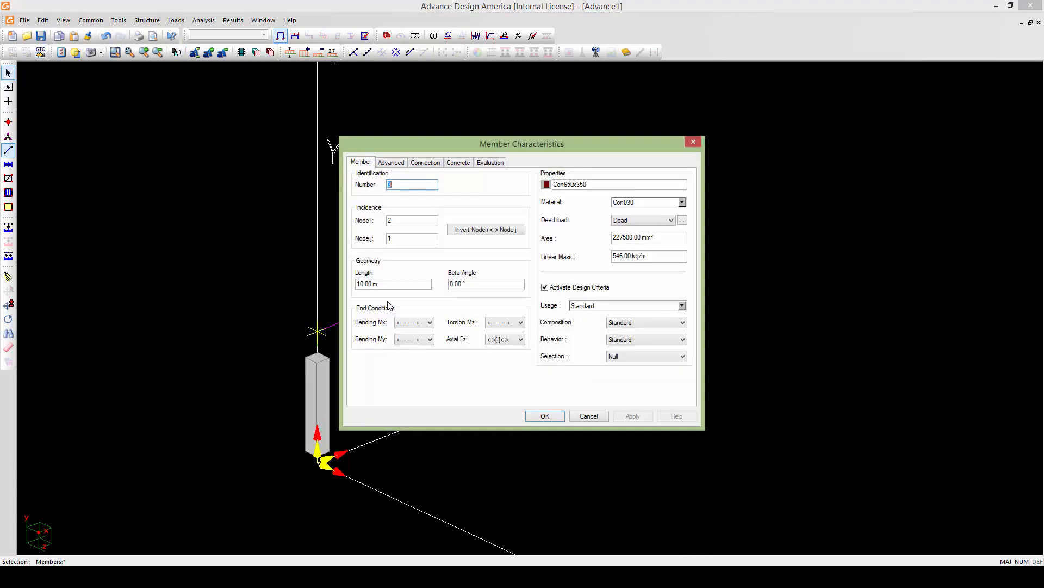
{"action": "left_click", "coordinate": [420, 163]}
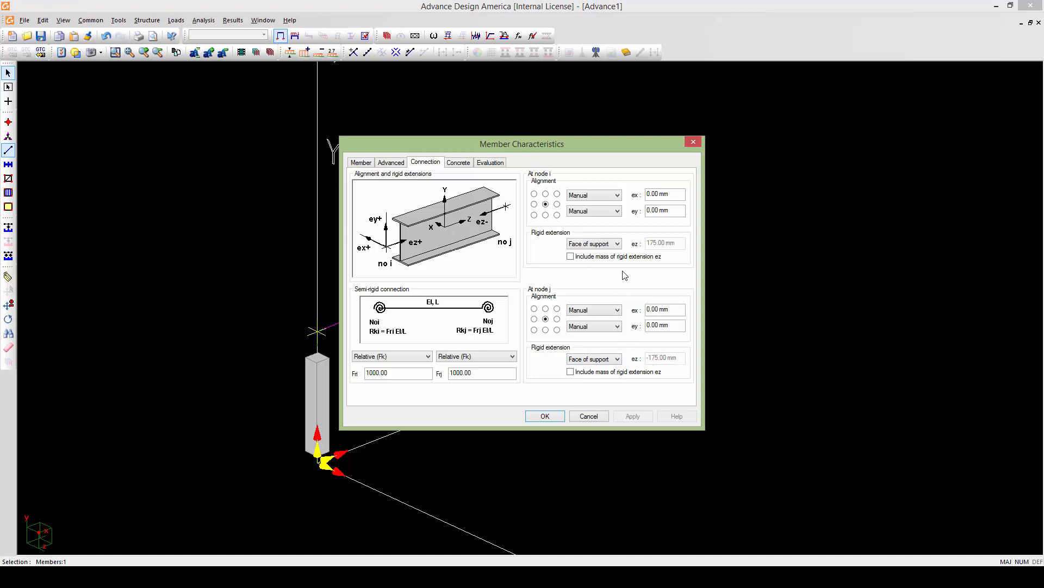
{"action": "left_click", "coordinate": [544, 416]}
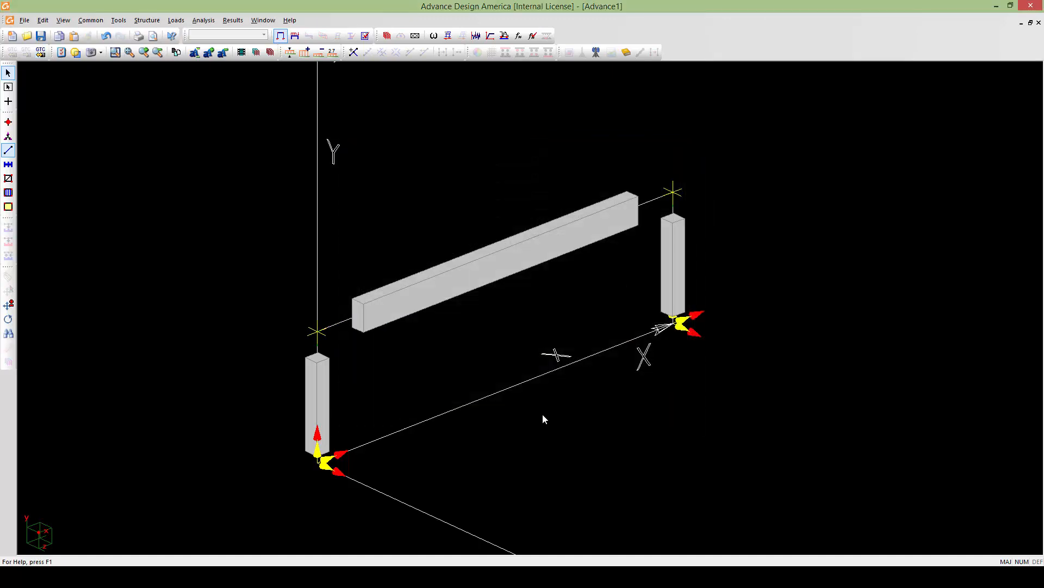
- For both columns and the beam together, set the concrete design option Consider Vy to At d or dv from face
{"action": "scroll", "coordinate": [544, 362], "scroll_direction": "down", "scroll_amount": 3}
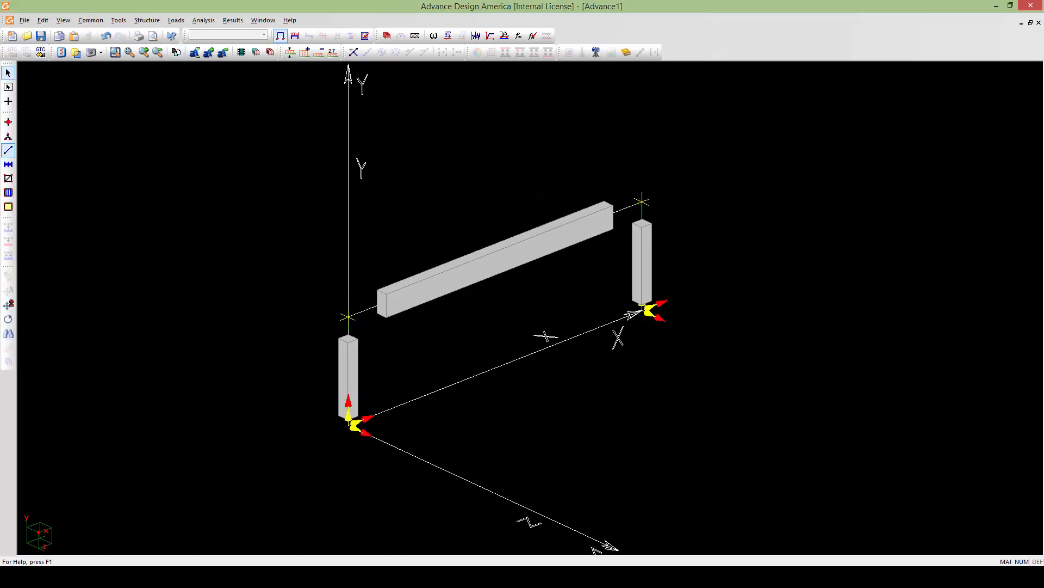
{"action": "middle_click_drag", "start_coordinate": [531, 337], "coordinate": [550, 335]}
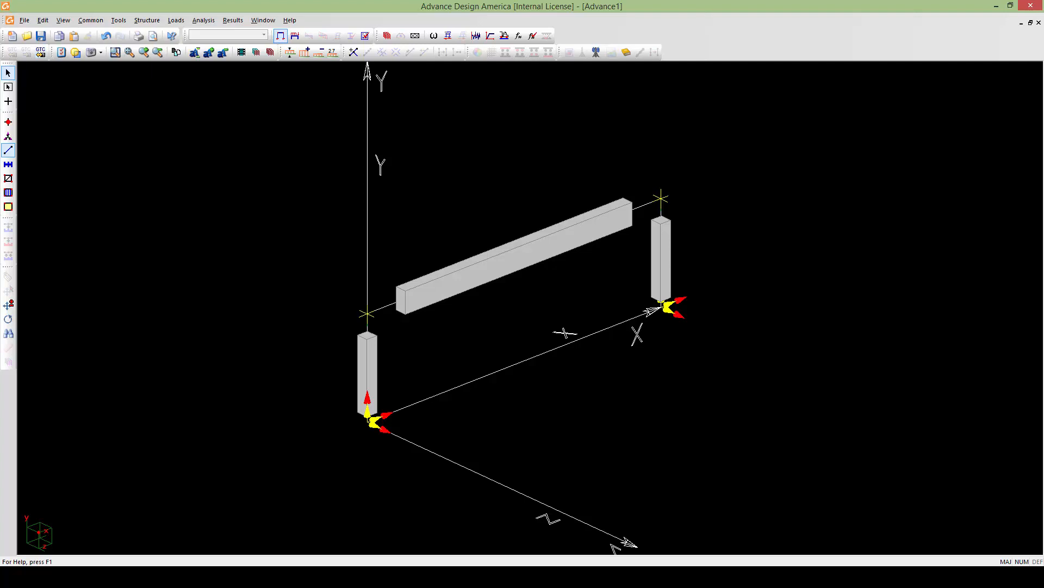
{"action": "left_click", "coordinate": [538, 255]}
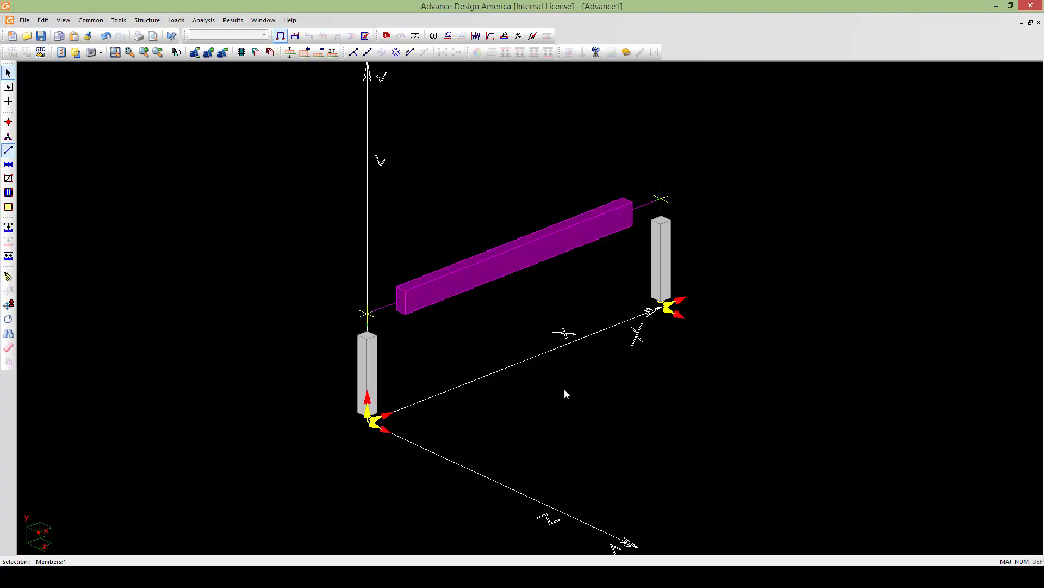
{"action": "left_click", "coordinate": [747, 446]}
{"action": "left_click_drag", "start_coordinate": [765, 447], "coordinate": [263, 156]}
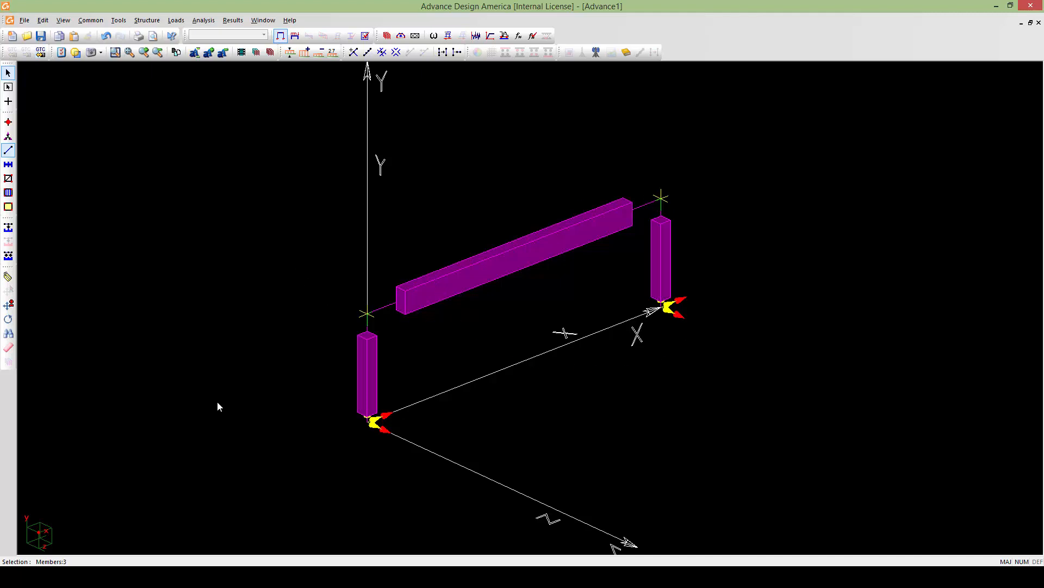
{"action": "left_click", "coordinate": [8, 277]}
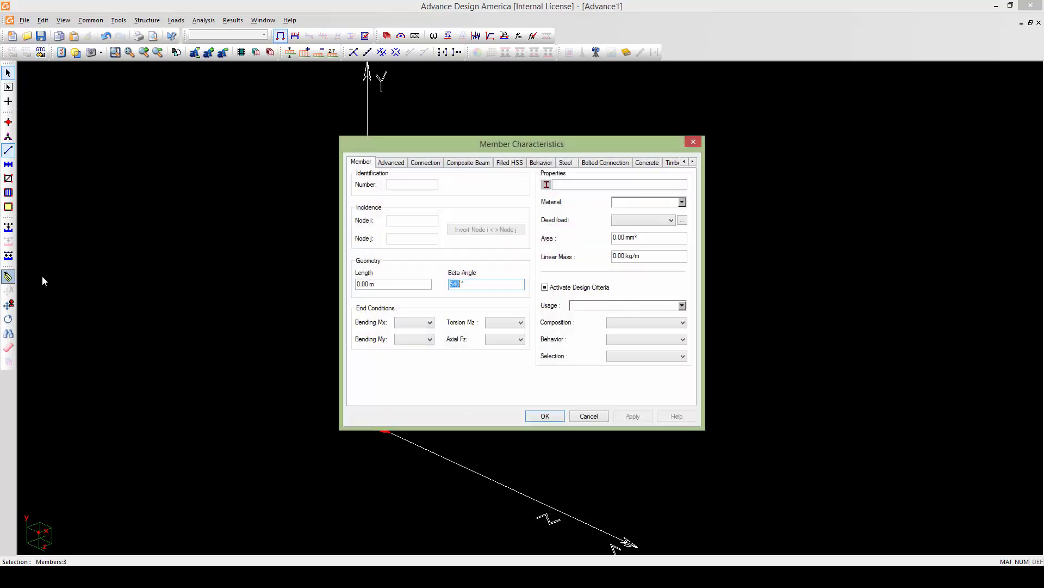
{"action": "left_click", "coordinate": [652, 165]}
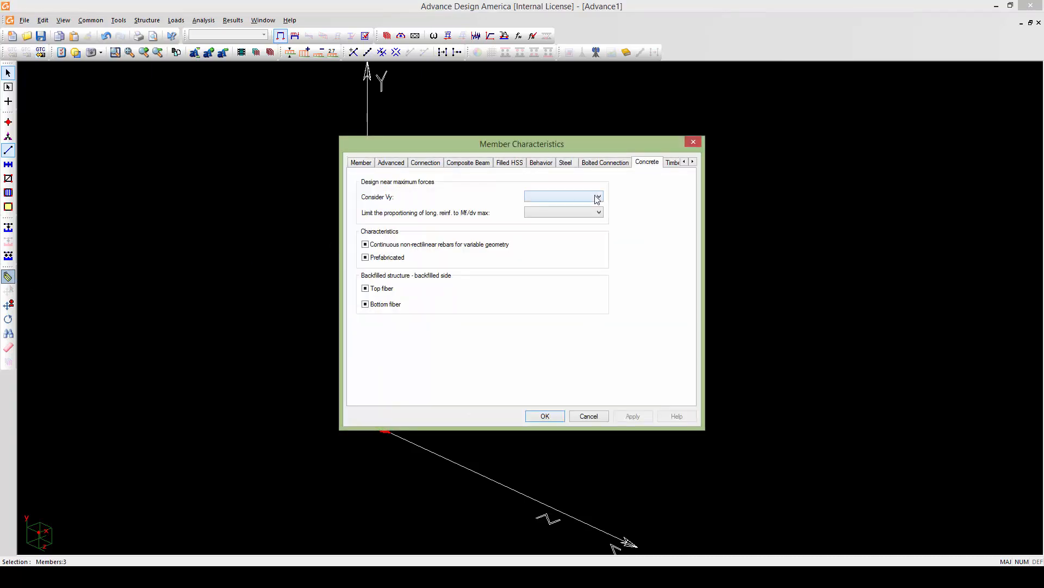
{"action": "left_click", "coordinate": [598, 198]}
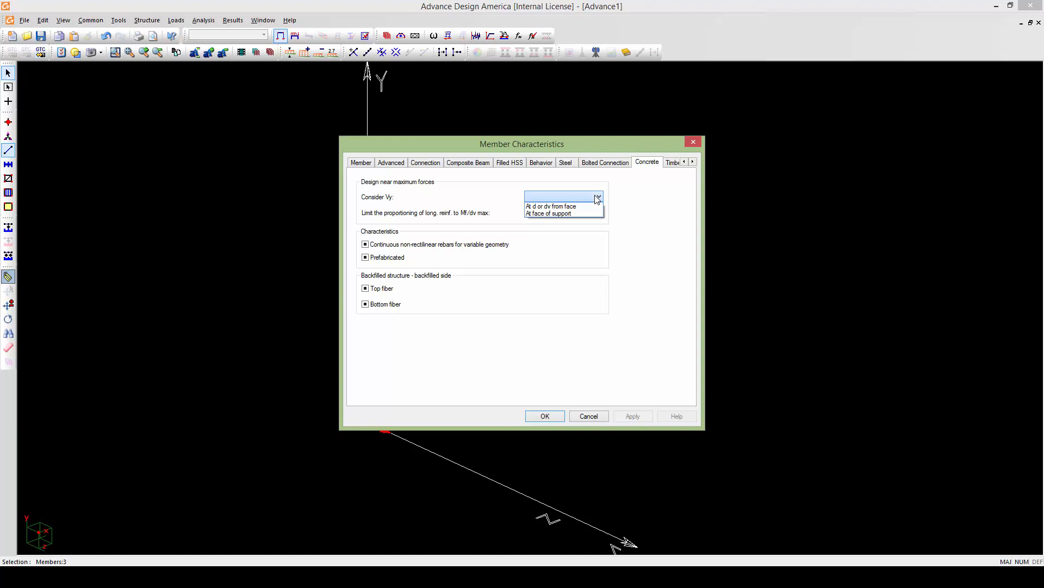
{"action": "left_click", "coordinate": [572, 206]}
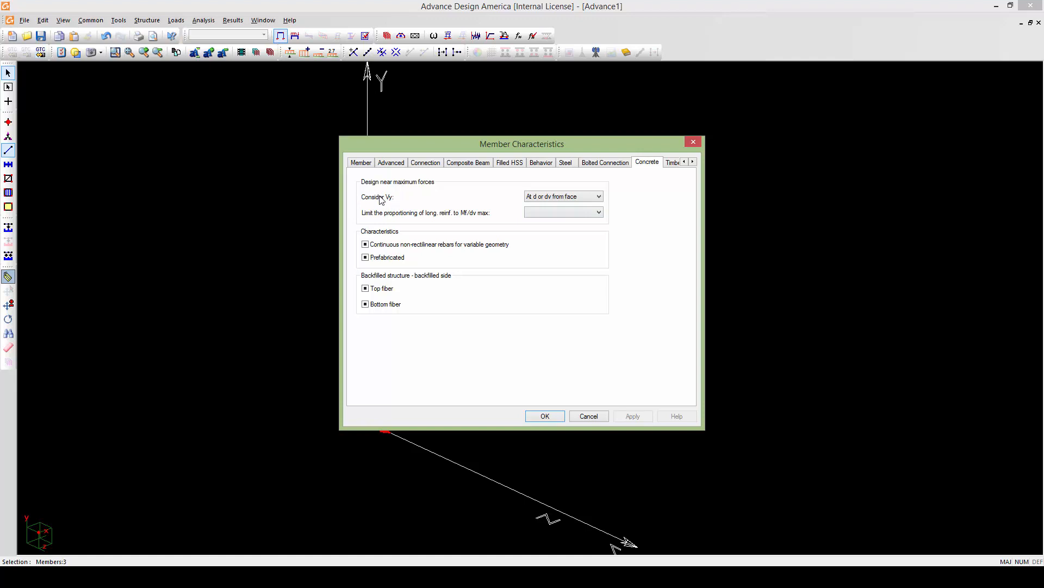
{"action": "left_click", "coordinate": [573, 198]}
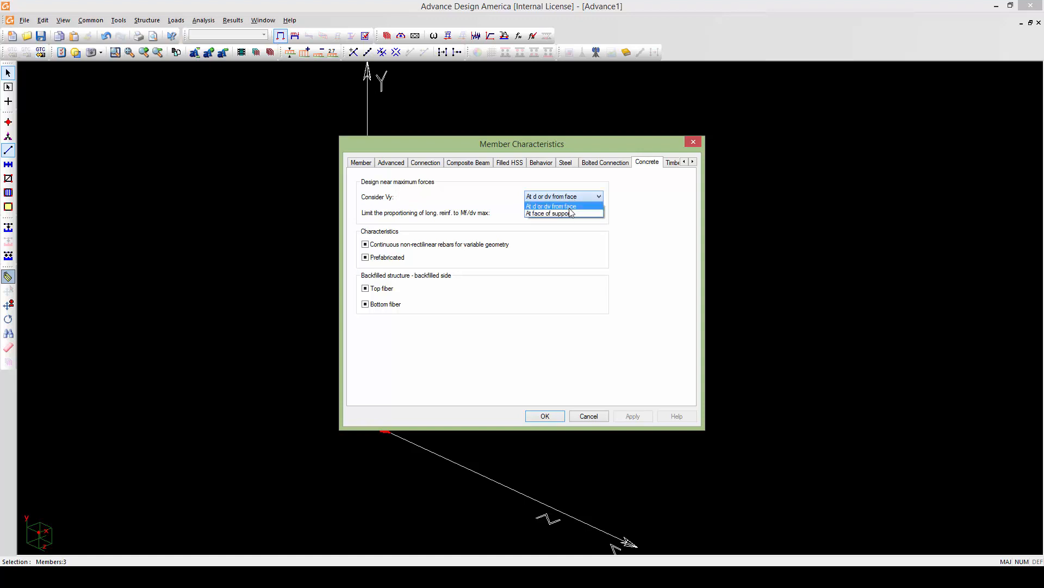
{"action": "left_click", "coordinate": [568, 206]}
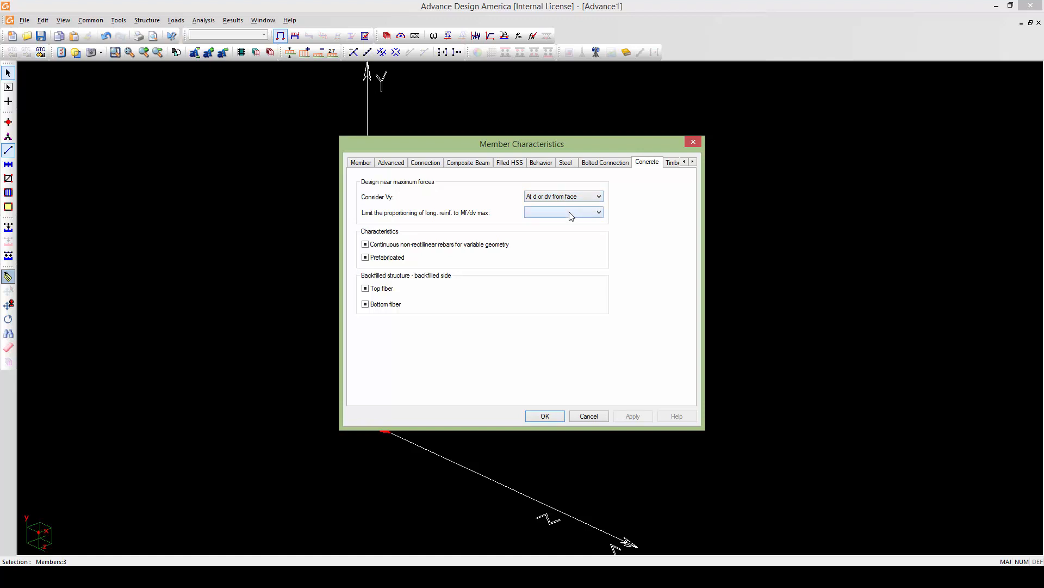
- Limit the proportioning of longitudinal reinforcement to Mf/dv max For Mx+ and apply the characteristics to the selected members
{"action": "left_click", "coordinate": [571, 217]}
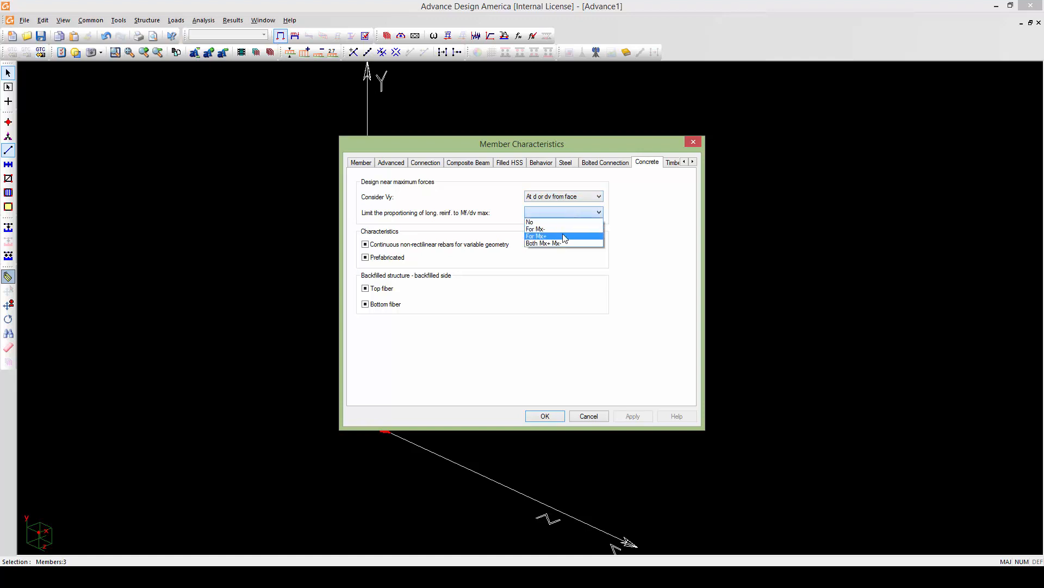
{"action": "left_click", "coordinate": [564, 236]}
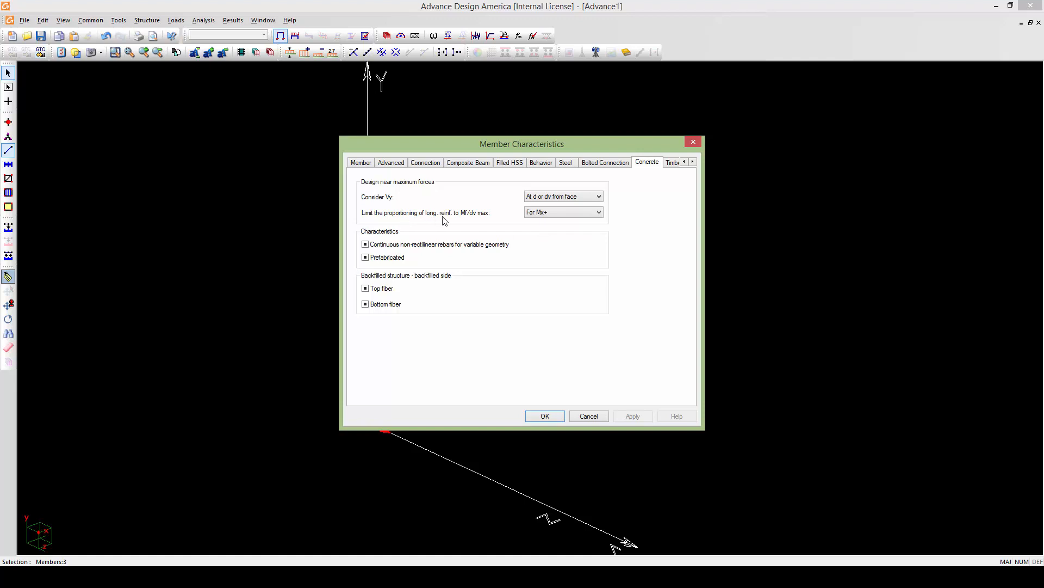
{"action": "left_click", "coordinate": [538, 419]}
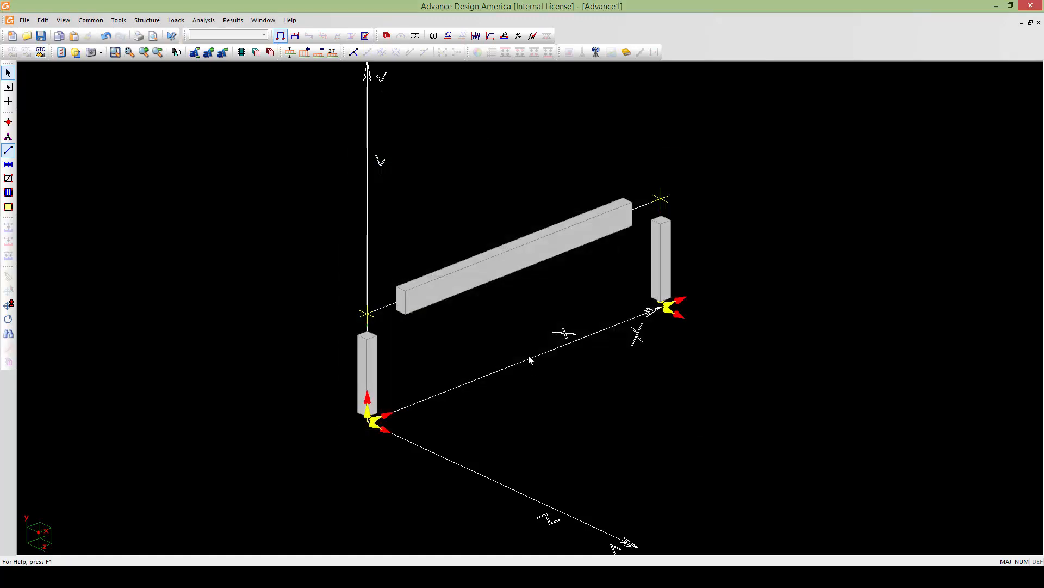
- Turn on the member shape labels in the view options, keeping the members' 3D display on
{"action": "middle_click_drag", "start_coordinate": [529, 355], "coordinate": [440, 342]}
{"action": "scroll", "coordinate": [485, 372], "scroll_direction": "down", "scroll_amount": 1}
{"action": "scroll", "coordinate": [466, 335], "scroll_direction": "up", "scroll_amount": 2}
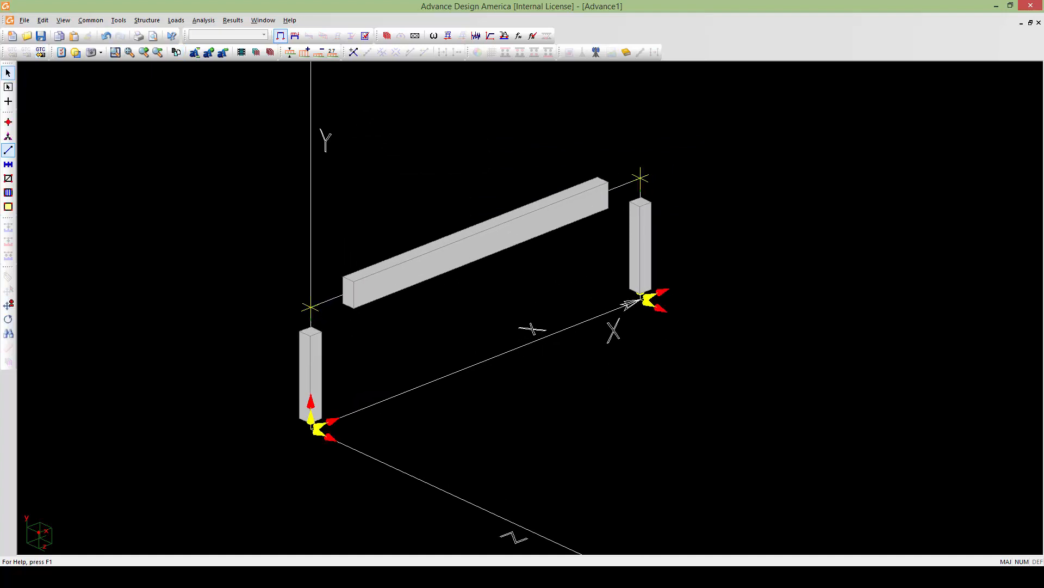
{"action": "double_click", "coordinate": [439, 341]}
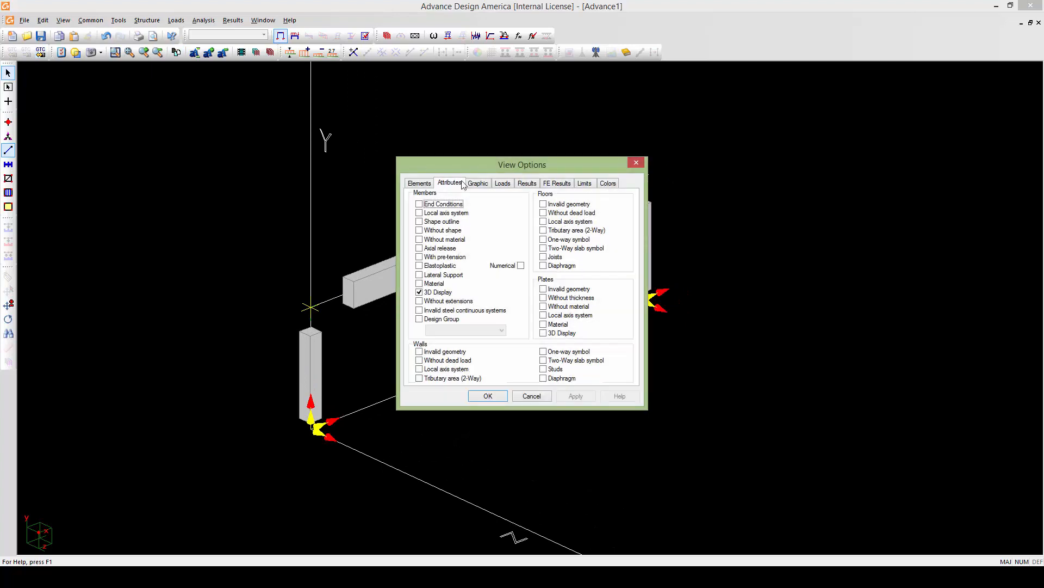
{"action": "left_click_drag", "start_coordinate": [460, 167], "coordinate": [746, 118]}
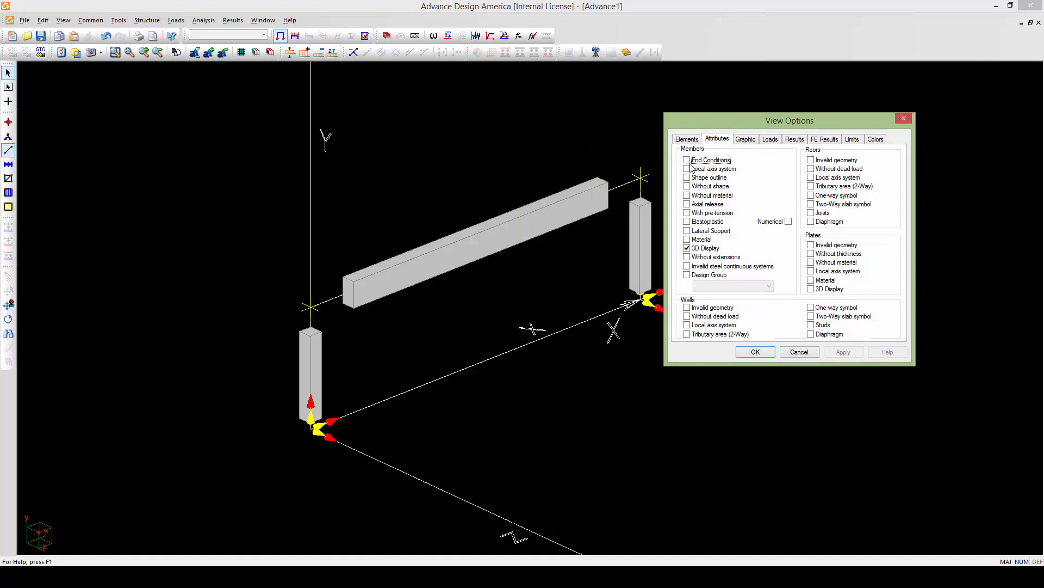
{"action": "left_click", "coordinate": [686, 248]}
{"action": "left_click", "coordinate": [687, 248]}
{"action": "left_click", "coordinate": [687, 140]}
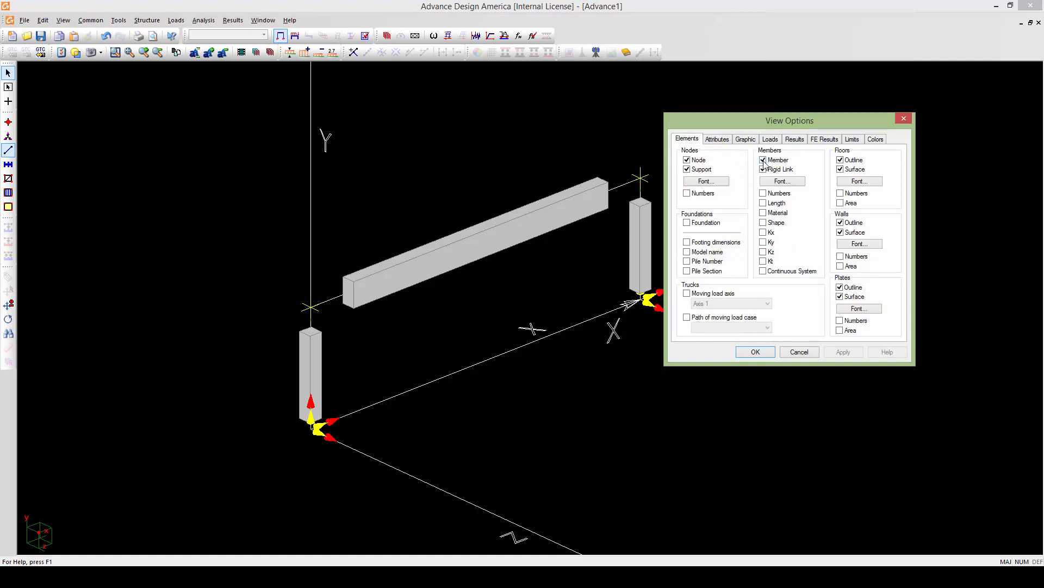
{"action": "left_click", "coordinate": [763, 223]}
{"action": "left_click", "coordinate": [755, 352]}
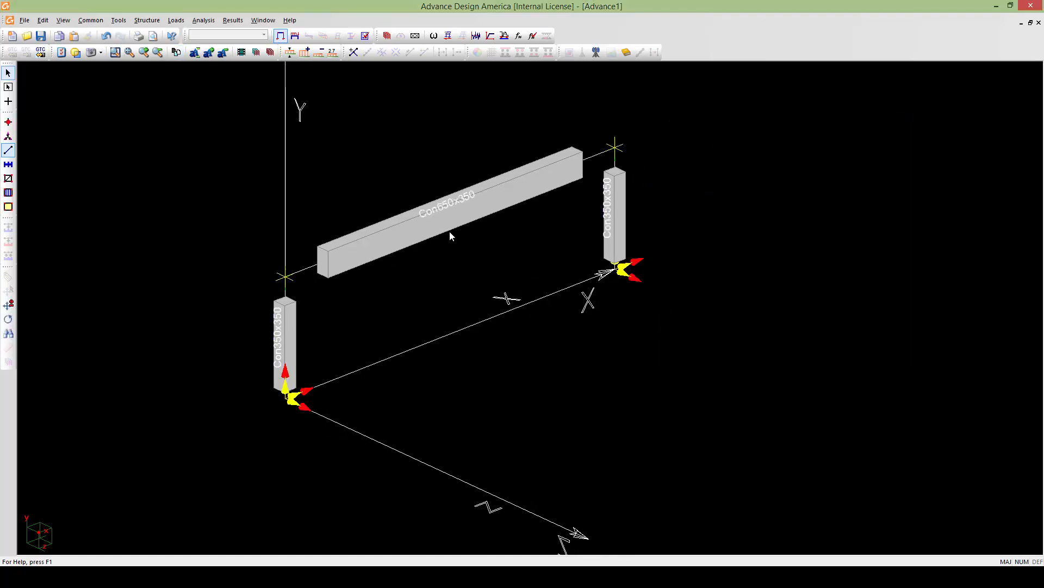
{"action": "middle_click_drag", "start_coordinate": [398, 268], "coordinate": [452, 295]}
{"action": "scroll", "coordinate": [485, 254], "scroll_direction": "up", "scroll_amount": 2}
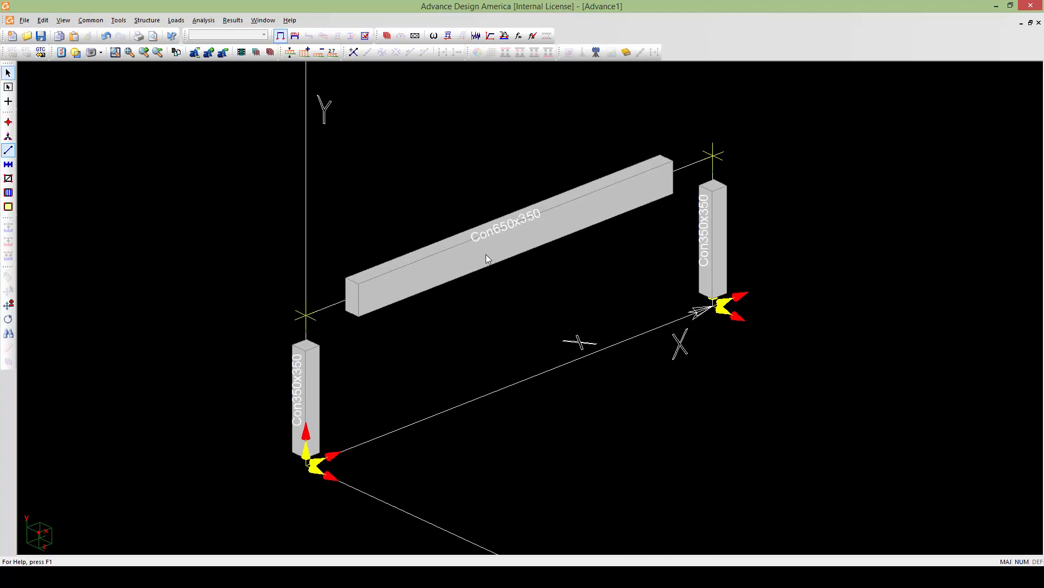
{"action": "scroll", "coordinate": [488, 252], "scroll_direction": "down", "scroll_amount": 1}
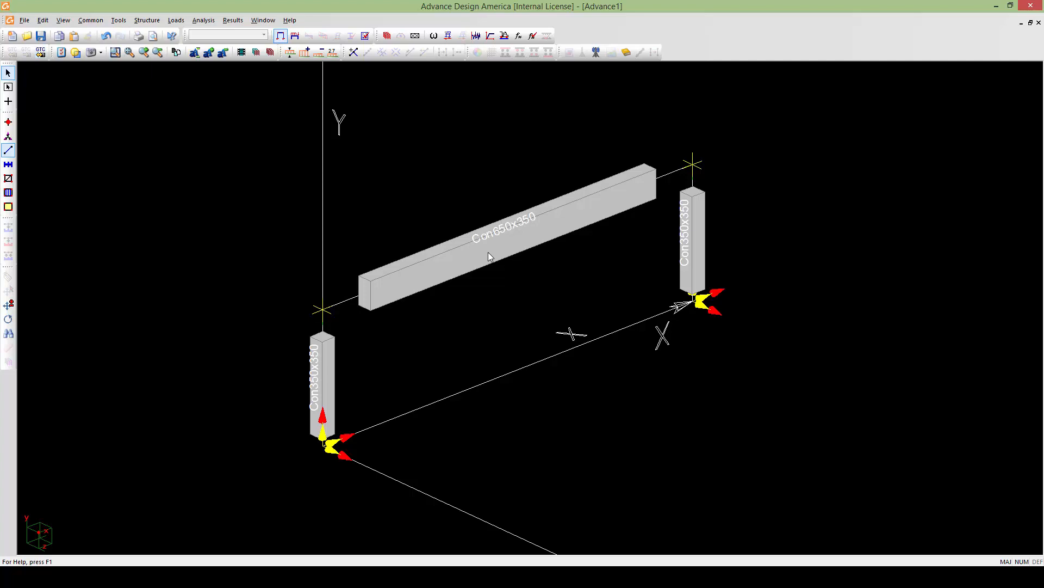
{"action": "middle_click_drag", "start_coordinate": [488, 253], "coordinate": [456, 281]}
{"action": "scroll", "coordinate": [487, 257], "scroll_direction": "down", "scroll_amount": 1}
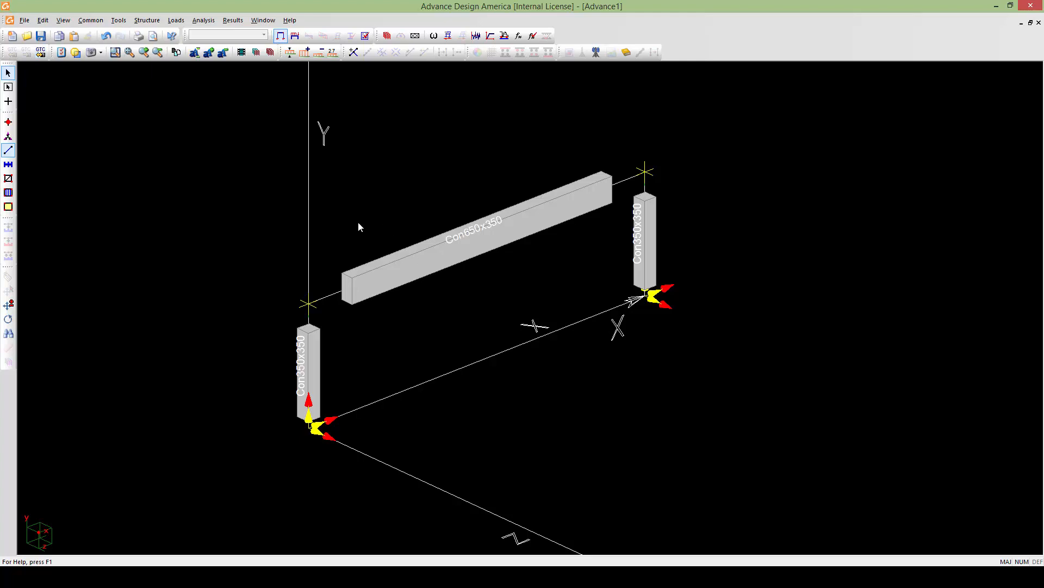
- Open the concrete specifications and delete all the existing design and verification specifications from the list
{"action": "left_click", "coordinate": [147, 20]}
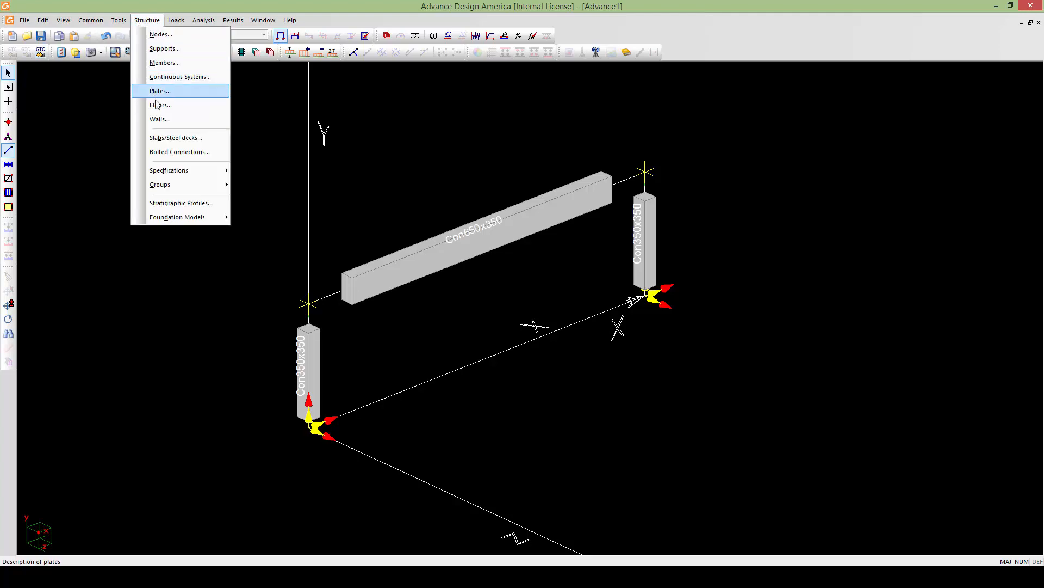
{"action": "mouse_move", "coordinate": [199, 175]}
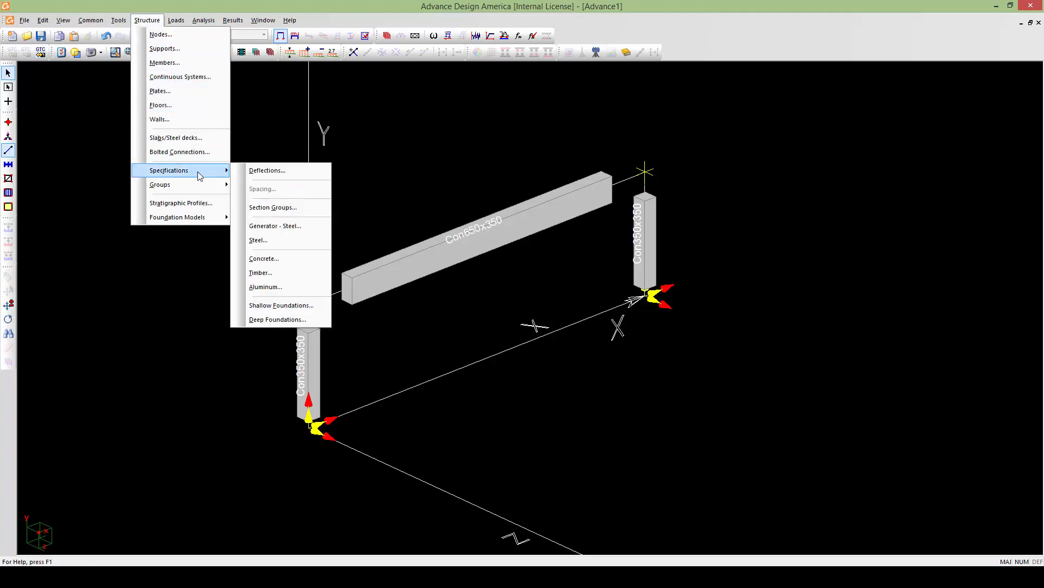
{"action": "left_click", "coordinate": [267, 260]}
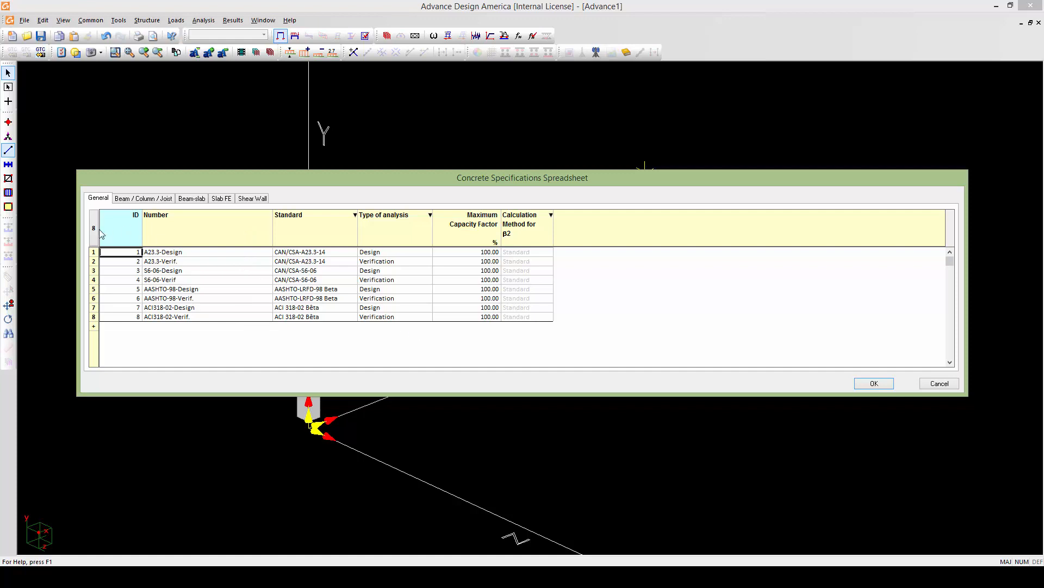
{"action": "left_click_drag", "start_coordinate": [94, 252], "coordinate": [94, 328]}
{"action": "key", "text": "Delete"}
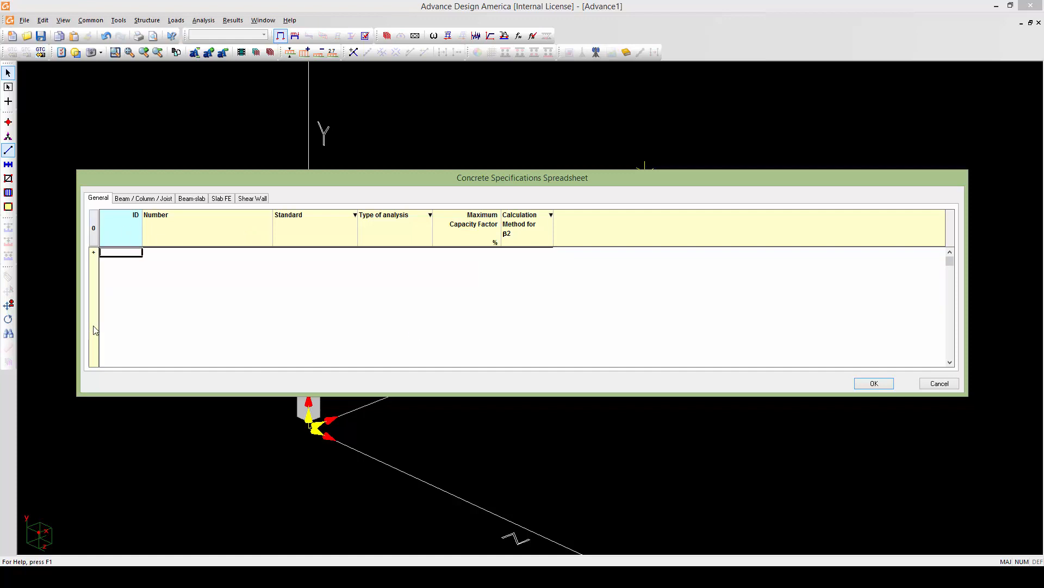
- Add a concrete specification named A23.3-04-Design and set its type of analysis to Design
{"action": "left_click_drag", "start_coordinate": [327, 176], "coordinate": [357, 168]}
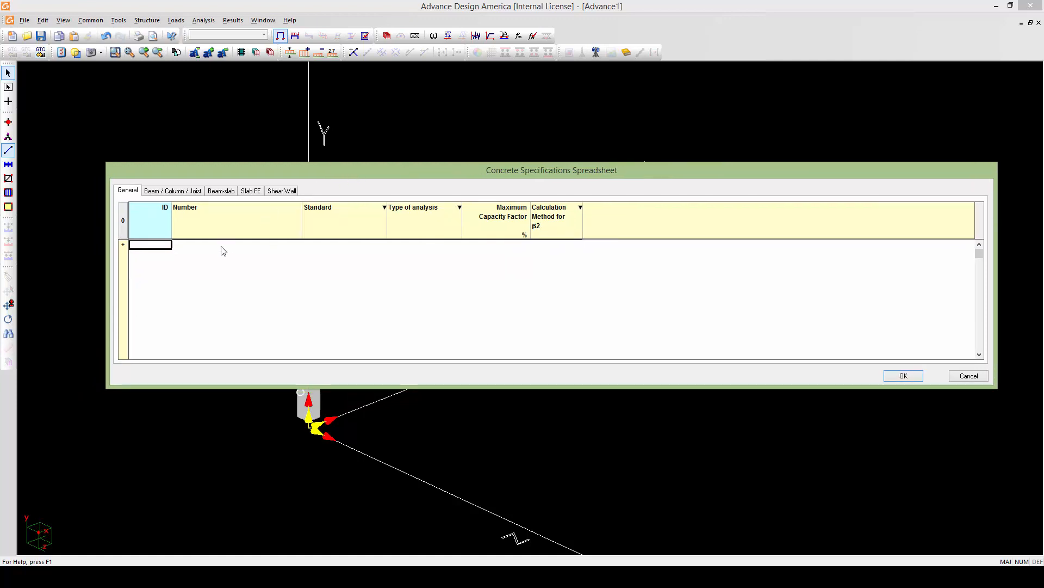
{"action": "left_click_drag", "start_coordinate": [228, 166], "coordinate": [216, 160]}
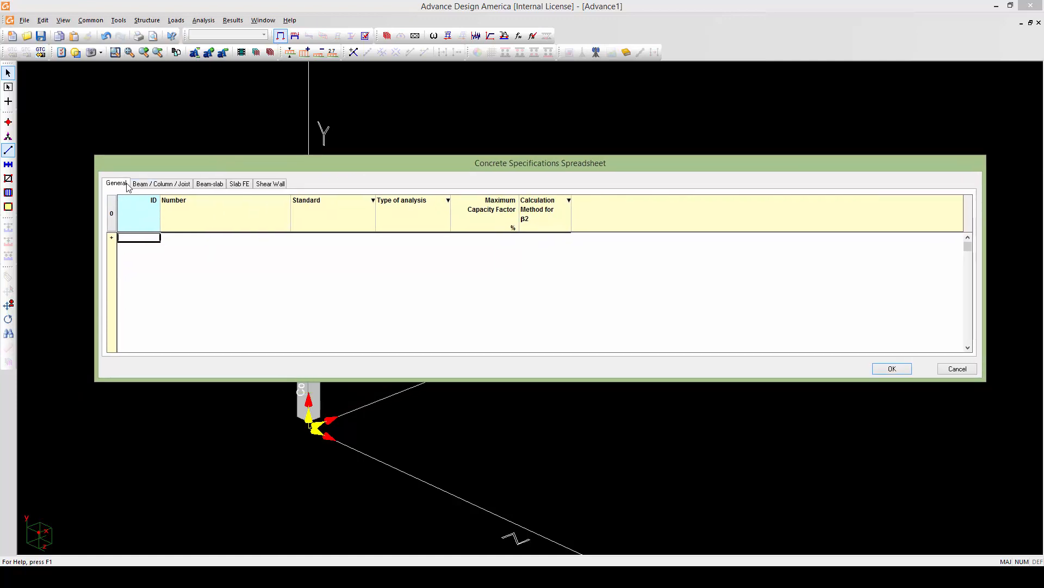
{"action": "left_click", "coordinate": [112, 239]}
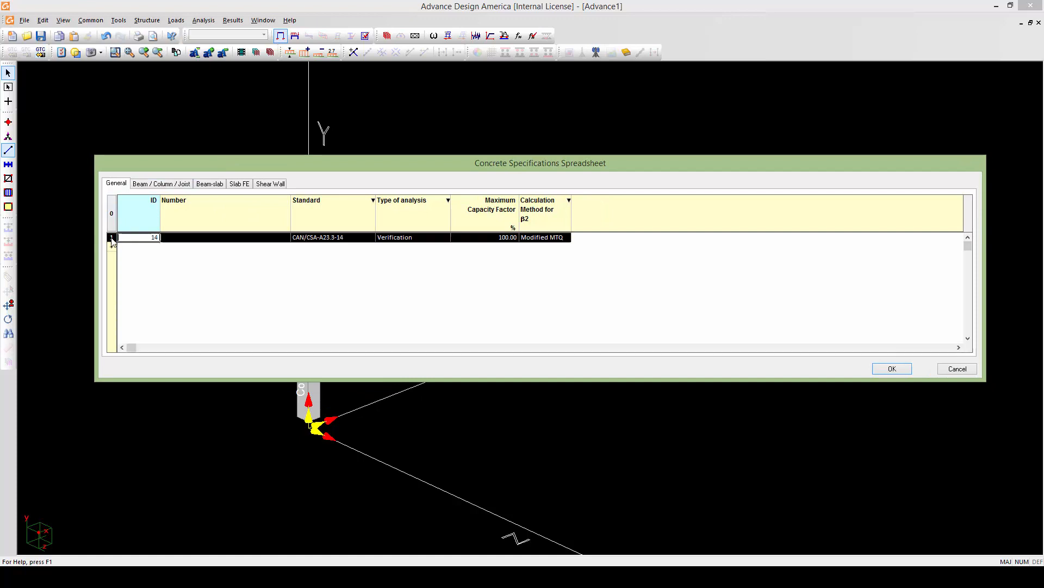
{"action": "left_click", "coordinate": [183, 238]}
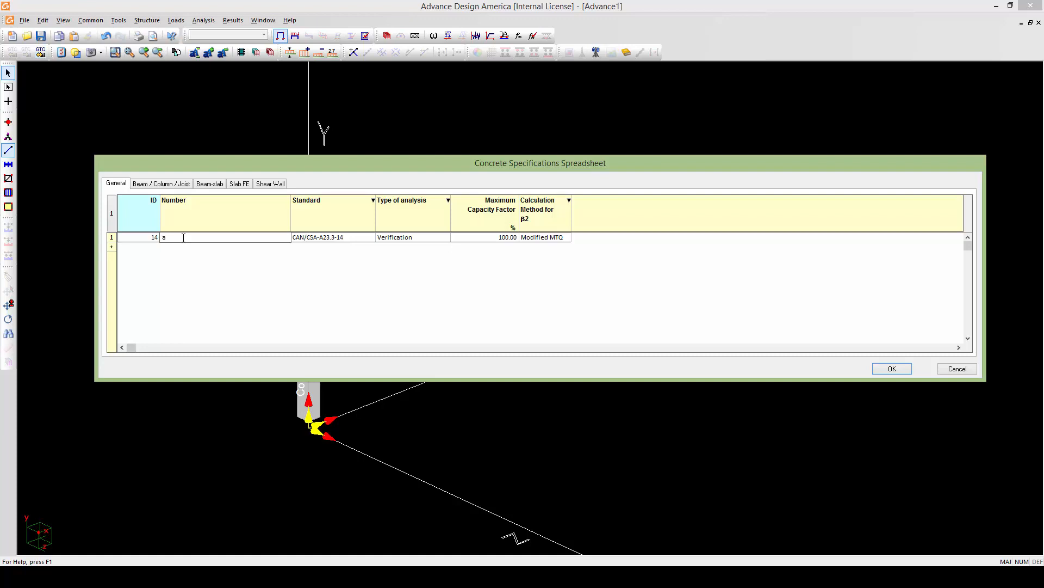
{"action": "key", "text": "Caps_Lock"}
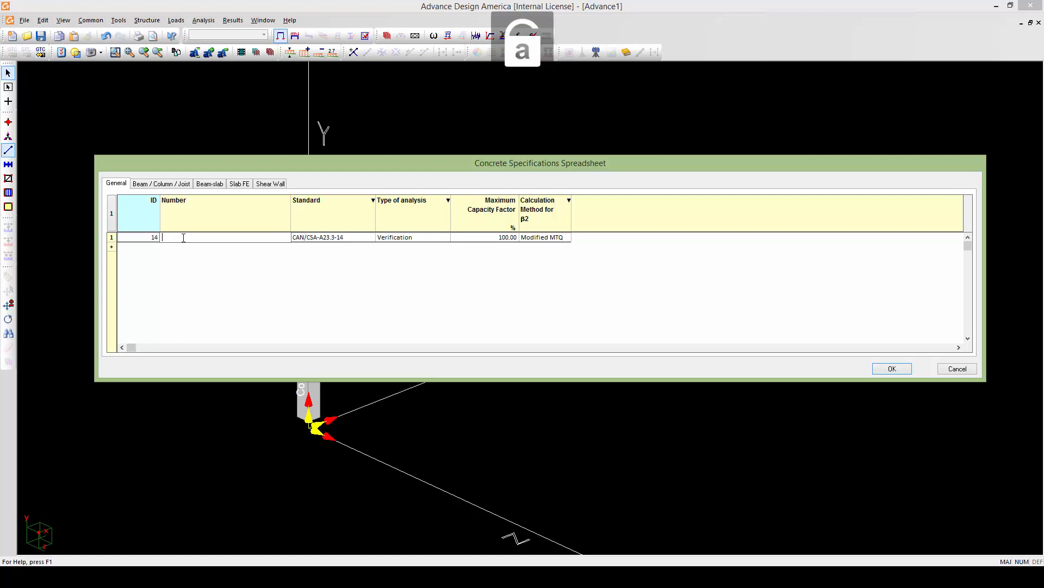
{"action": "type", "text": "3.3-04-De"}
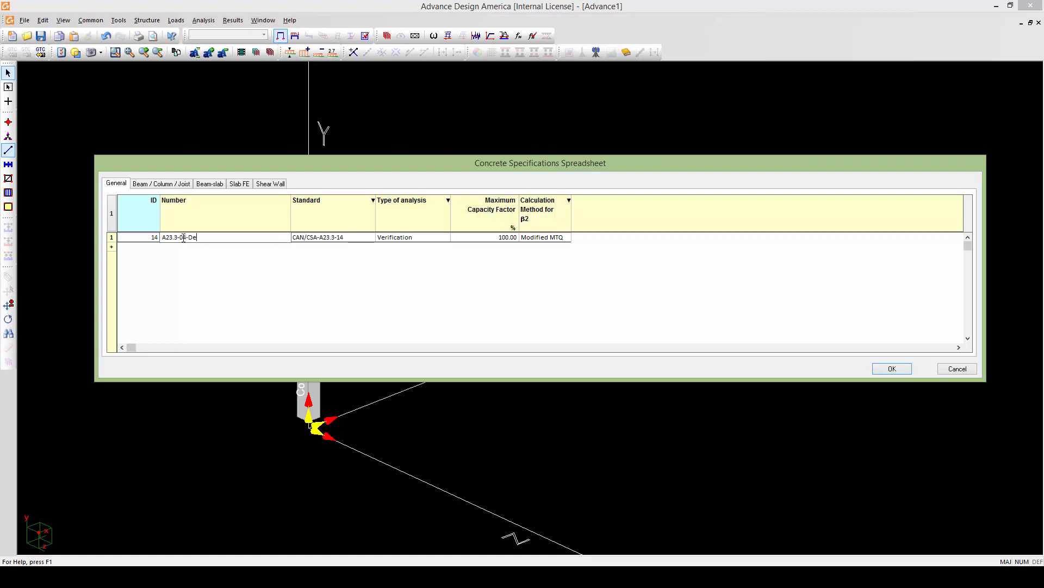
{"action": "type", "text": "sign"}
{"action": "left_click", "coordinate": [314, 239]}
{"action": "left_click", "coordinate": [410, 240]}
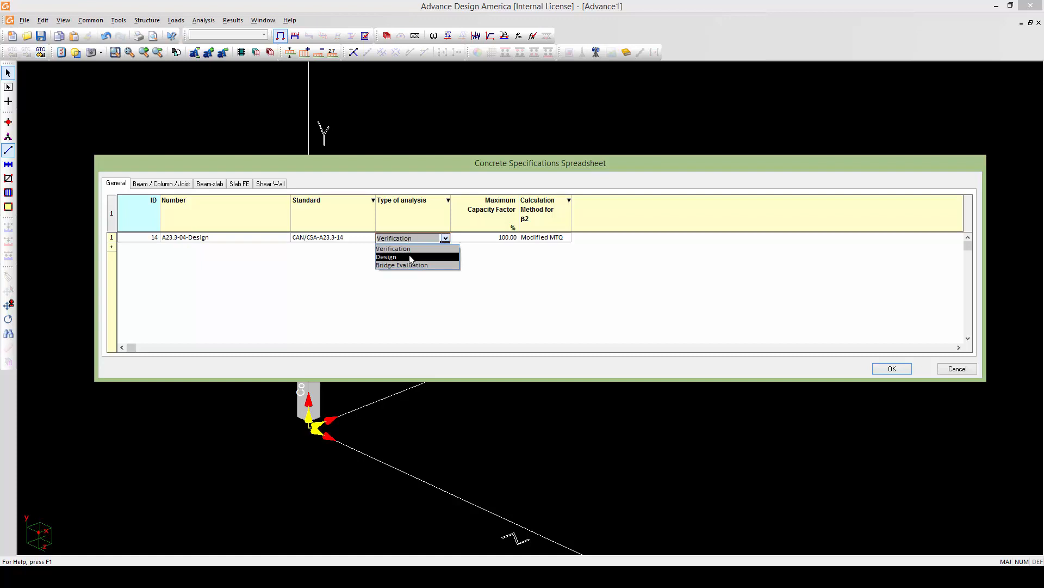
{"action": "left_click", "coordinate": [410, 258]}
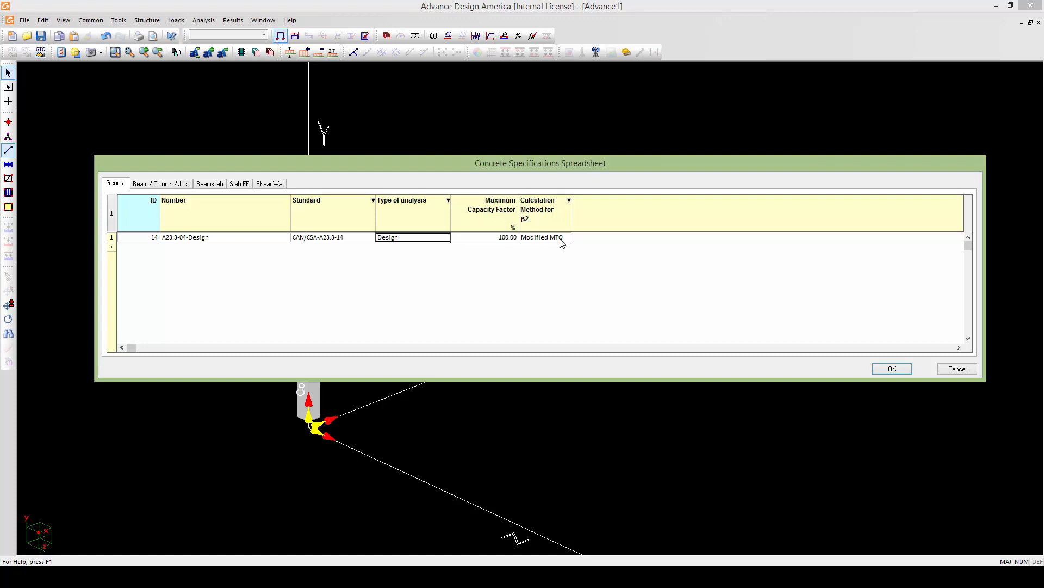
- Make all hidden columns of the general concrete specifications visible, from Calcul. Method Mr/Vr Positive through Design method
{"action": "right_click", "coordinate": [556, 273]}
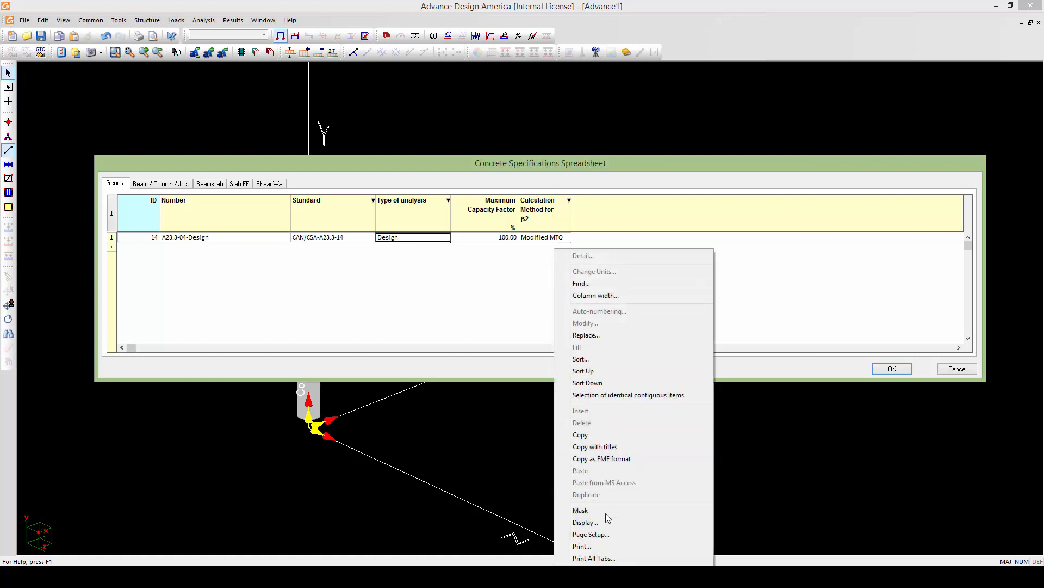
{"action": "left_click", "coordinate": [607, 516]}
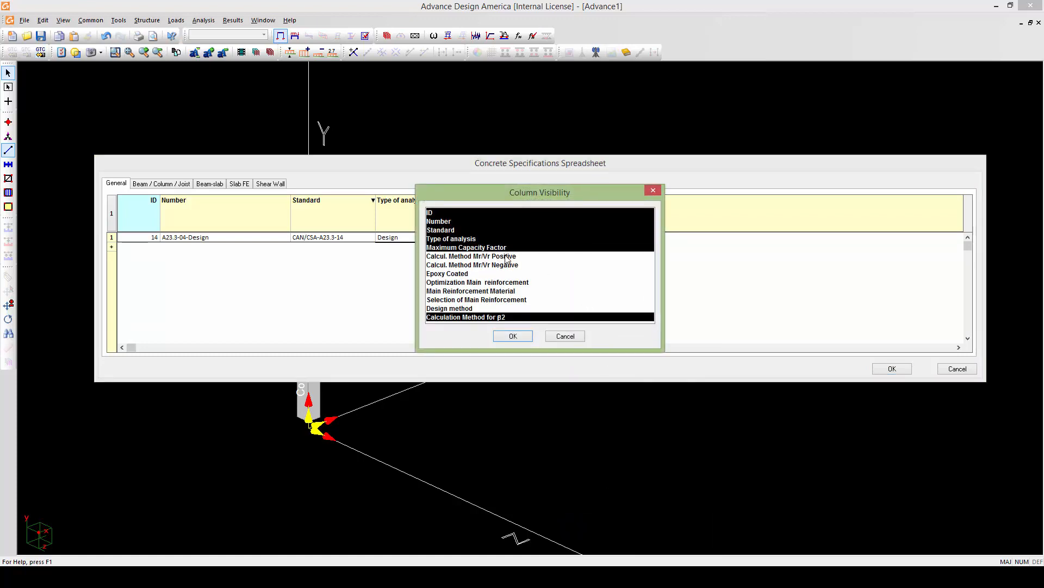
{"action": "left_click", "coordinate": [506, 257]}
{"action": "left_click_drag", "start_coordinate": [506, 256], "coordinate": [506, 299]}
{"action": "left_click", "coordinate": [506, 301]}
{"action": "left_click", "coordinate": [505, 308]}
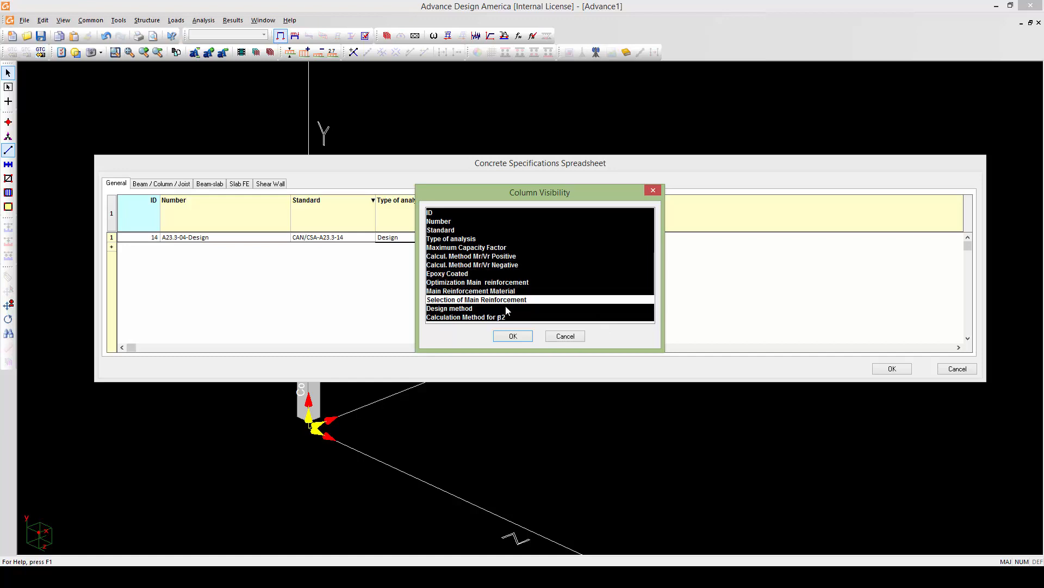
{"action": "left_click", "coordinate": [504, 301]}
{"action": "left_click", "coordinate": [513, 336]}
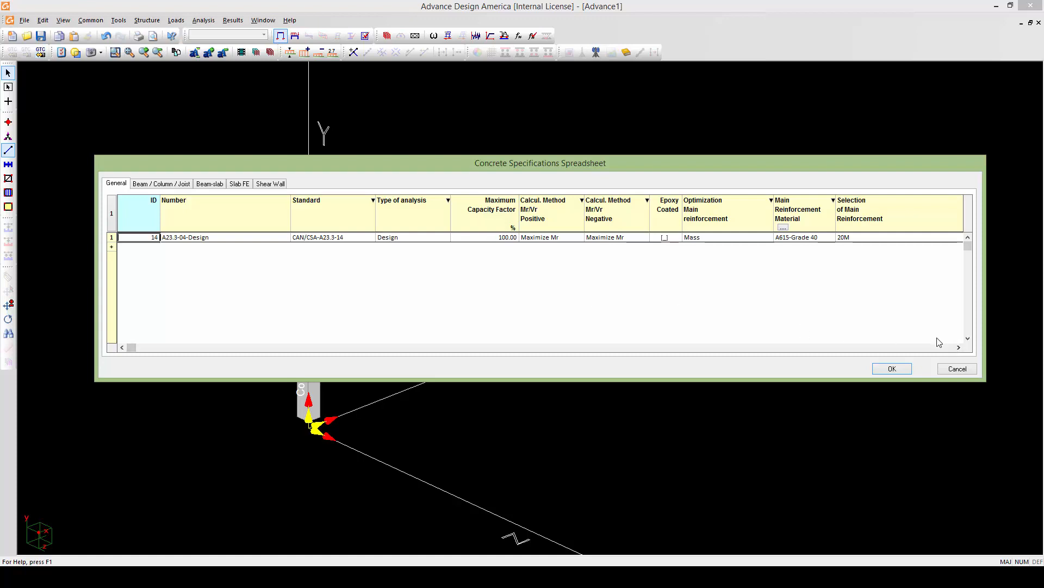
- Set the calculation method for β2 of the A23.3-04-Design specification to Standard
{"action": "left_click", "coordinate": [959, 347]}
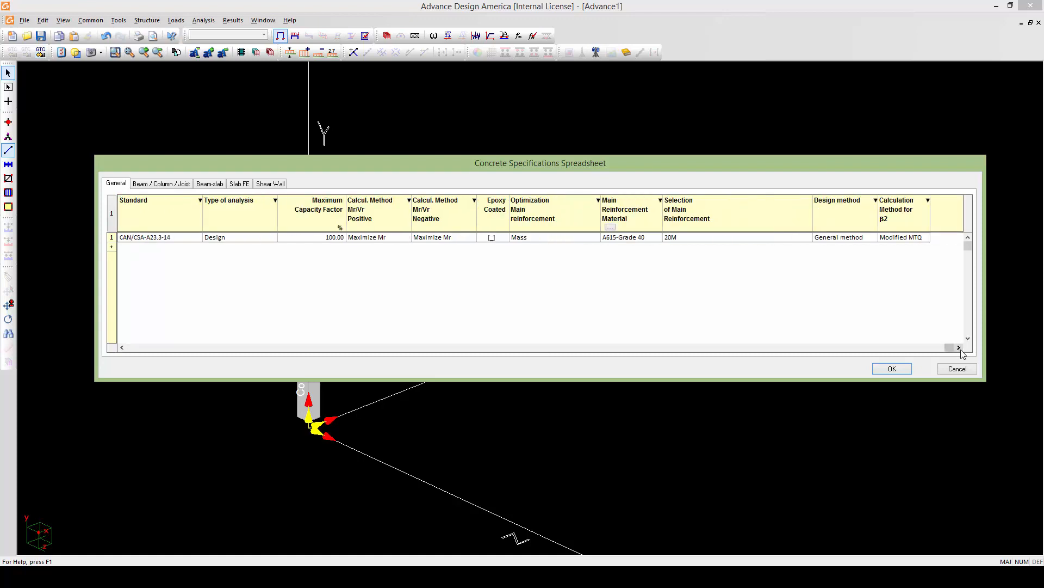
{"action": "left_click", "coordinate": [915, 238]}
{"action": "left_click", "coordinate": [915, 239]}
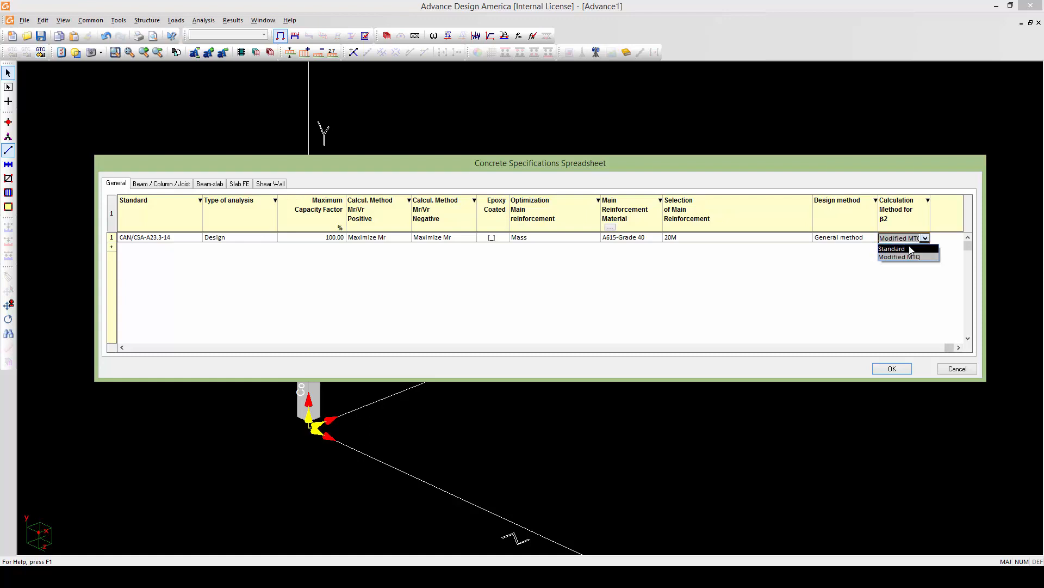
{"action": "left_click", "coordinate": [911, 250]}
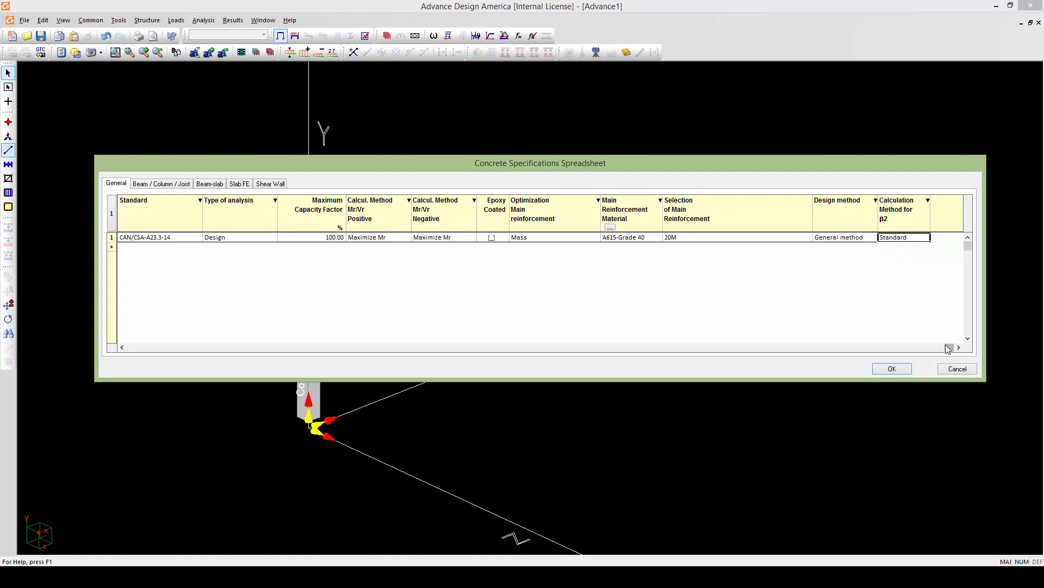
{"action": "left_click_drag", "start_coordinate": [949, 347], "coordinate": [110, 314]}
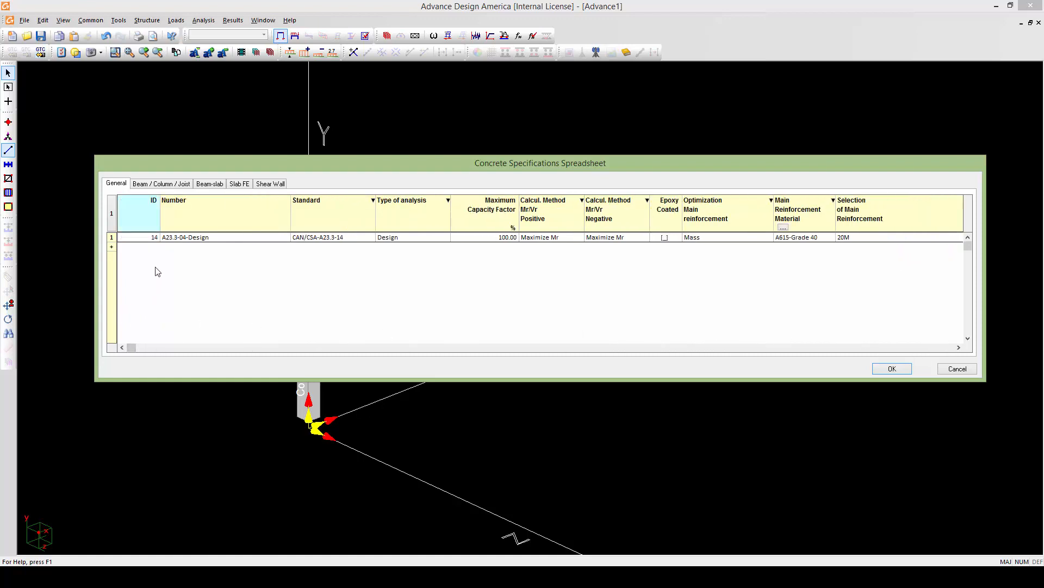
- Add a second specification as a copy of A23.3-04-Design and set its type of analysis to Verification
{"action": "left_click", "coordinate": [111, 238]}
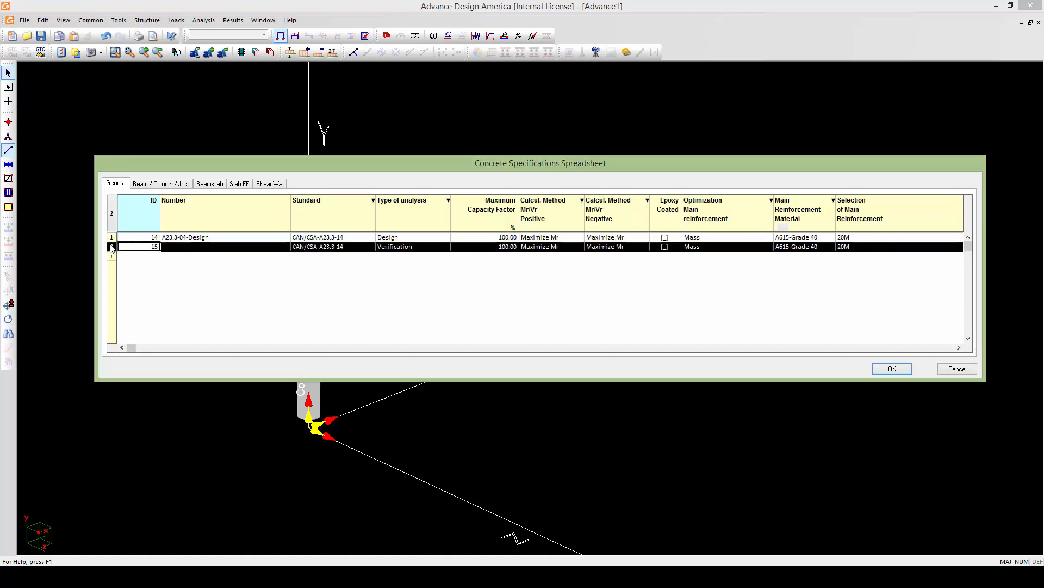
{"action": "left_click", "coordinate": [112, 246]}
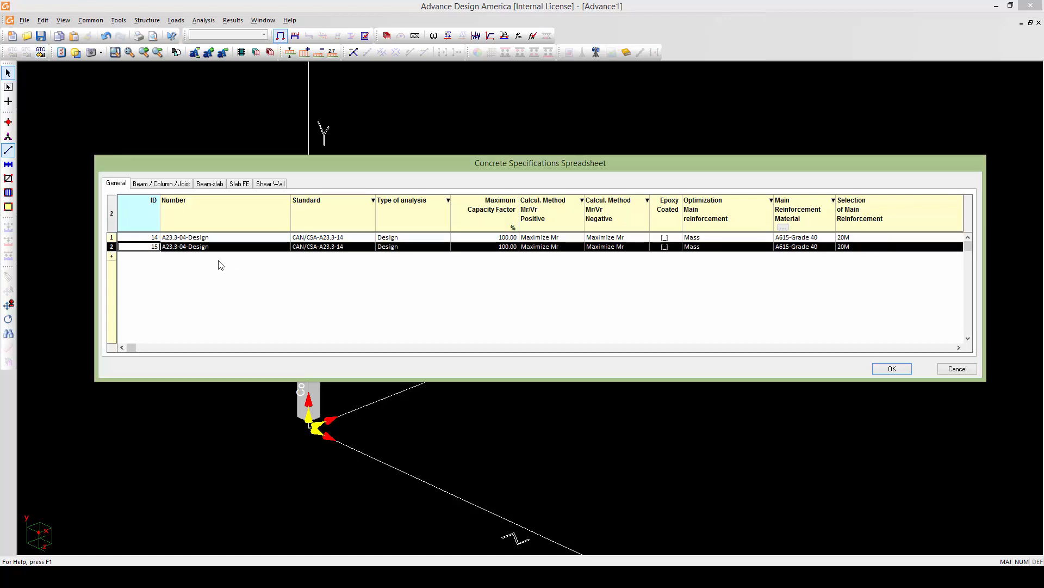
{"action": "left_click", "coordinate": [407, 247]}
{"action": "left_click", "coordinate": [407, 245]}
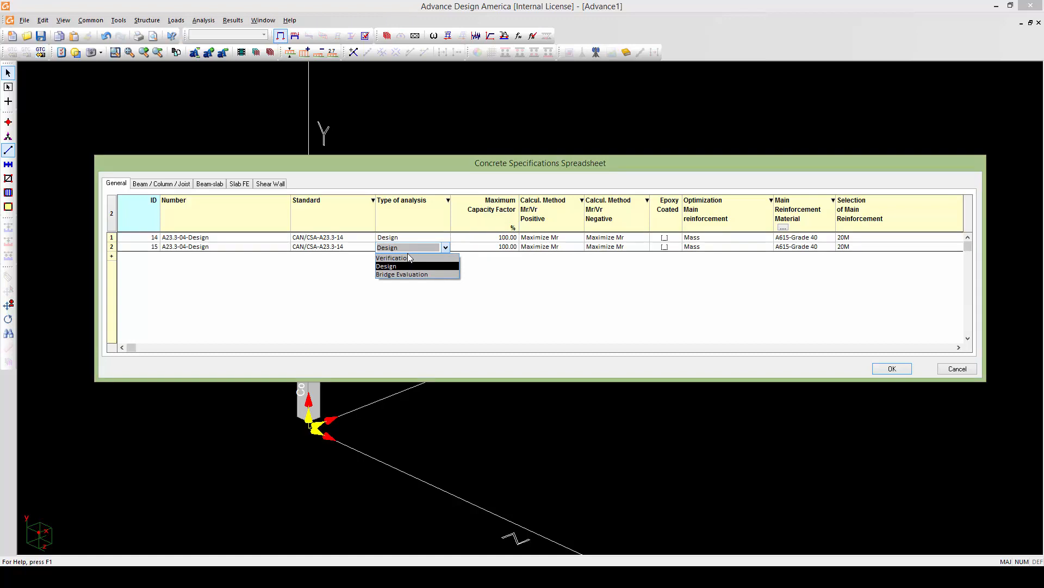
{"action": "left_click", "coordinate": [408, 258]}
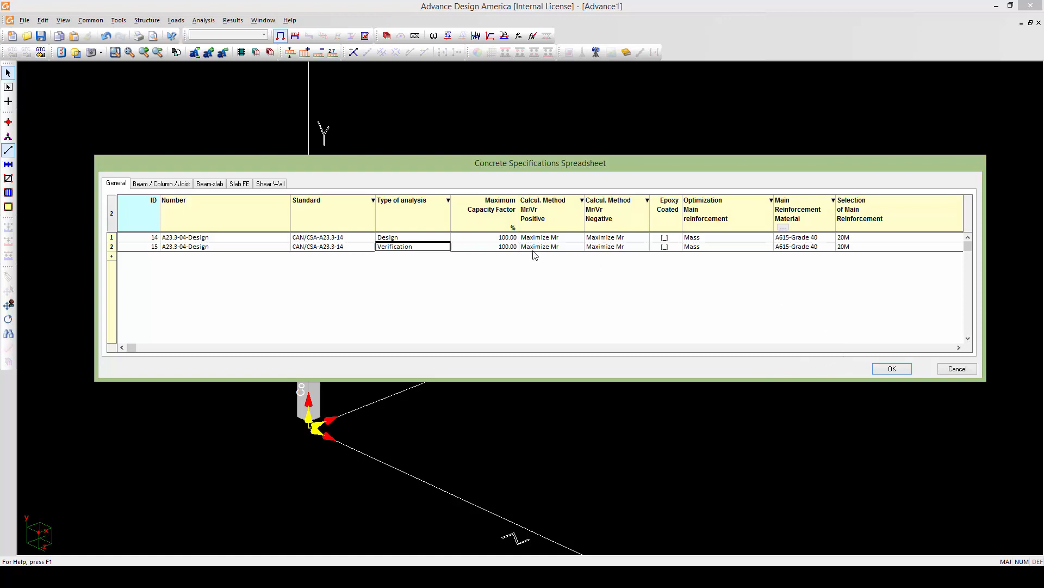
- For the Design specification, select 25M and 30M metric bars instead of 20M as the main reinforcement
{"action": "left_click", "coordinate": [112, 238]}
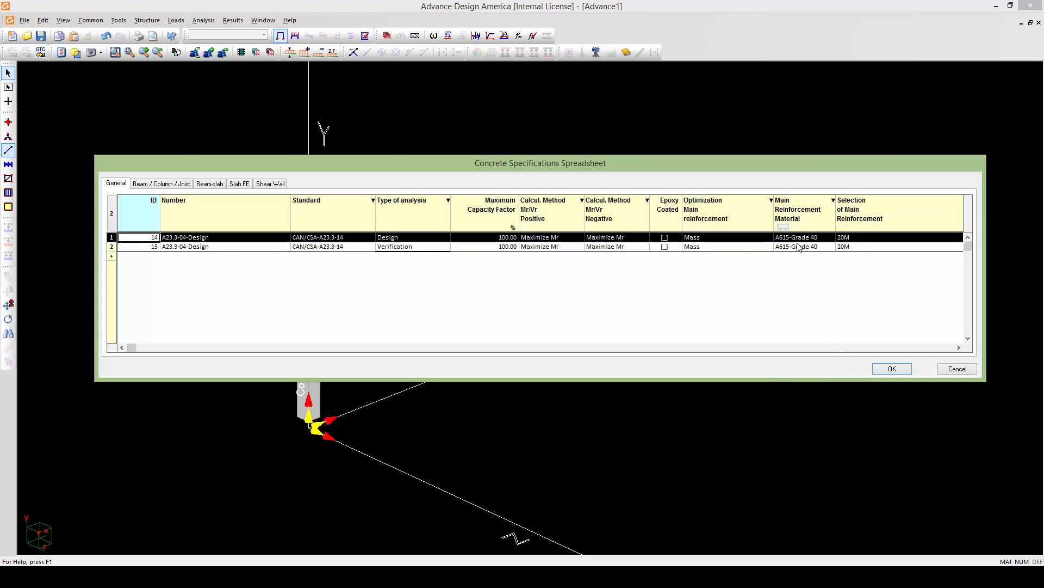
{"action": "left_click", "coordinate": [959, 347]}
{"action": "left_click", "coordinate": [959, 348]}
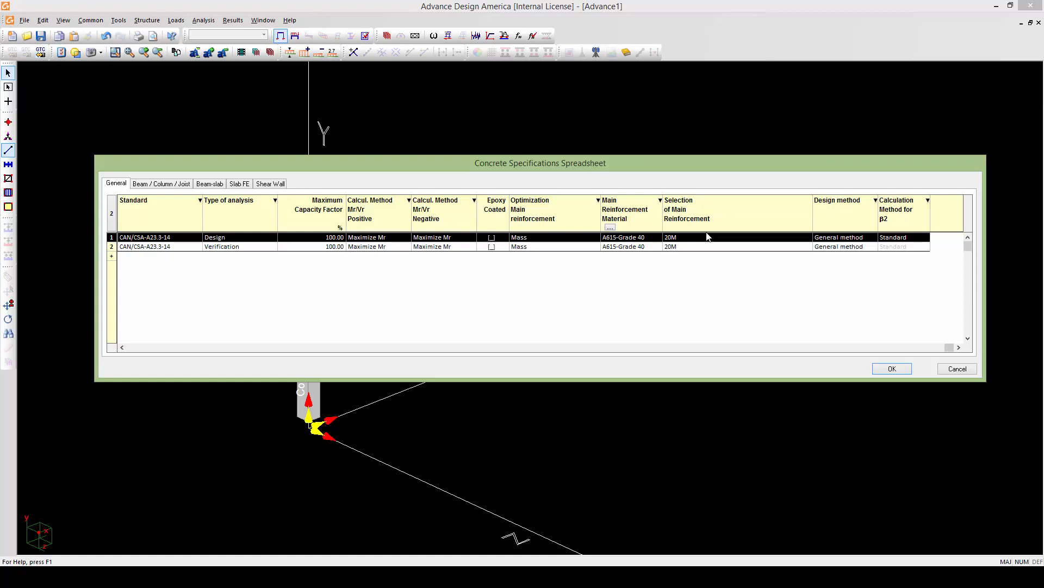
{"action": "left_click", "coordinate": [691, 240]}
{"action": "left_click", "coordinate": [691, 240]}
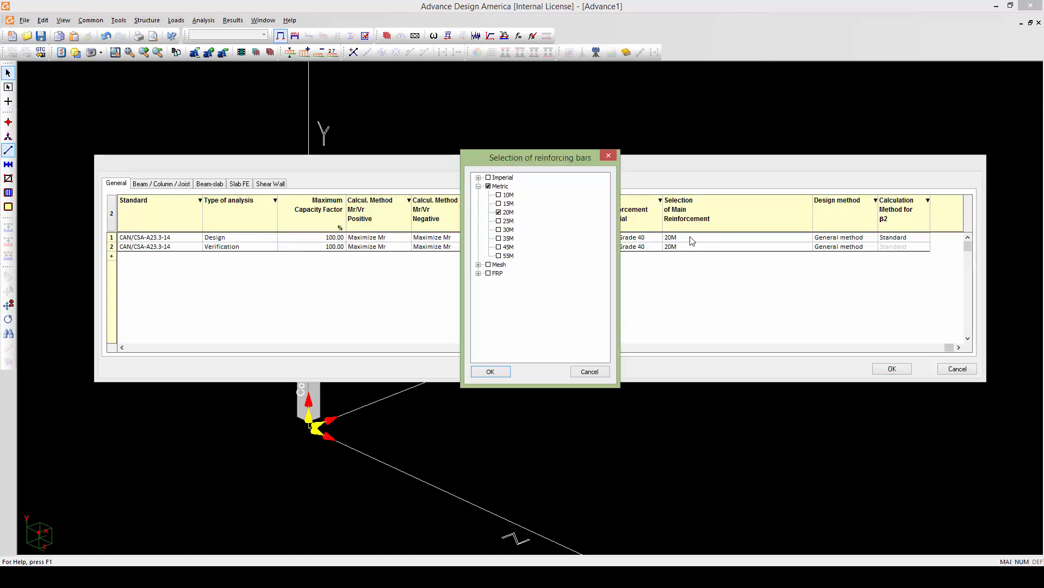
{"action": "left_click", "coordinate": [497, 217]}
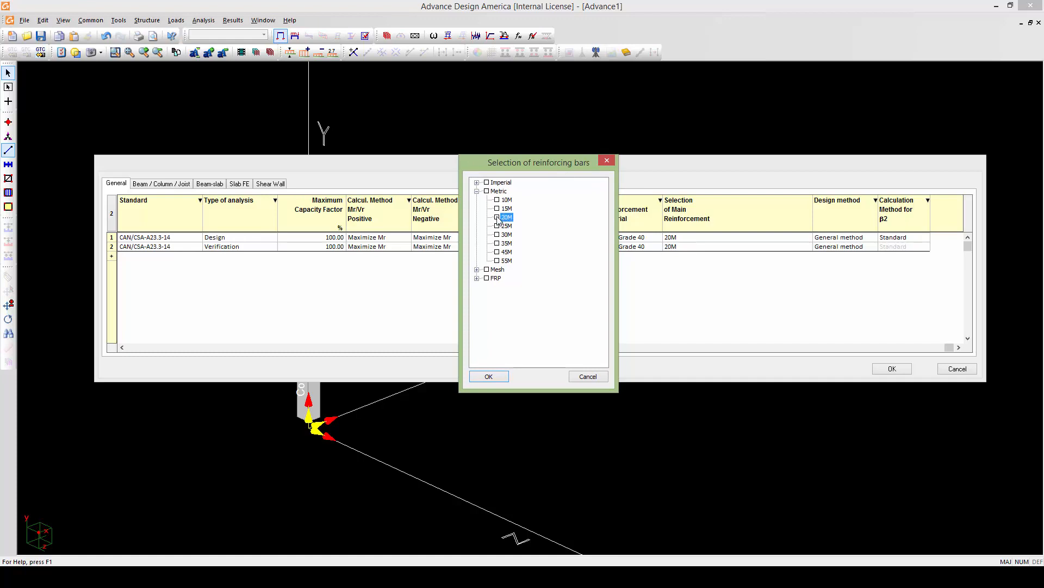
{"action": "left_click", "coordinate": [497, 226]}
{"action": "left_click", "coordinate": [497, 235]}
{"action": "left_click", "coordinate": [501, 377]}
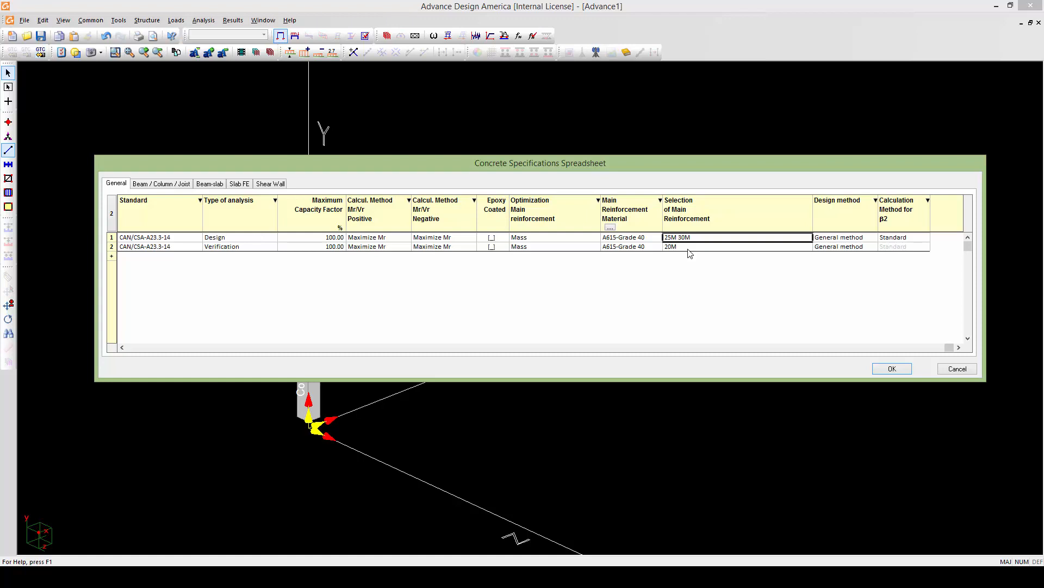
- Rename the second concrete specification, the one for verification, as A23.3-04-Verif
{"action": "left_click", "coordinate": [163, 185]}
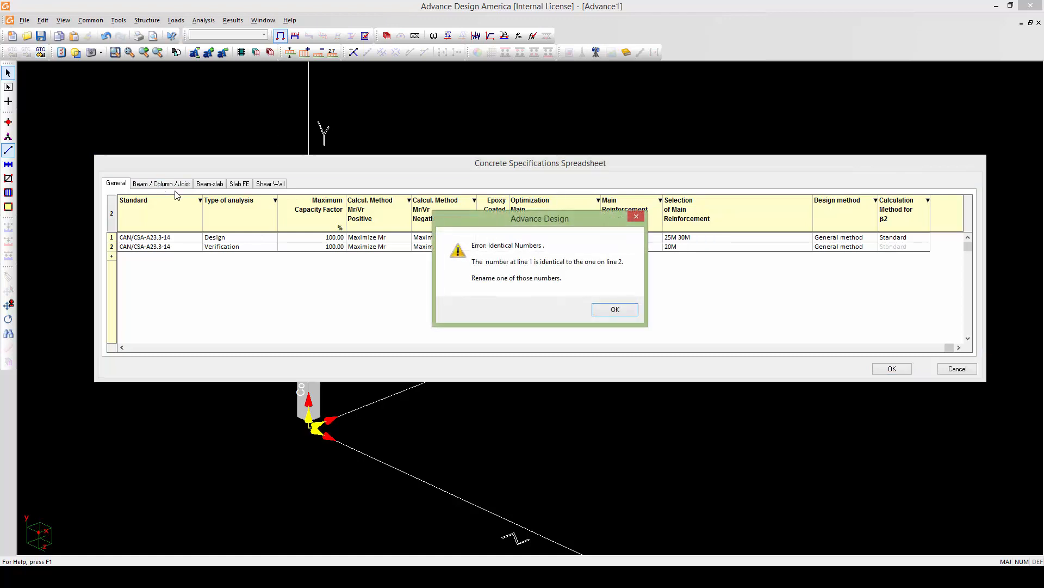
{"action": "left_click", "coordinate": [614, 310]}
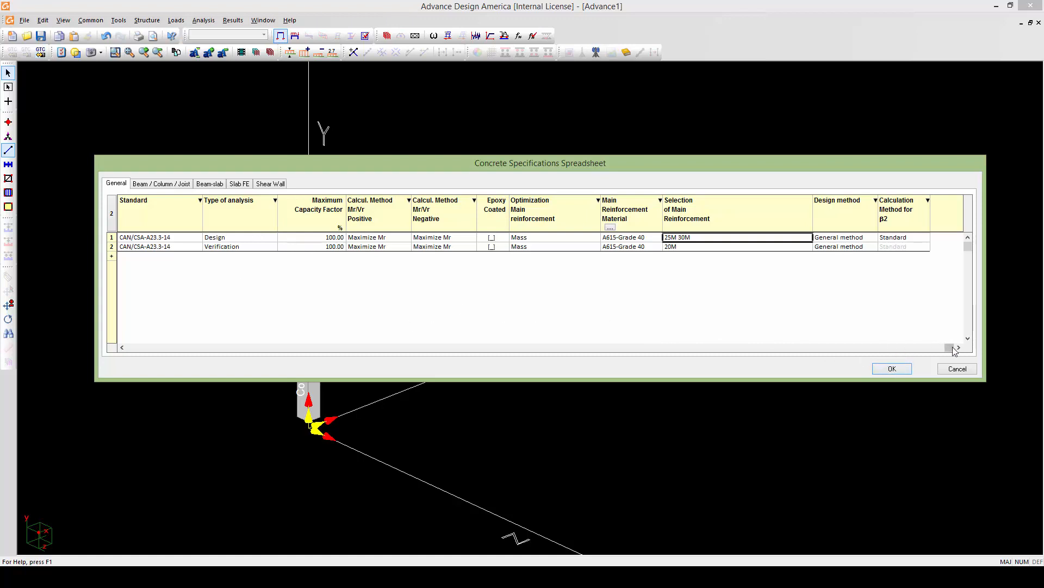
{"action": "left_click_drag", "start_coordinate": [953, 350], "coordinate": [187, 368]}
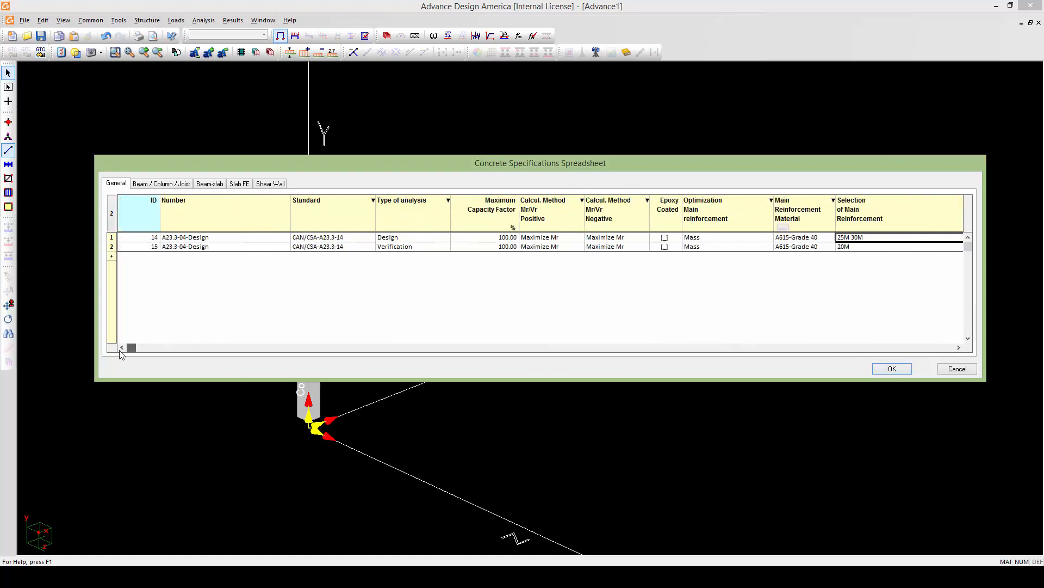
{"action": "left_click", "coordinate": [208, 246]}
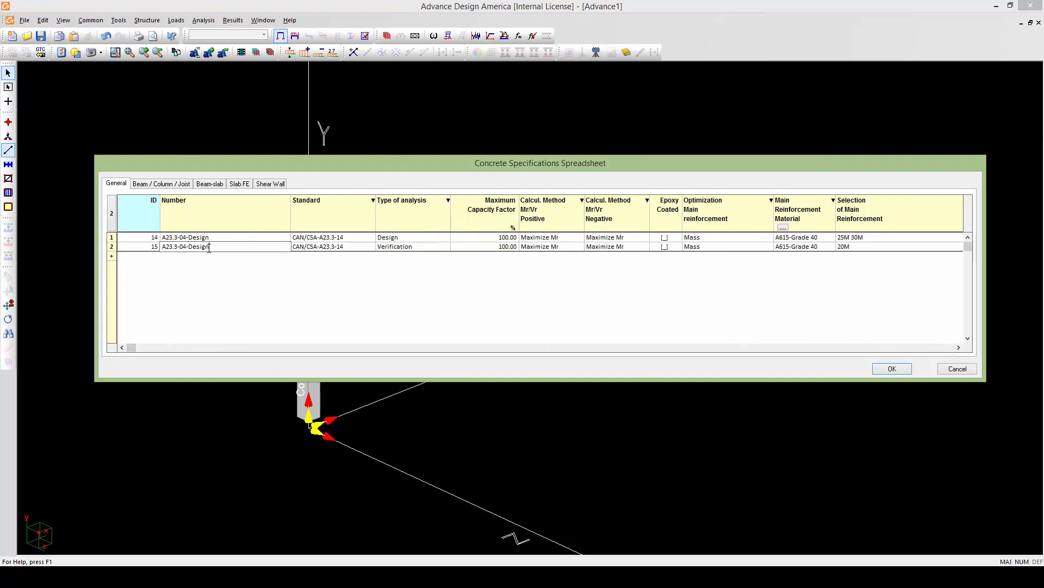
{"action": "left_click_drag", "start_coordinate": [189, 248], "coordinate": [210, 248]}
{"action": "type", "text": "Verif"}
- Check the beam/column/joist, slab FE and shear wall reinforcement parameters of the two concrete specifications
{"action": "left_click", "coordinate": [162, 184]}
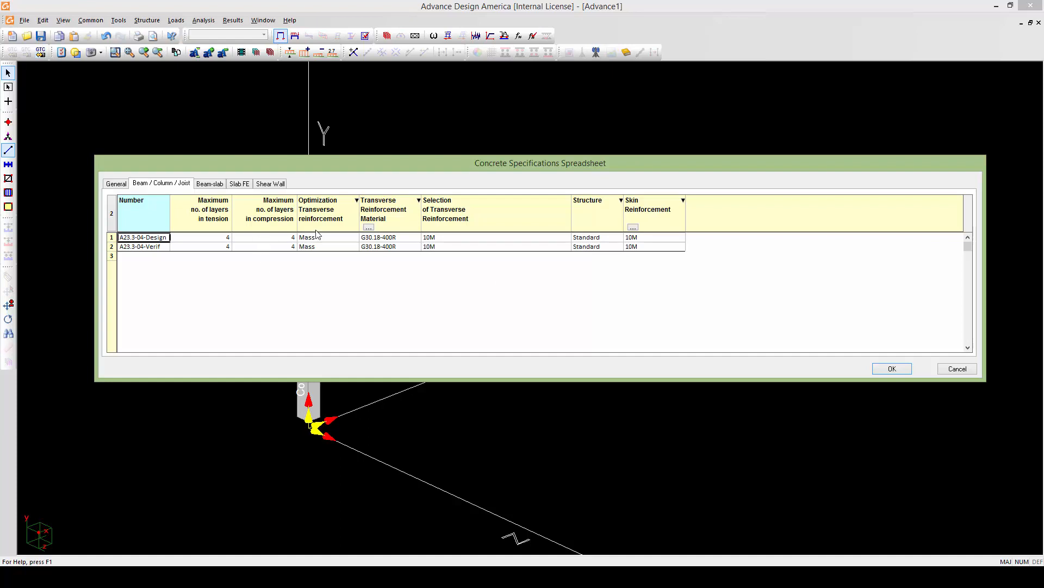
{"action": "left_click", "coordinate": [237, 184]}
{"action": "left_click", "coordinate": [266, 184]}
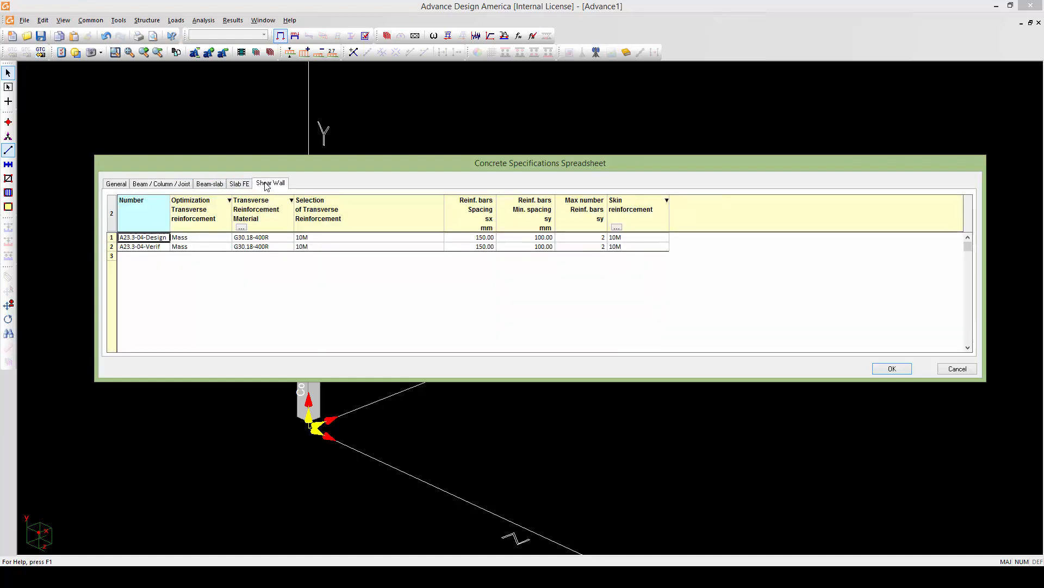
- Review the slab FE, beam-slab, shear wall and general parameters of both concrete specifications, and accept the specifications spreadsheet
{"action": "left_click", "coordinate": [238, 184]}
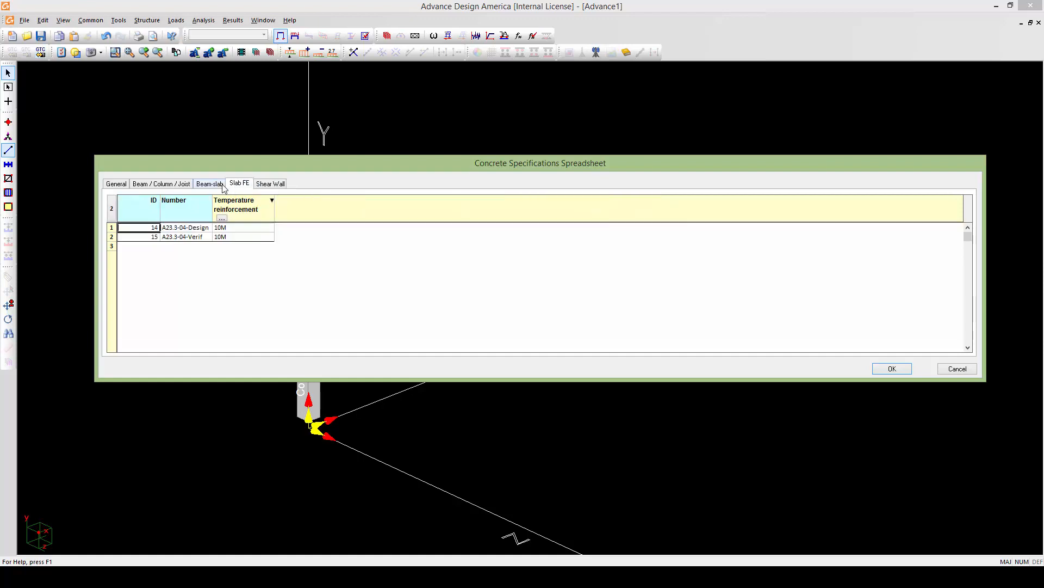
{"action": "left_click", "coordinate": [209, 184]}
{"action": "left_click", "coordinate": [270, 184]}
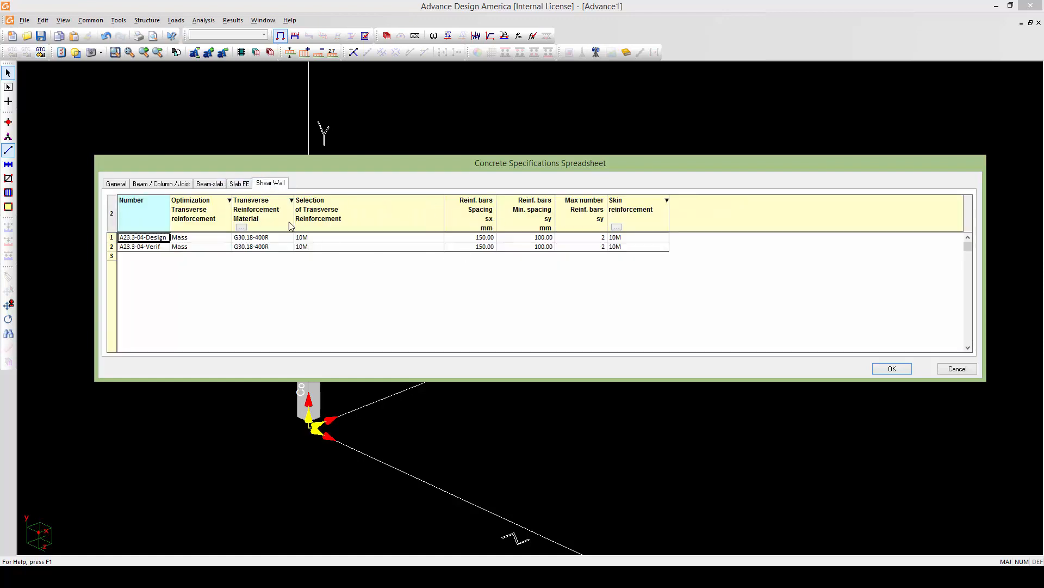
{"action": "left_click", "coordinate": [116, 183]}
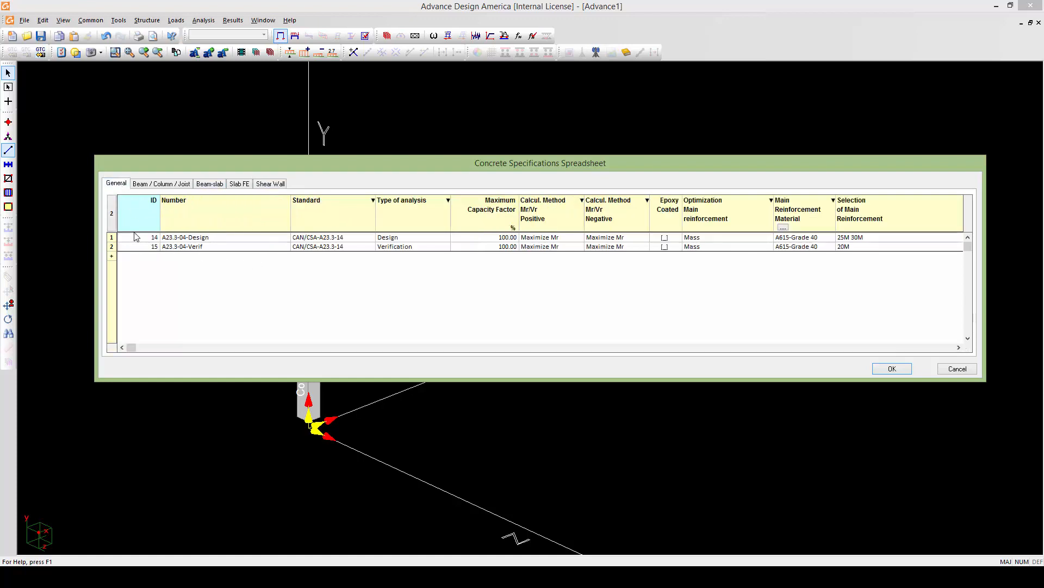
{"action": "left_click", "coordinate": [893, 369]}
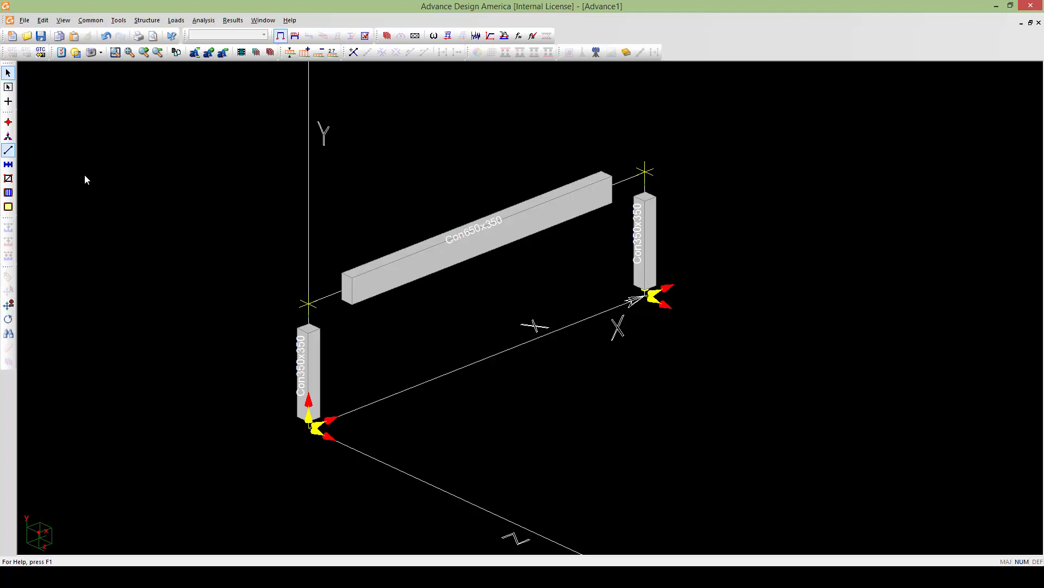
- Activate the continuous systems mode, try selecting the beam's continuous system in the frame, and clear the selection
{"action": "left_click", "coordinate": [8, 164]}
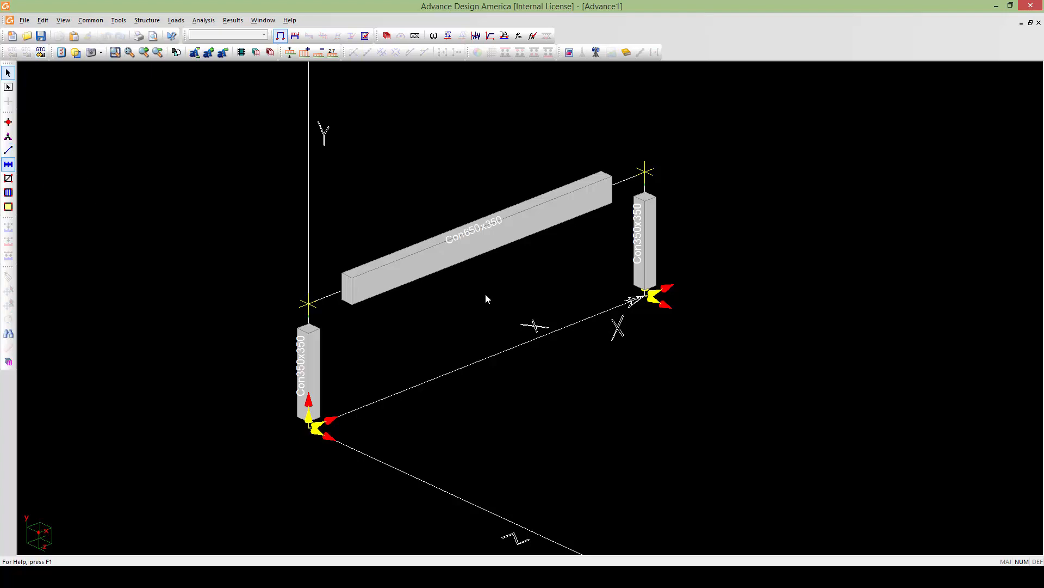
{"action": "left_click", "coordinate": [459, 248]}
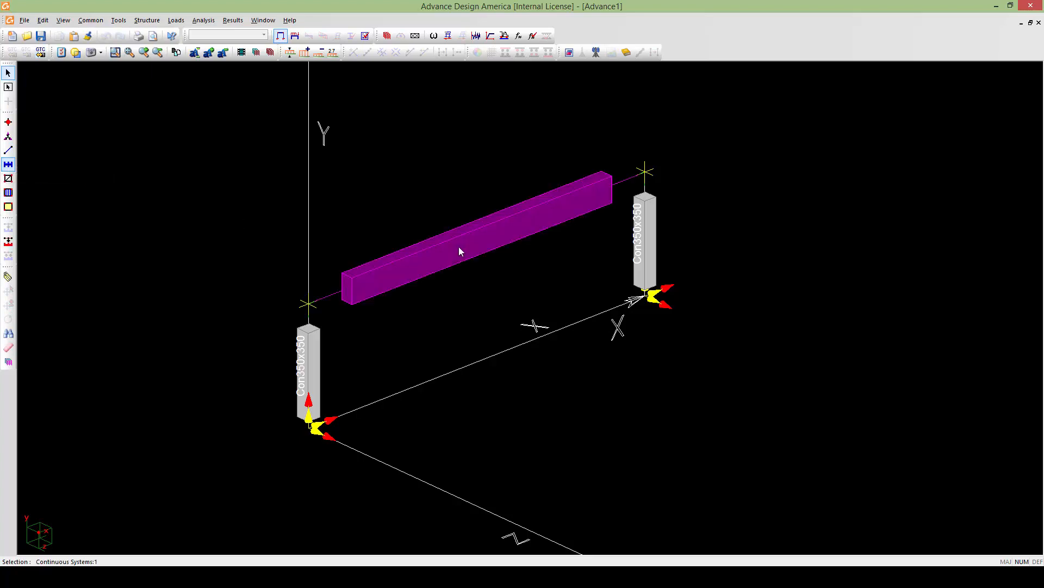
{"action": "left_click", "coordinate": [542, 277]}
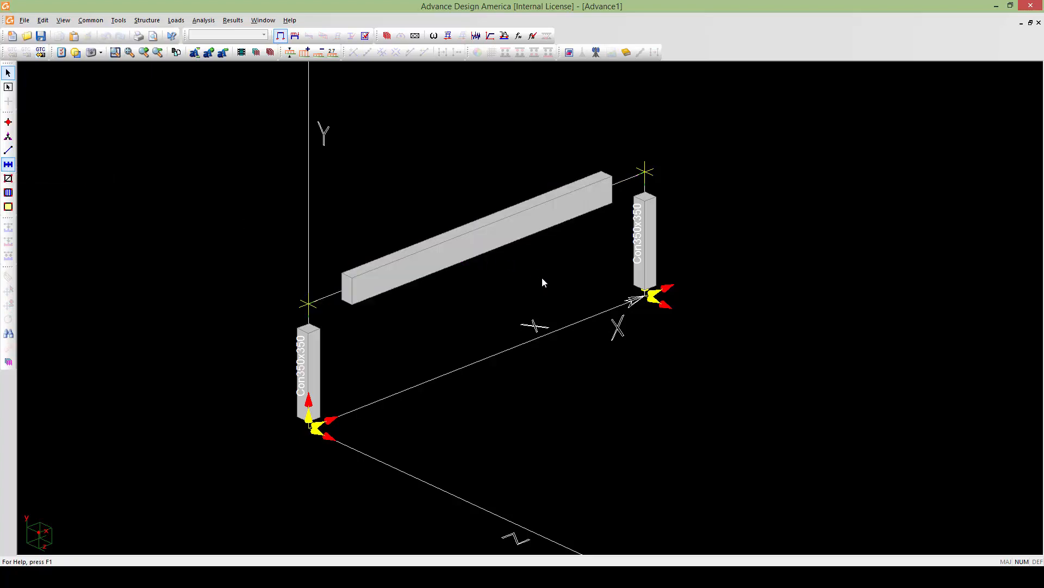
{"action": "left_click", "coordinate": [635, 252]}
{"action": "left_click", "coordinate": [556, 227]}
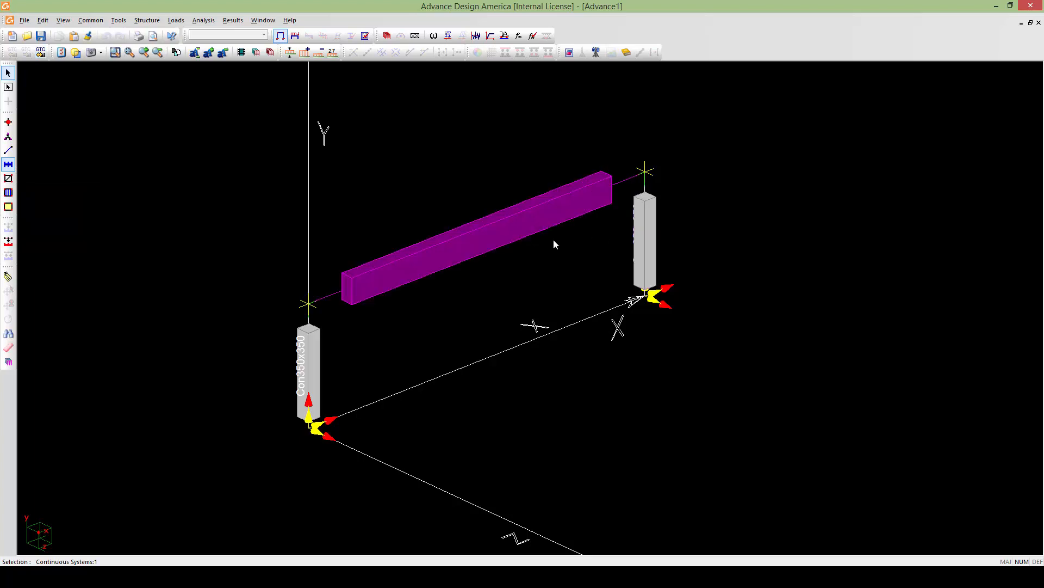
{"action": "left_click", "coordinate": [483, 215]}
{"action": "left_click", "coordinate": [486, 232]}
{"action": "left_click", "coordinate": [479, 277]}
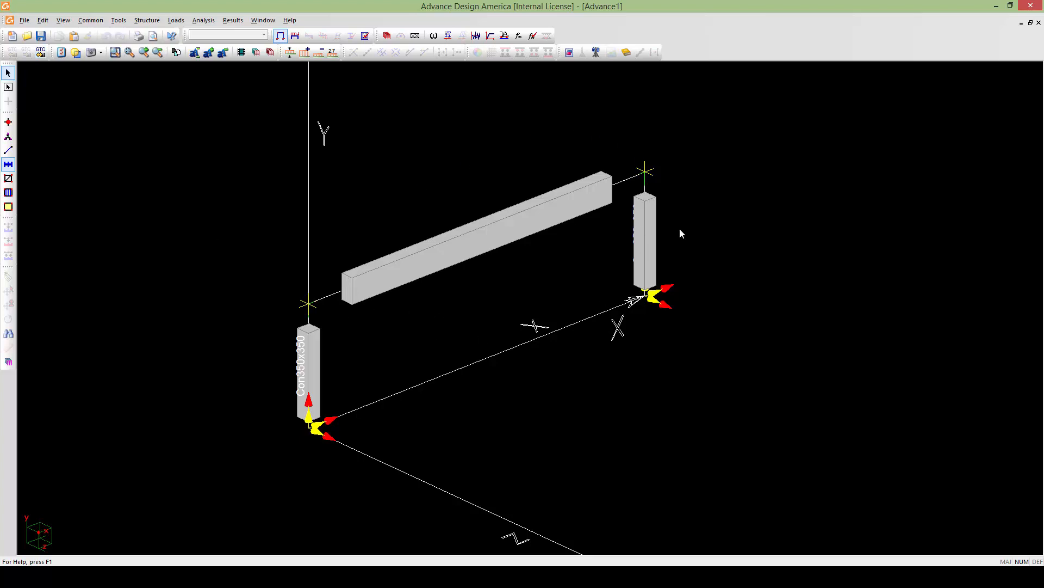
{"action": "middle_click_drag", "start_coordinate": [617, 265], "coordinate": [659, 269]}
{"action": "scroll", "coordinate": [608, 277], "scroll_direction": "down", "scroll_amount": 1}
{"action": "scroll", "coordinate": [618, 269], "scroll_direction": "up", "scroll_amount": 1}
{"action": "scroll", "coordinate": [618, 268], "scroll_direction": "up", "scroll_amount": 1}
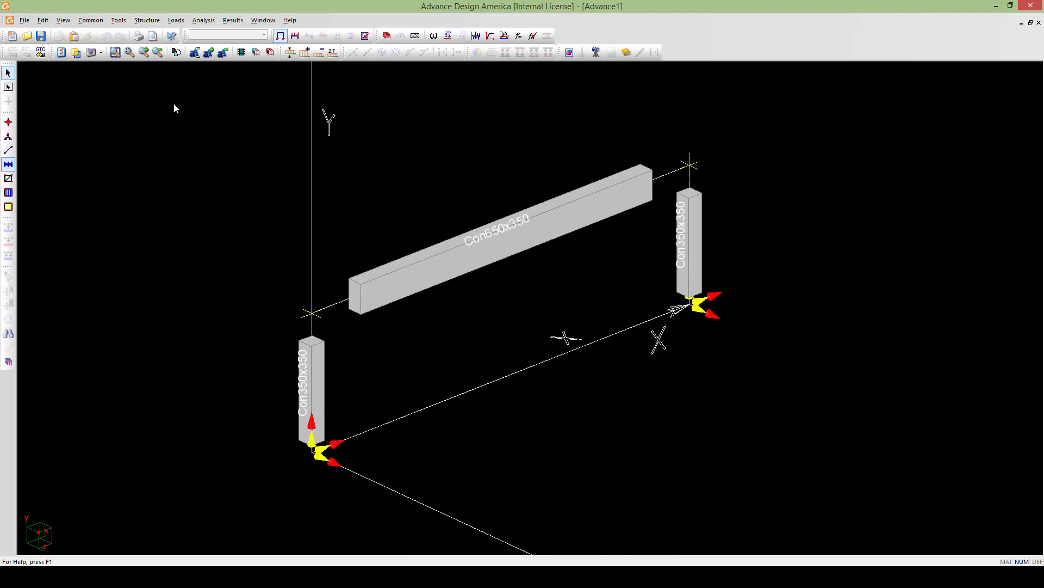
{"action": "left_click", "coordinate": [397, 284]}
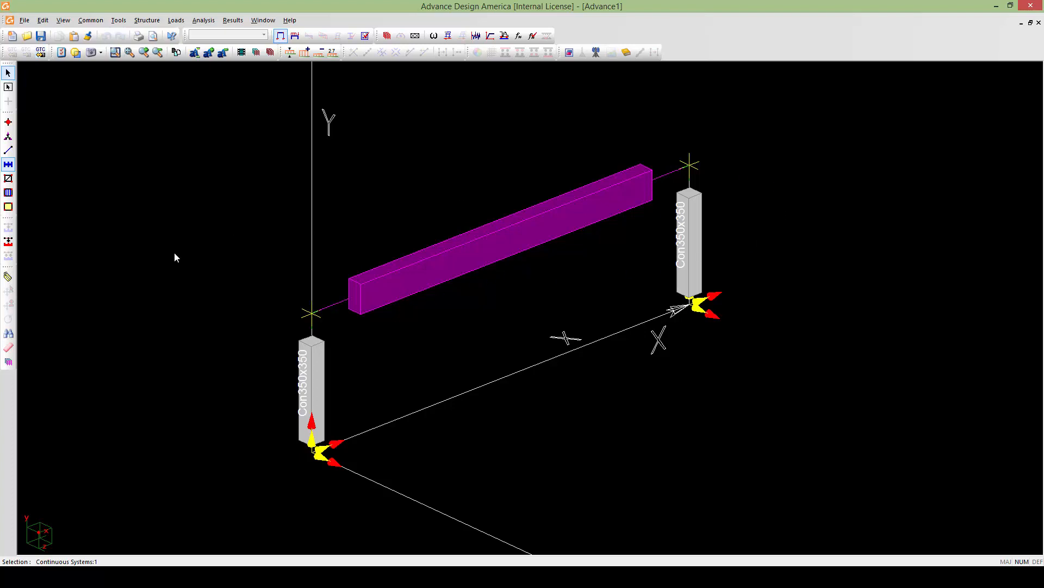
{"action": "left_click", "coordinate": [7, 228]}
{"action": "middle_click_drag", "start_coordinate": [300, 256], "coordinate": [321, 249]}
{"action": "scroll", "coordinate": [320, 250], "scroll_direction": "down", "scroll_amount": 1}
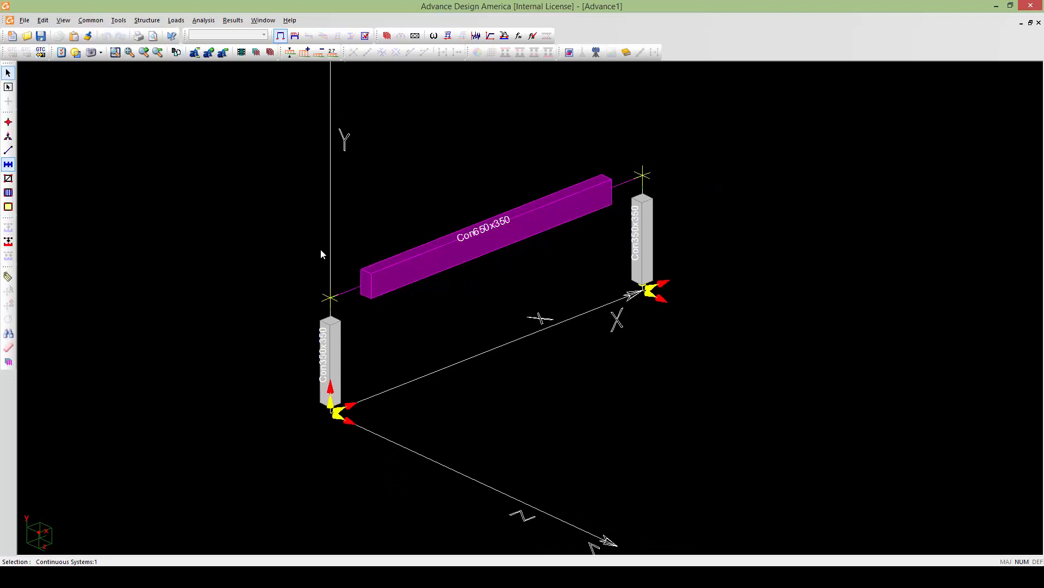
{"action": "scroll", "coordinate": [303, 289], "scroll_direction": "up", "scroll_amount": 1}
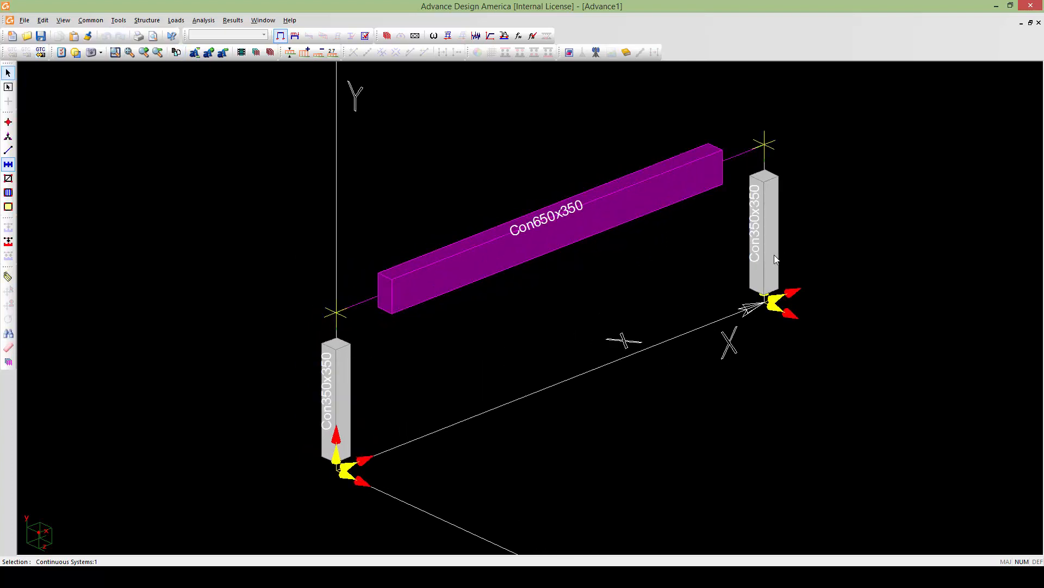
{"action": "key", "text": "Escape"}
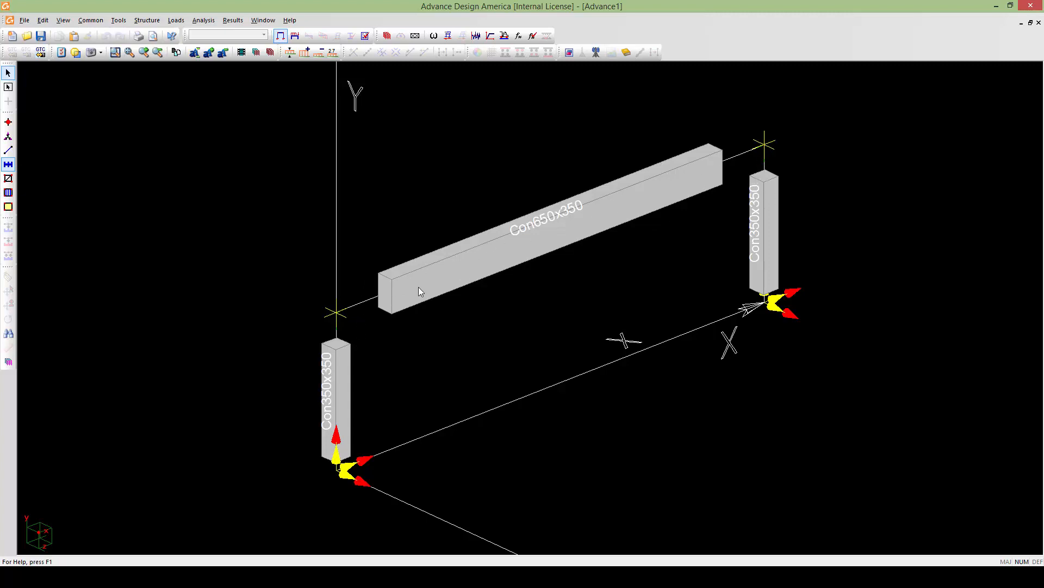
{"action": "scroll", "coordinate": [419, 291], "scroll_direction": "down", "scroll_amount": 2}
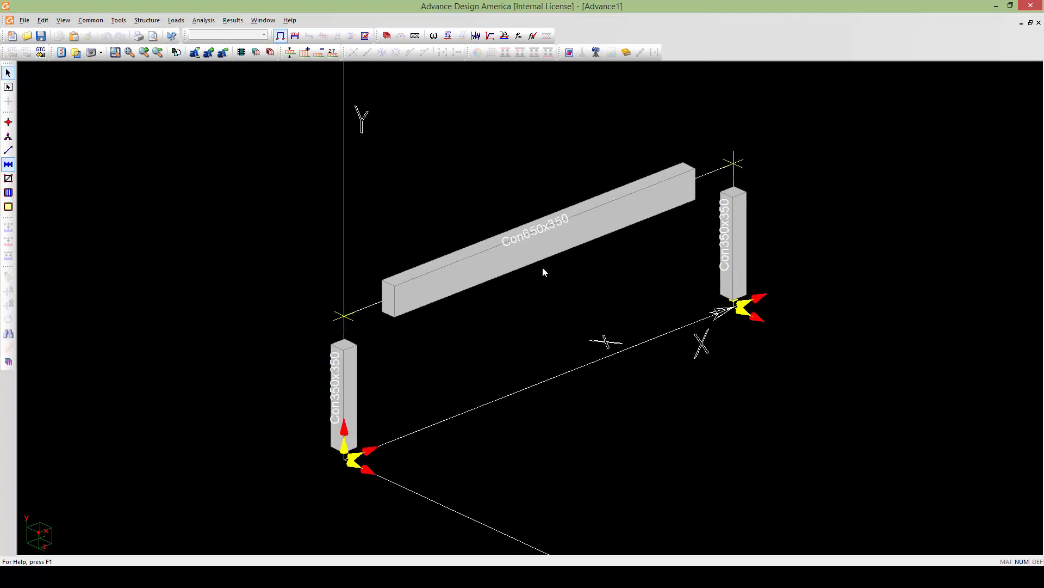
{"action": "middle_click_drag", "start_coordinate": [543, 266], "coordinate": [546, 261]}
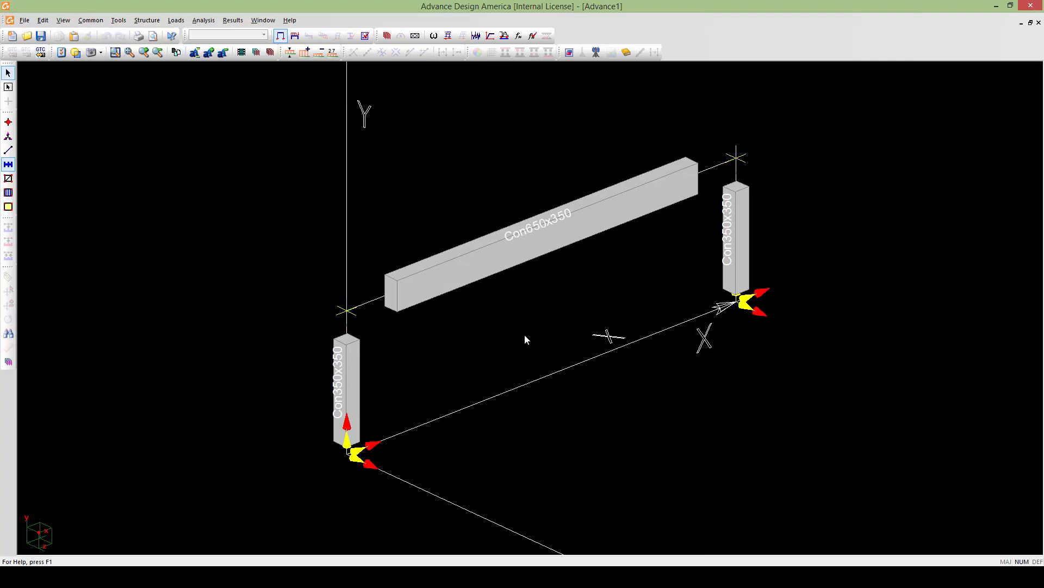
{"action": "scroll", "coordinate": [525, 334], "scroll_direction": "down", "scroll_amount": 1}
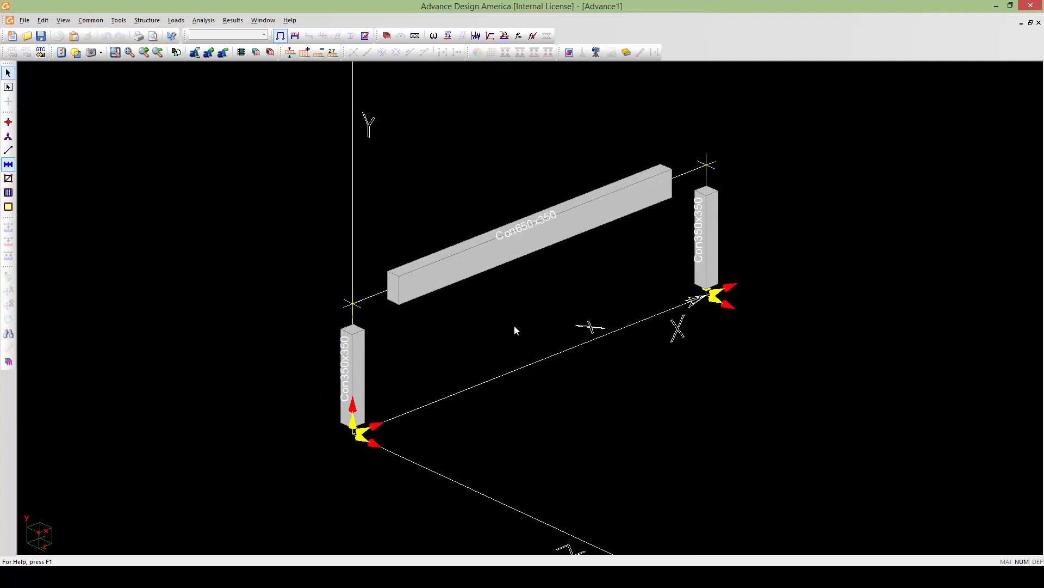
{"action": "scroll", "coordinate": [514, 330], "scroll_direction": "down", "scroll_amount": 2}
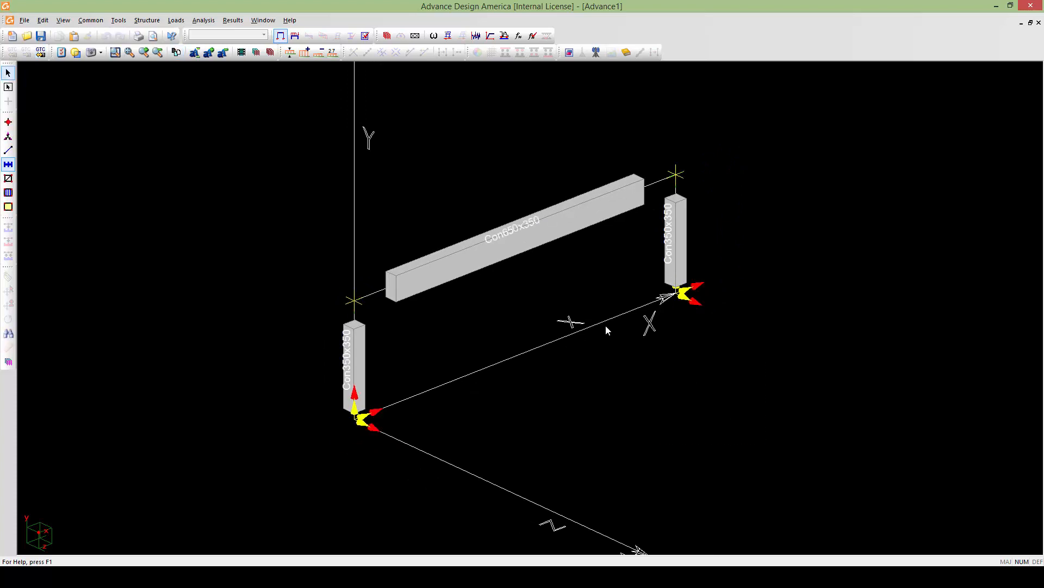
- Select the continuous systems of the beam and both columns together and open their concrete properties spreadsheet
{"action": "left_click_drag", "start_coordinate": [606, 324], "coordinate": [560, 371]}
{"action": "left_click_drag", "start_coordinate": [710, 453], "coordinate": [231, 112]}
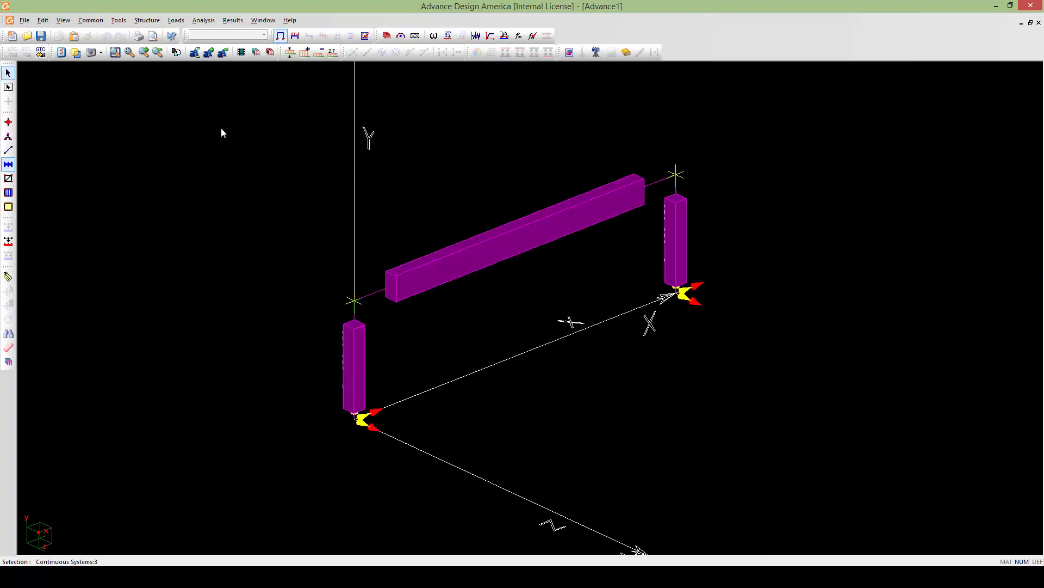
{"action": "double_click", "coordinate": [240, 187]}
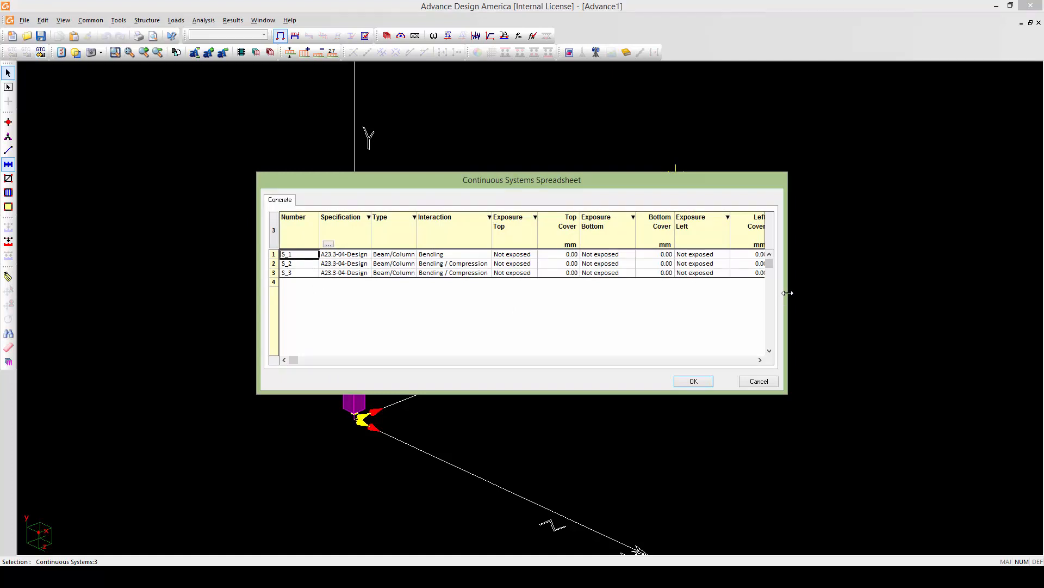
- Enlarge the continuous systems spreadsheet and examine its concrete parameters, from specification and exposure through ductility, length and creep/shrinkage
{"action": "left_click_drag", "start_coordinate": [787, 293], "coordinate": [904, 293]}
{"action": "left_click_drag", "start_coordinate": [257, 293], "coordinate": [167, 289]}
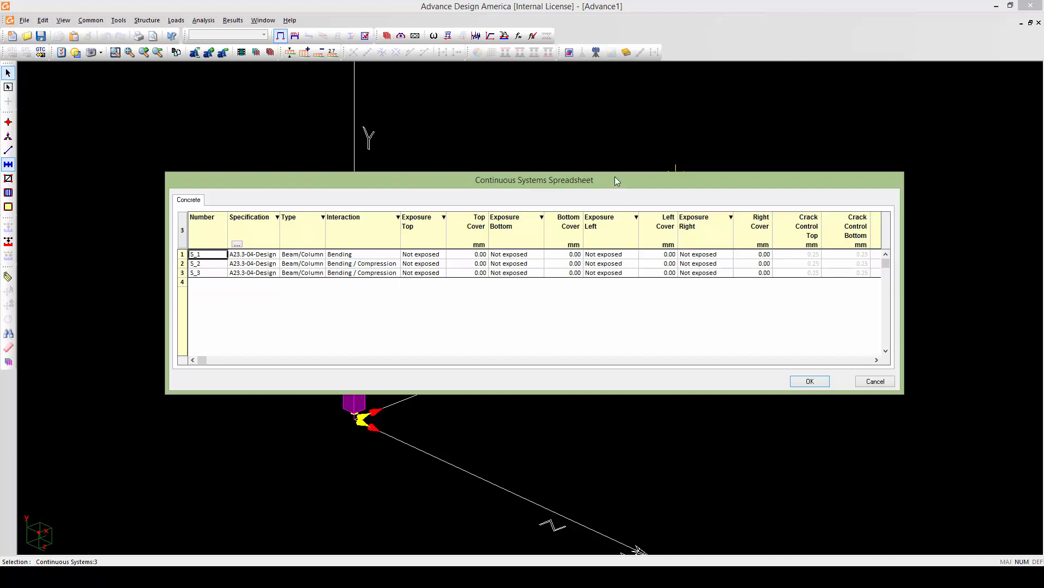
{"action": "left_click_drag", "start_coordinate": [614, 177], "coordinate": [565, 164]}
{"action": "left_click", "coordinate": [827, 348]}
{"action": "left_click", "coordinate": [827, 348]}
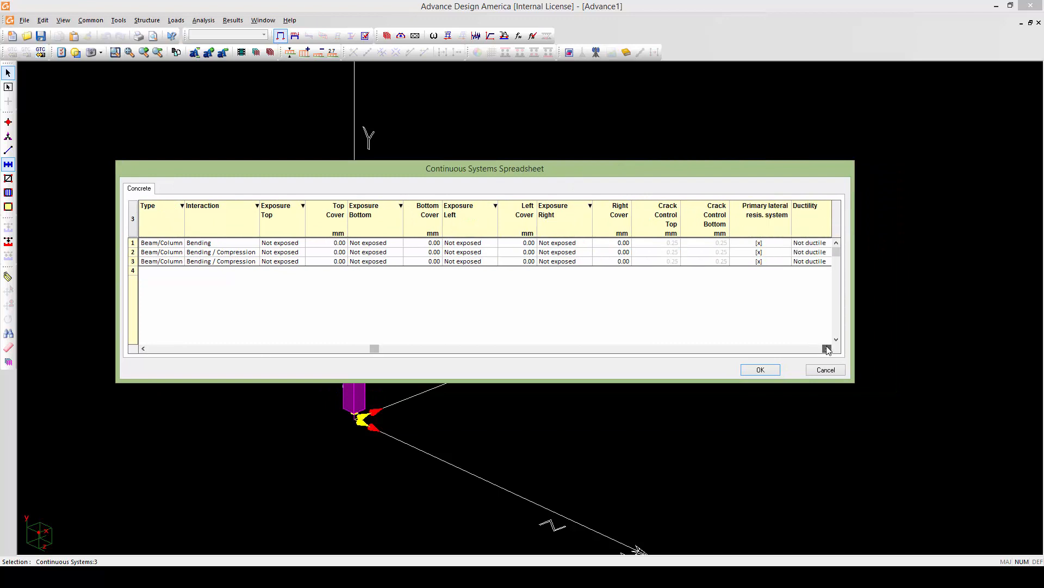
{"action": "left_click", "coordinate": [827, 349]}
{"action": "left_click", "coordinate": [827, 348]}
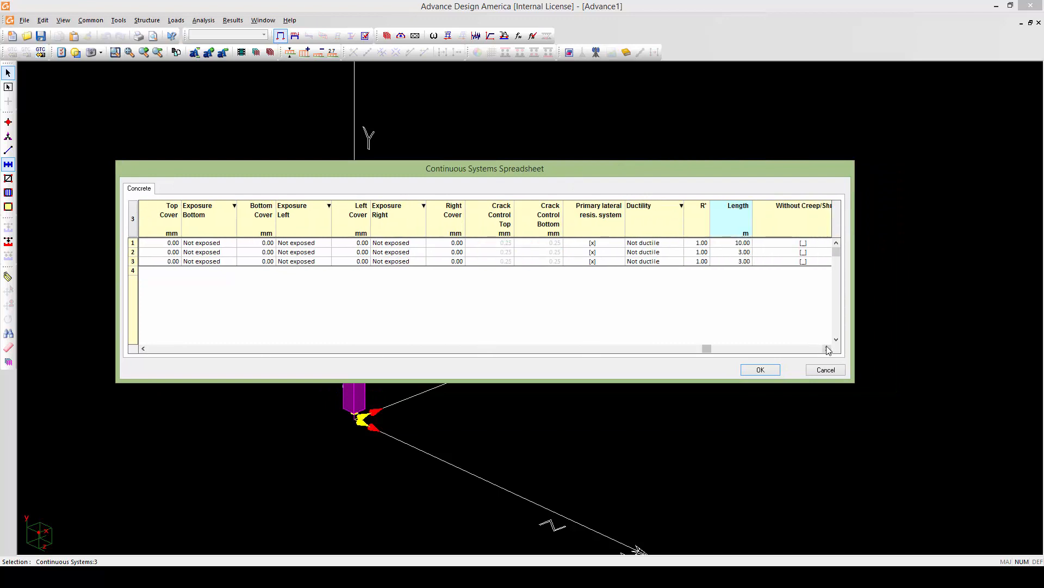
{"action": "left_click", "coordinate": [827, 348]}
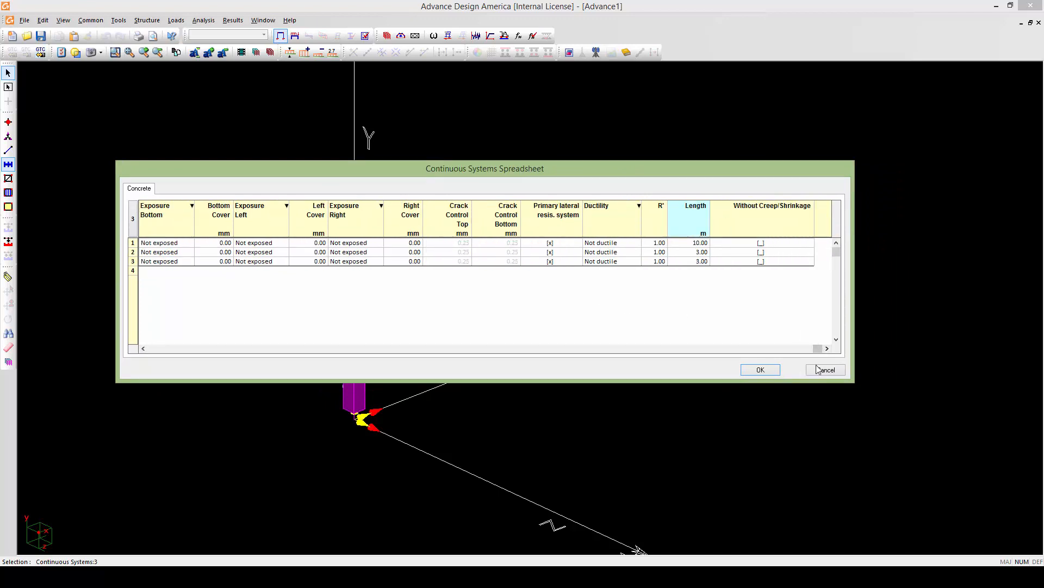
{"action": "left_click_drag", "start_coordinate": [816, 348], "coordinate": [494, 368]}
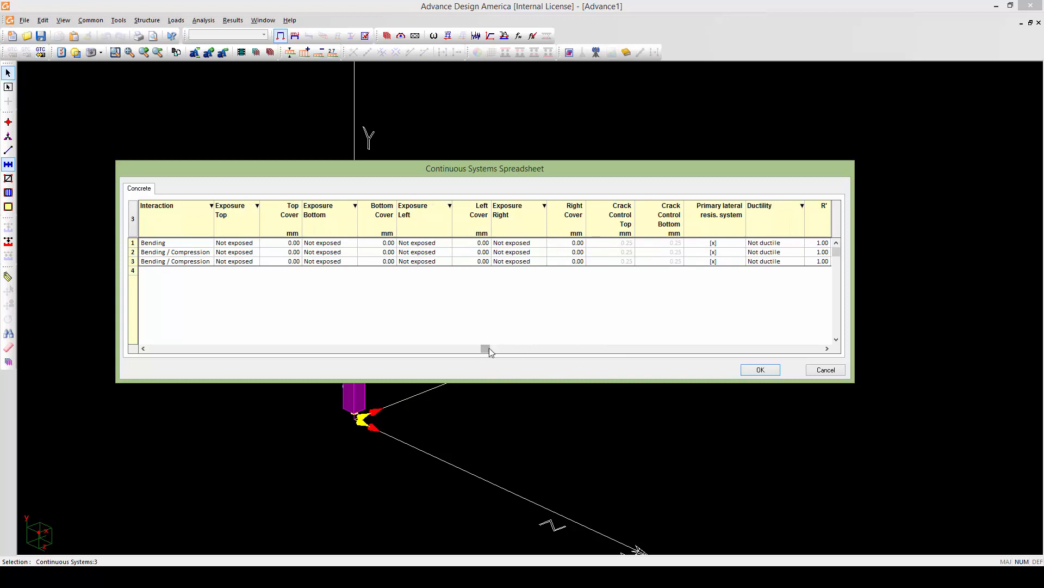
{"action": "left_click_drag", "start_coordinate": [486, 350], "coordinate": [144, 362]}
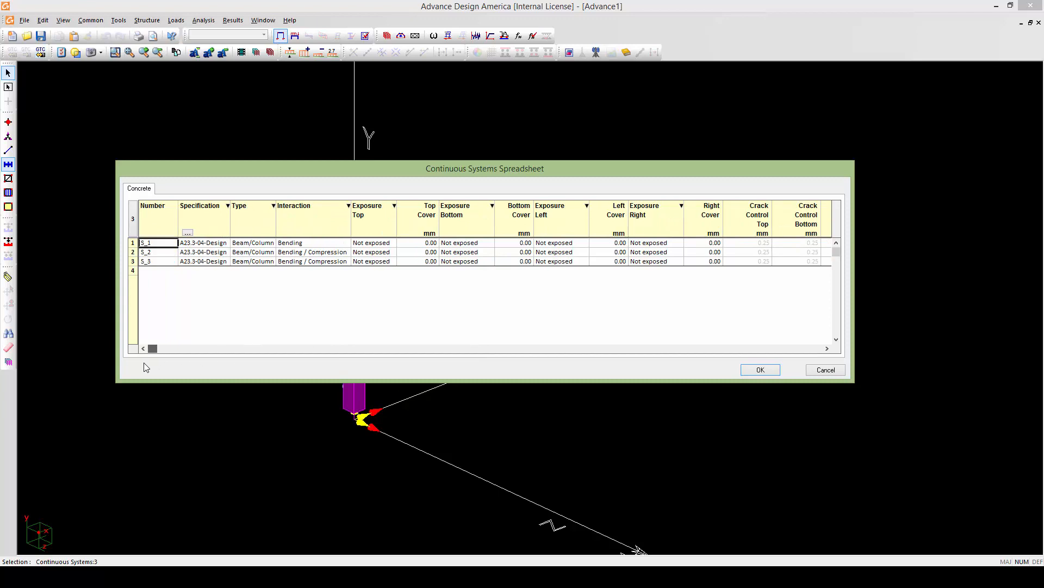
- Set the top concrete cover to 30 mm for beam system S_1 and 40 mm for column systems S_2 and S_3
{"action": "left_click", "coordinate": [426, 245]}
{"action": "left_click", "coordinate": [427, 243]}
{"action": "left_click_drag", "start_coordinate": [426, 243], "coordinate": [442, 242]}
{"action": "type", "text": "30"}
{"action": "left_click", "coordinate": [430, 253]}
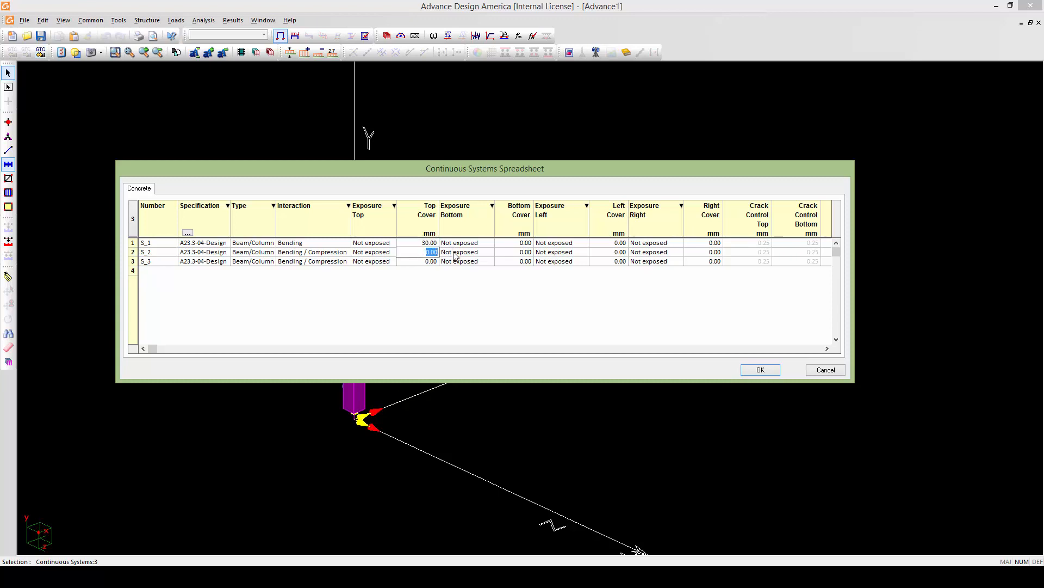
{"action": "type", "text": "40"}
{"action": "left_click", "coordinate": [432, 261]}
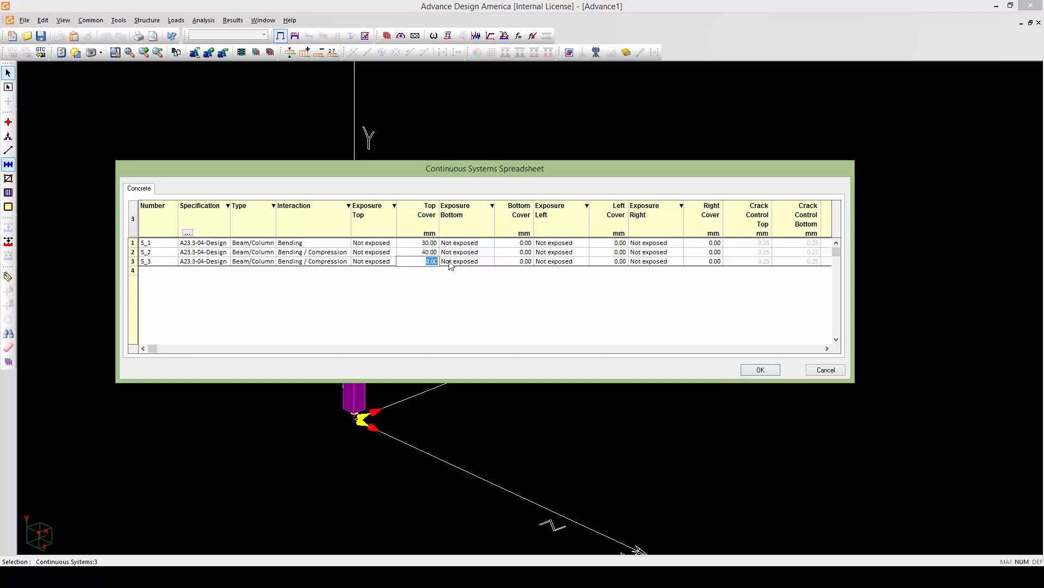
{"action": "type", "text": "40"}
- Set the bottom concrete cover to 30 mm for S_1 and 40 mm for S_2 and S_3
{"action": "left_click", "coordinate": [524, 244]}
{"action": "left_click", "coordinate": [524, 244]}
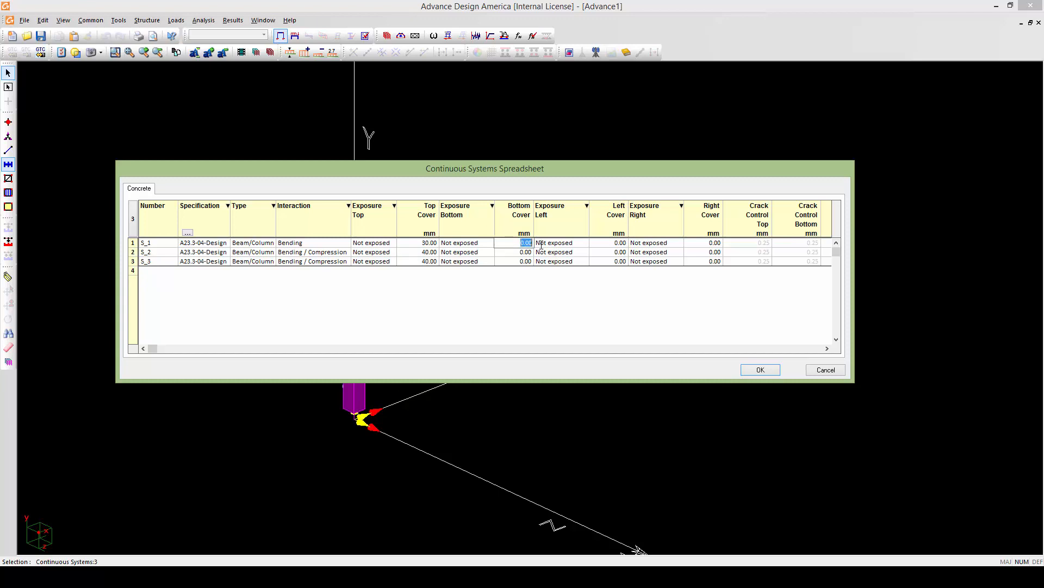
{"action": "type", "text": "30"}
{"action": "key", "text": "Return"}
{"action": "type", "text": "40"}
{"action": "key", "text": "Return"}
{"action": "type", "text": "40"}
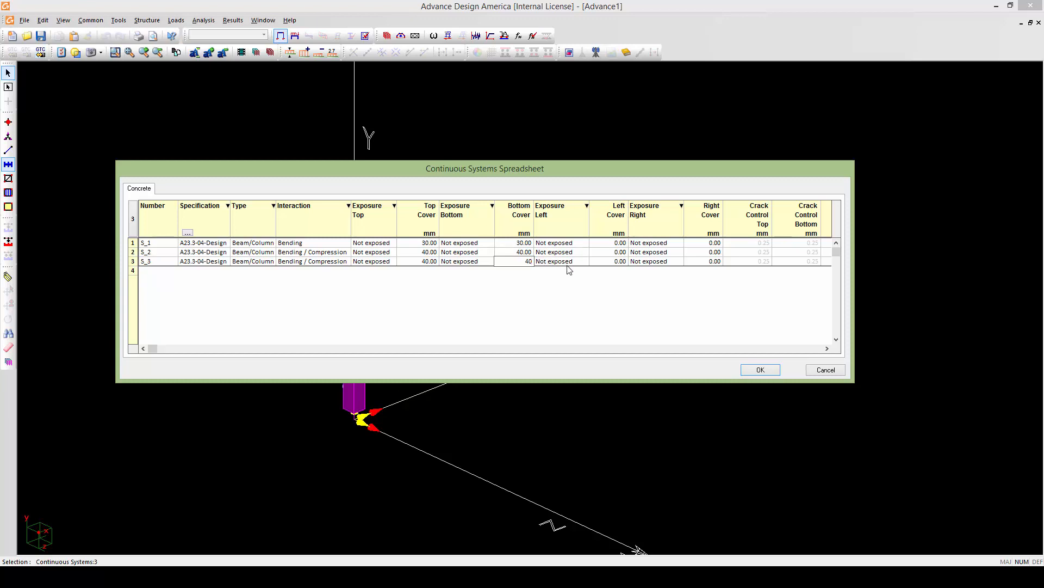
- Set the left concrete cover to 30 mm for S_1 and 40 mm for S_2 and S_3
{"action": "left_click", "coordinate": [617, 243]}
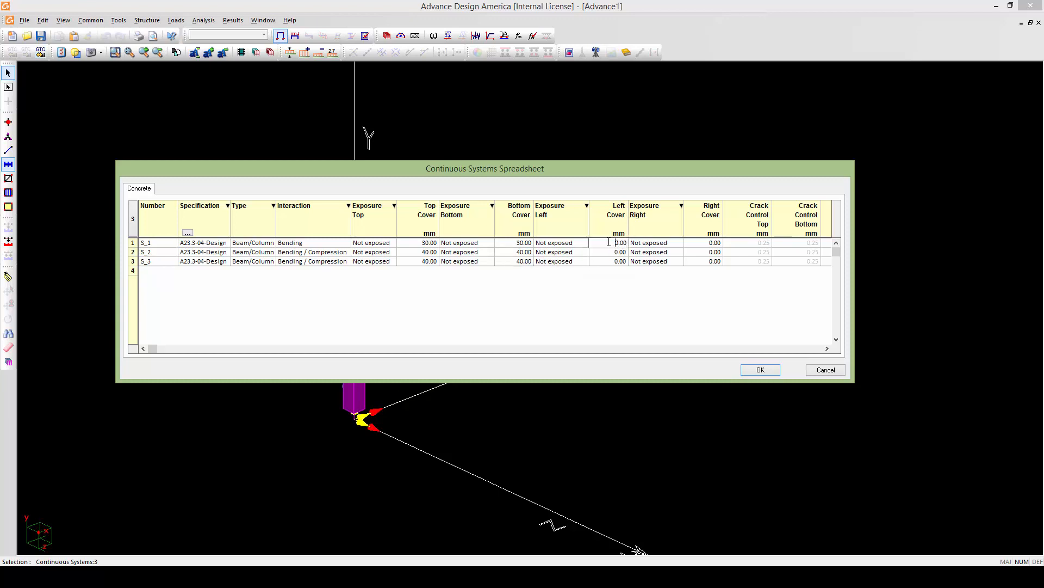
{"action": "left_click_drag", "start_coordinate": [608, 243], "coordinate": [631, 242]}
{"action": "type", "text": "30"}
{"action": "left_click", "coordinate": [624, 252]}
{"action": "double_click", "coordinate": [623, 252]}
{"action": "type", "text": "40"}
{"action": "key", "text": "Return"}
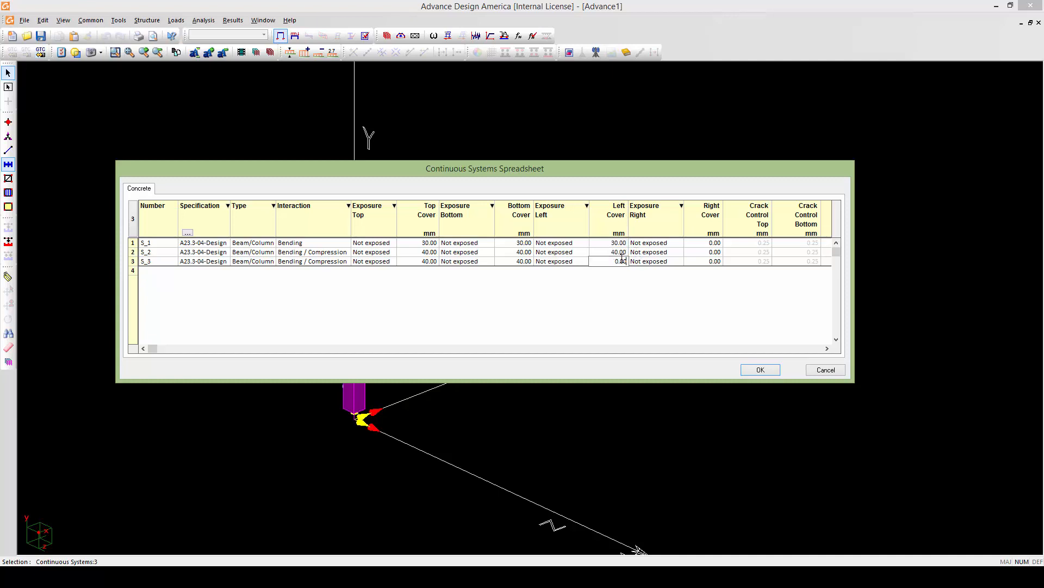
{"action": "type", "text": "40"}
- Set the right concrete cover to 30 mm for S_1 and 40 mm for S_2 and S_3, and accept the spreadsheet
{"action": "left_click", "coordinate": [707, 242]}
{"action": "left_click_drag", "start_coordinate": [707, 243], "coordinate": [732, 258]}
{"action": "type", "text": "30"}
{"action": "left_click", "coordinate": [705, 254]}
{"action": "type", "text": "40"}
{"action": "left_click", "coordinate": [705, 263]}
{"action": "type", "text": "40"}
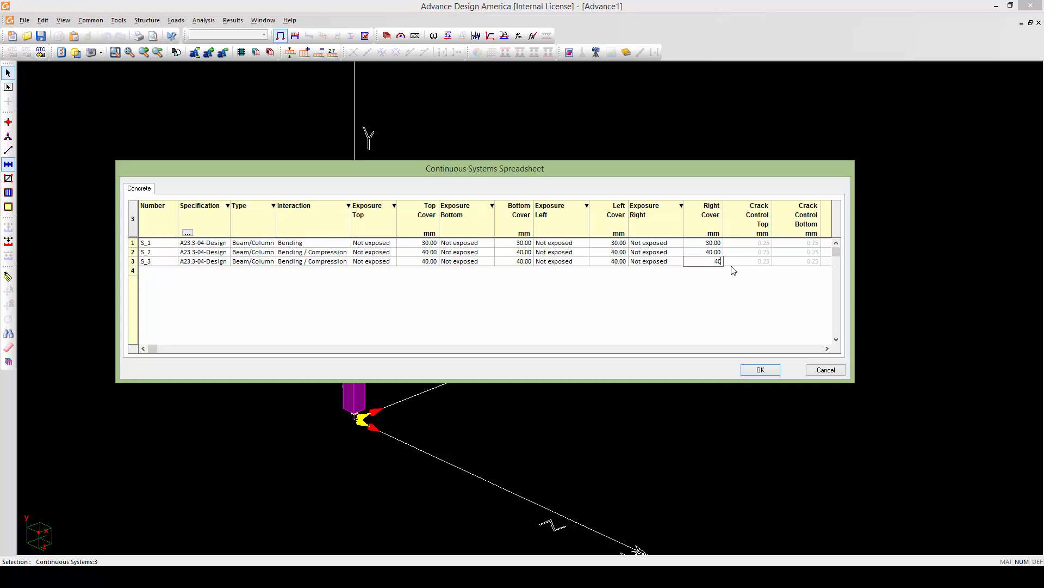
{"action": "left_click", "coordinate": [828, 348]}
{"action": "left_click", "coordinate": [828, 348]}
{"action": "left_click", "coordinate": [828, 349]}
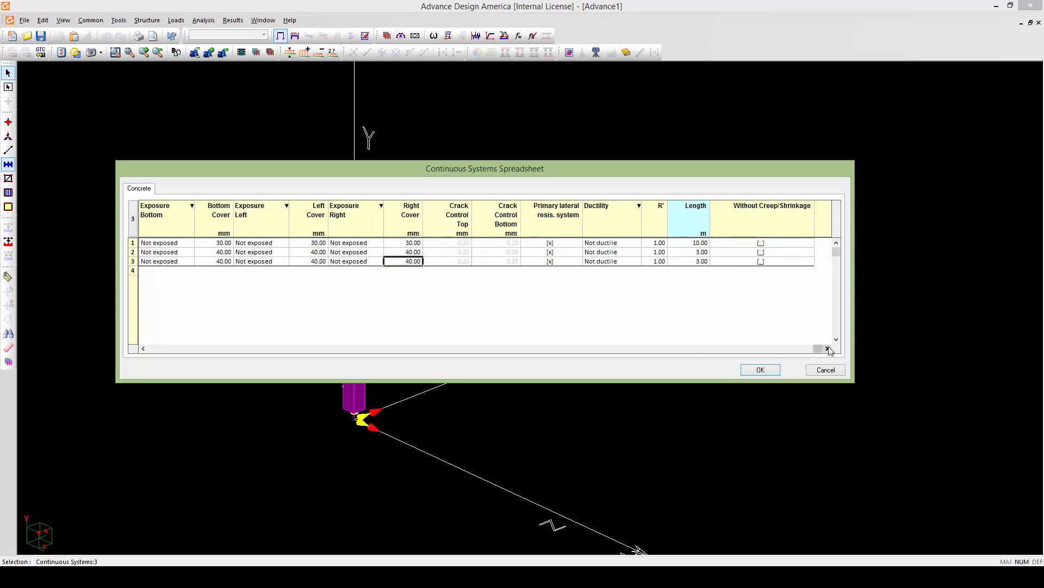
{"action": "left_click", "coordinate": [752, 370]}
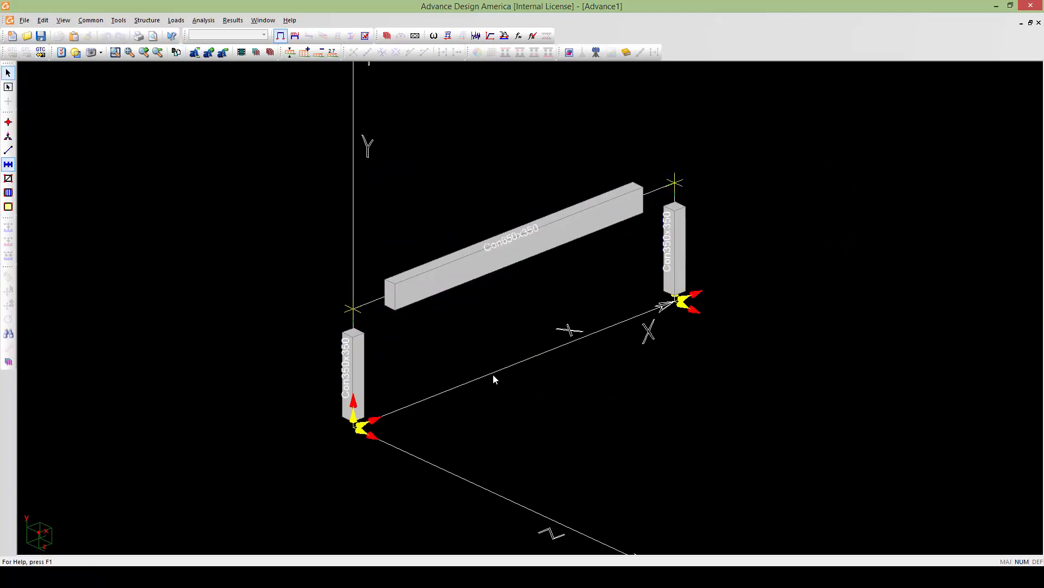
- Add a load case named Wind with the NBC 2005 / 2010 type (W) Wind to the load case definitions
{"action": "left_click", "coordinate": [176, 20]}
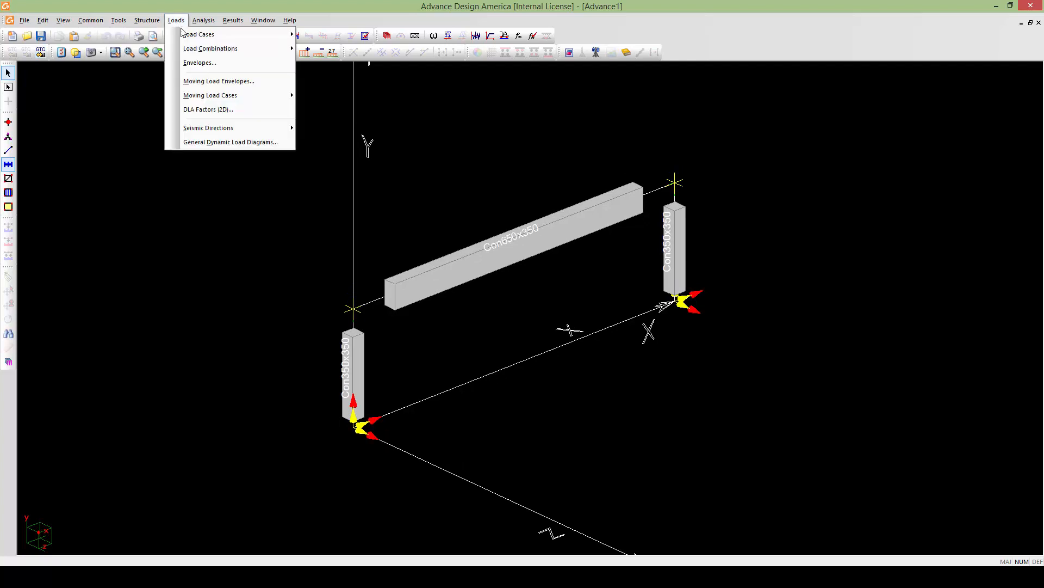
{"action": "mouse_move", "coordinate": [188, 37]}
{"action": "left_click", "coordinate": [309, 34]}
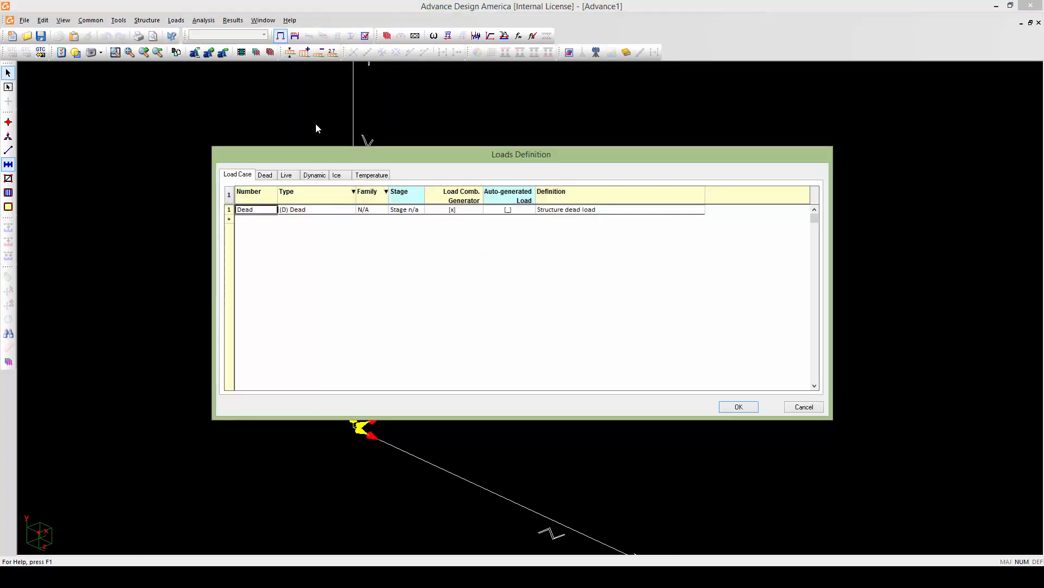
{"action": "left_click", "coordinate": [229, 220]}
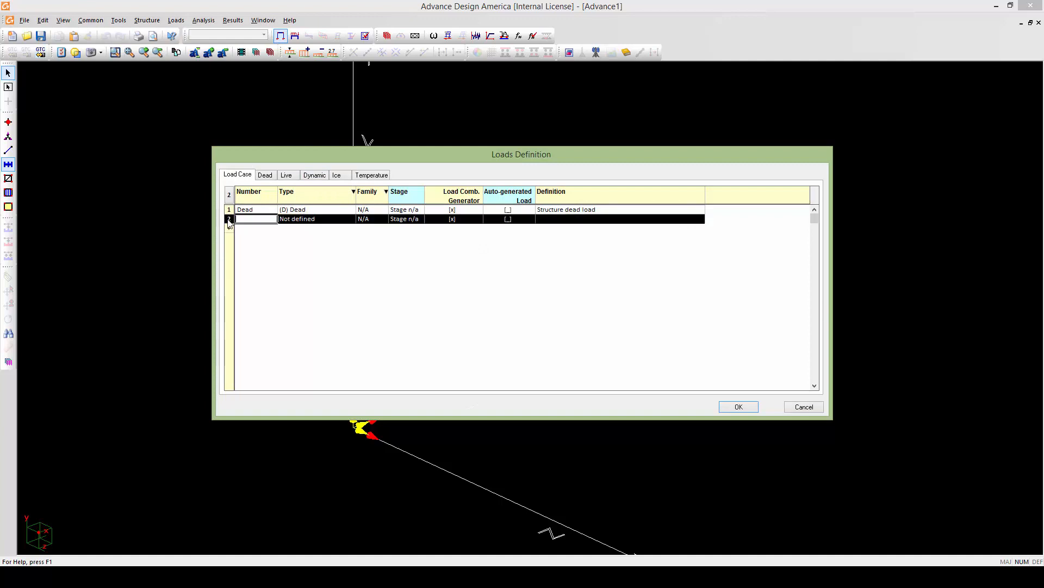
{"action": "left_click", "coordinate": [247, 220]}
{"action": "type", "text": "Wind"}
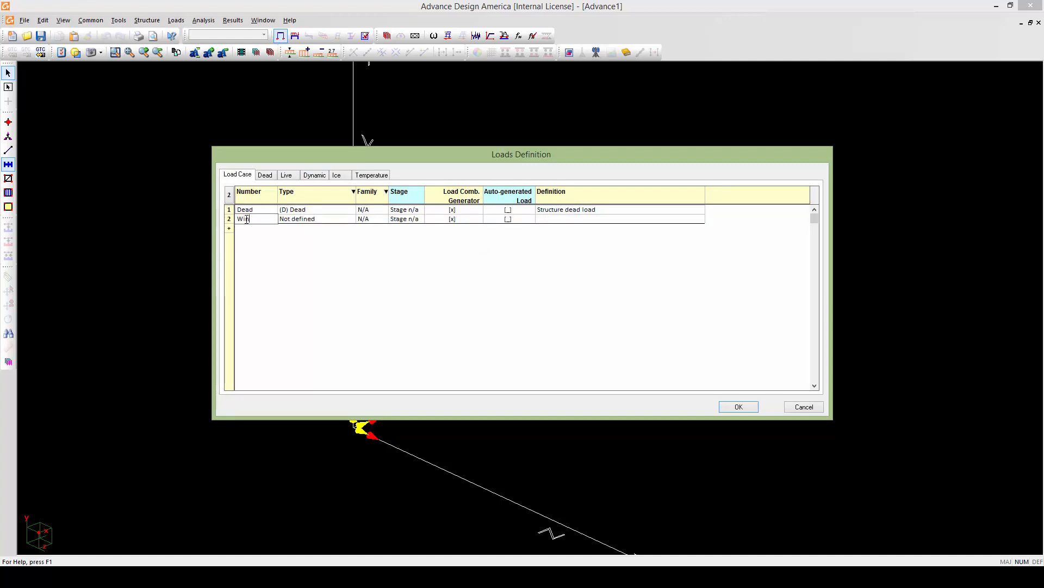
{"action": "left_click", "coordinate": [306, 219]}
{"action": "left_click", "coordinate": [285, 249]}
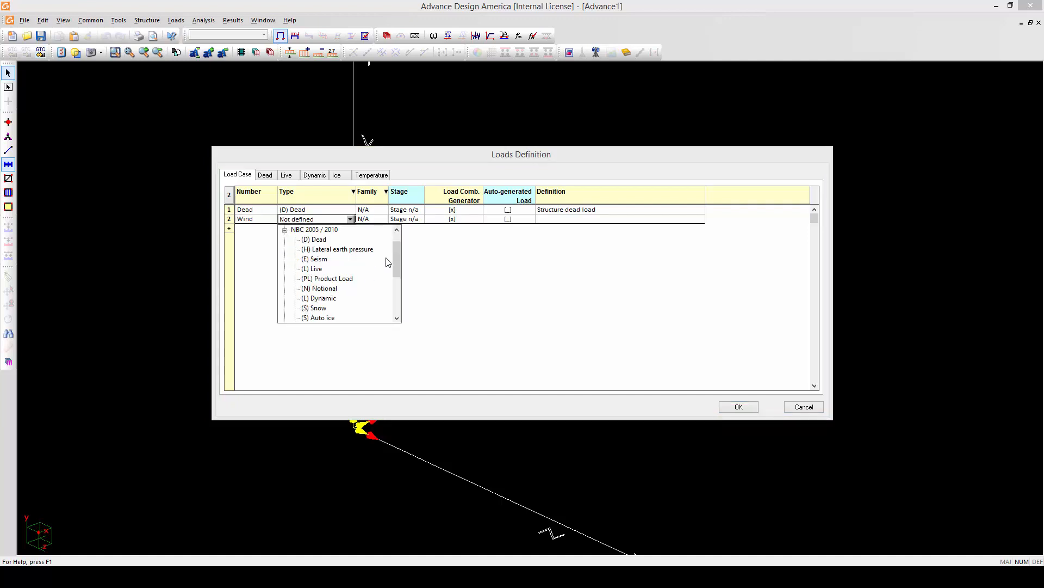
{"action": "left_click_drag", "start_coordinate": [392, 260], "coordinate": [394, 278]}
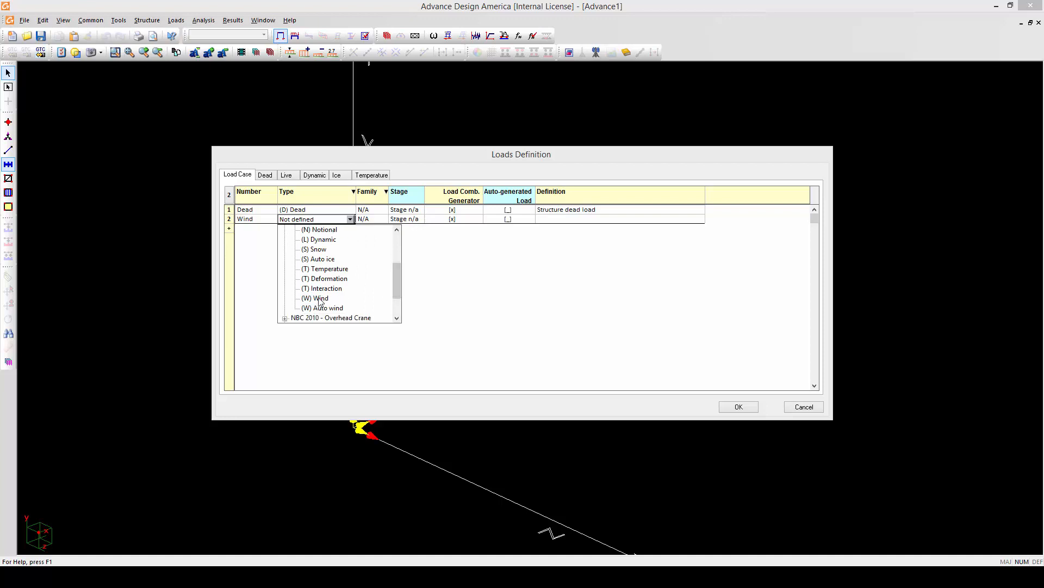
{"action": "left_click", "coordinate": [319, 298]}
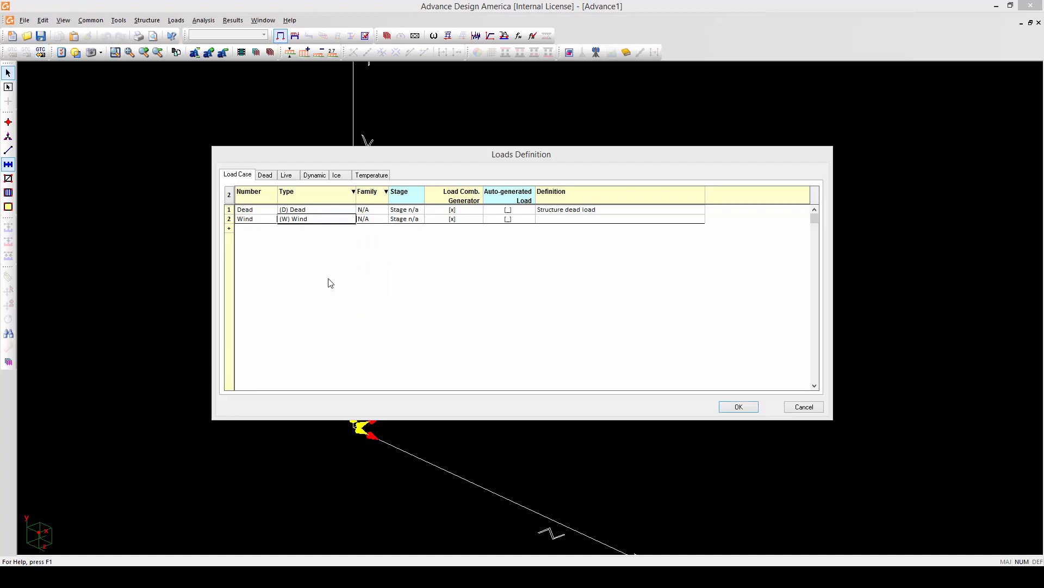
- Add a load case named Live with the NBC 2005 / 2010 type (L) Live and accept the load definitions
{"action": "left_click", "coordinate": [230, 229]}
{"action": "left_click", "coordinate": [245, 229]}
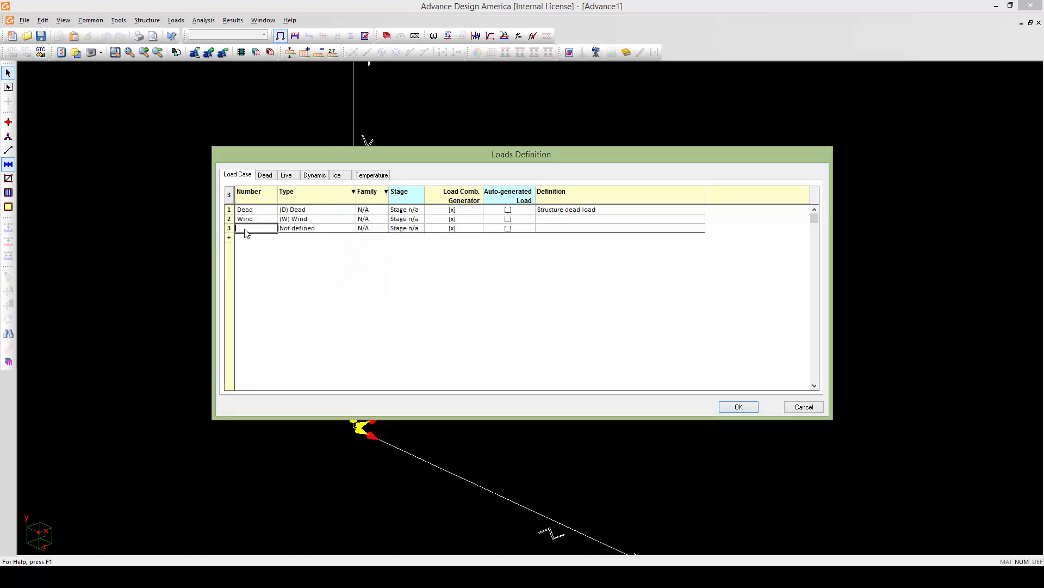
{"action": "type", "text": "Live"}
{"action": "left_click", "coordinate": [297, 229]}
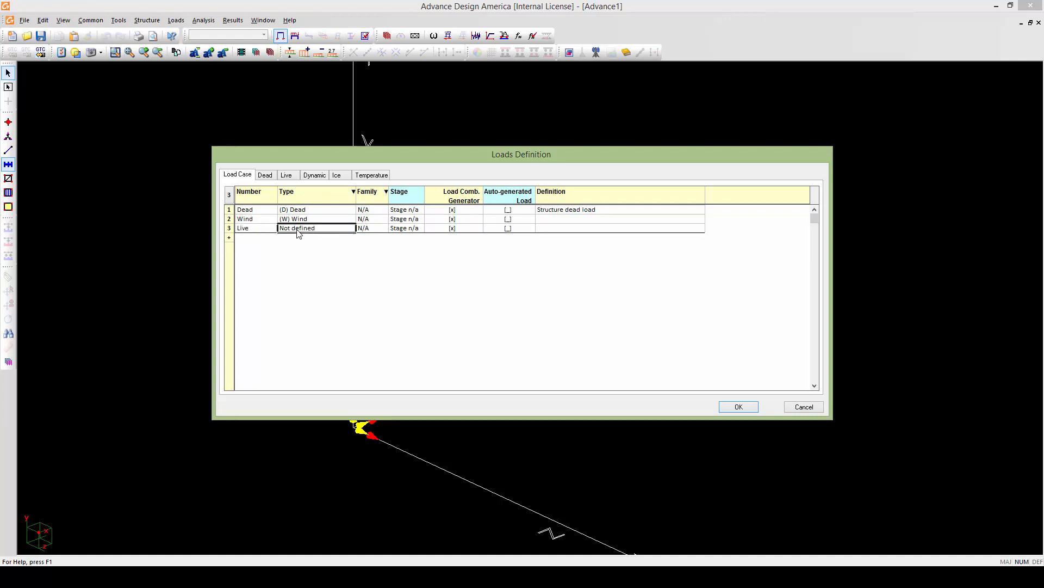
{"action": "left_click", "coordinate": [297, 229]}
{"action": "left_click", "coordinate": [285, 258]}
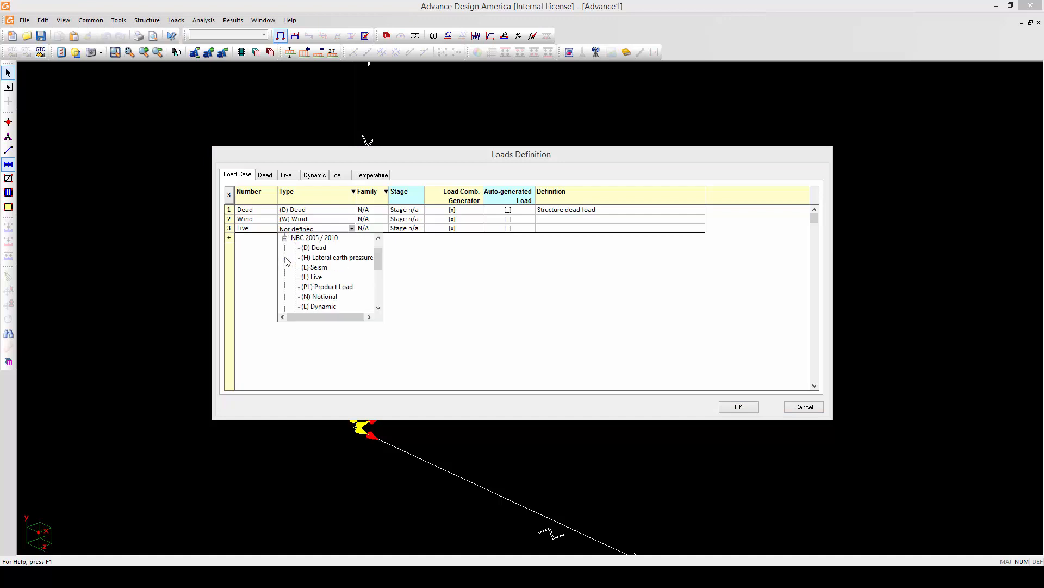
{"action": "left_click", "coordinate": [313, 277]}
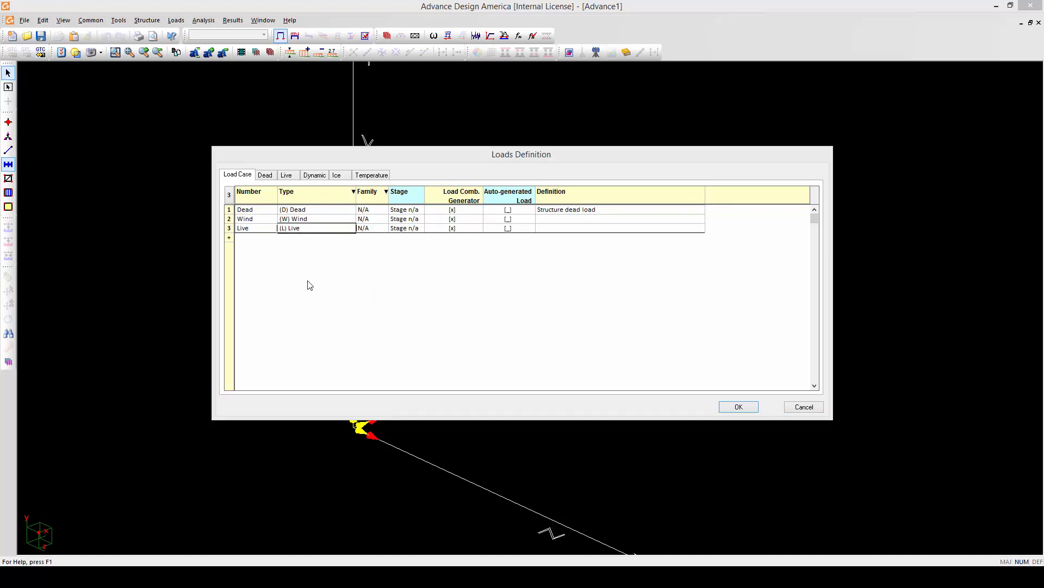
{"action": "left_click", "coordinate": [739, 407]}
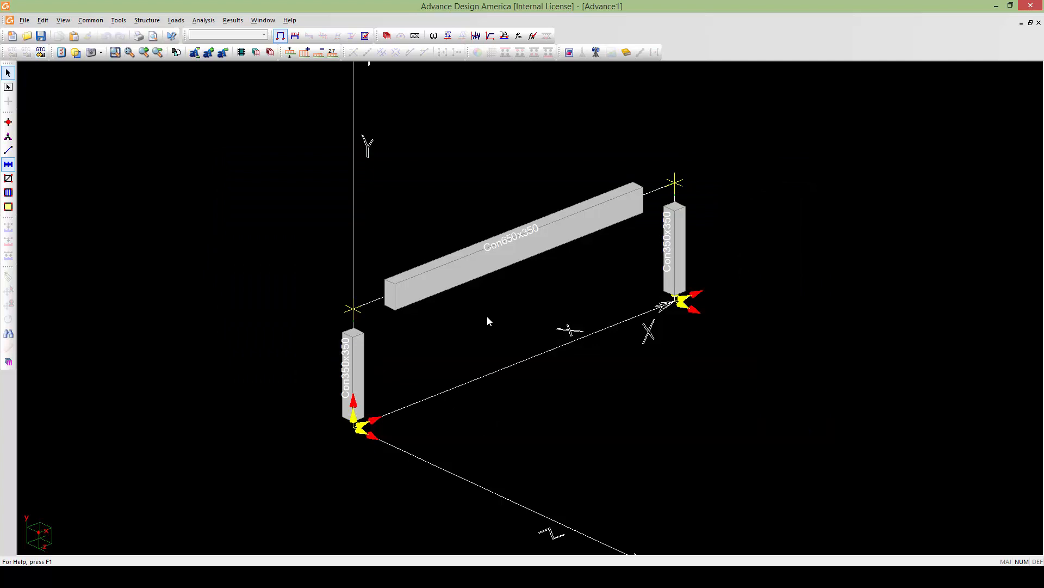
- Switch to load editing with Live as the active load case, saving the project as Advance1 over the existing file
{"action": "middle_click_drag", "start_coordinate": [485, 312], "coordinate": [489, 325]}
{"action": "scroll", "coordinate": [489, 325], "scroll_direction": "down", "scroll_amount": 1}
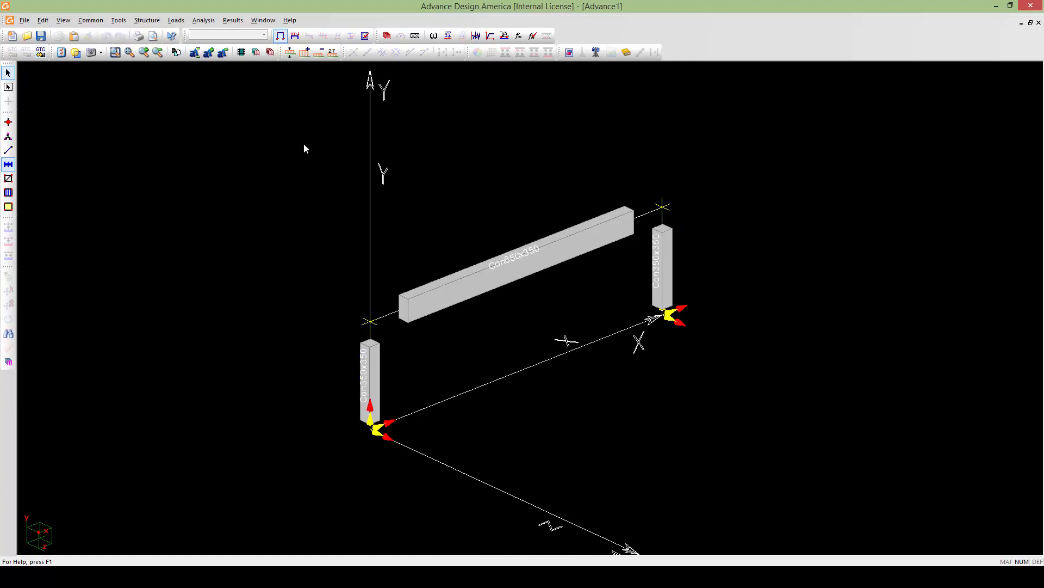
{"action": "left_click", "coordinate": [294, 35]}
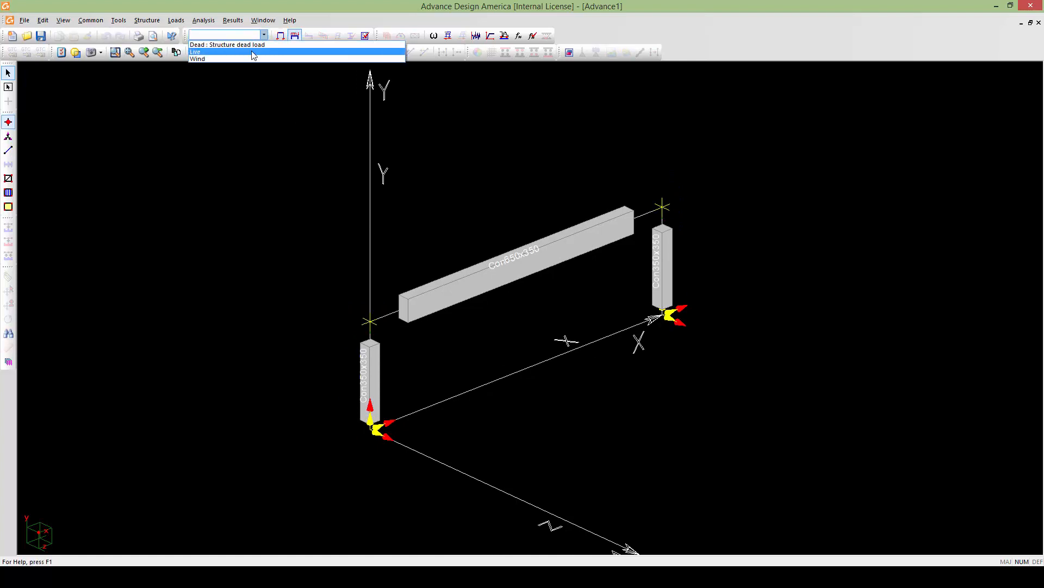
{"action": "left_click", "coordinate": [219, 54]}
{"action": "left_click", "coordinate": [492, 314]}
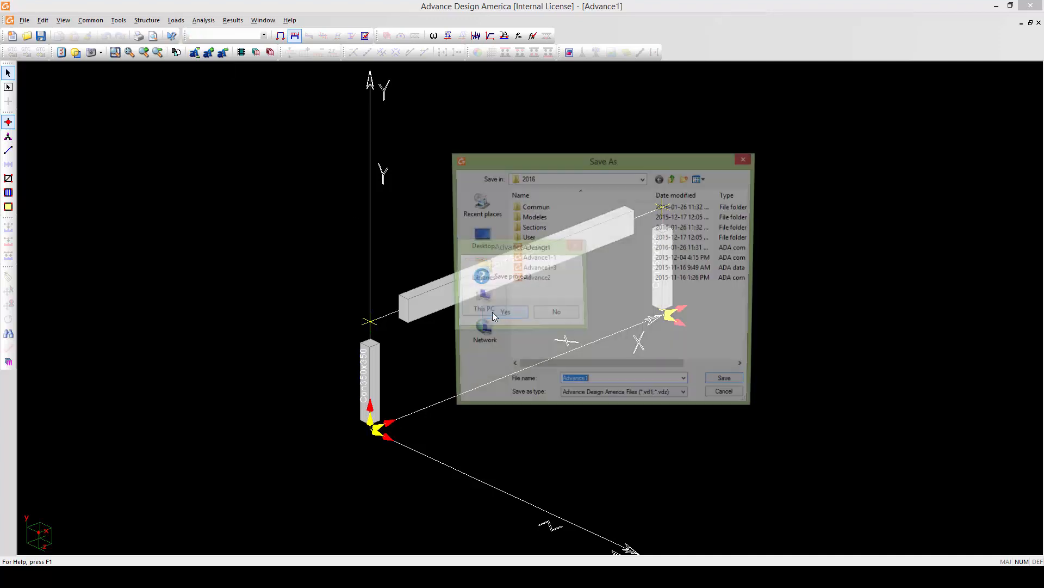
{"action": "left_click", "coordinate": [536, 248]}
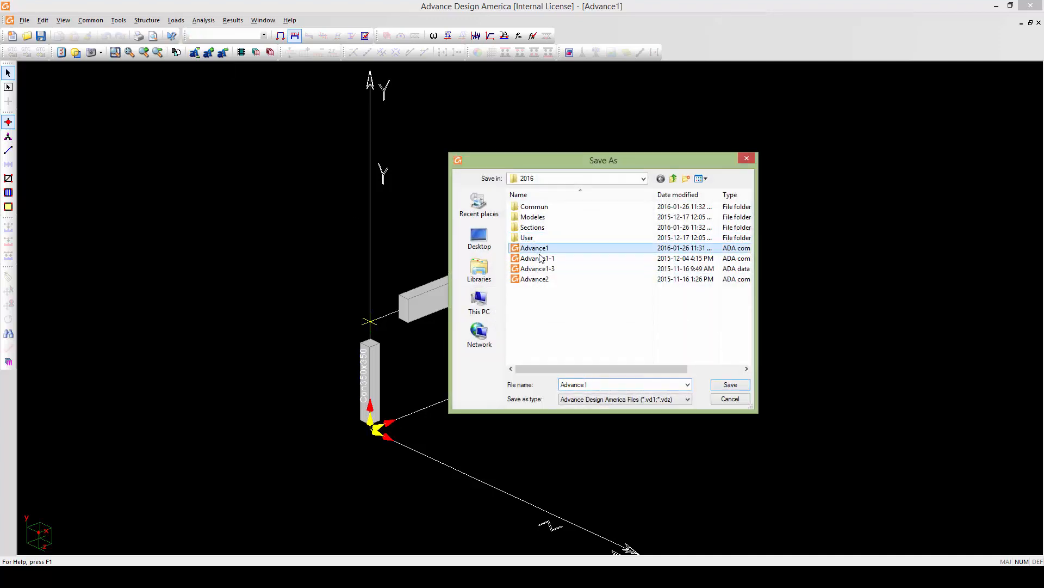
{"action": "left_click", "coordinate": [725, 385]}
{"action": "left_click", "coordinate": [554, 292]}
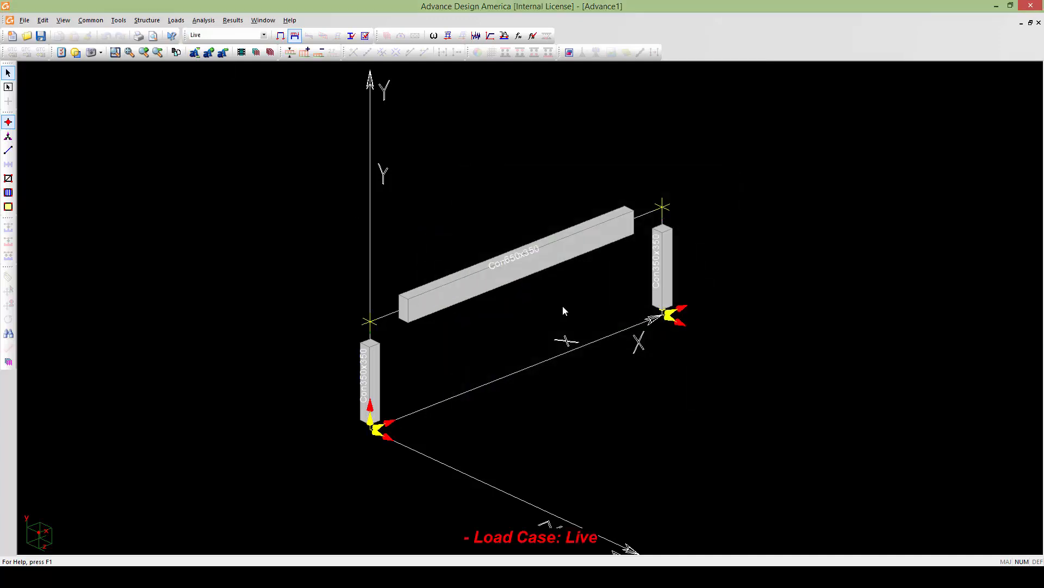
- Apply a uniform distributed load of -50 kN/m along the full length of the Con650x350 beam for the Live case
{"action": "middle_click_drag", "start_coordinate": [458, 320], "coordinate": [467, 316]}
{"action": "scroll", "coordinate": [467, 316], "scroll_direction": "down", "scroll_amount": 1}
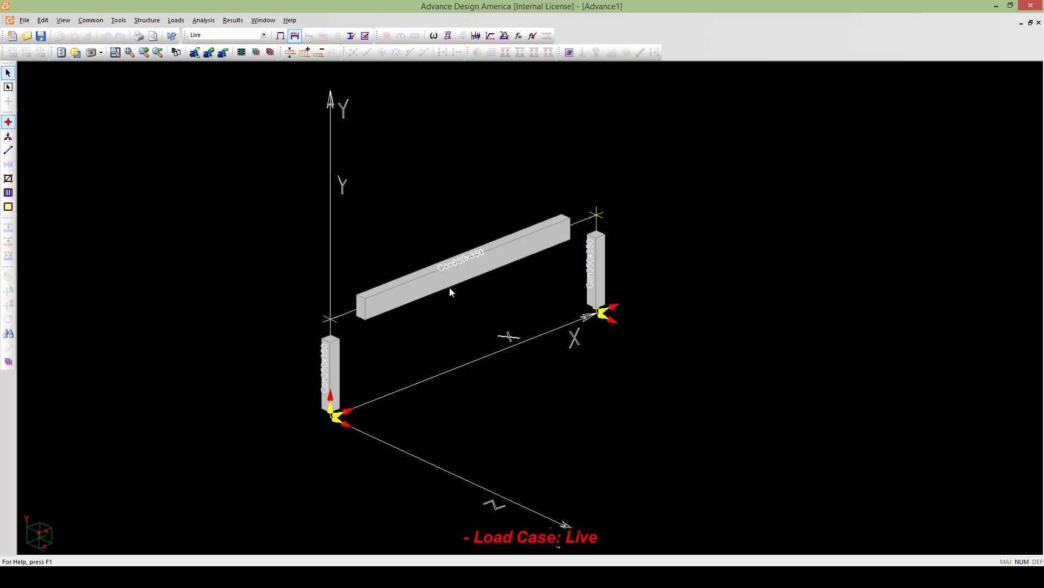
{"action": "left_click", "coordinate": [8, 149]}
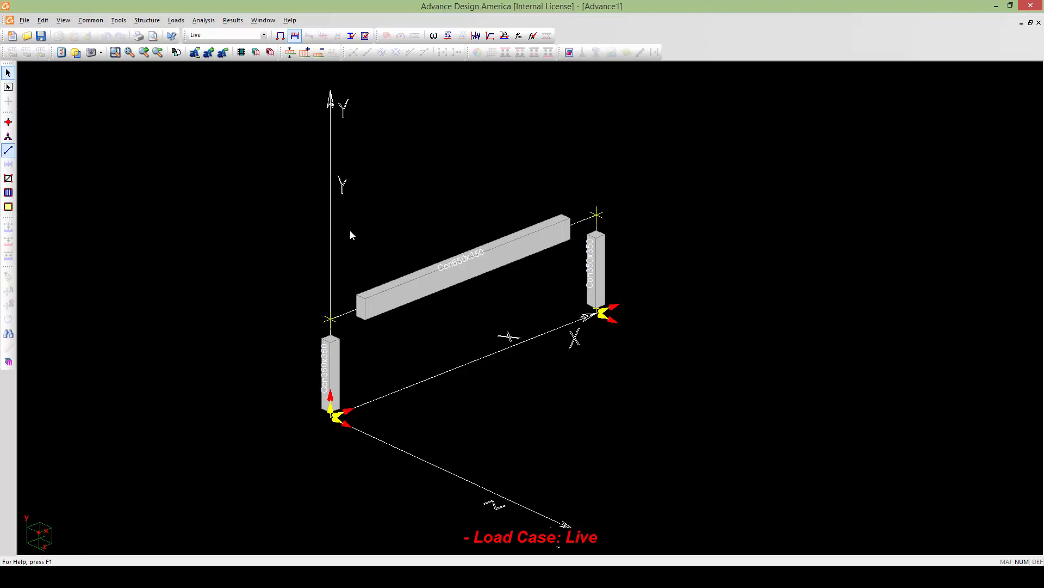
{"action": "left_click", "coordinate": [426, 277]}
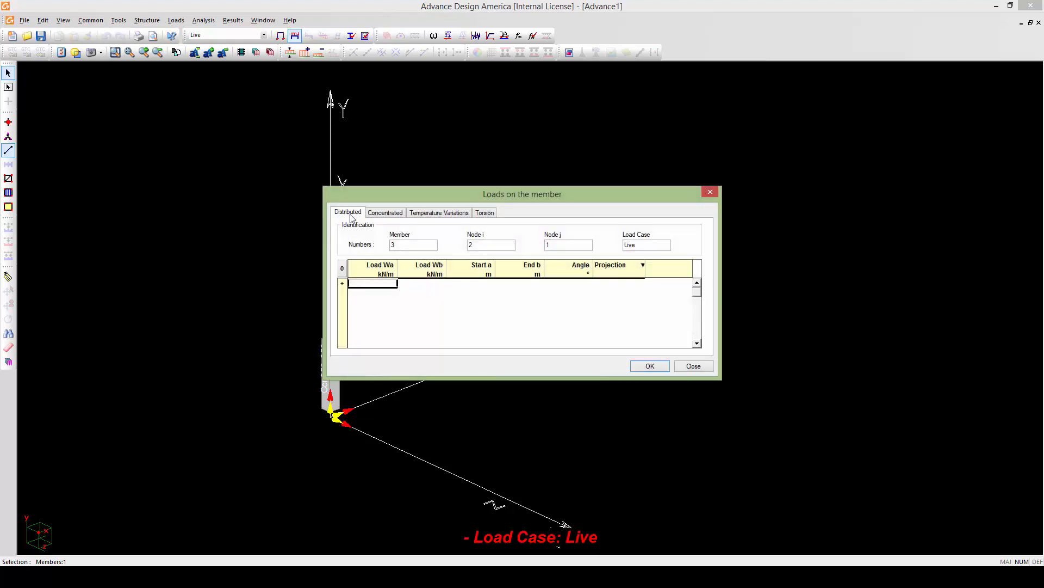
{"action": "left_click", "coordinate": [345, 283]}
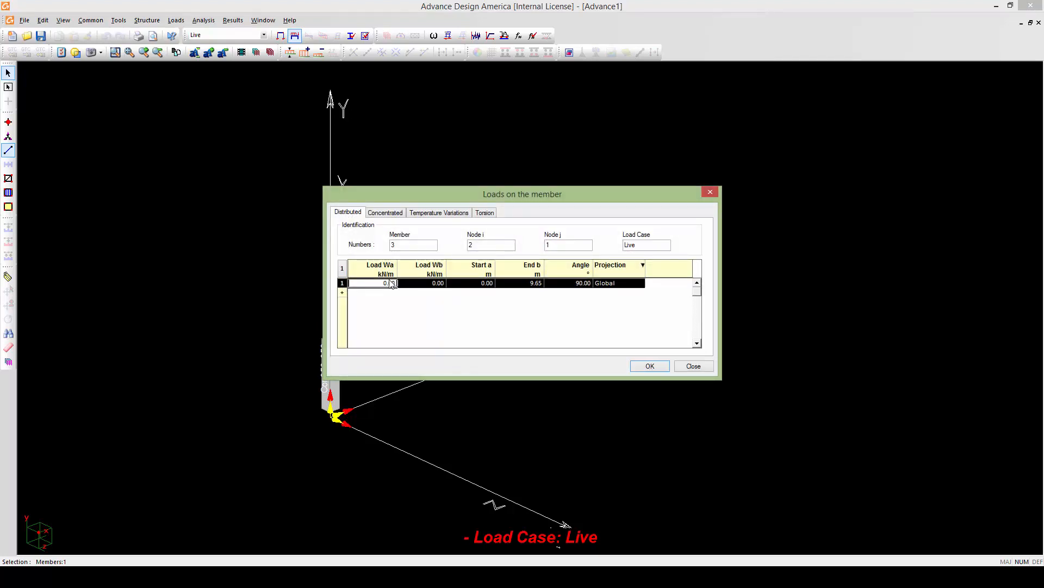
{"action": "left_click", "coordinate": [388, 286]}
{"action": "left_click", "coordinate": [389, 284]}
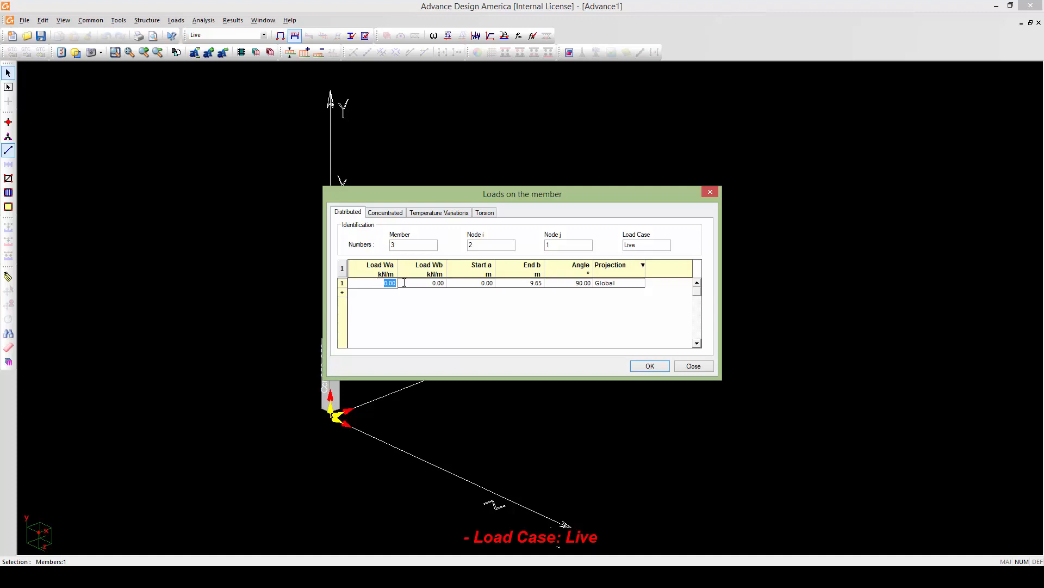
{"action": "type", "text": "-50"}
{"action": "left_click", "coordinate": [649, 366]}
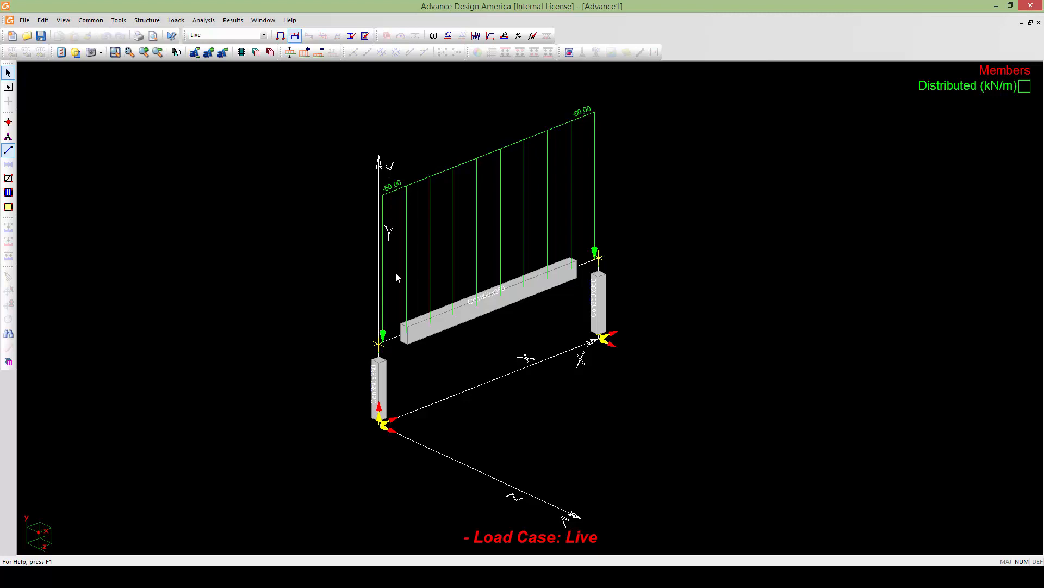
- Make Wind the active load case and add a distributed load entry to the column at the origin
{"action": "middle_click_drag", "start_coordinate": [421, 301], "coordinate": [421, 312]}
{"action": "scroll", "coordinate": [421, 313], "scroll_direction": "down", "scroll_amount": 1}
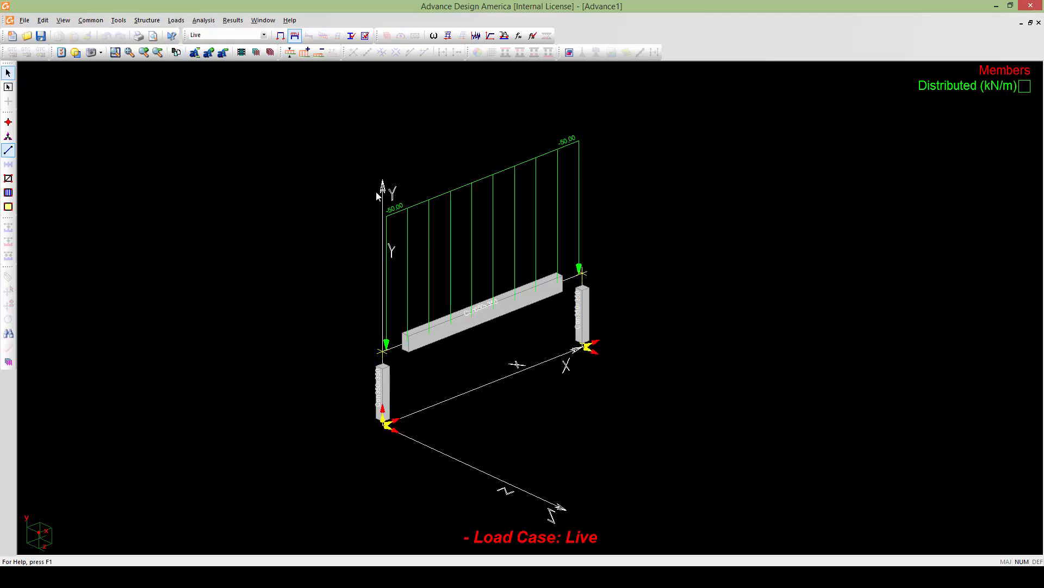
{"action": "left_click", "coordinate": [264, 34]}
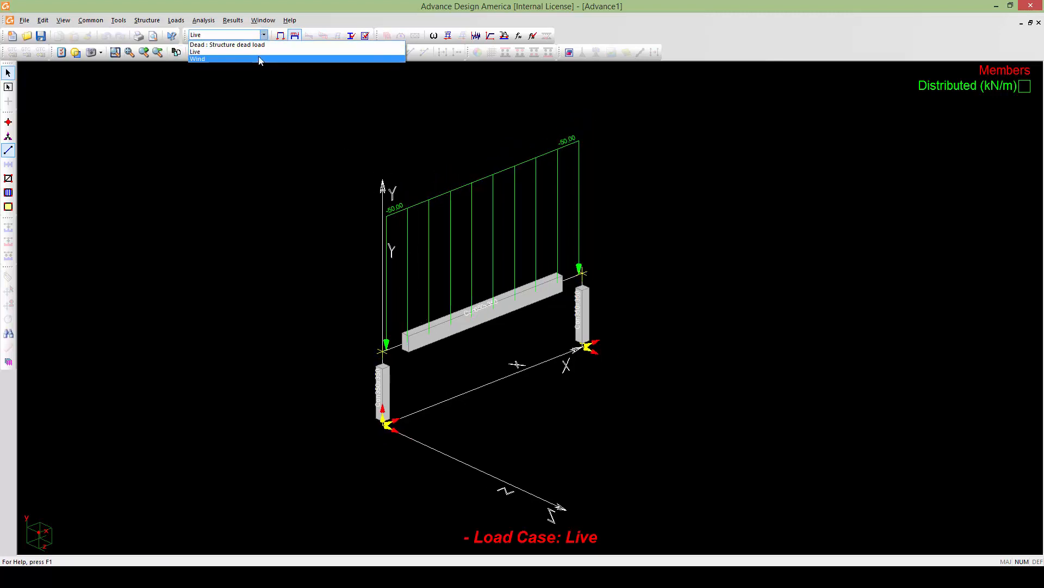
{"action": "left_click", "coordinate": [259, 58]}
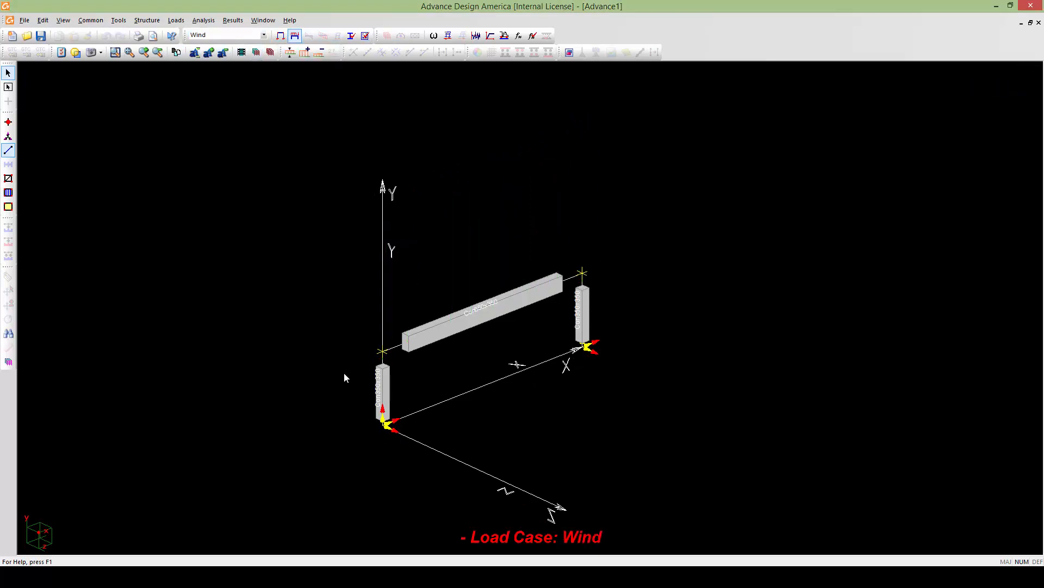
{"action": "middle_click_drag", "start_coordinate": [344, 372], "coordinate": [335, 350]}
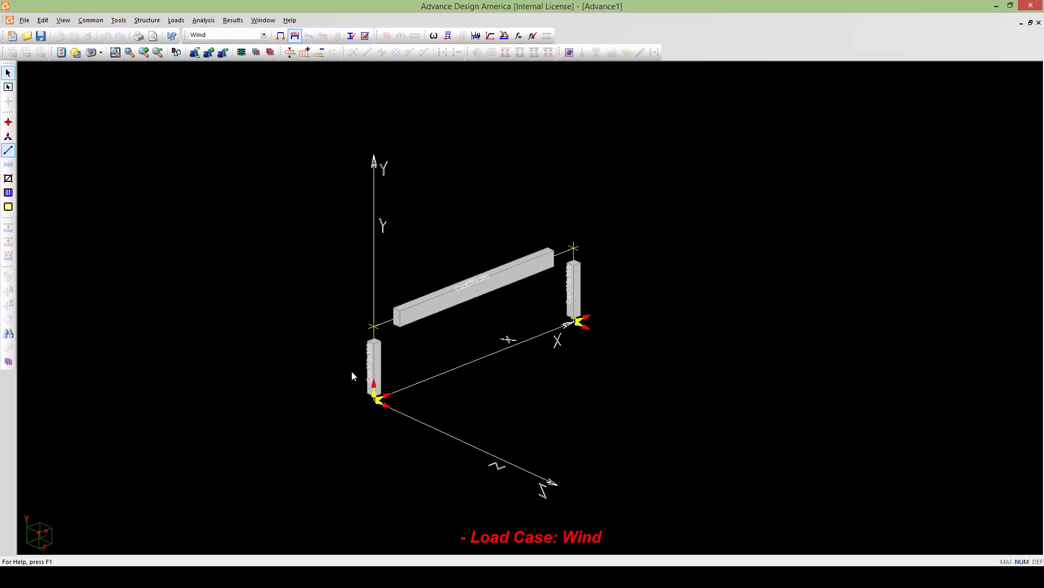
{"action": "left_click", "coordinate": [374, 372]}
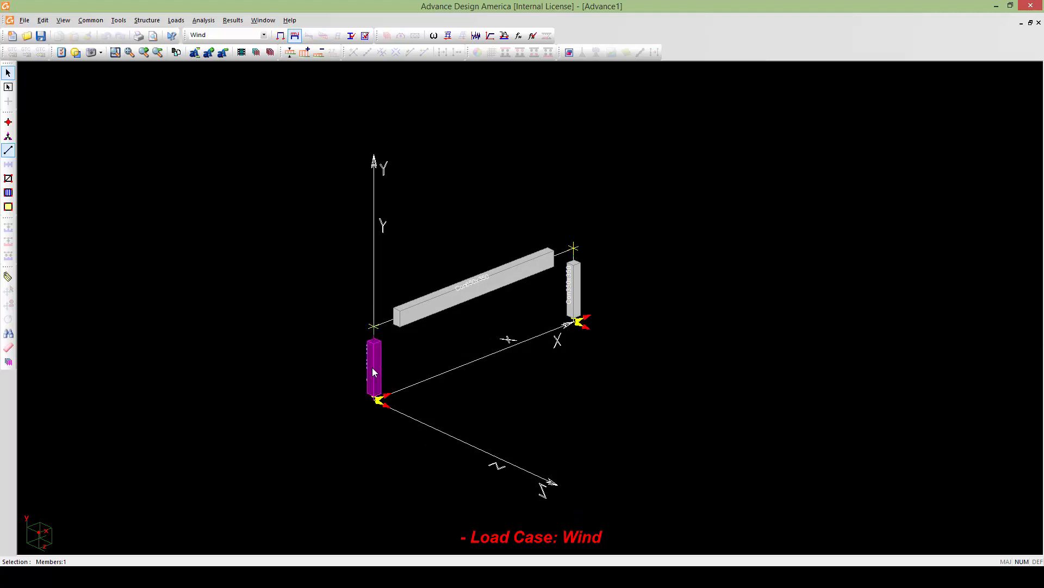
{"action": "double_click", "coordinate": [374, 371]}
{"action": "left_click_drag", "start_coordinate": [403, 194], "coordinate": [564, 97]}
{"action": "left_click", "coordinate": [504, 187]}
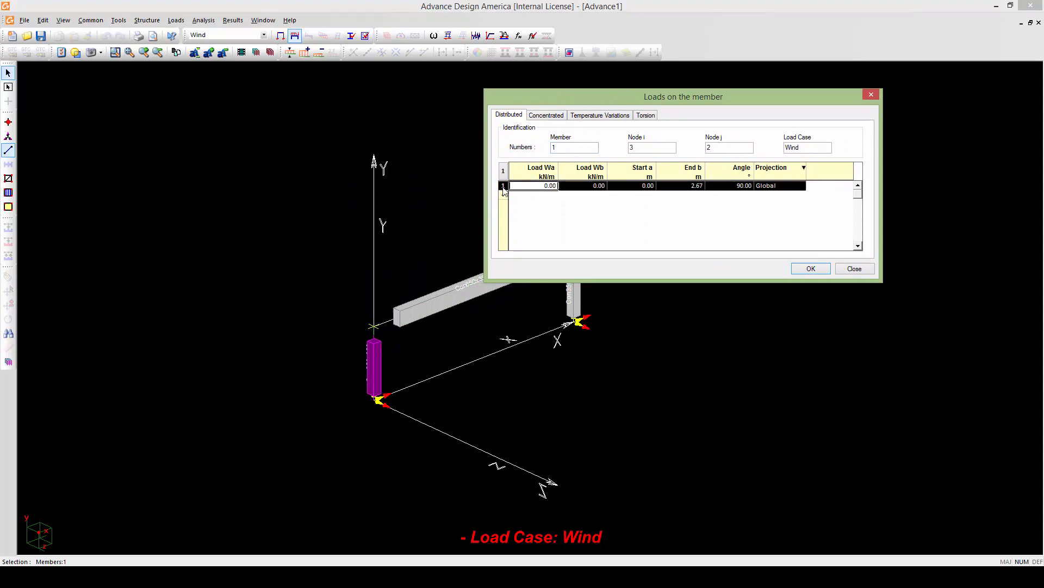
- Set the column load's end intensity Wb to 20 kN/m with Weak Axis projection, and accept the triangular wind load
{"action": "left_click", "coordinate": [533, 187]}
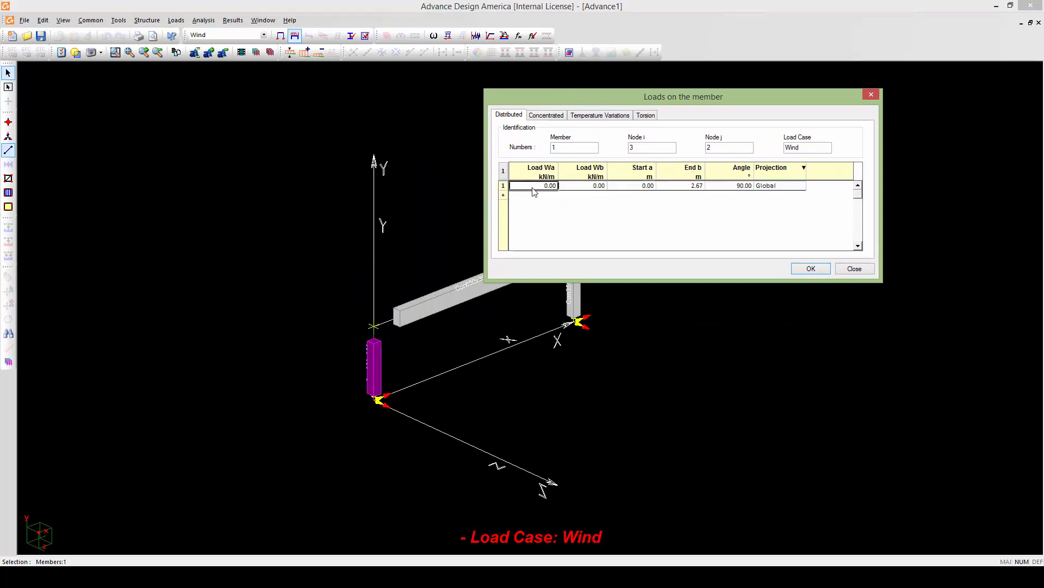
{"action": "left_click", "coordinate": [576, 188]}
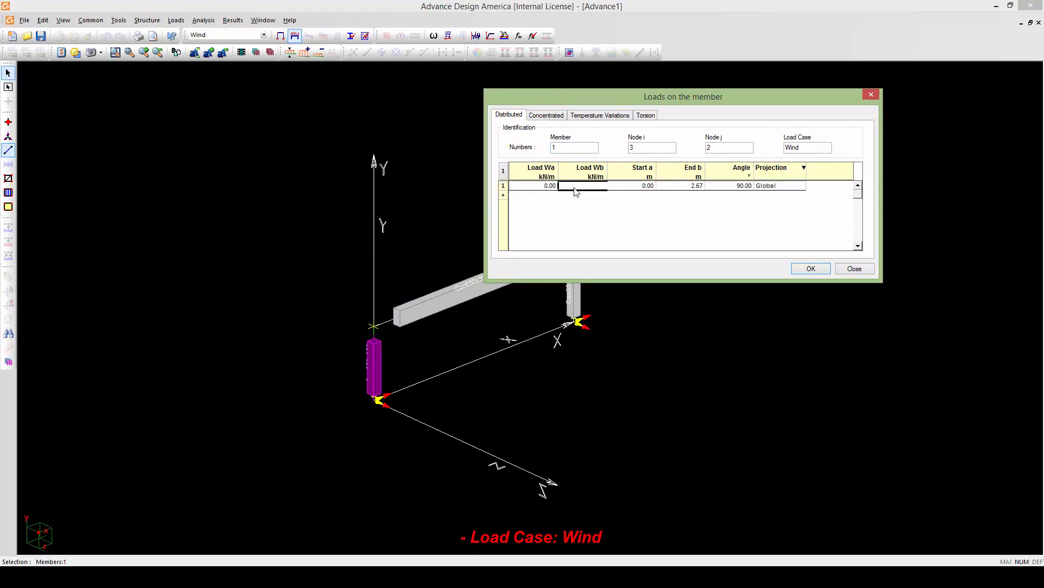
{"action": "left_click_drag", "start_coordinate": [576, 189], "coordinate": [615, 186]}
{"action": "type", "text": "20"}
{"action": "left_click", "coordinate": [672, 187]}
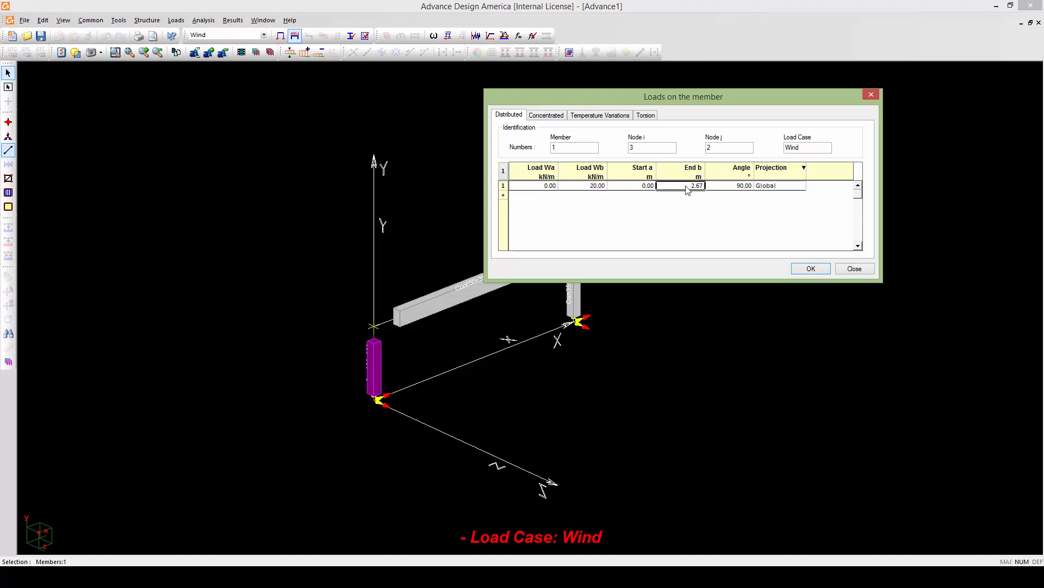
{"action": "left_click", "coordinate": [769, 187]}
{"action": "left_click", "coordinate": [770, 187]}
{"action": "left_click", "coordinate": [772, 202]}
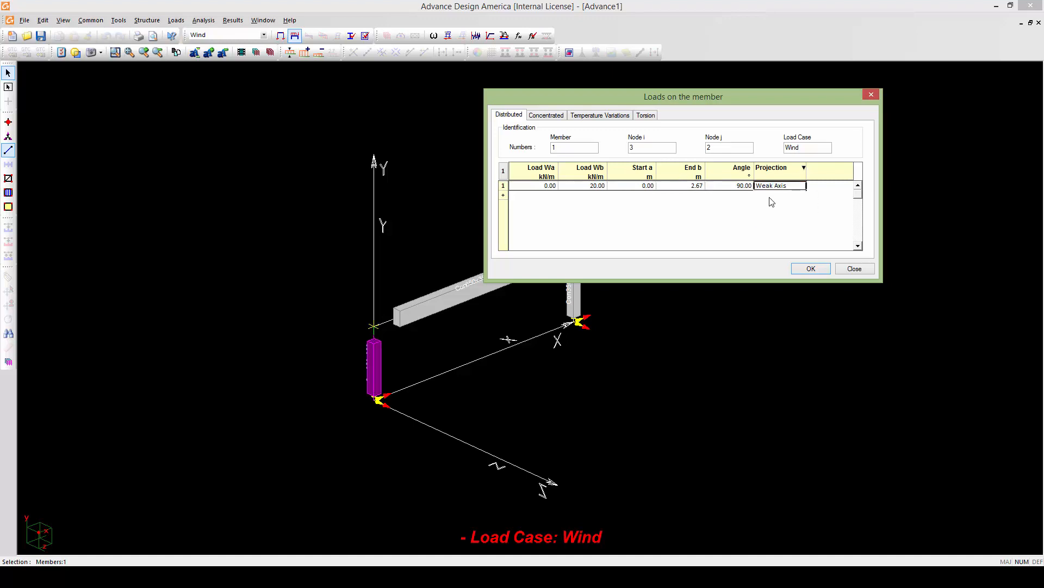
{"action": "left_click", "coordinate": [797, 269]}
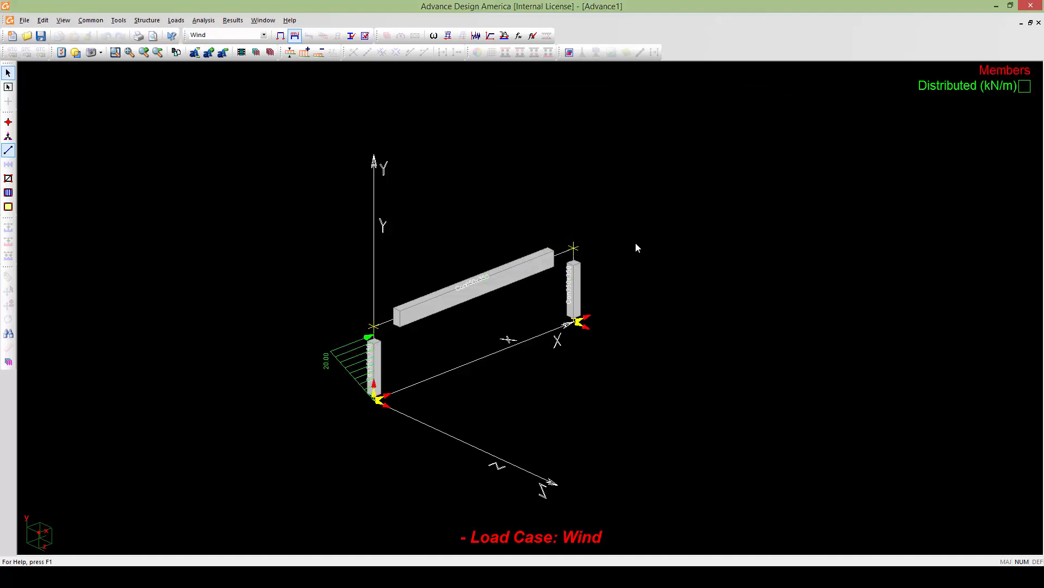
{"action": "scroll", "coordinate": [429, 312], "scroll_direction": "up", "scroll_amount": 5}
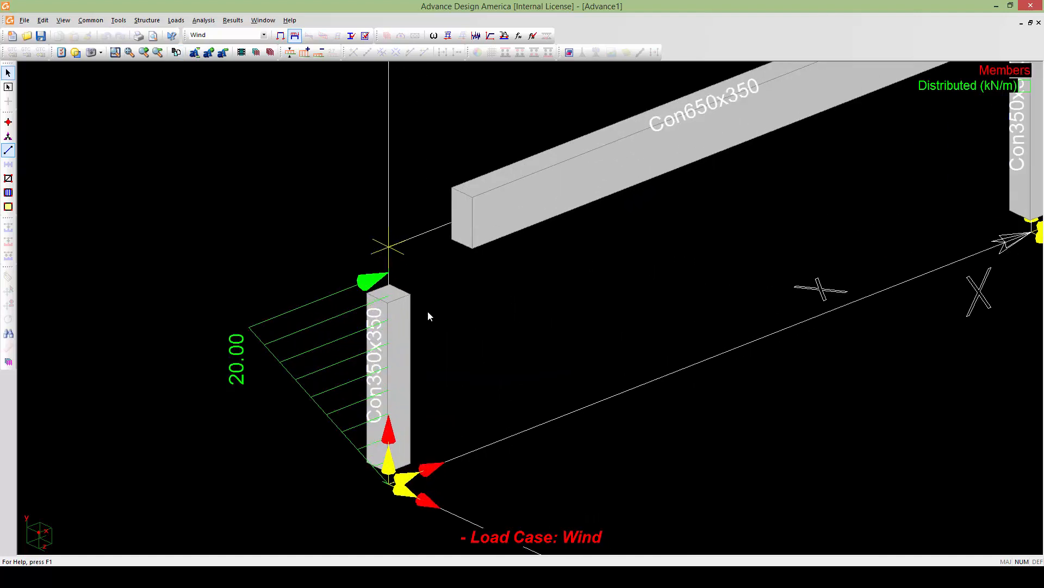
{"action": "scroll", "coordinate": [427, 311], "scroll_direction": "down", "scroll_amount": 6}
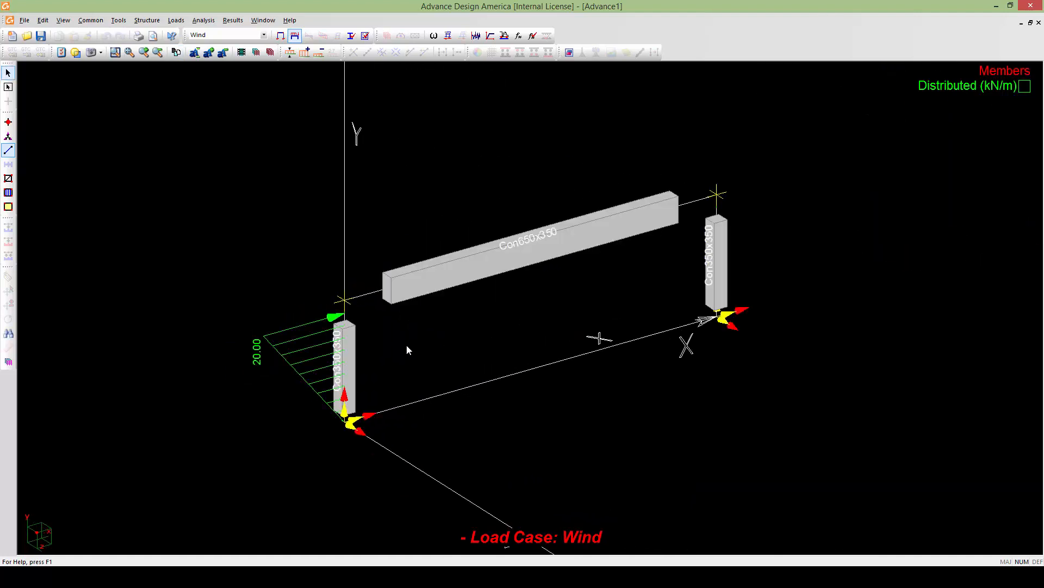
{"action": "middle_click_drag", "start_coordinate": [418, 364], "coordinate": [394, 321]}
{"action": "scroll", "coordinate": [421, 322], "scroll_direction": "up", "scroll_amount": 4}
{"action": "scroll", "coordinate": [432, 321], "scroll_direction": "down", "scroll_amount": 3}
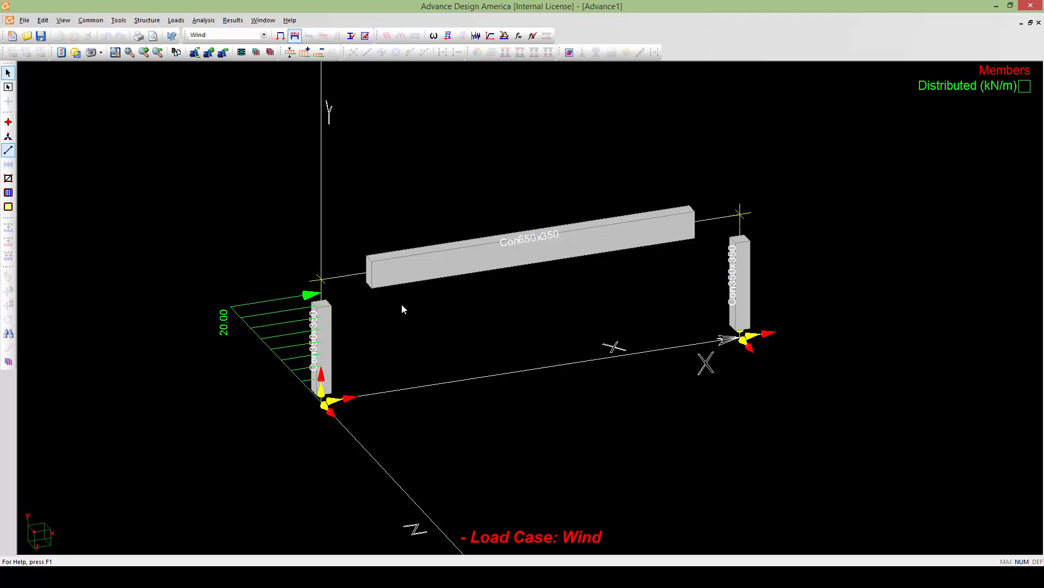
{"action": "scroll", "coordinate": [403, 305], "scroll_direction": "down", "scroll_amount": 1}
{"action": "scroll", "coordinate": [404, 306], "scroll_direction": "up", "scroll_amount": 1}
{"action": "middle_click_drag", "start_coordinate": [403, 306], "coordinate": [440, 288]}
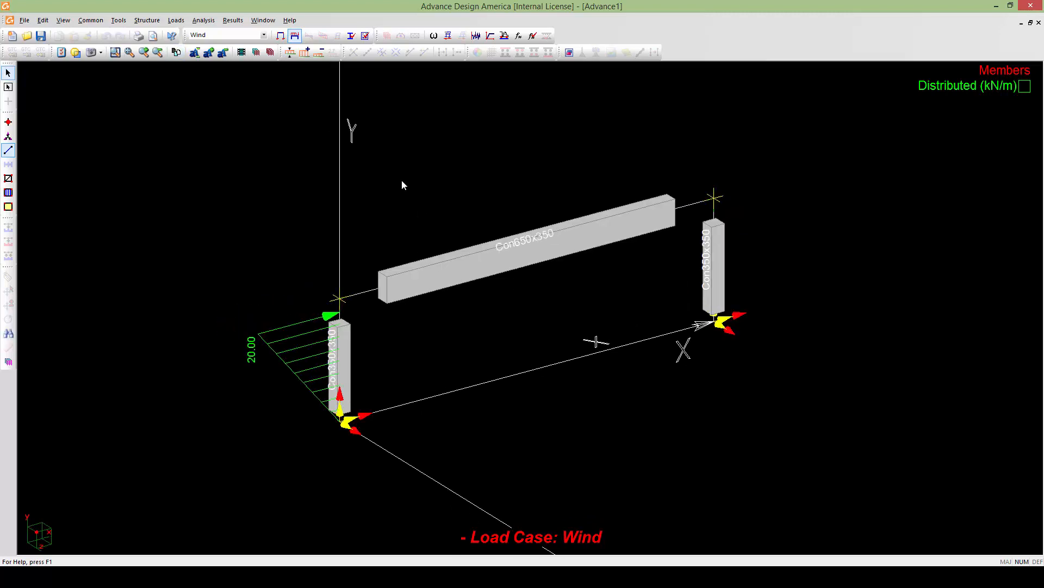
- Return to structure editing and set up the load combination generator with NBC 2005 / 2010 (Canada) and its default general and specific options
{"action": "left_click", "coordinate": [281, 36]}
{"action": "left_click", "coordinate": [180, 21]}
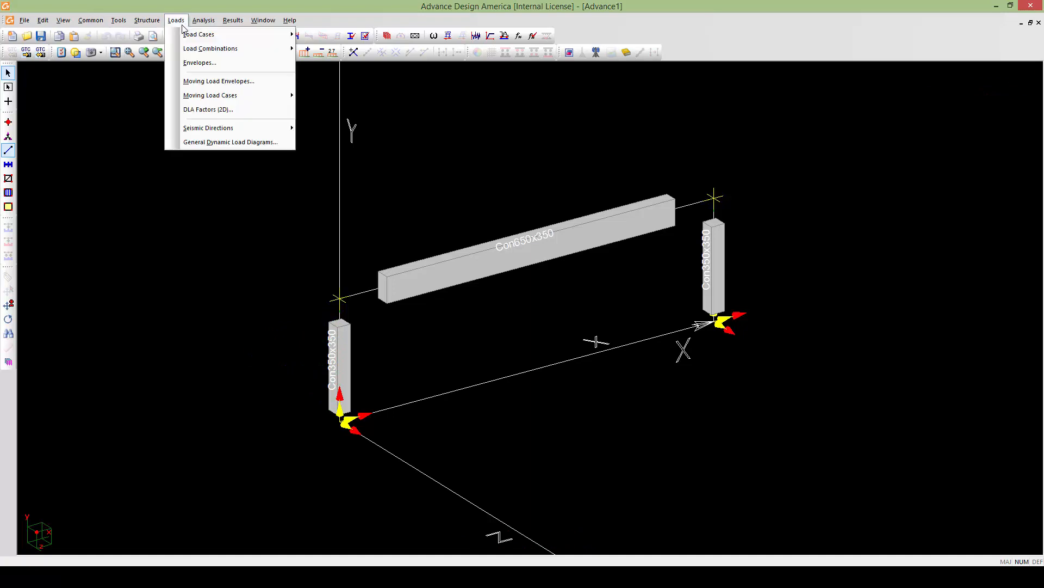
{"action": "mouse_move", "coordinate": [211, 52]}
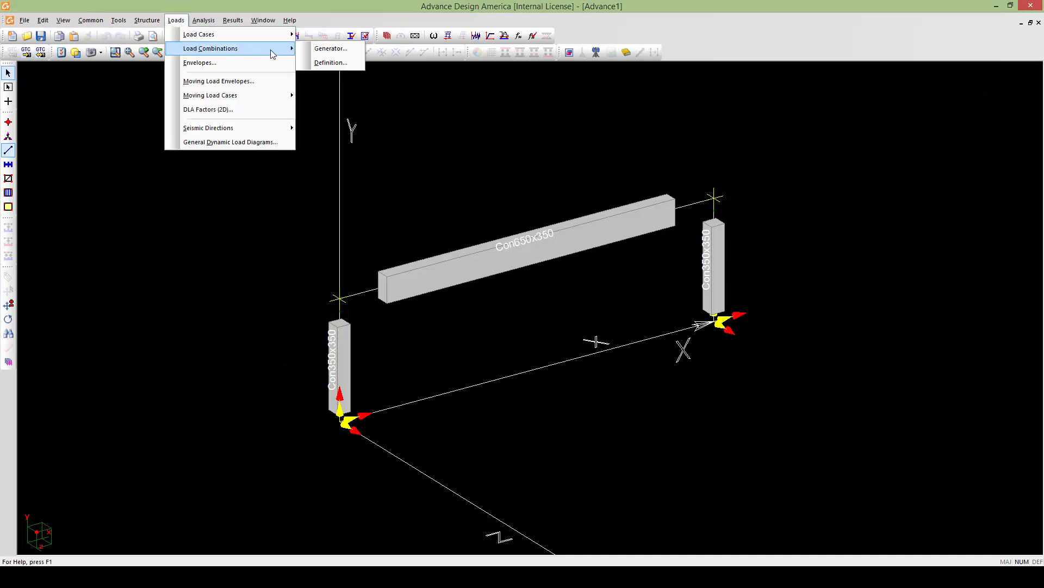
{"action": "left_click", "coordinate": [331, 48]}
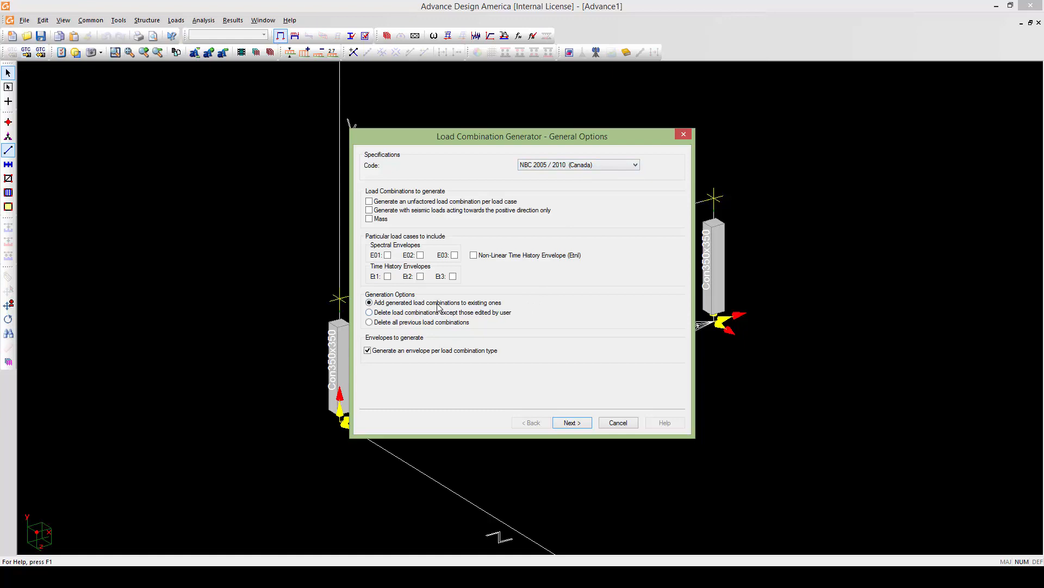
{"action": "left_click", "coordinate": [567, 424]}
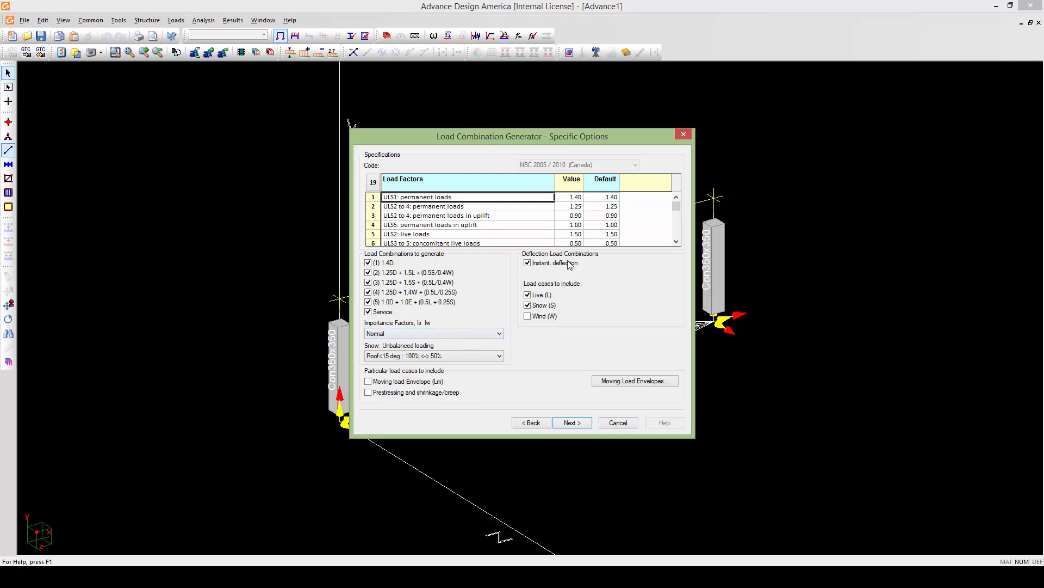
{"action": "left_click", "coordinate": [565, 423]}
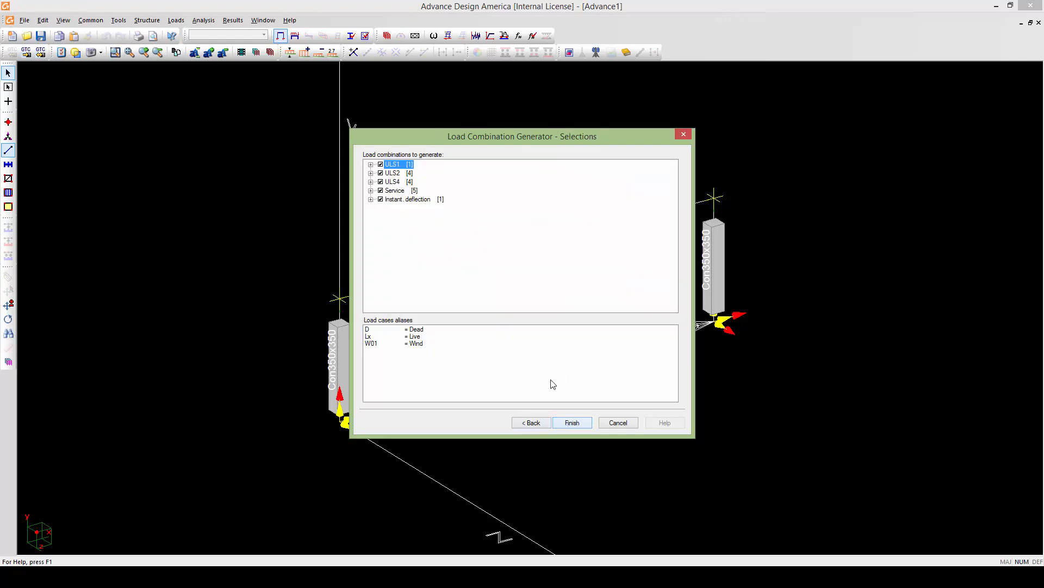
- Expand the ULS1, ULS2 and ULS4 groups for review, generate all proposed load combinations and accept the resulting table
{"action": "left_click", "coordinate": [371, 164]}
{"action": "left_click", "coordinate": [371, 181]}
{"action": "left_click", "coordinate": [370, 225]}
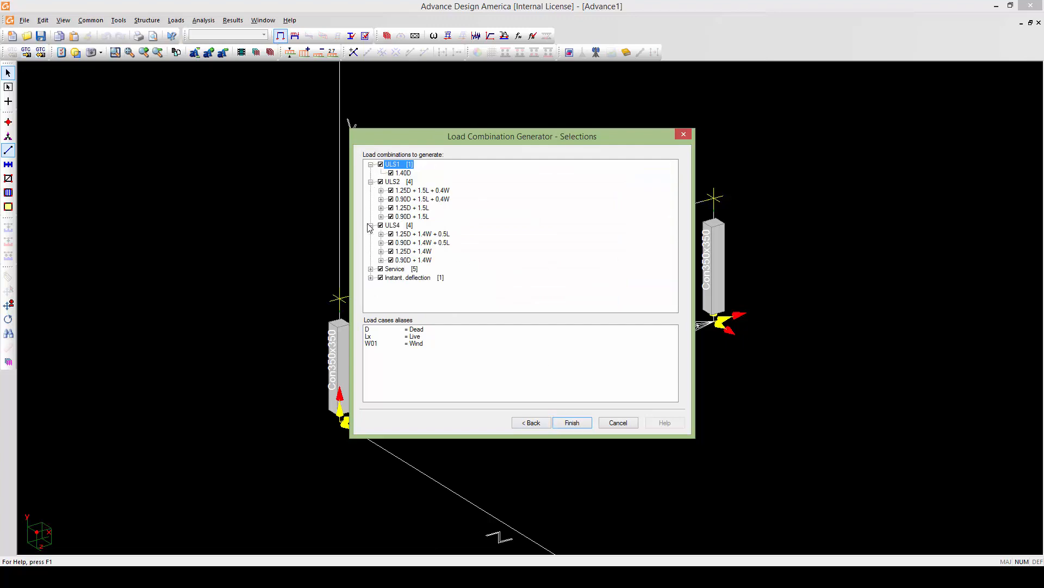
{"action": "left_click", "coordinate": [567, 422]}
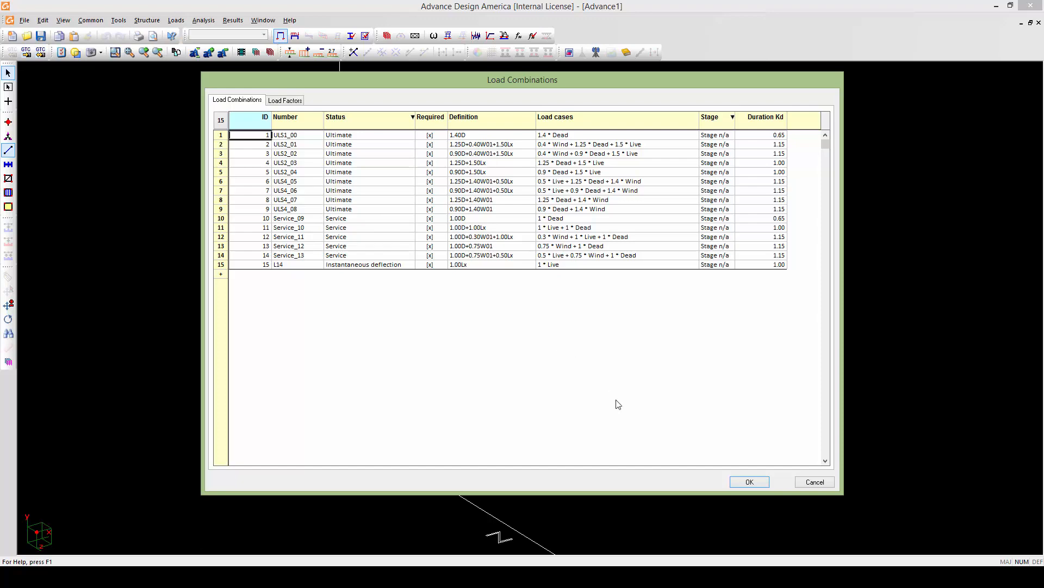
{"action": "left_click", "coordinate": [740, 482]}
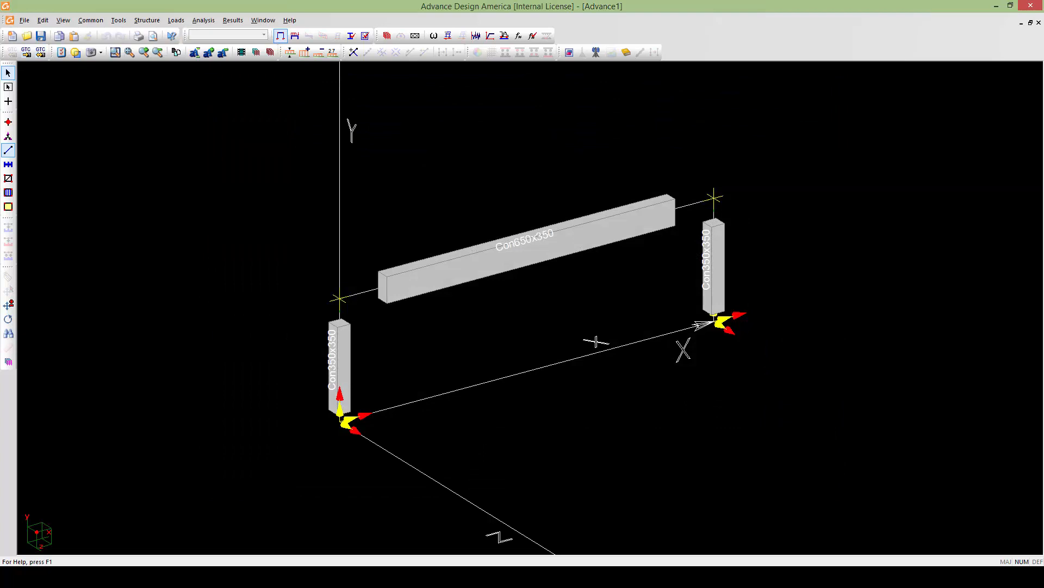
- Save the project and run the structural design calculation on the concrete frame, closing the design window on completion
{"action": "scroll", "coordinate": [656, 366], "scroll_direction": "down", "scroll_amount": 2}
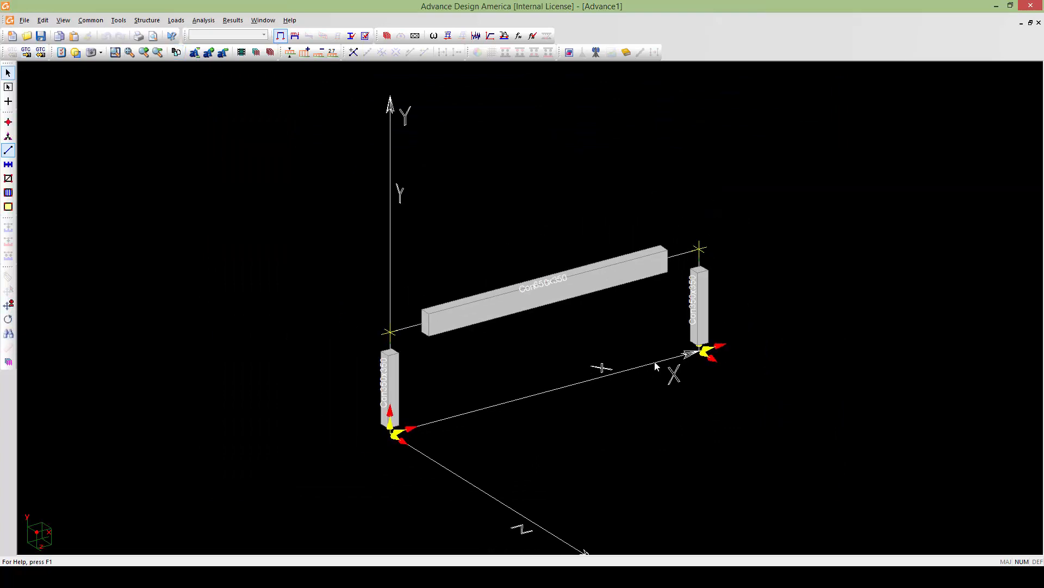
{"action": "left_click", "coordinate": [534, 36]}
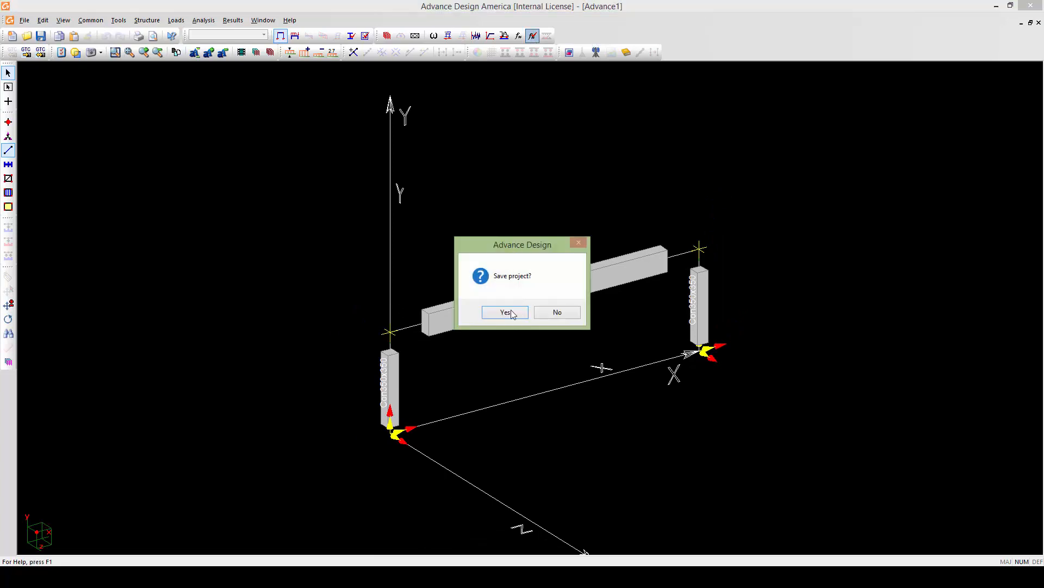
{"action": "left_click", "coordinate": [510, 312]}
{"action": "left_click", "coordinate": [104, 305]}
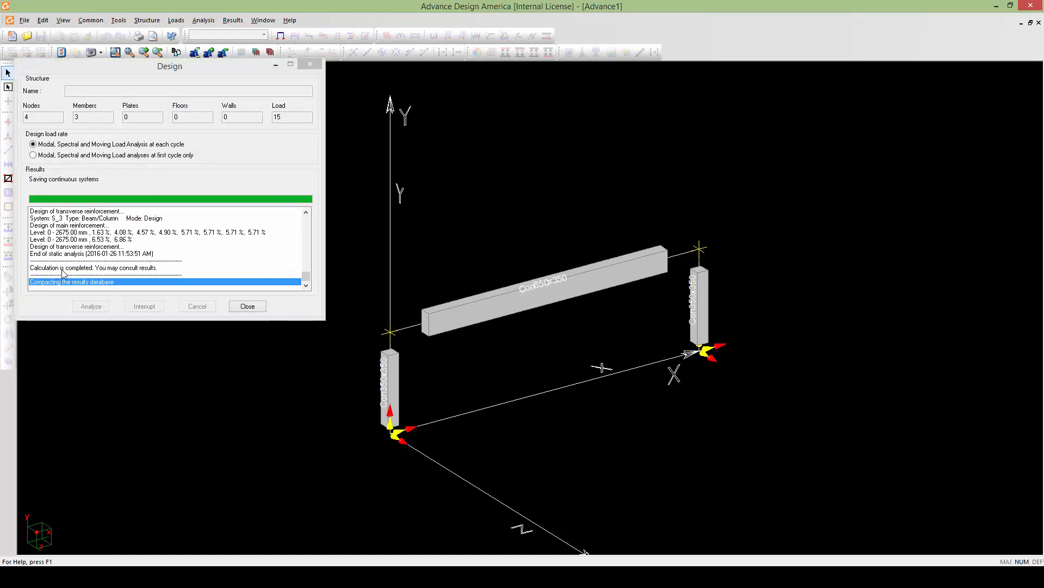
{"action": "left_click", "coordinate": [245, 305]}
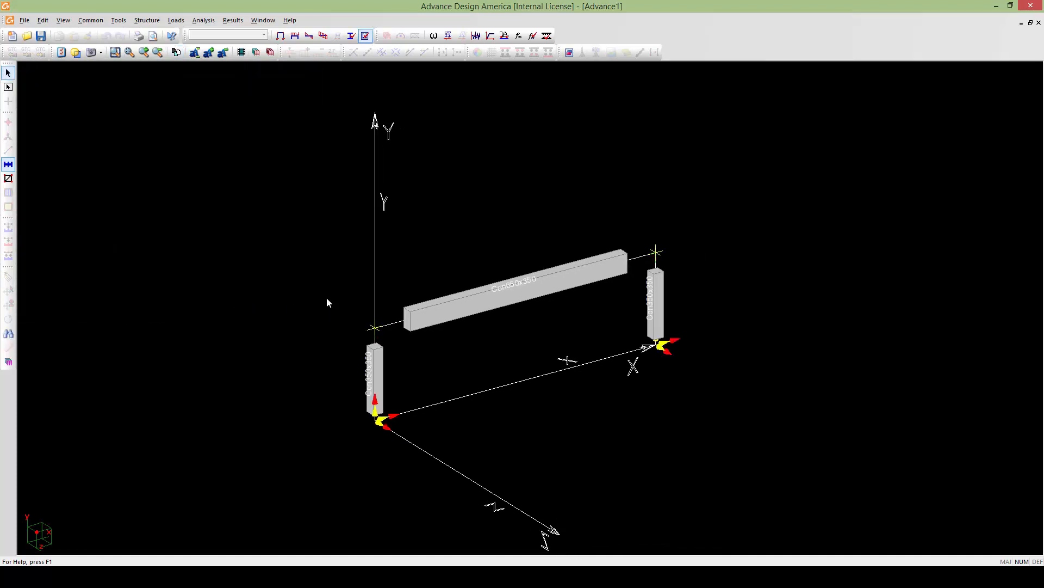
- Check the analysis status of every load combination in the results summary, and close it
{"action": "left_click", "coordinate": [233, 20]}
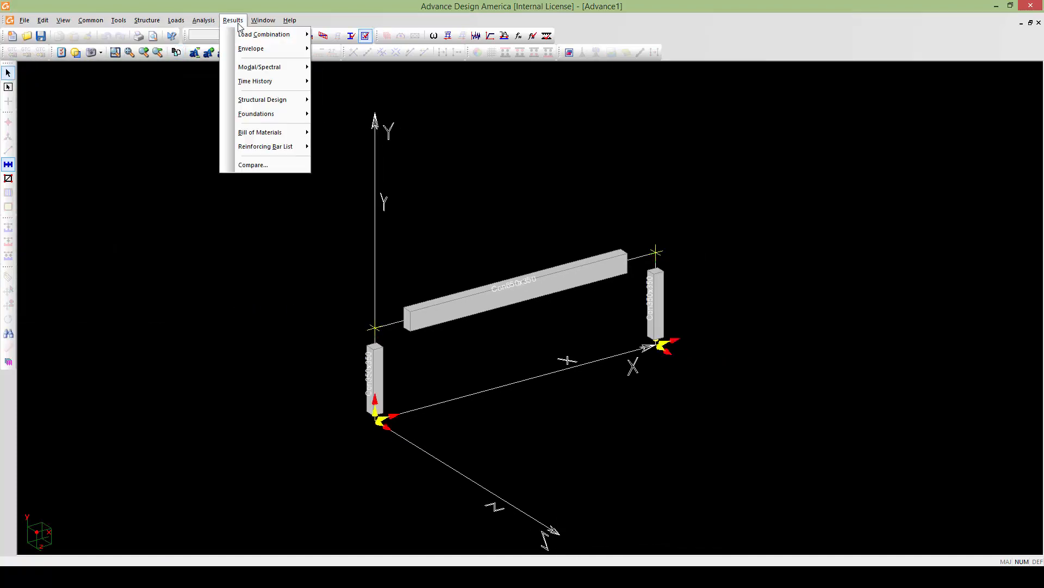
{"action": "mouse_move", "coordinate": [268, 38]}
{"action": "left_click", "coordinate": [330, 35]}
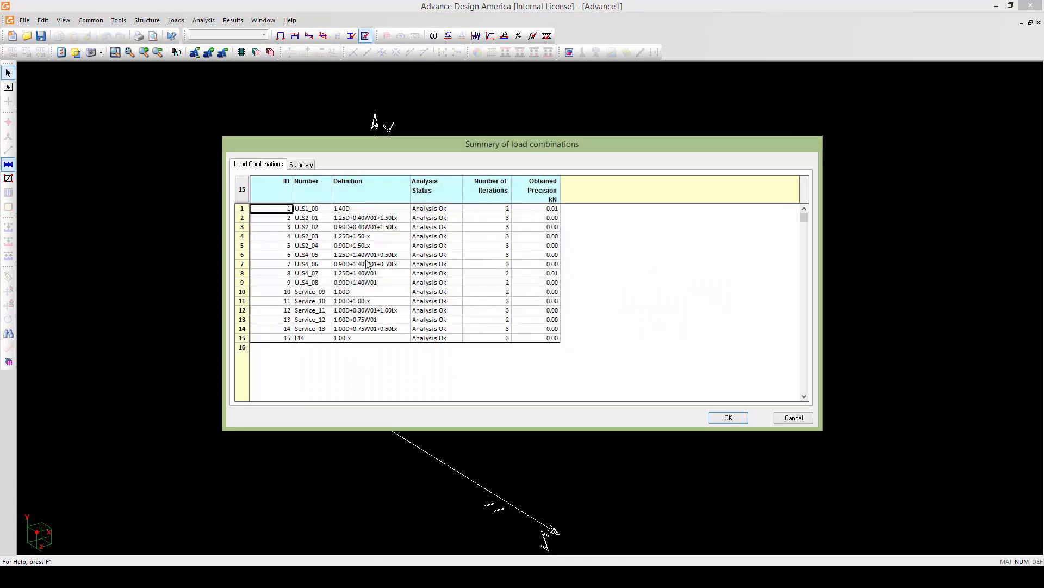
{"action": "left_click", "coordinate": [728, 418]}
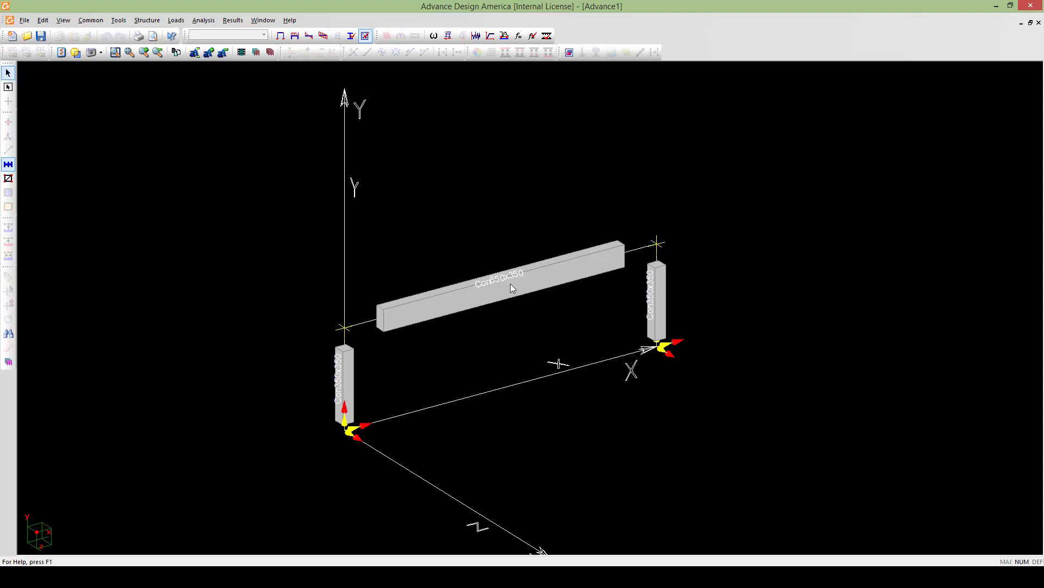
- Open the concrete structural design results and examine the beam's design load rates for moment and shear and its cracking rates
{"action": "middle_click_drag", "start_coordinate": [498, 272], "coordinate": [496, 288]}
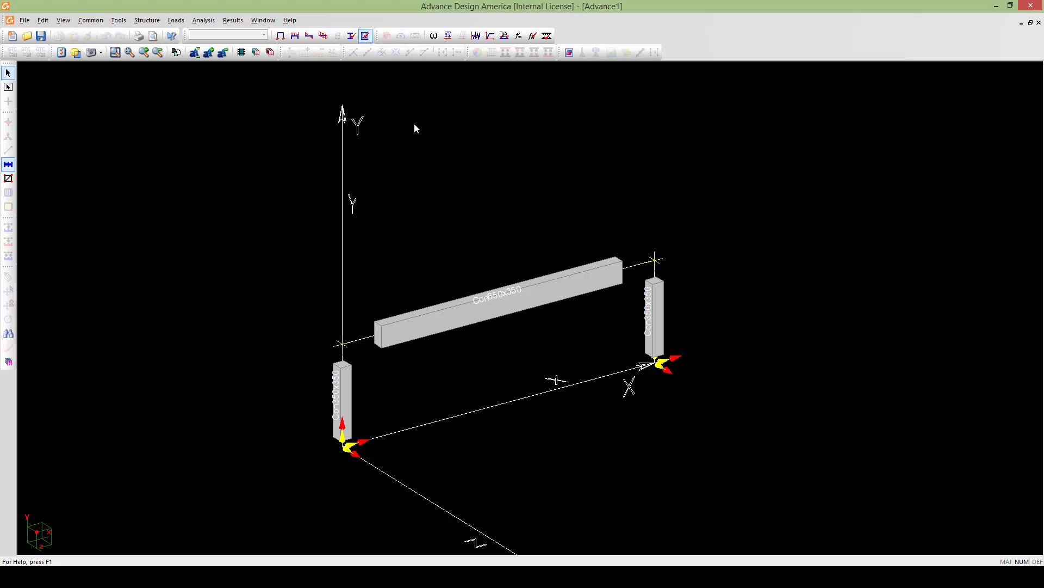
{"action": "scroll", "coordinate": [413, 123], "scroll_direction": "down", "scroll_amount": 3}
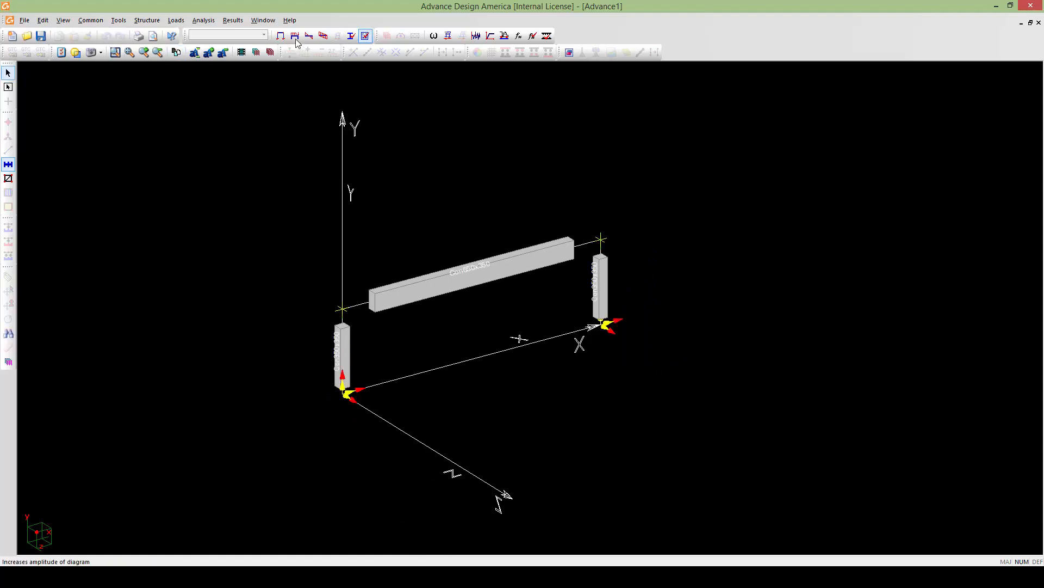
{"action": "left_click", "coordinate": [234, 21]}
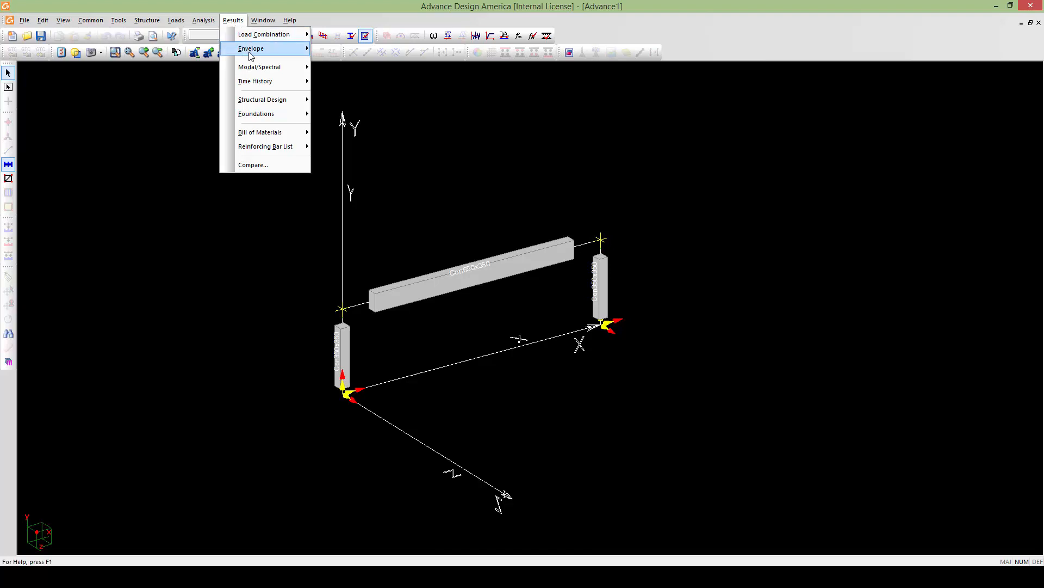
{"action": "mouse_move", "coordinate": [262, 107]}
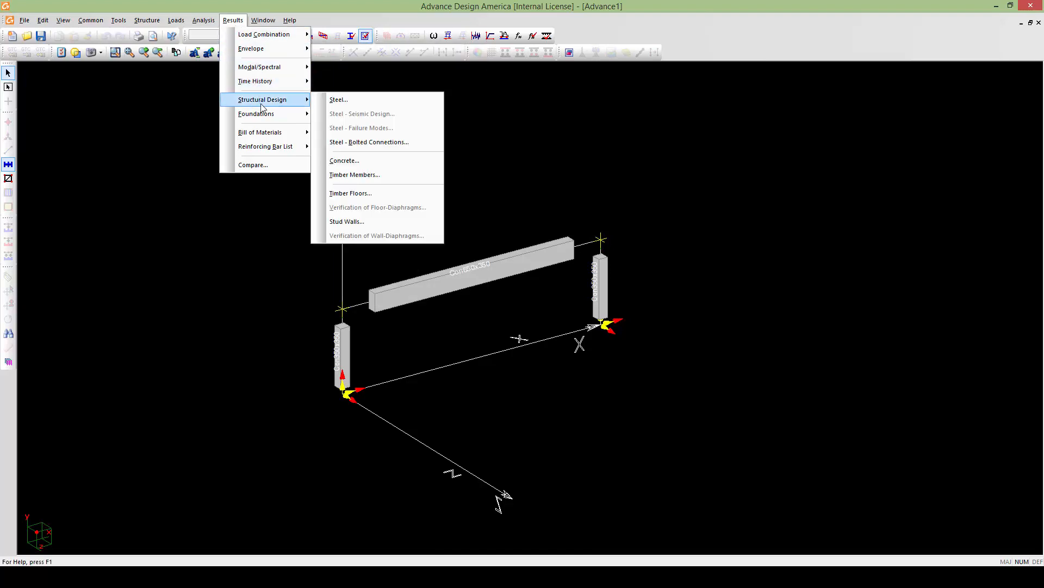
{"action": "left_click", "coordinate": [356, 161]}
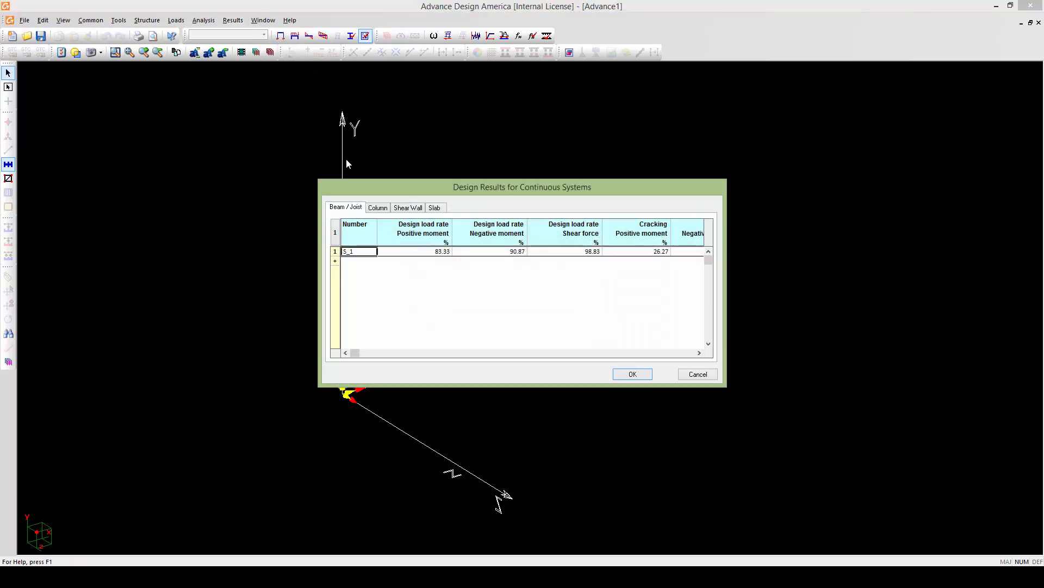
{"action": "left_click_drag", "start_coordinate": [441, 196], "coordinate": [576, 173]}
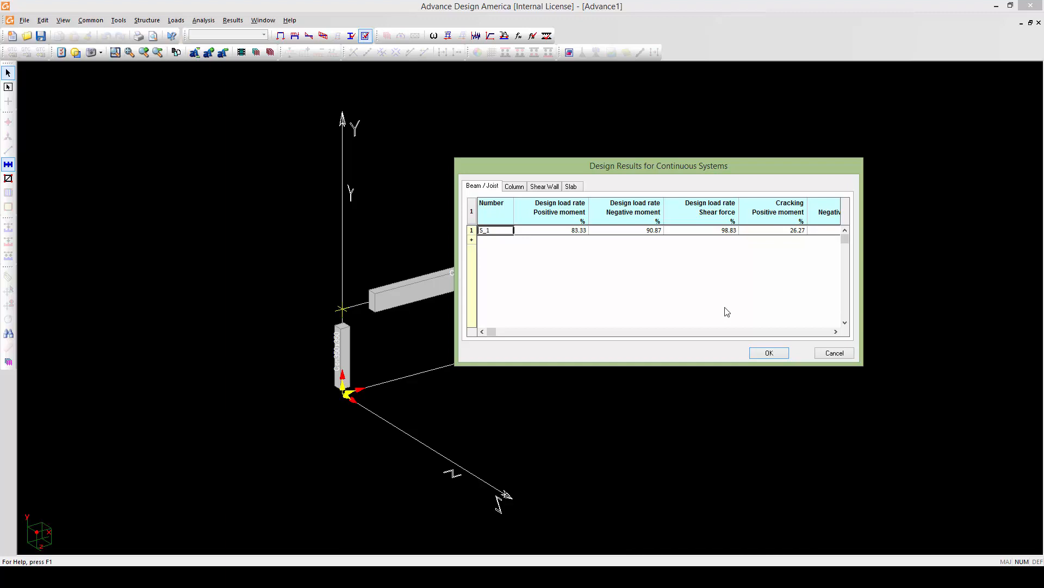
{"action": "left_click", "coordinate": [836, 332]}
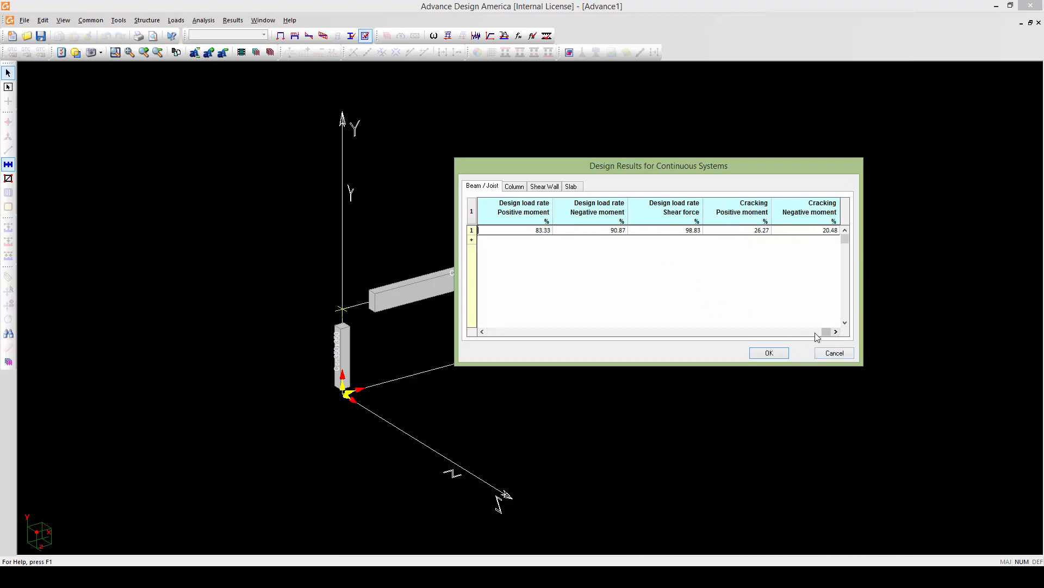
{"action": "left_click_drag", "start_coordinate": [824, 332], "coordinate": [469, 340]}
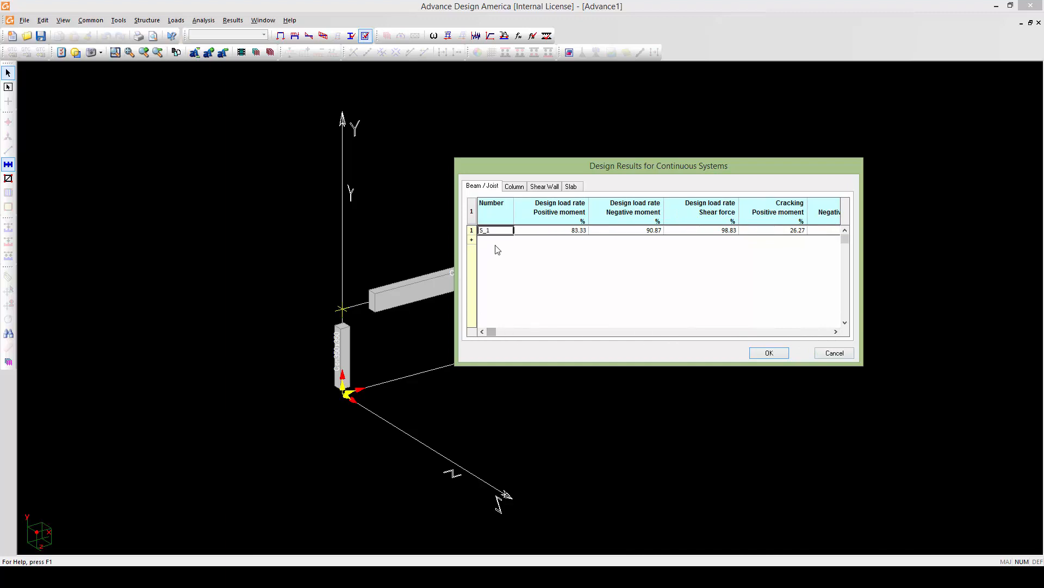
- Compare the columns' shear, interaction and As/Ag results with the beam's design and cracking rates, and close the results
{"action": "left_click", "coordinate": [514, 186]}
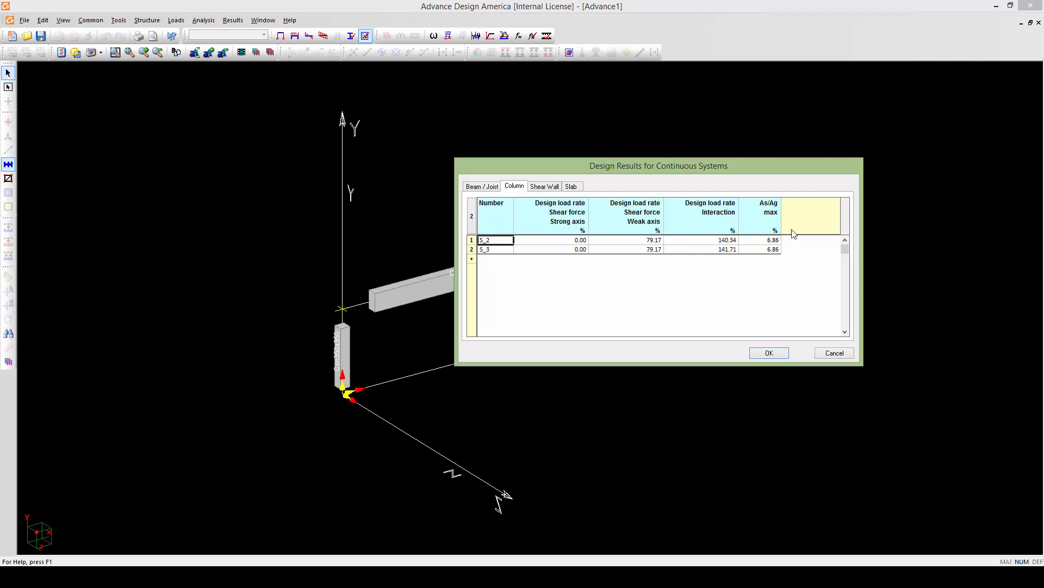
{"action": "left_click", "coordinate": [488, 190]}
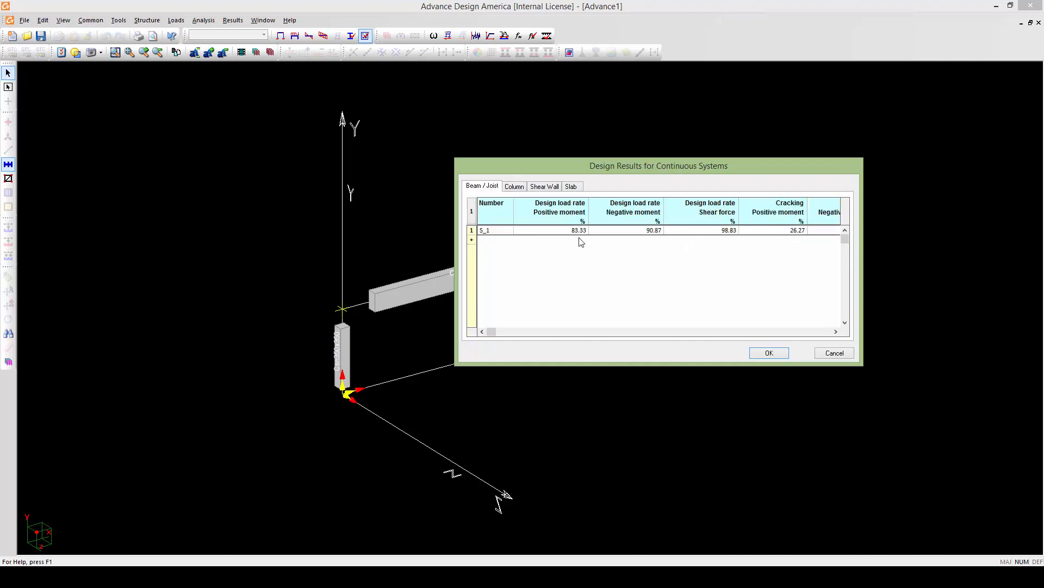
{"action": "left_click", "coordinate": [835, 331]}
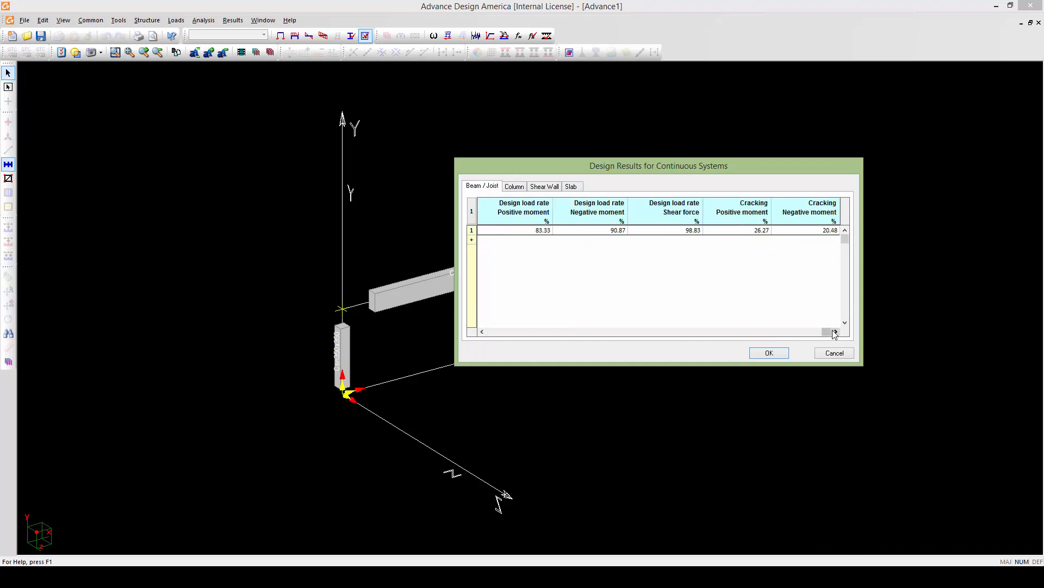
{"action": "left_click_drag", "start_coordinate": [827, 331], "coordinate": [489, 325]}
{"action": "left_click", "coordinate": [772, 353]}
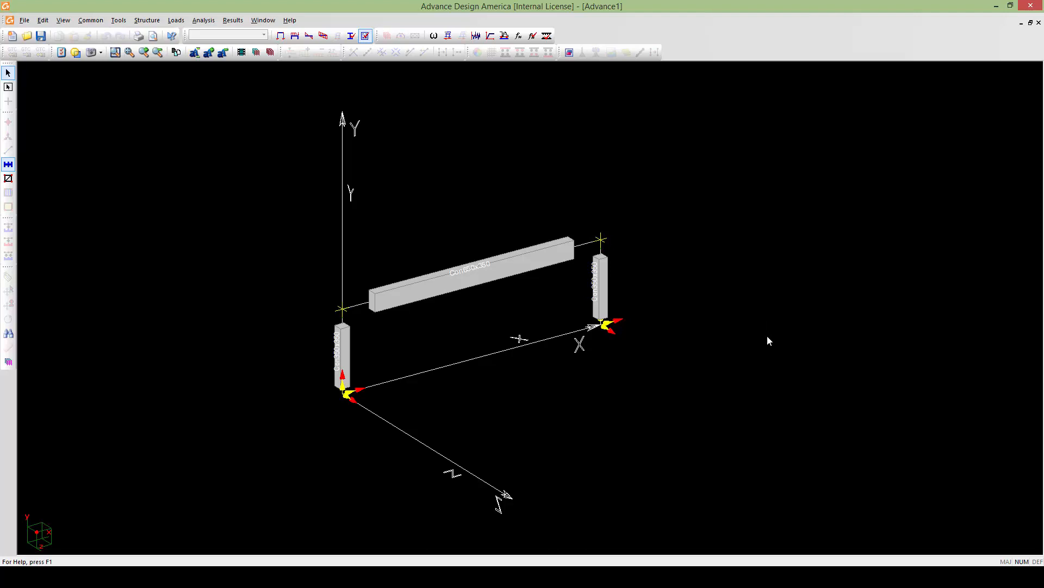
- Reopen the concrete structural design results and examine the columns' interaction design load rates and maximum As/Ag ratios
{"action": "left_click", "coordinate": [232, 21]}
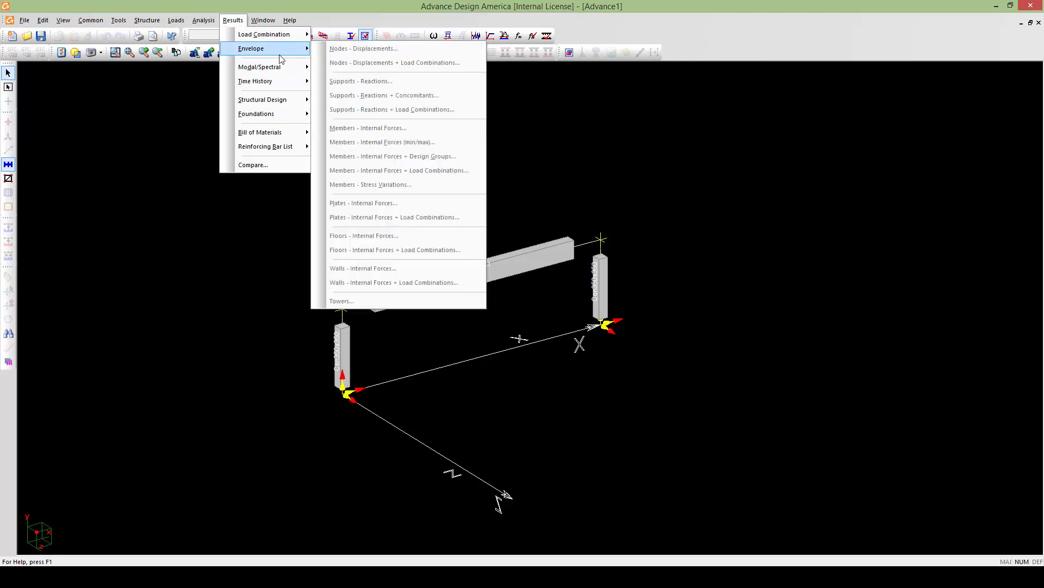
{"action": "mouse_move", "coordinate": [286, 39]}
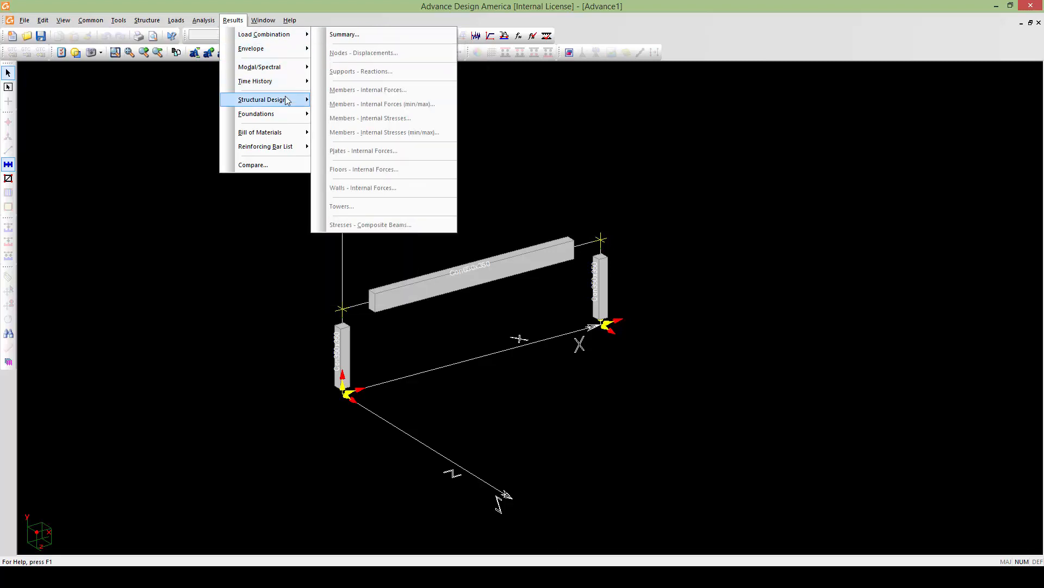
{"action": "mouse_move", "coordinate": [287, 101]}
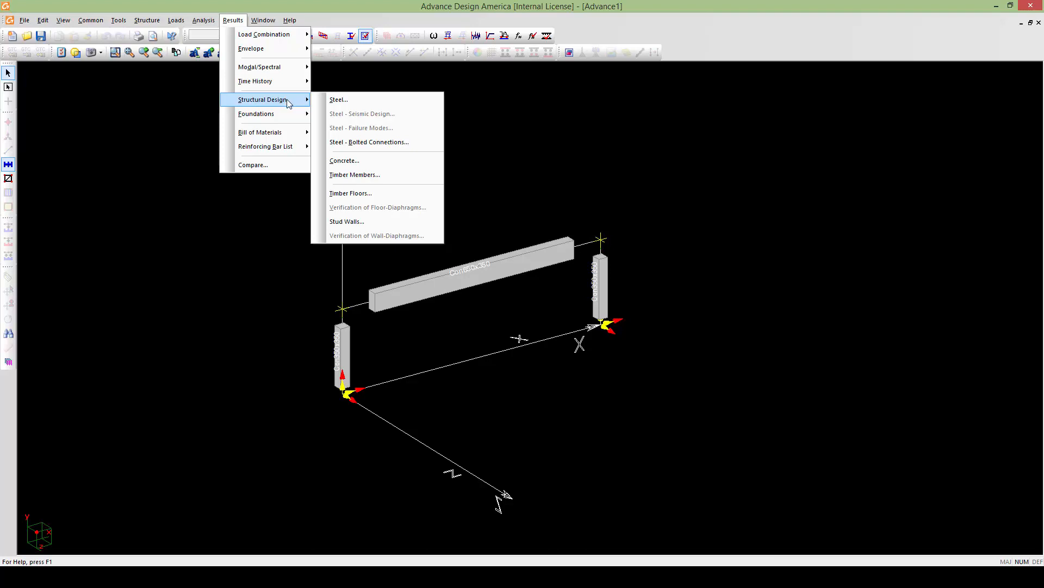
{"action": "left_click", "coordinate": [346, 161]}
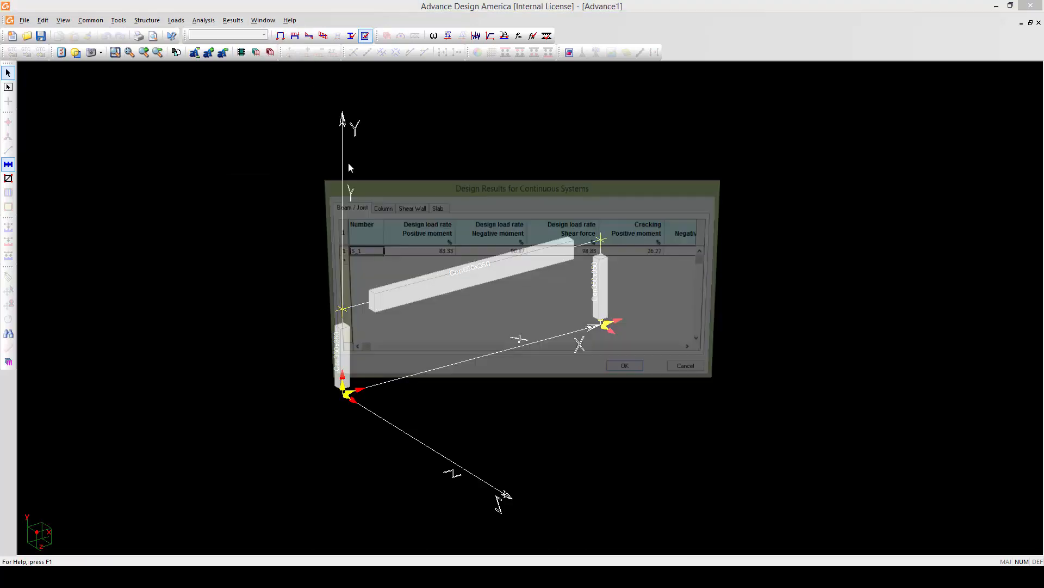
{"action": "left_click", "coordinate": [377, 208]}
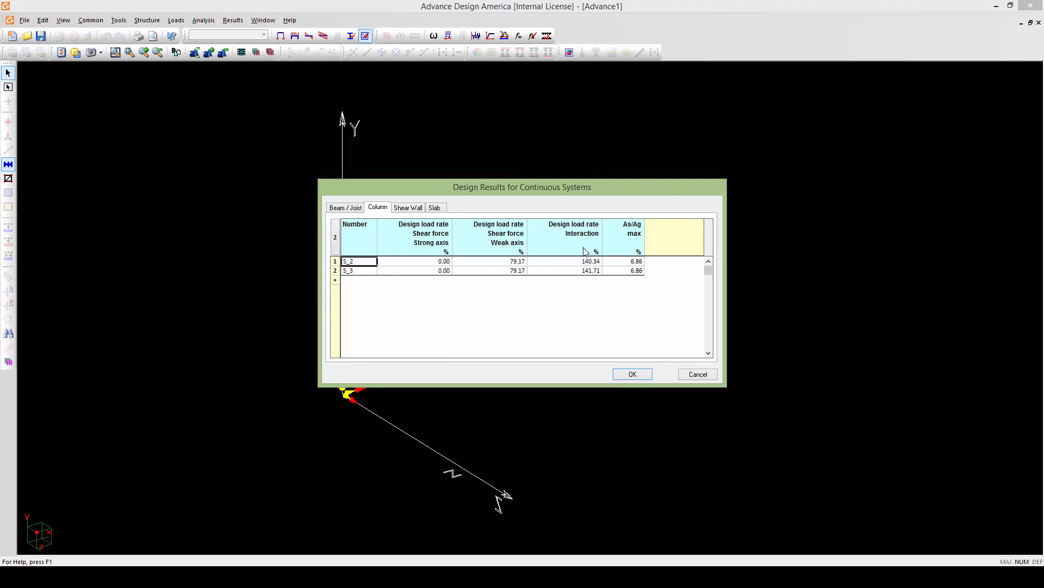
- Return from the design results to structure editing and review the concrete settings of both columns' continuous systems
{"action": "left_click", "coordinate": [628, 374]}
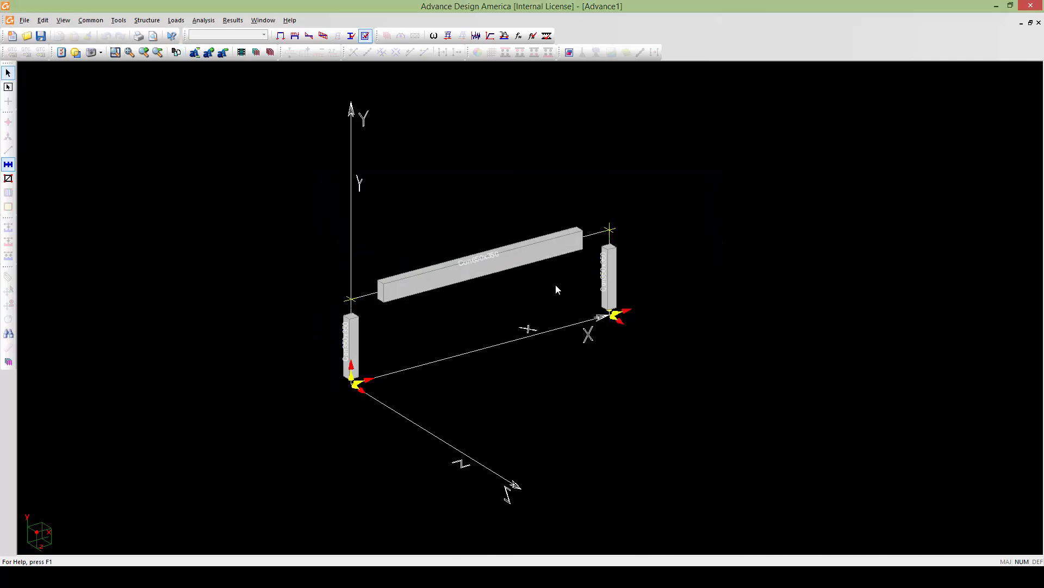
{"action": "scroll", "coordinate": [555, 286], "scroll_direction": "up", "scroll_amount": 2}
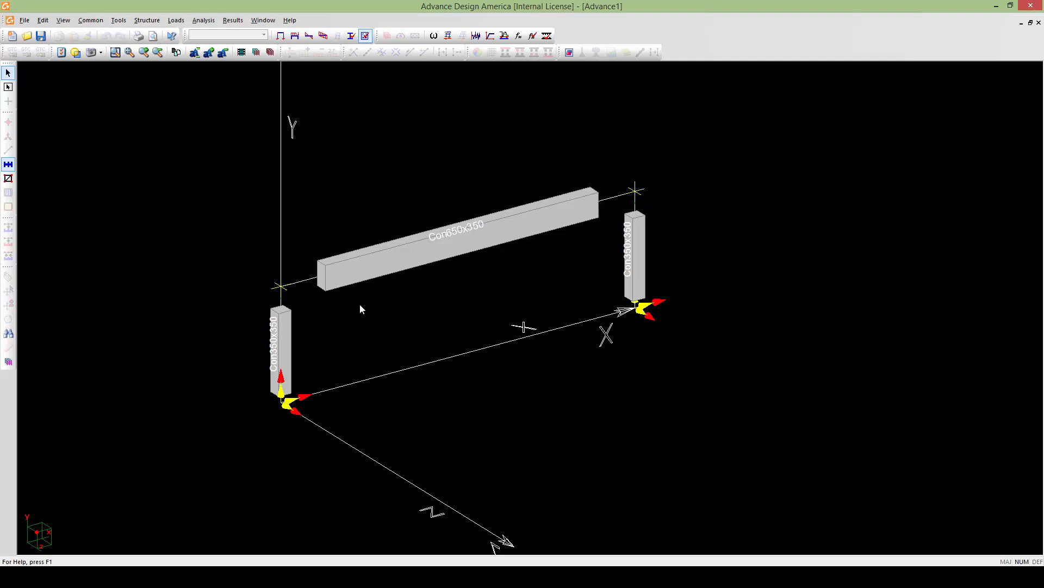
{"action": "middle_click_drag", "start_coordinate": [361, 305], "coordinate": [357, 313]}
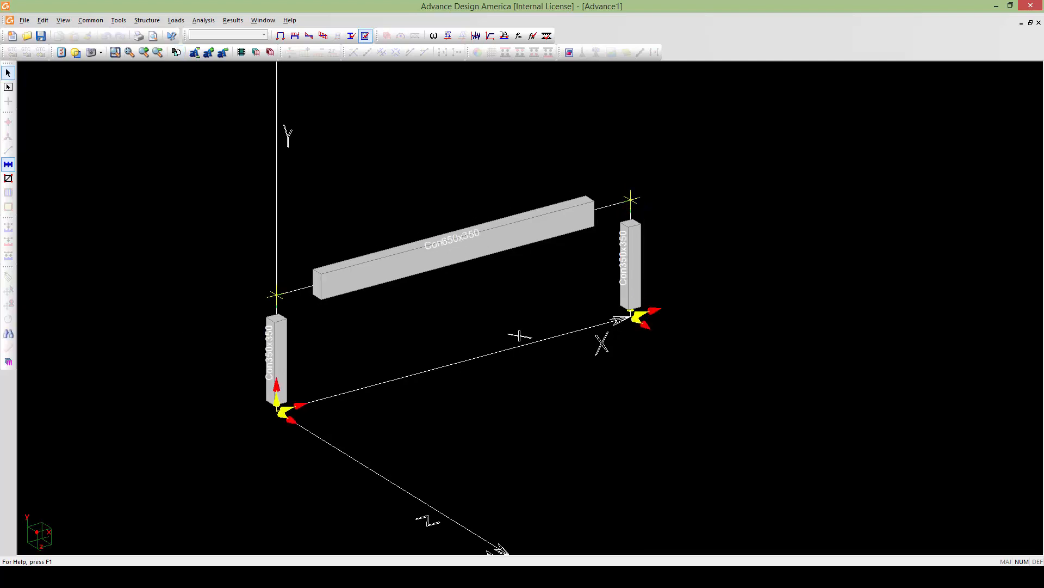
{"action": "middle_click_drag", "start_coordinate": [303, 339], "coordinate": [330, 336]}
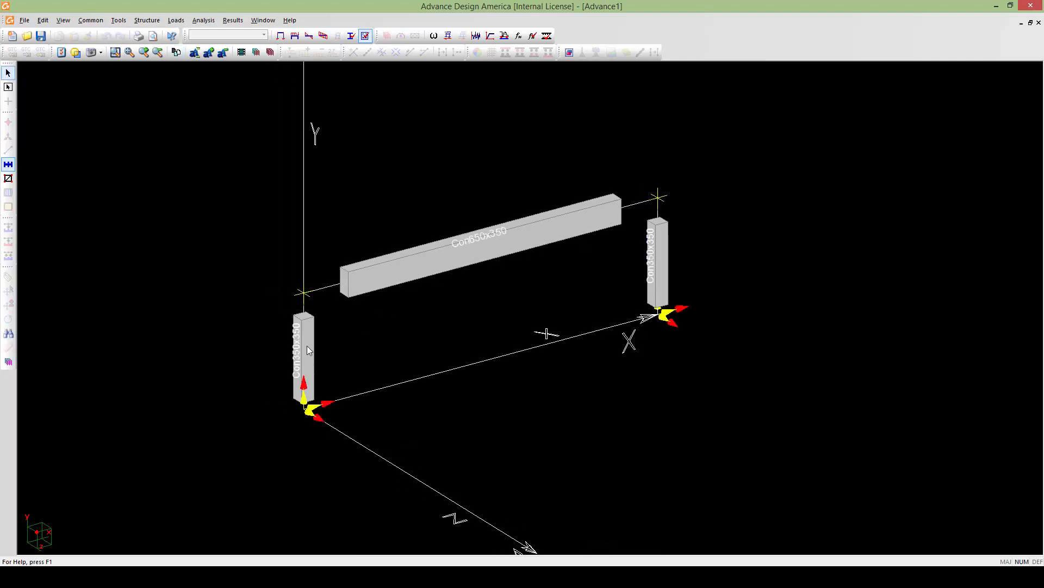
{"action": "left_click", "coordinate": [307, 349]}
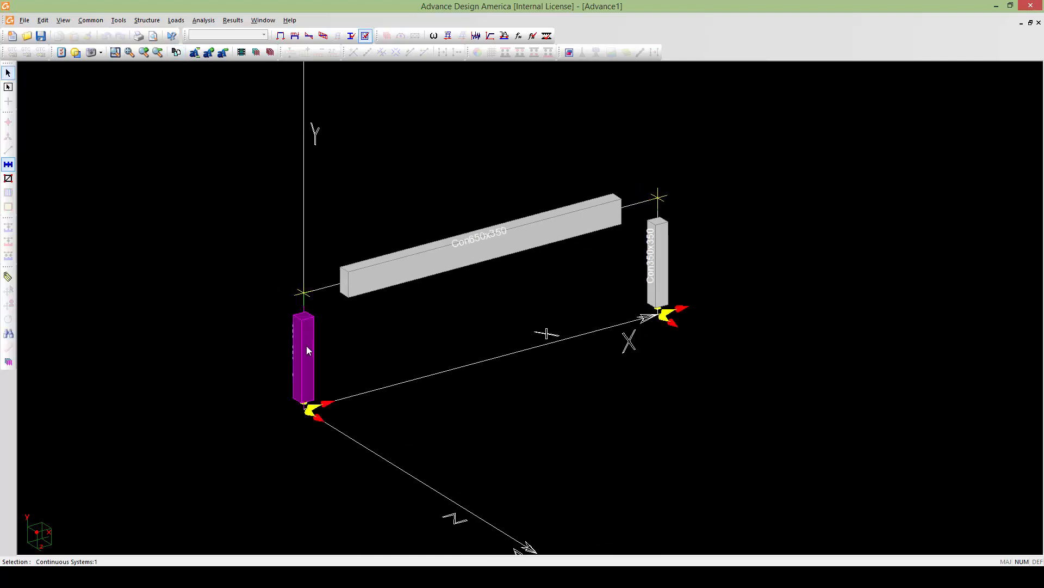
{"action": "left_click", "coordinate": [663, 280]}
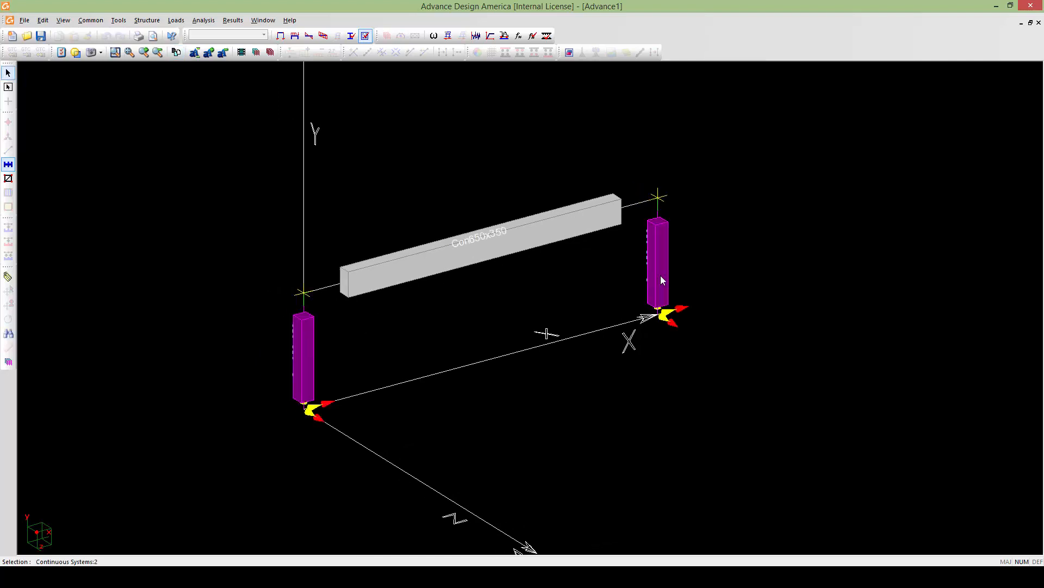
{"action": "left_click", "coordinate": [280, 36]}
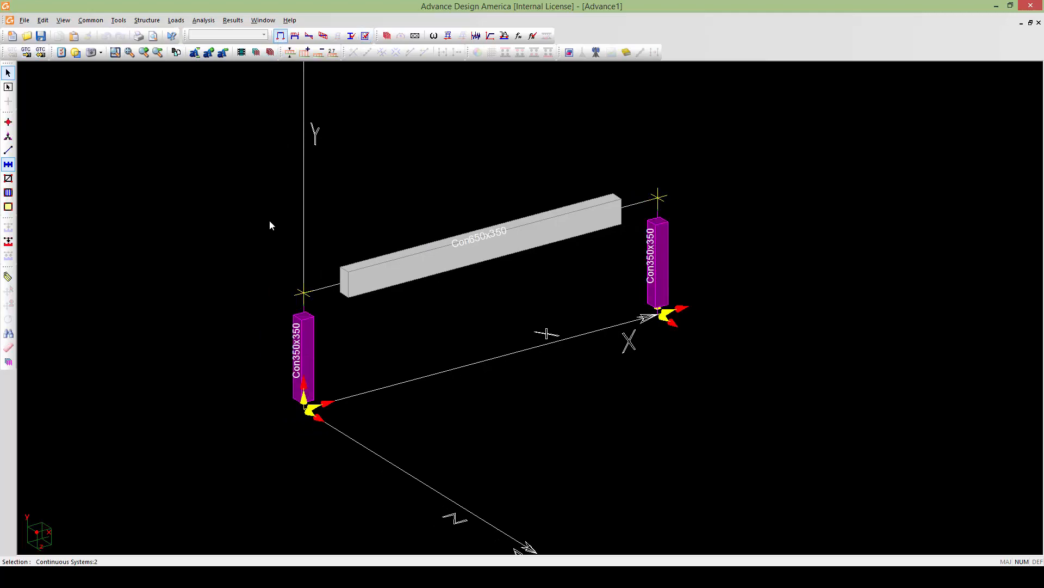
{"action": "key", "text": "alt+Return"}
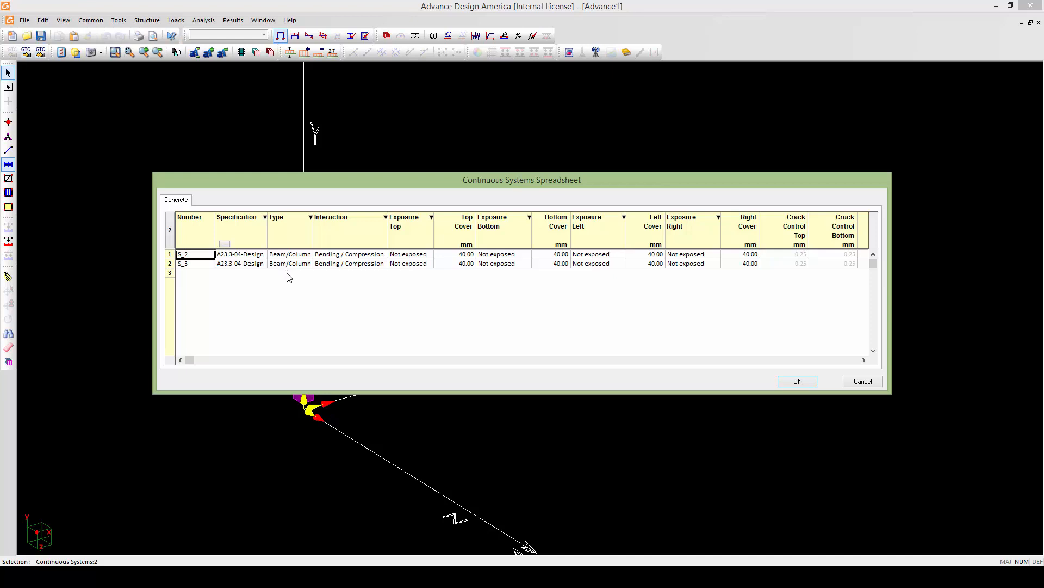
{"action": "left_click", "coordinate": [814, 383]}
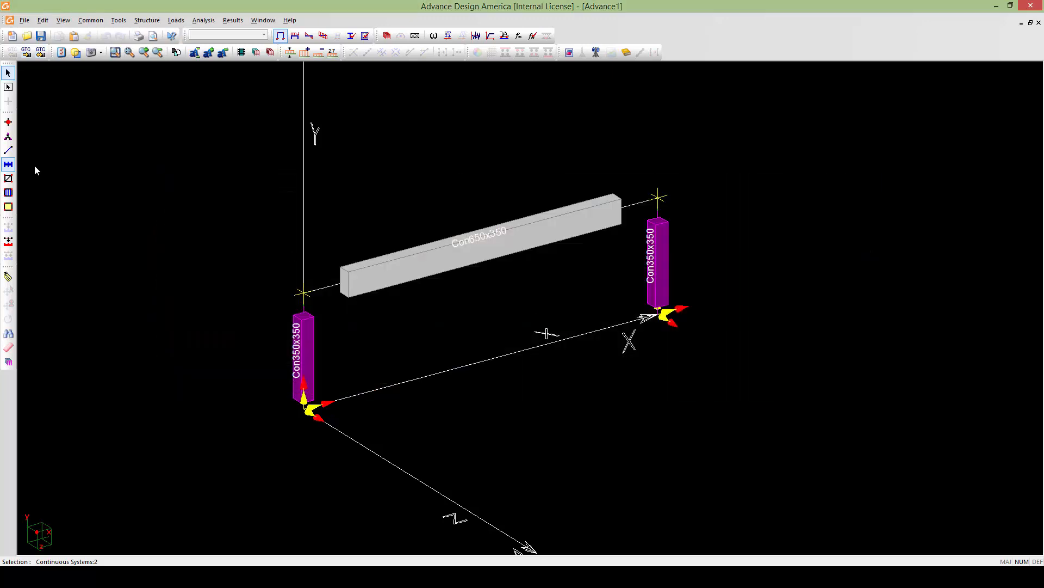
- Make members the active element type, open both columns' member properties and set the first column's shape to Con500x350
{"action": "left_click", "coordinate": [9, 151]}
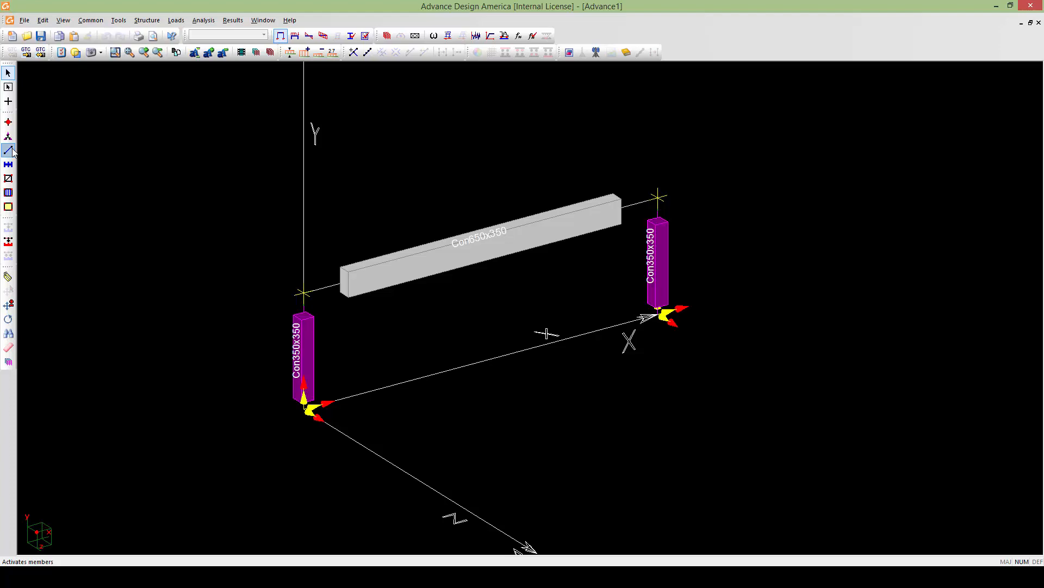
{"action": "left_click", "coordinate": [9, 151]}
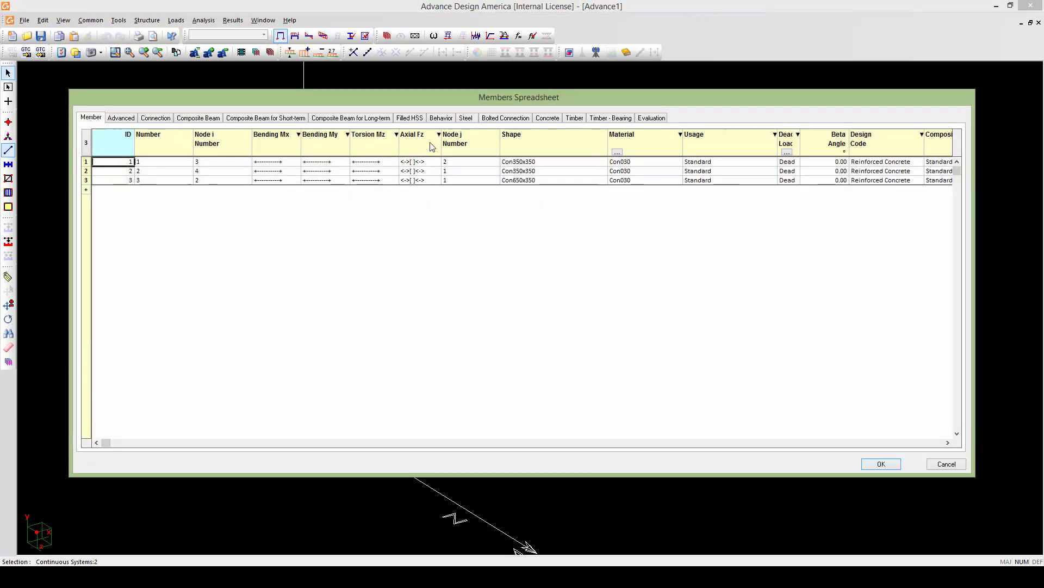
{"action": "left_click", "coordinate": [869, 464]}
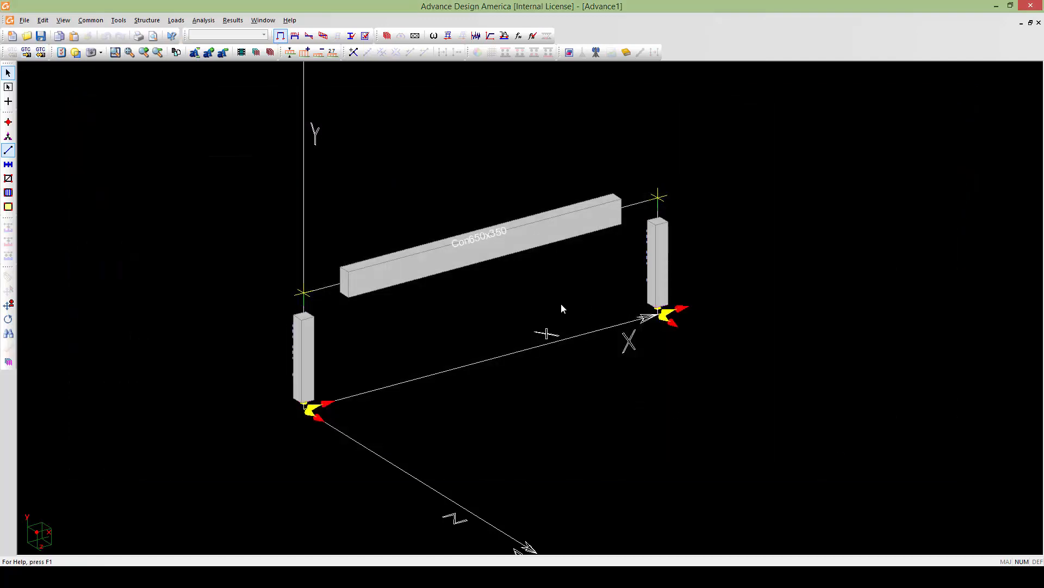
{"action": "left_click", "coordinate": [298, 355]}
{"action": "left_click", "coordinate": [654, 295], "text": "ctrl"}
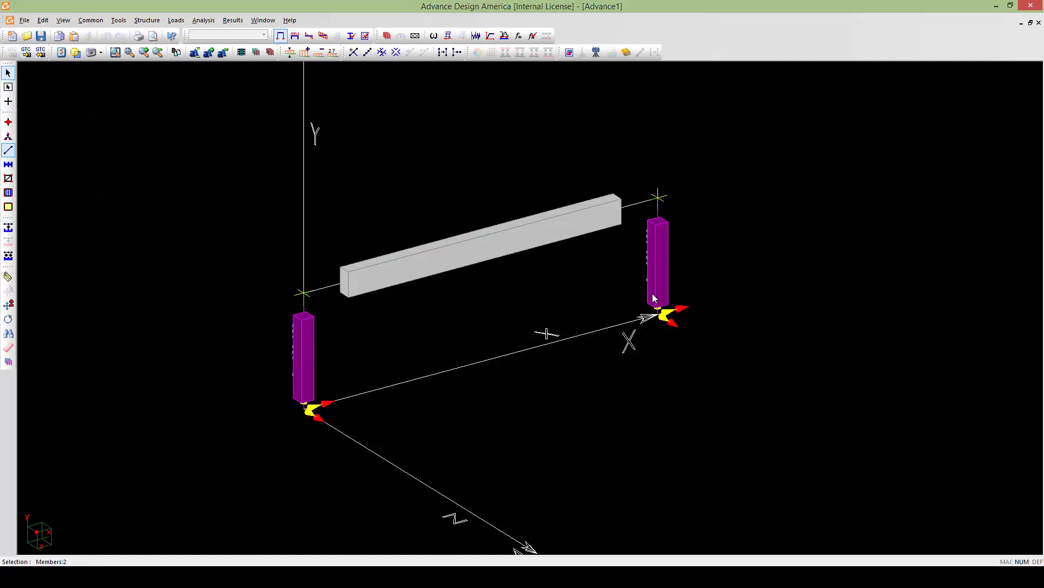
{"action": "double_click", "coordinate": [652, 293]}
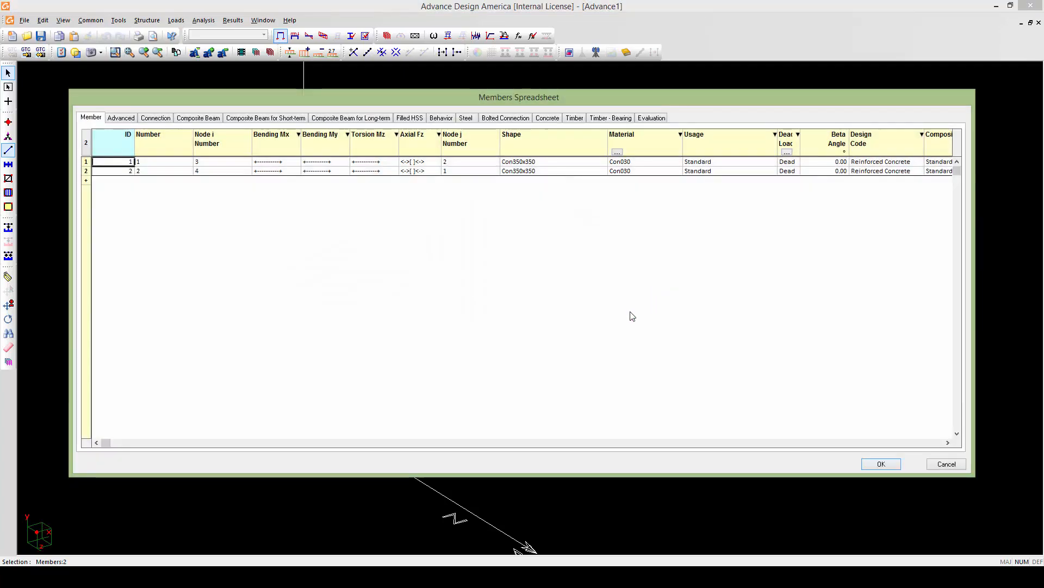
{"action": "double_click", "coordinate": [537, 164]}
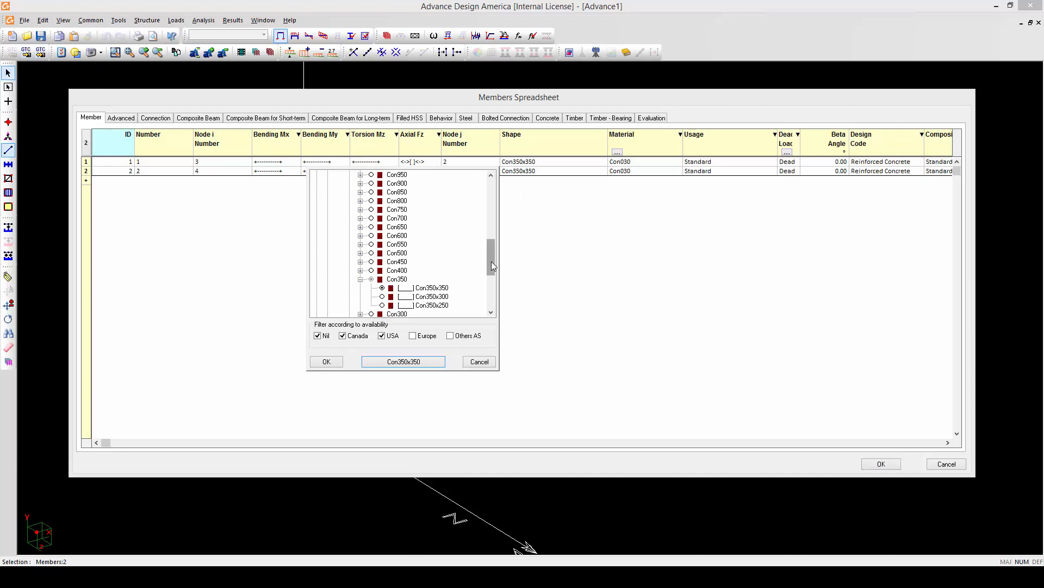
{"action": "left_click", "coordinate": [372, 254]}
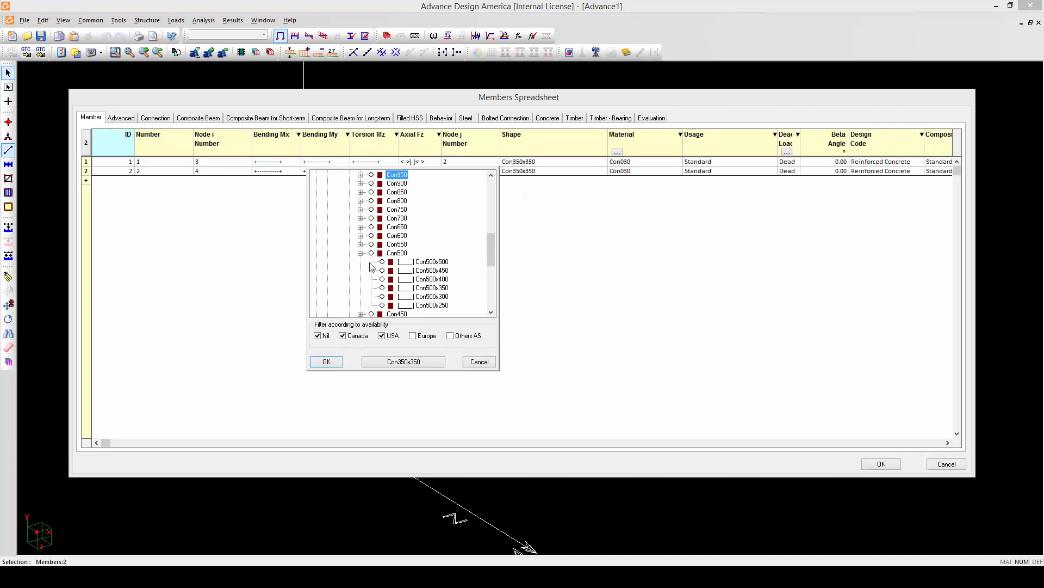
{"action": "left_click", "coordinate": [382, 288]}
{"action": "left_click", "coordinate": [325, 362]}
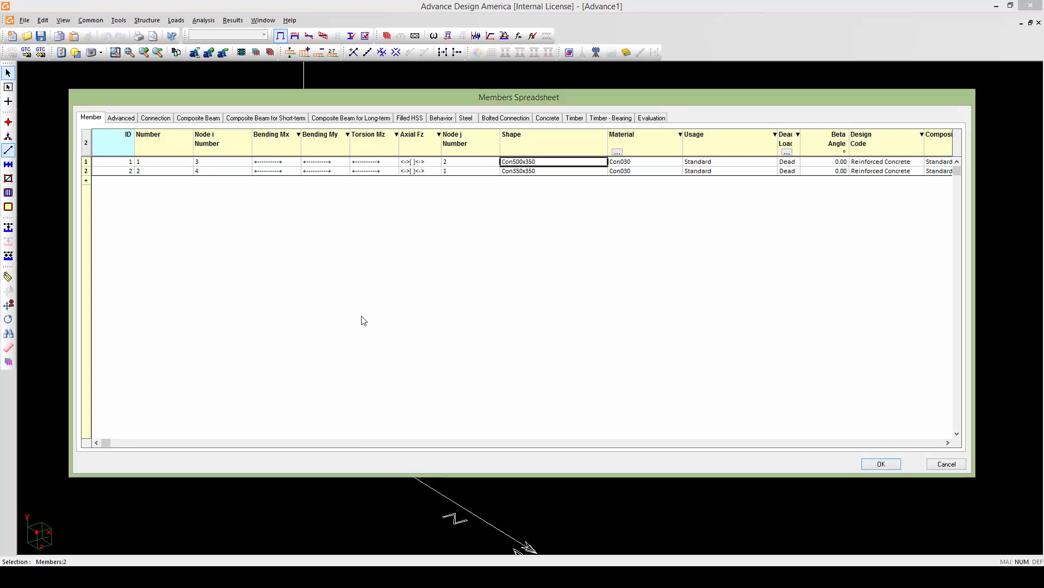
- Replace the second column's shape with Con500x350 and apply the member changes
{"action": "left_click", "coordinate": [526, 172]}
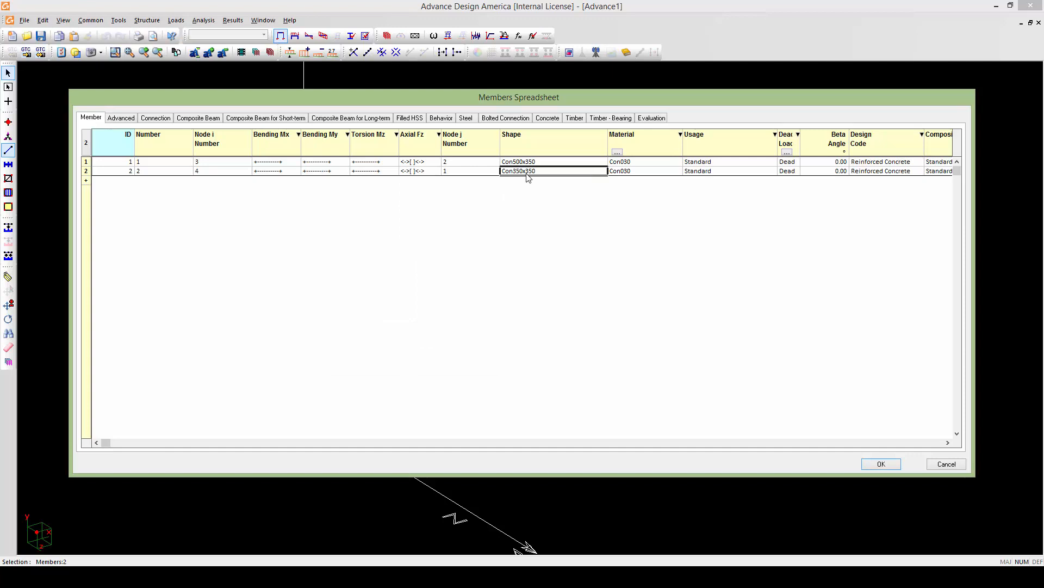
{"action": "right_click", "coordinate": [527, 175]}
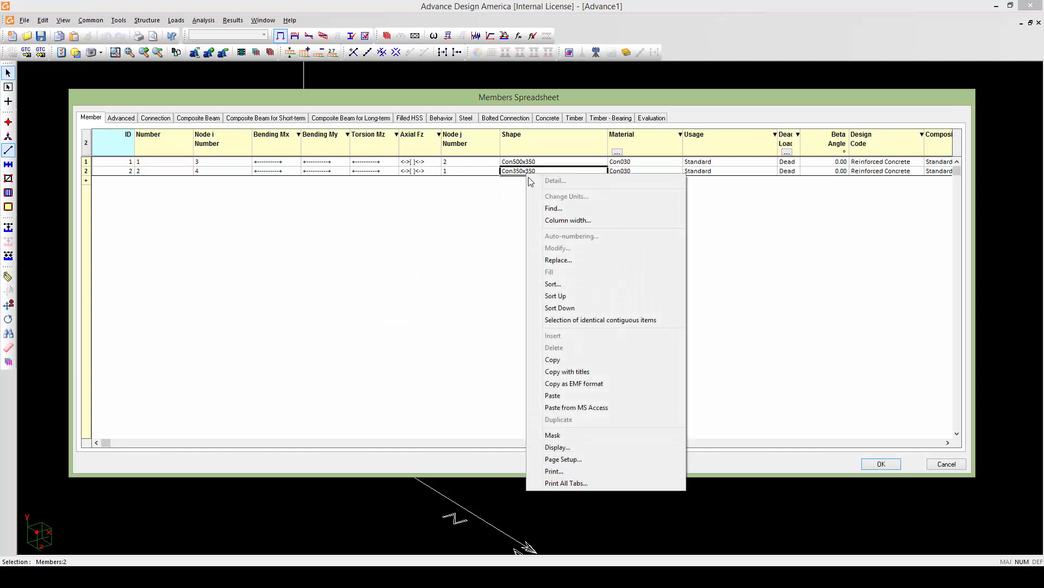
{"action": "left_click", "coordinate": [552, 260]}
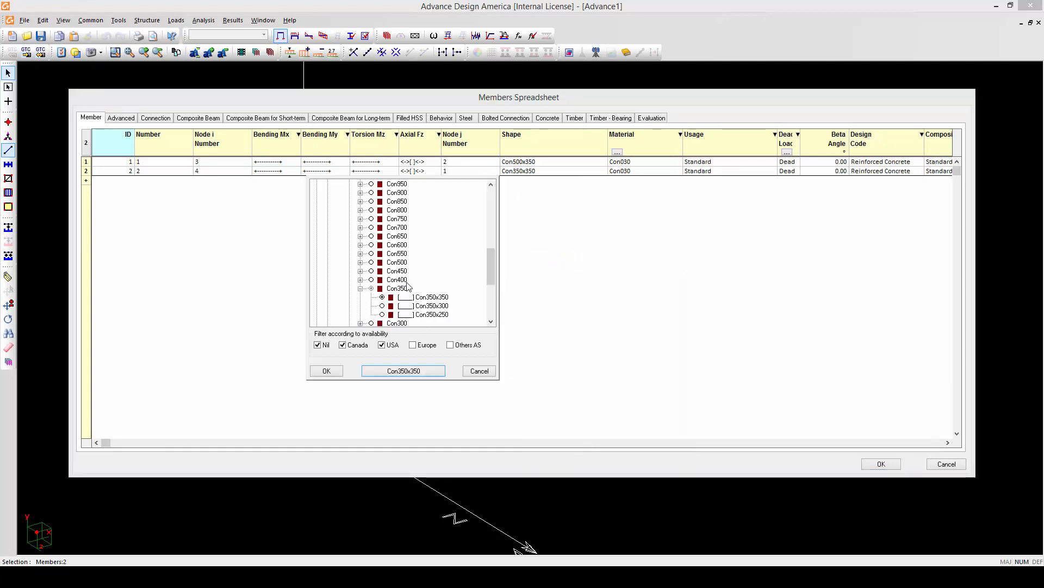
{"action": "left_click", "coordinate": [360, 262]}
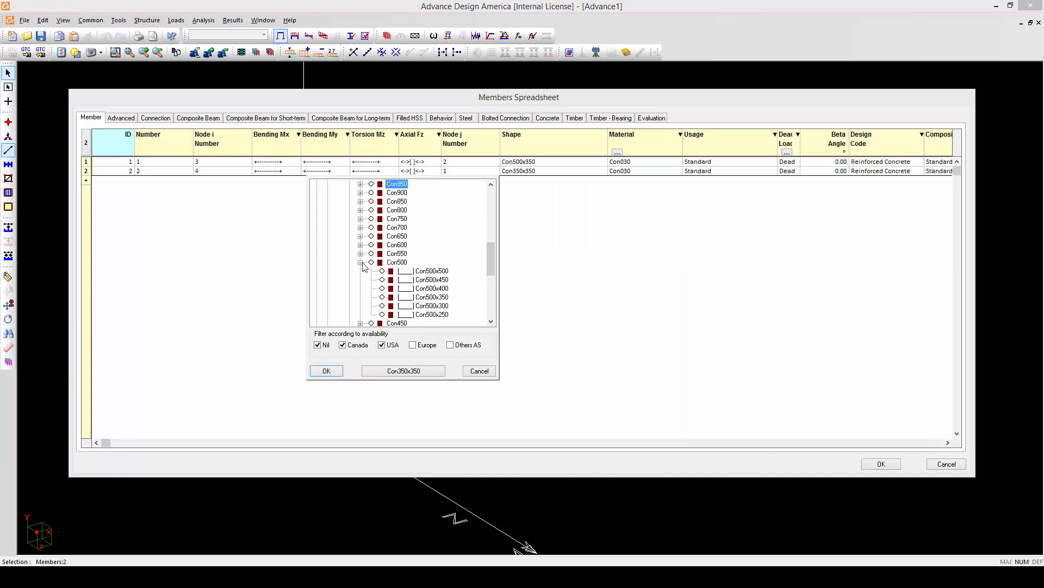
{"action": "left_click", "coordinate": [383, 297]}
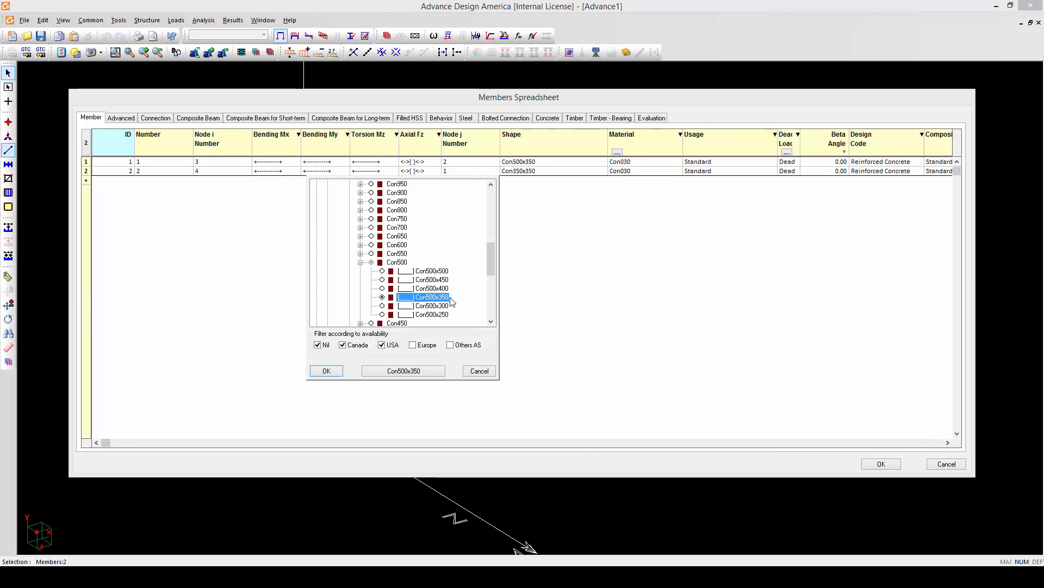
{"action": "left_click", "coordinate": [332, 370]}
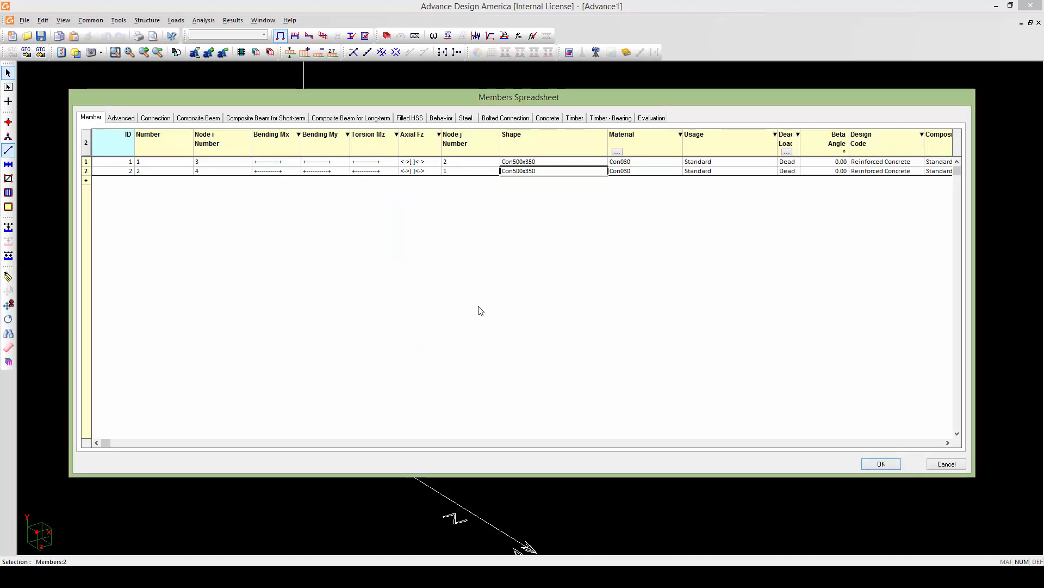
{"action": "left_click", "coordinate": [880, 464]}
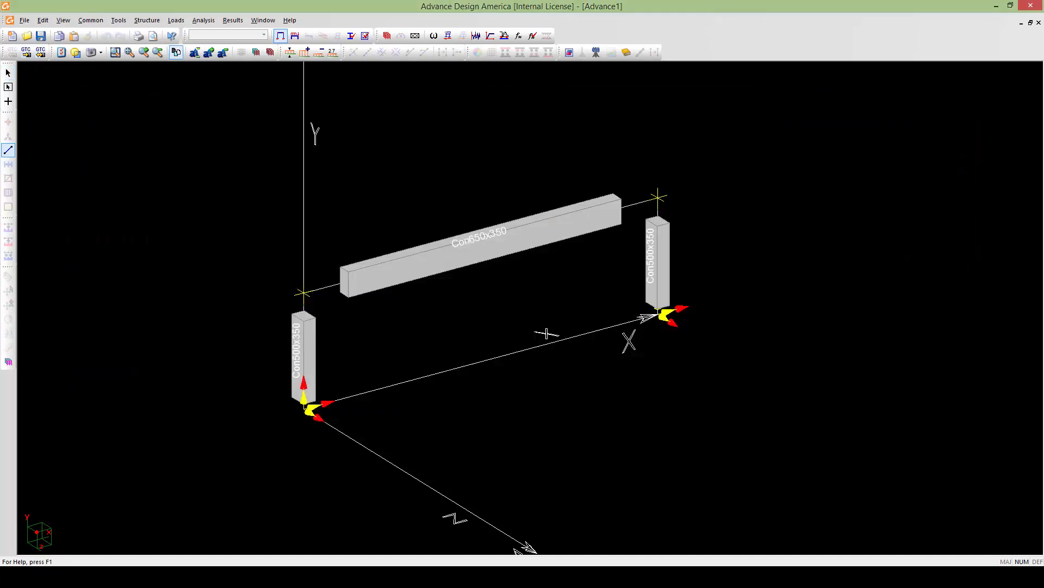
- Set the Beta Angle of both columns to 90° in the members spreadsheet
{"action": "scroll", "coordinate": [383, 342], "scroll_direction": "up", "scroll_amount": 3}
{"action": "scroll", "coordinate": [377, 348], "scroll_direction": "down", "scroll_amount": 4}
{"action": "mouse_move", "coordinate": [377, 349]}
{"action": "middle_mouse_down"}
{"action": "mouse_move", "coordinate": [327, 406]}
{"action": "mouse_move", "coordinate": [374, 432]}
{"action": "mouse_move", "coordinate": [375, 445]}
{"action": "mouse_move", "coordinate": [370, 392]}
{"action": "mouse_move", "coordinate": [347, 432]}
{"action": "middle_mouse_up"}
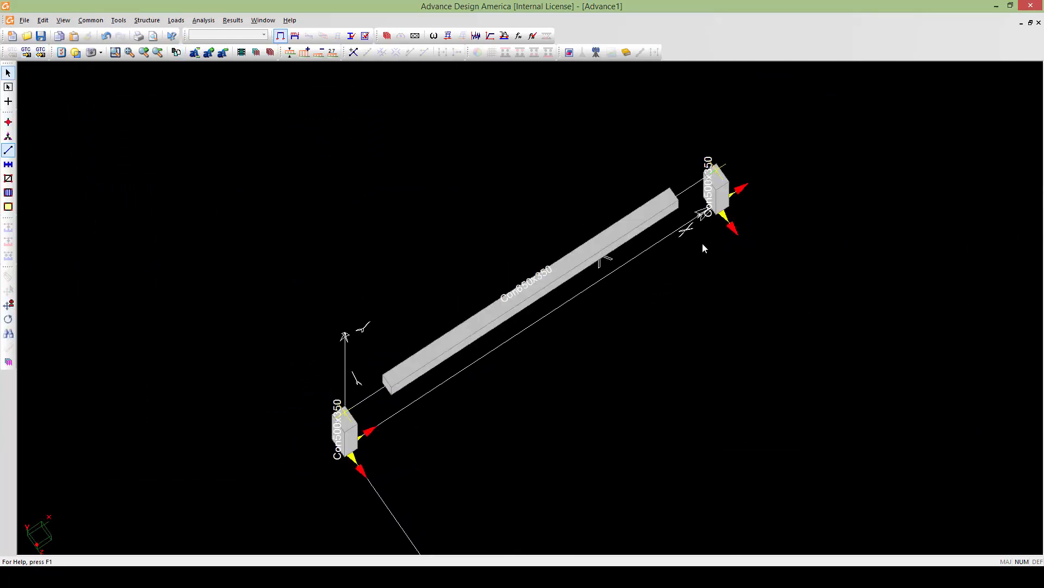
{"action": "left_click", "coordinate": [717, 199]}
{"action": "left_click", "coordinate": [351, 428]}
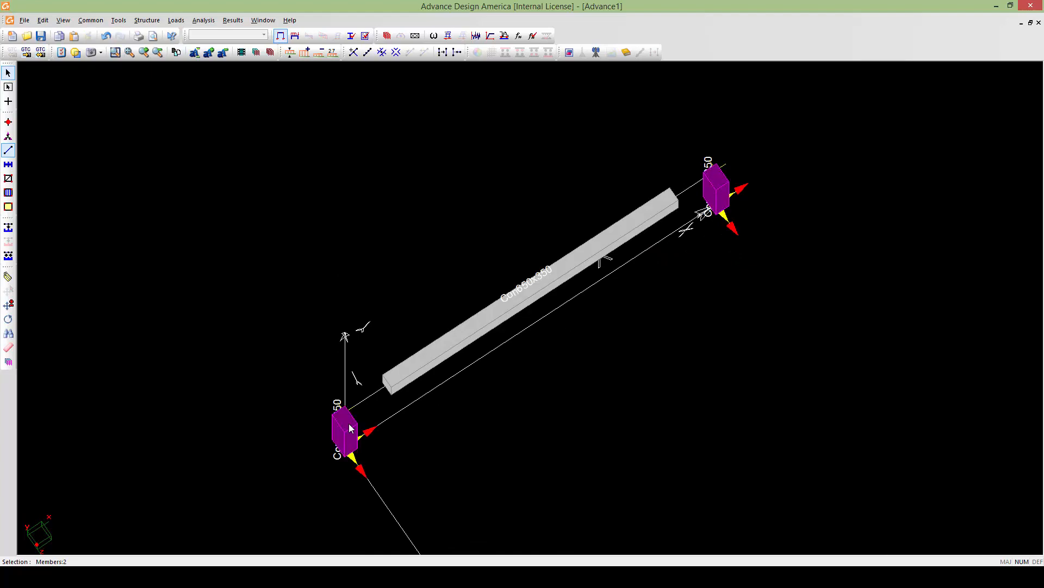
{"action": "double_click", "coordinate": [349, 428]}
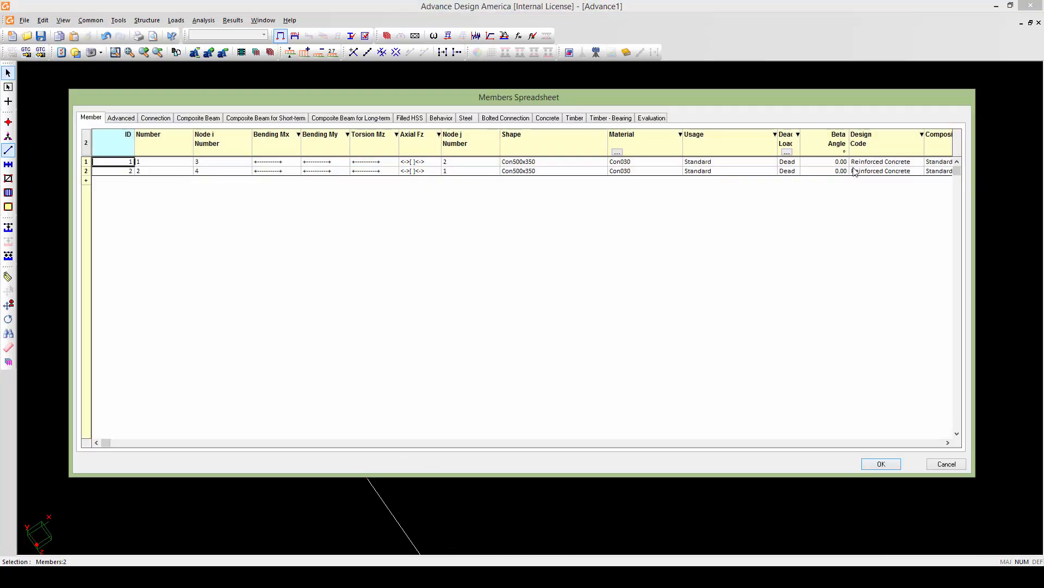
{"action": "left_click", "coordinate": [834, 142]}
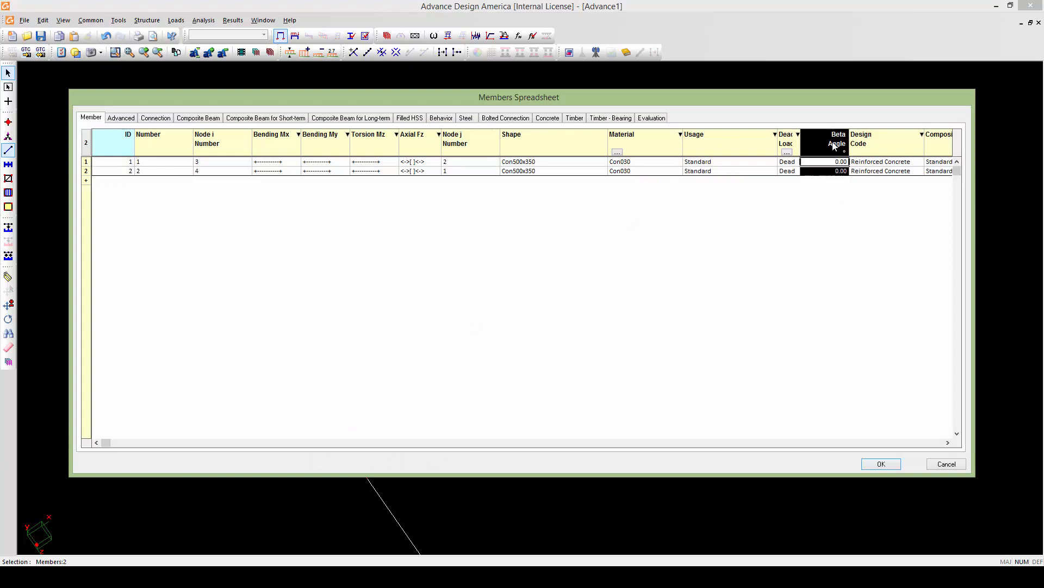
{"action": "right_click", "coordinate": [824, 170]}
{"action": "left_click", "coordinate": [842, 258]}
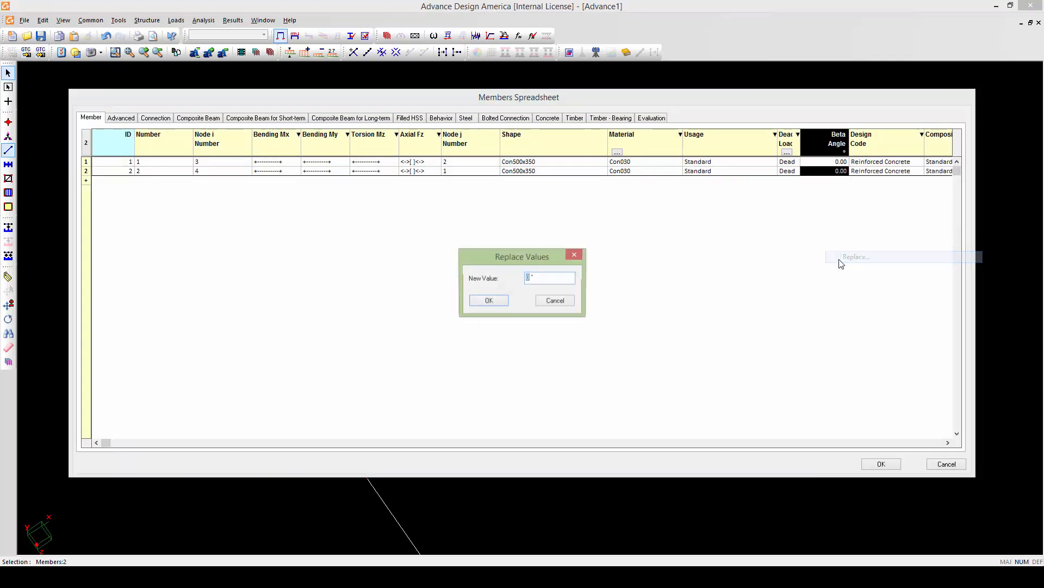
{"action": "type", "text": "90"}
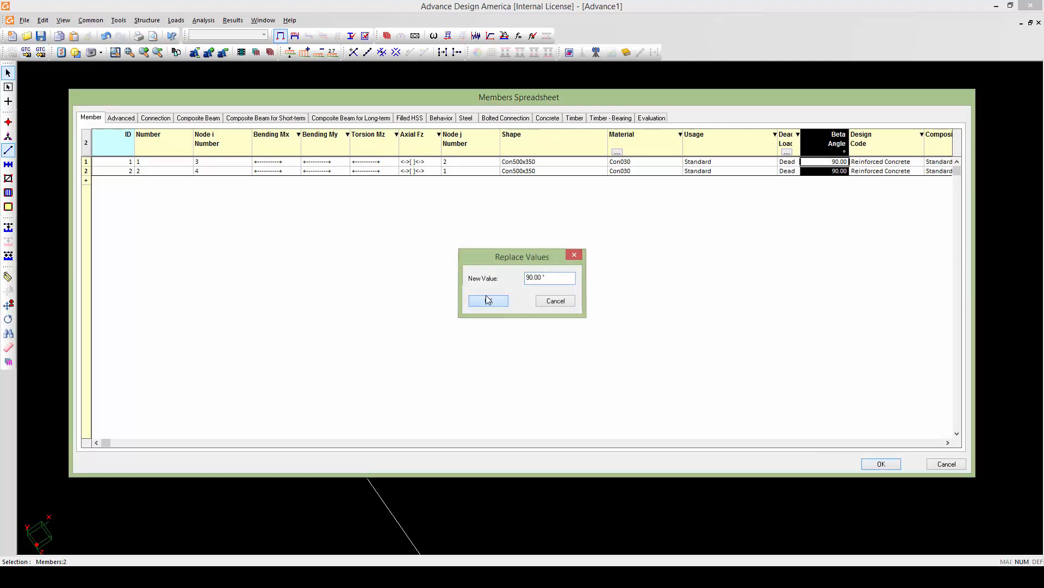
{"action": "left_click", "coordinate": [488, 300]}
{"action": "left_click", "coordinate": [882, 463]}
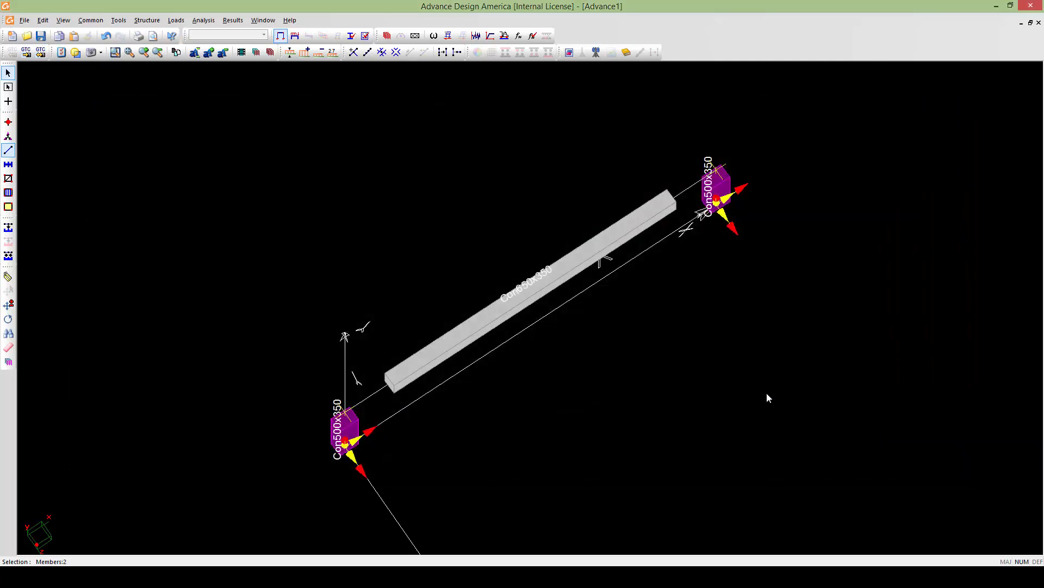
- Examine the orientation of both columns relative to the beam from above and in a 3D view of the frame
{"action": "middle_click_drag", "start_coordinate": [441, 435], "coordinate": [520, 395]}
{"action": "left_click", "coordinate": [501, 406]}
{"action": "scroll", "coordinate": [444, 416], "scroll_direction": "up", "scroll_amount": 5}
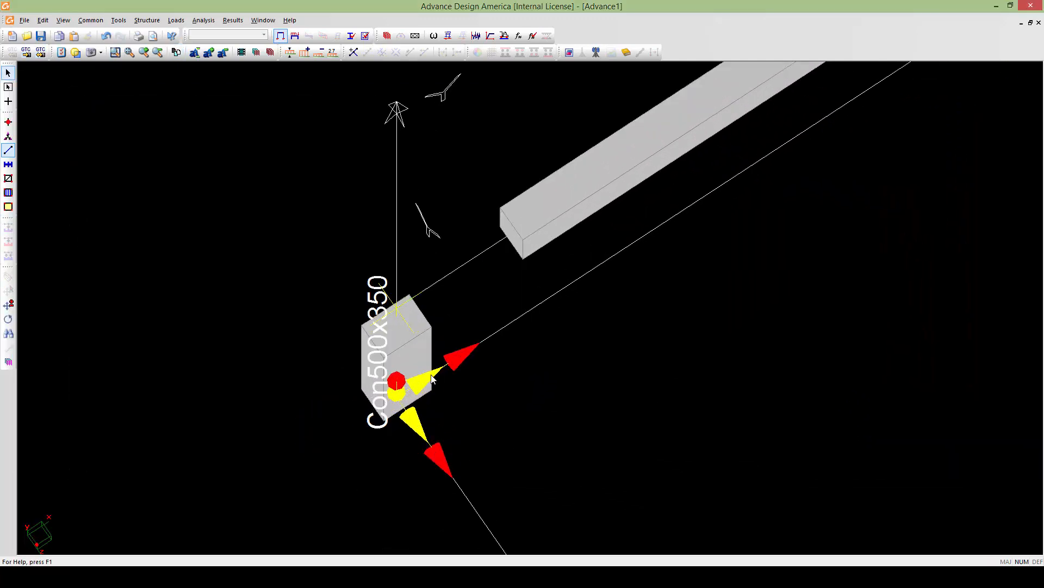
{"action": "scroll", "coordinate": [432, 379], "scroll_direction": "down", "scroll_amount": 5}
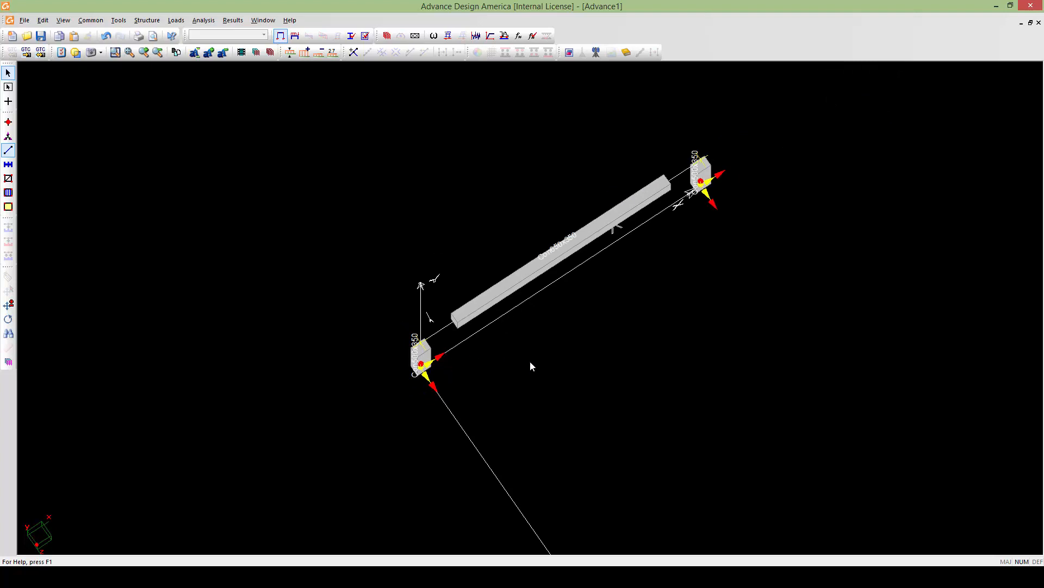
{"action": "mouse_move", "coordinate": [530, 362]}
{"action": "middle_mouse_down", "text": "shift"}
{"action": "mouse_move", "coordinate": [473, 345]}
{"action": "mouse_move", "coordinate": [559, 330]}
{"action": "mouse_move", "coordinate": [566, 341]}
{"action": "mouse_move", "coordinate": [568, 314]}
{"action": "middle_mouse_up", "text": "shift"}
{"action": "scroll", "coordinate": [566, 329], "scroll_direction": "up", "scroll_amount": 2}
{"action": "middle_click_drag", "start_coordinate": [564, 350], "coordinate": [553, 361]}
{"action": "scroll", "coordinate": [547, 380], "scroll_direction": "down", "scroll_amount": 1}
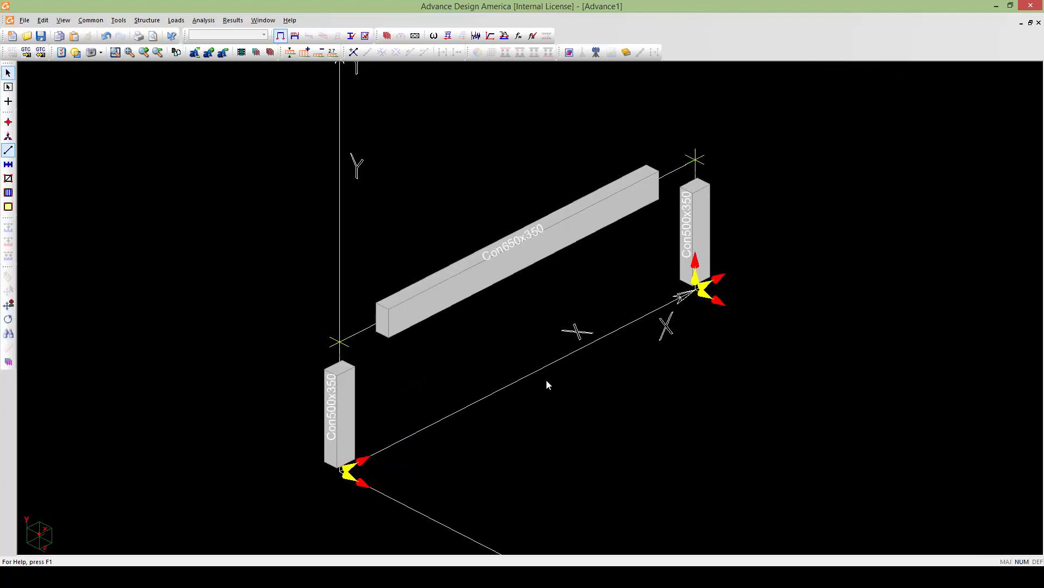
{"action": "scroll", "coordinate": [546, 377], "scroll_direction": "down", "scroll_amount": 1}
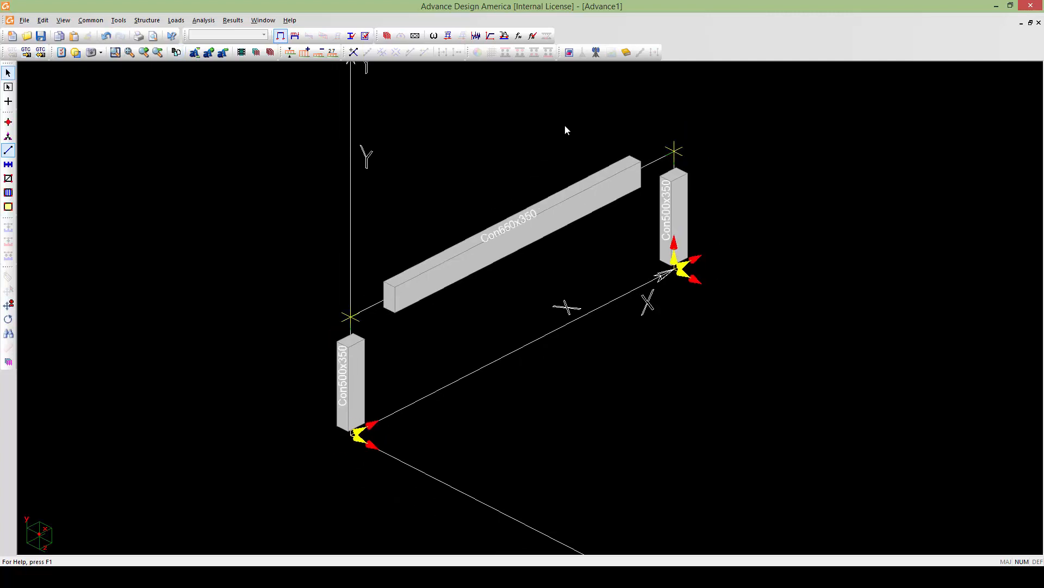
- Rerun the structural design of the frame, accepting deletion of the static analysis and the steel and timber design results
{"action": "middle_click_drag", "start_coordinate": [610, 113], "coordinate": [605, 120]}
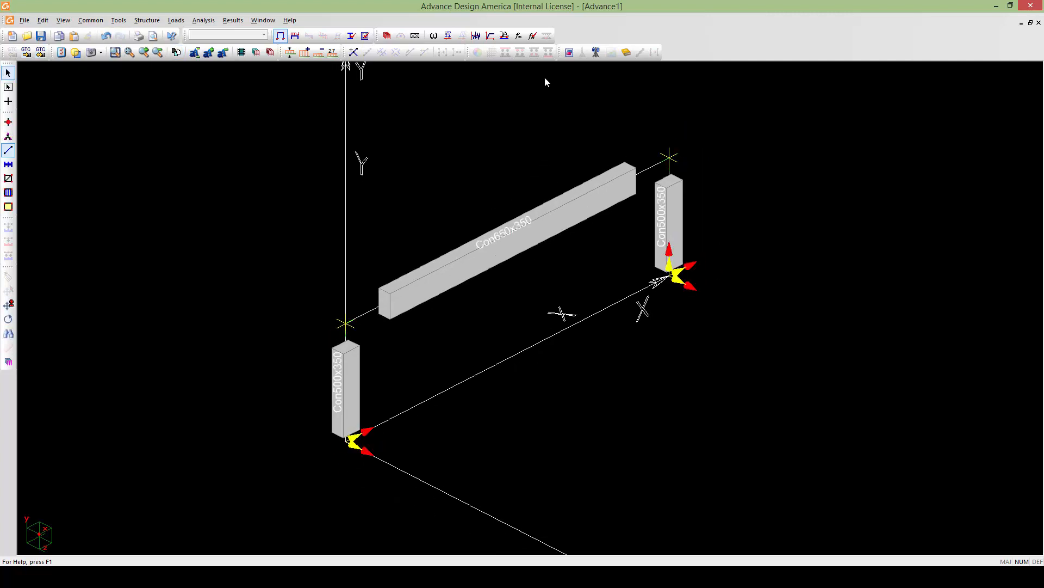
{"action": "left_click", "coordinate": [532, 36]}
{"action": "left_click", "coordinate": [516, 318]}
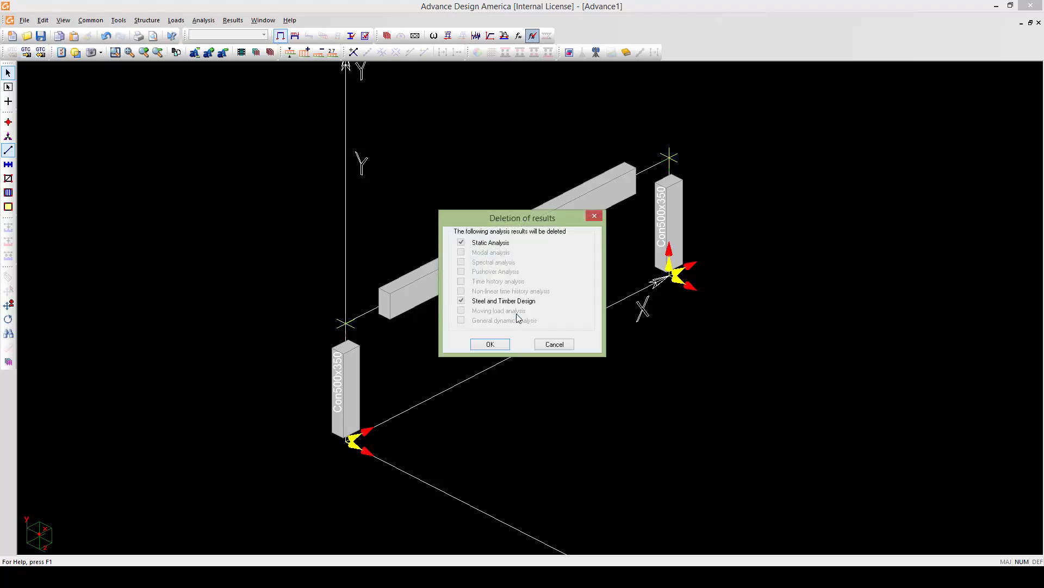
{"action": "left_click", "coordinate": [495, 345]}
{"action": "left_click", "coordinate": [101, 308]}
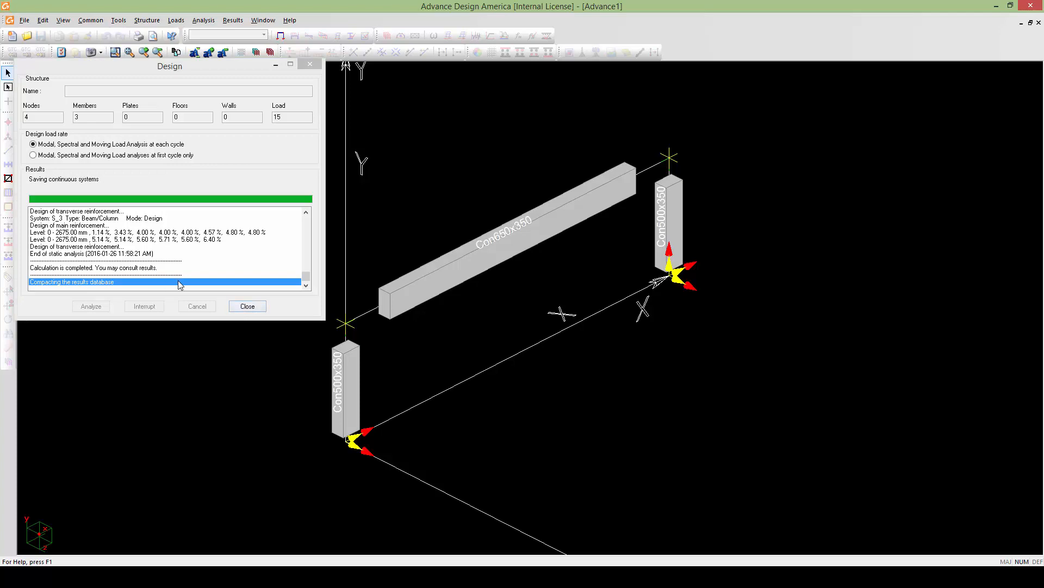
{"action": "left_click", "coordinate": [247, 305]}
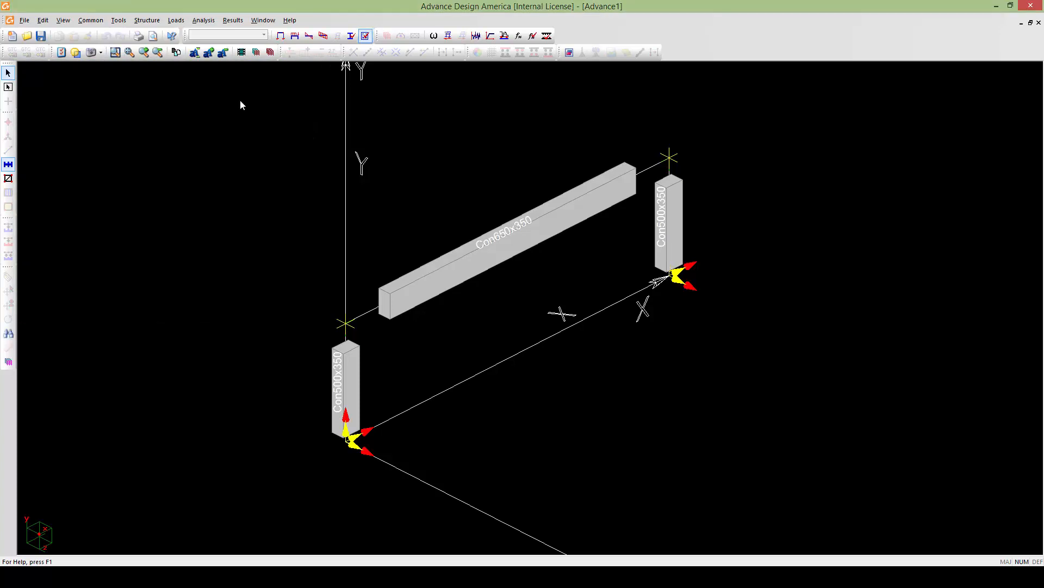
- Review the load combination summary for each combination's analysis status
{"action": "left_click", "coordinate": [232, 20]}
{"action": "mouse_move", "coordinate": [264, 34]}
{"action": "left_click", "coordinate": [323, 35]}
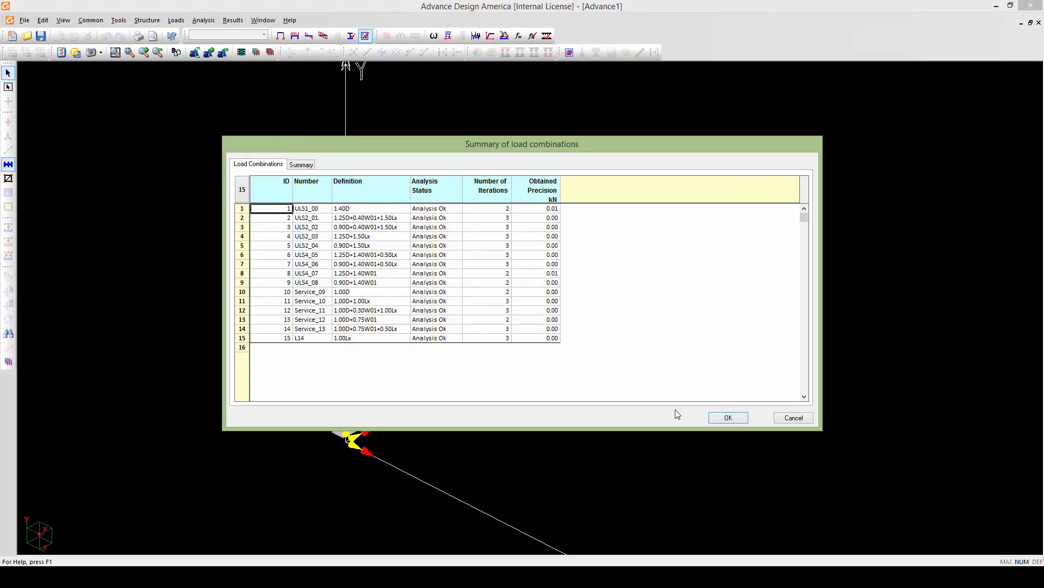
{"action": "left_click", "coordinate": [723, 418]}
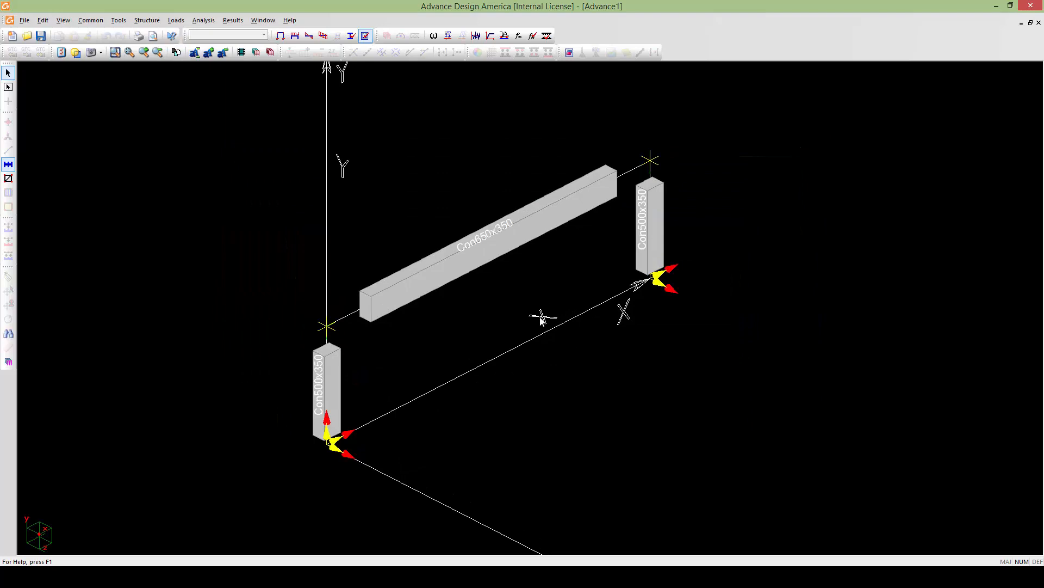
- Check the concrete design results for the beam and both columns, including the columns' design load rates and reinforcement ratio
{"action": "left_click", "coordinate": [232, 20]}
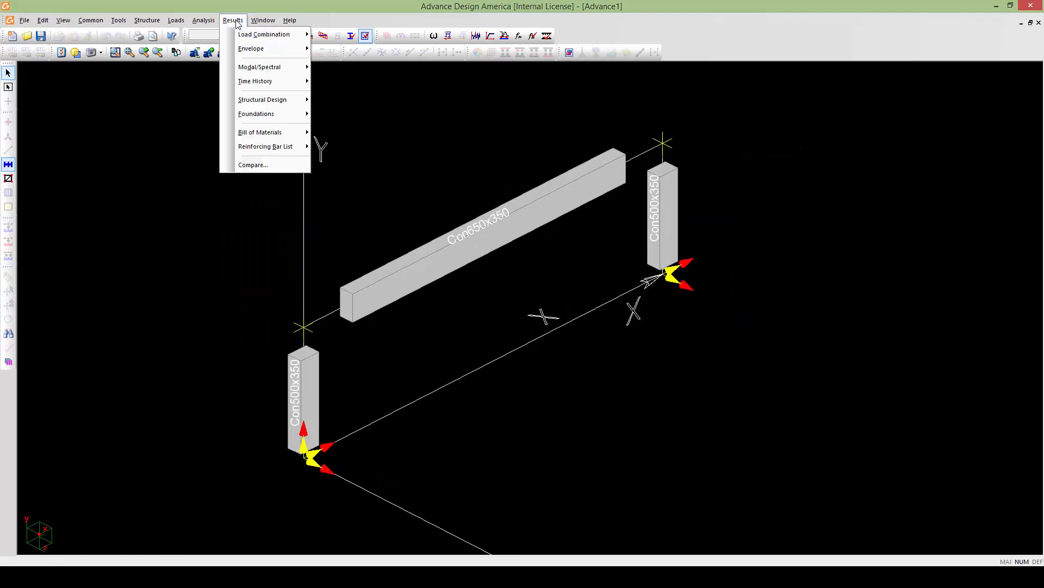
{"action": "mouse_move", "coordinate": [258, 100]}
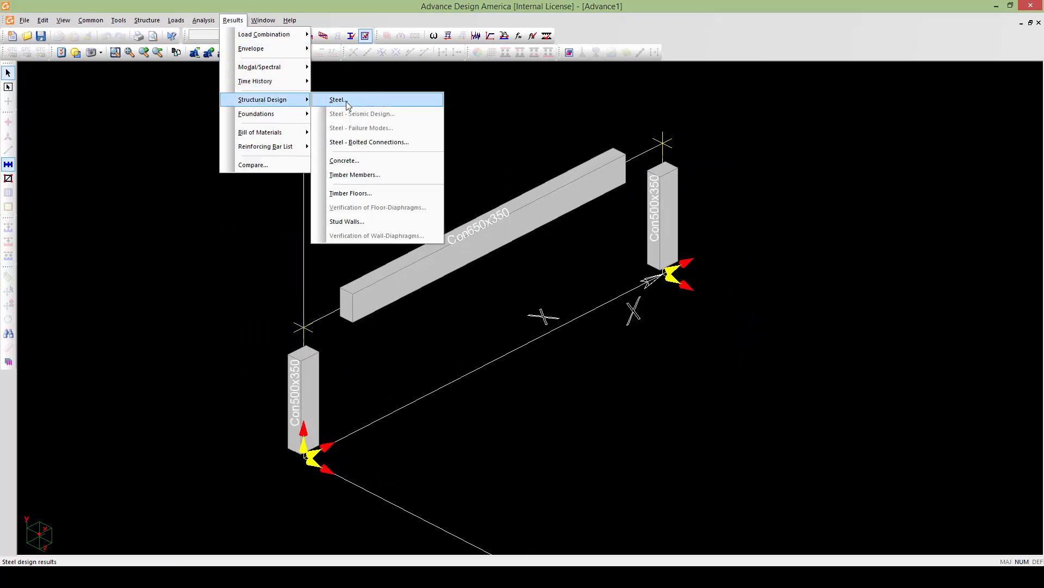
{"action": "left_click", "coordinate": [357, 161]}
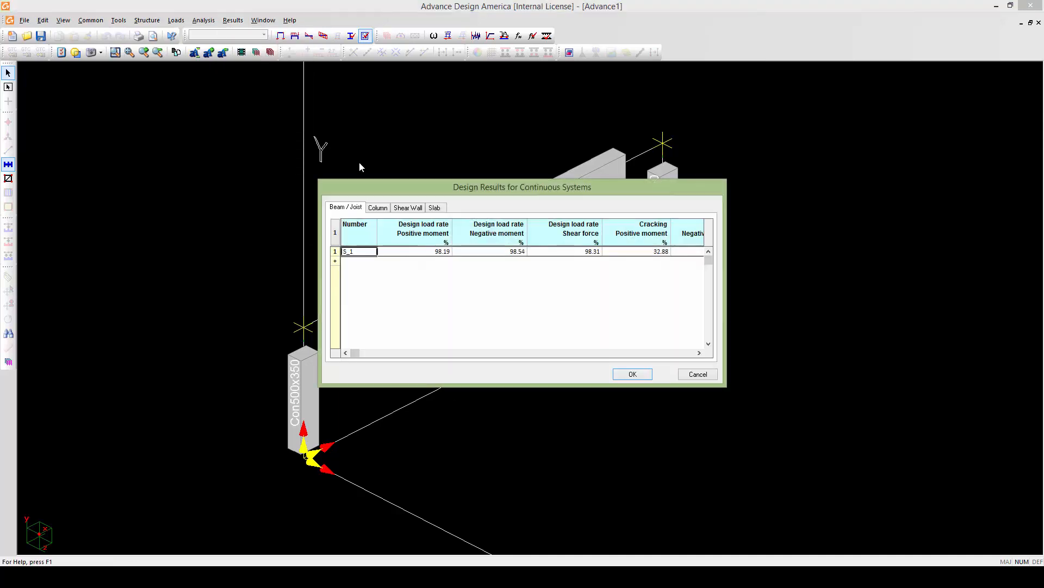
{"action": "left_click", "coordinate": [378, 207]}
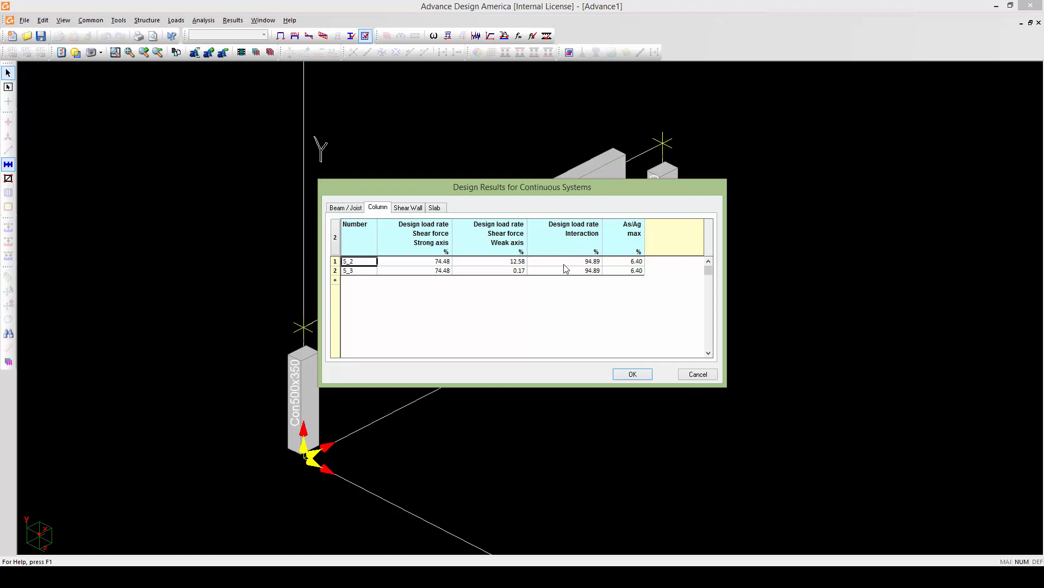
{"action": "left_click", "coordinate": [627, 375]}
- Open the rebar placement of the column at the origin, accept cross-section 1 at 2025 mm, and inspect its reinforcement layout
{"action": "middle_click_drag", "start_coordinate": [542, 357], "coordinate": [529, 343]}
{"action": "scroll", "coordinate": [530, 342], "scroll_direction": "down", "scroll_amount": 1}
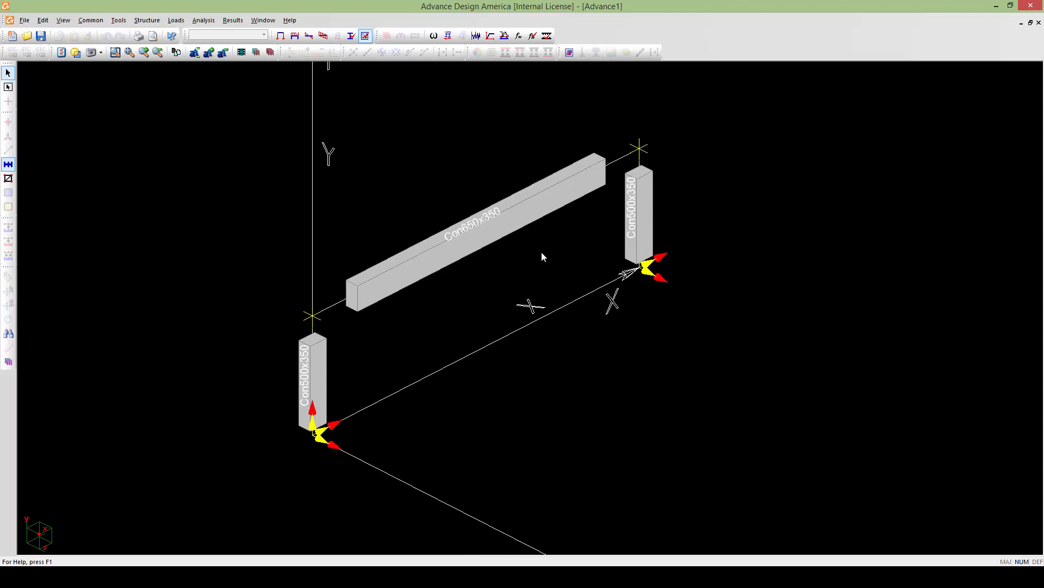
{"action": "middle_click_drag", "start_coordinate": [500, 306], "coordinate": [497, 307]}
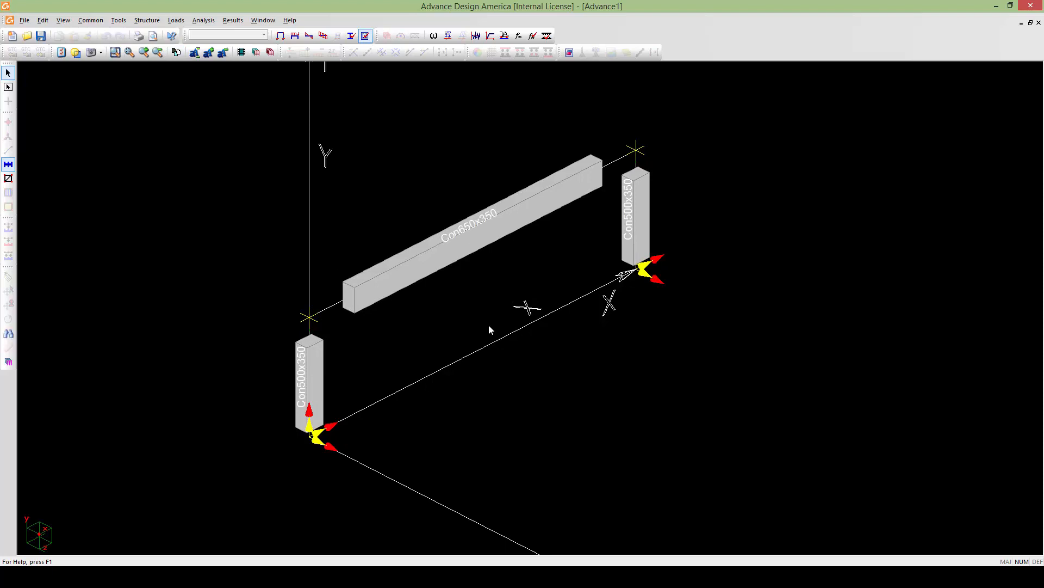
{"action": "left_click", "coordinate": [318, 366]}
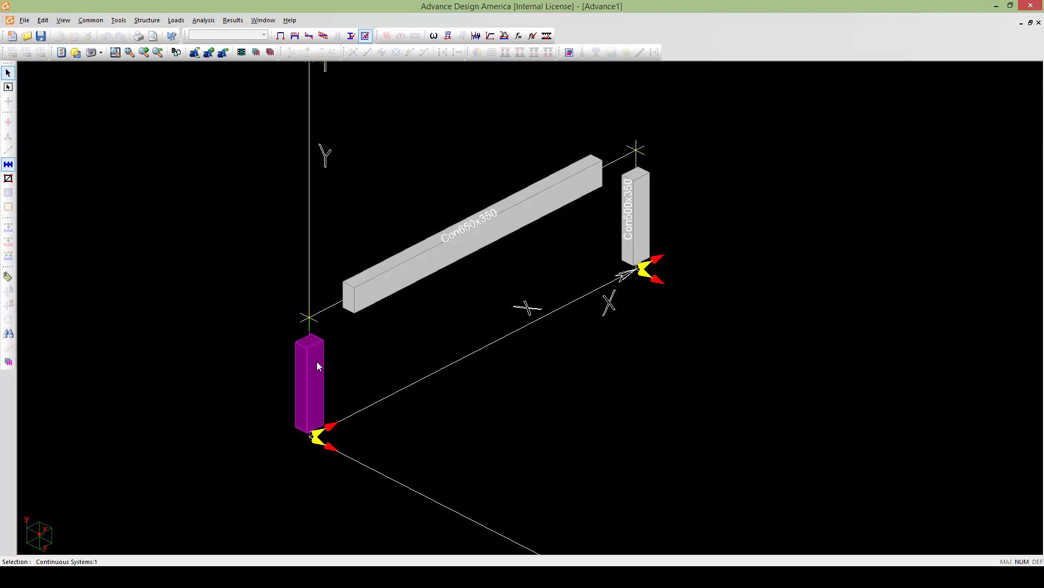
{"action": "left_click", "coordinate": [365, 36]}
{"action": "left_click", "coordinate": [314, 375]}
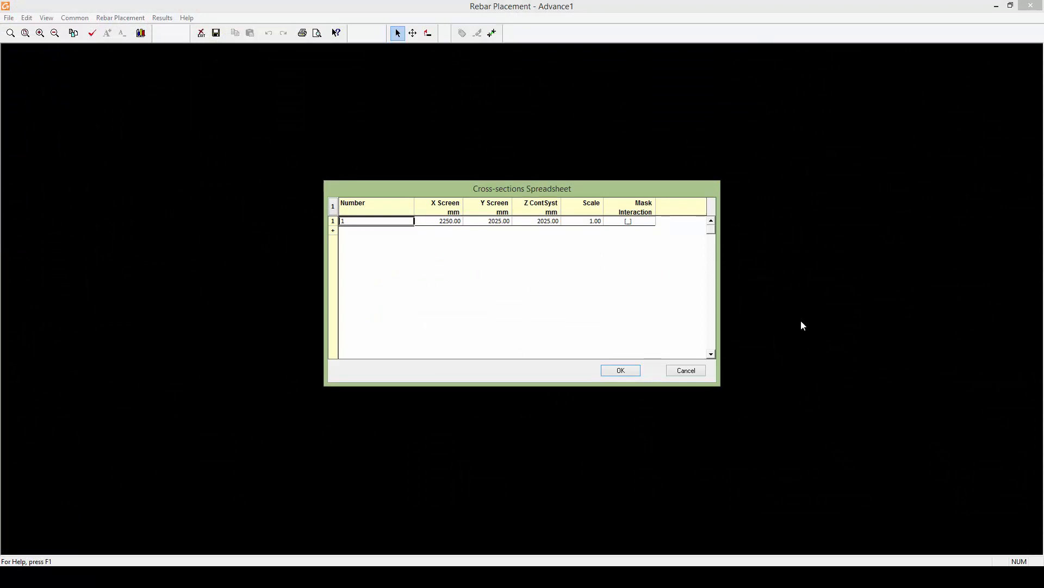
{"action": "left_click", "coordinate": [621, 370]}
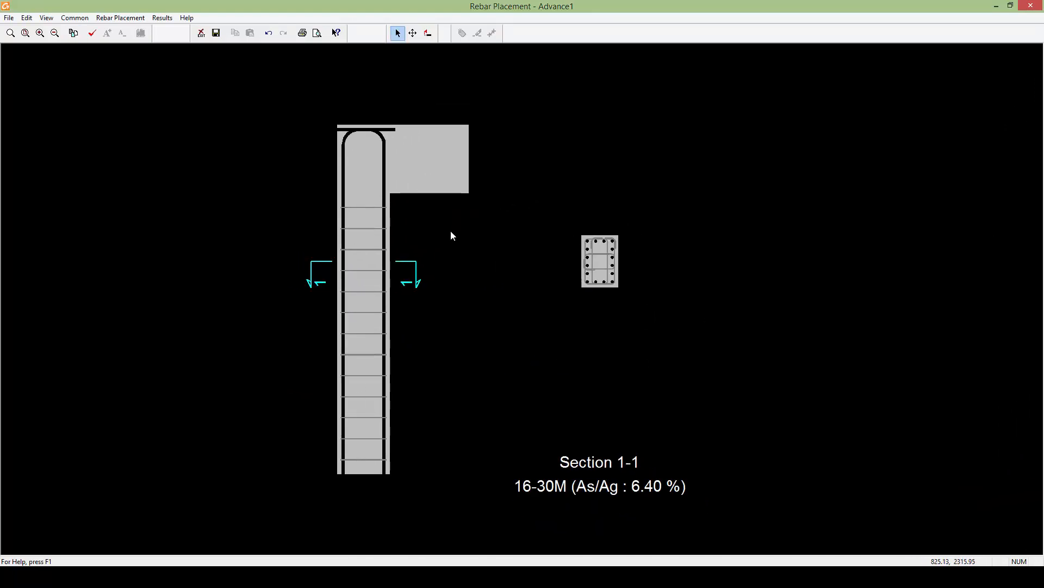
{"action": "scroll", "coordinate": [453, 266], "scroll_direction": "down", "scroll_amount": 1}
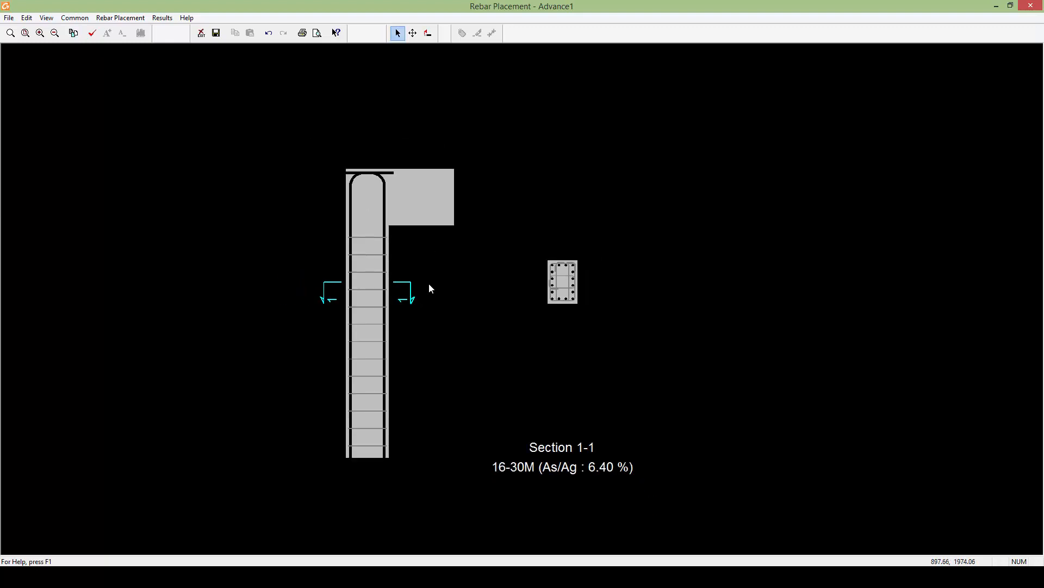
{"action": "scroll", "coordinate": [427, 284], "scroll_direction": "down", "scroll_amount": 1}
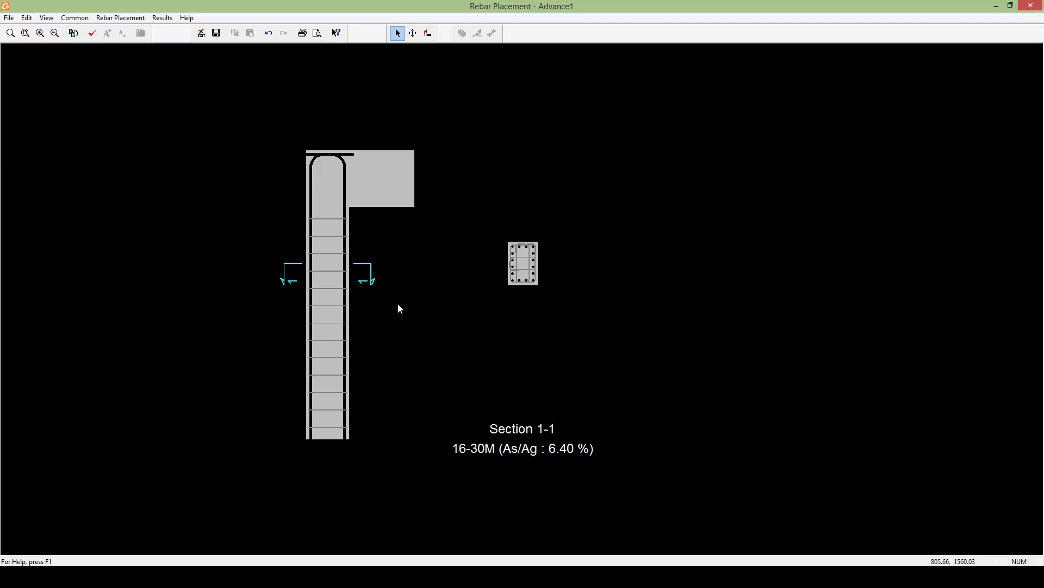
- Examine the column's reinforcement elevation and its Section 1-1
{"action": "mouse_move", "coordinate": [399, 305]}
{"action": "middle_mouse_down"}
{"action": "mouse_move", "coordinate": [423, 310]}
{"action": "mouse_move", "coordinate": [403, 316]}
{"action": "mouse_move", "coordinate": [457, 278]}
{"action": "middle_mouse_up"}
{"action": "scroll", "coordinate": [424, 313], "scroll_direction": "down", "scroll_amount": 1}
{"action": "scroll", "coordinate": [464, 301], "scroll_direction": "up", "scroll_amount": 3}
{"action": "scroll", "coordinate": [464, 300], "scroll_direction": "up", "scroll_amount": 2}
{"action": "scroll", "coordinate": [456, 278], "scroll_direction": "down", "scroll_amount": 1}
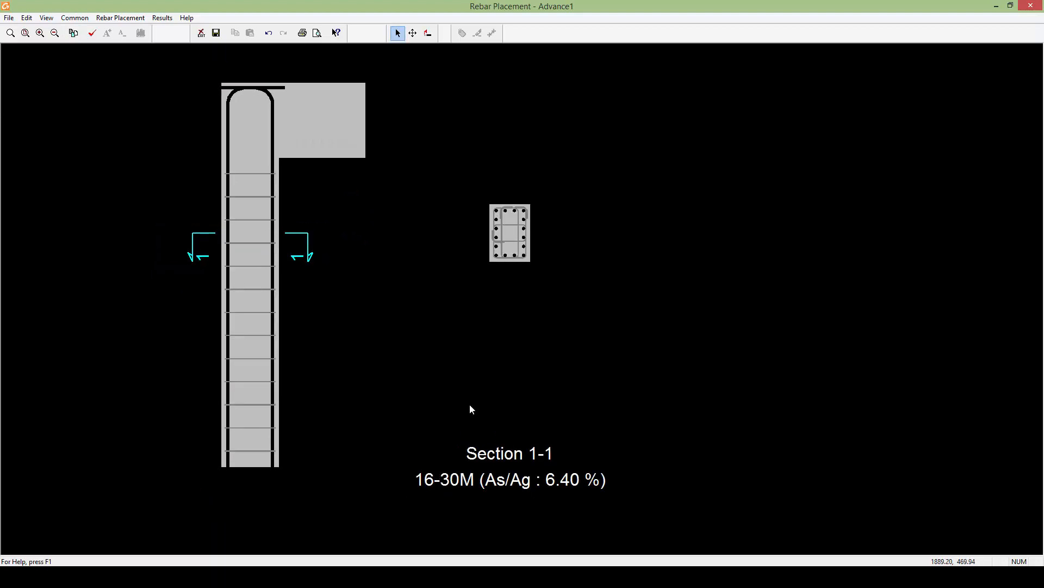
{"action": "middle_click_drag", "start_coordinate": [469, 403], "coordinate": [475, 426]}
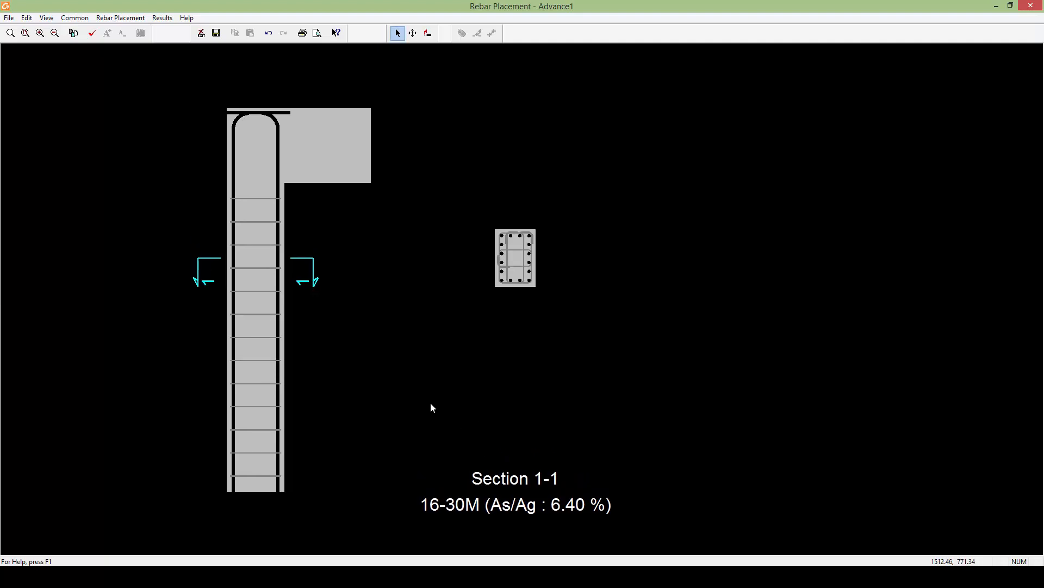
{"action": "mouse_move", "coordinate": [431, 403]}
{"action": "middle_mouse_down"}
{"action": "mouse_move", "coordinate": [428, 389]}
{"action": "mouse_move", "coordinate": [422, 403]}
{"action": "middle_mouse_up"}
{"action": "scroll", "coordinate": [427, 388], "scroll_direction": "down", "scroll_amount": 1}
{"action": "scroll", "coordinate": [421, 405], "scroll_direction": "up", "scroll_amount": 1}
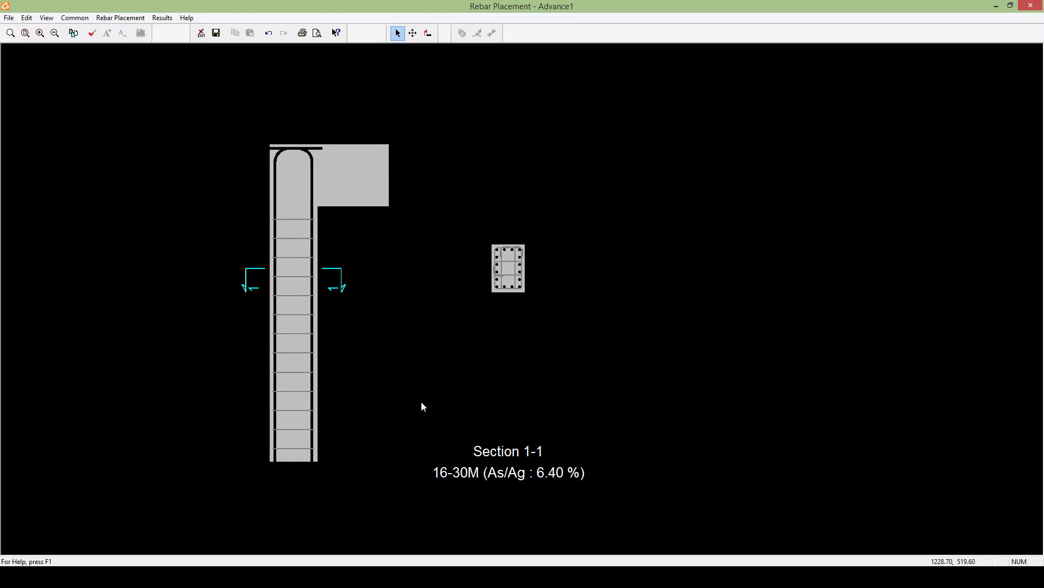
{"action": "scroll", "coordinate": [424, 384], "scroll_direction": "down", "scroll_amount": 1}
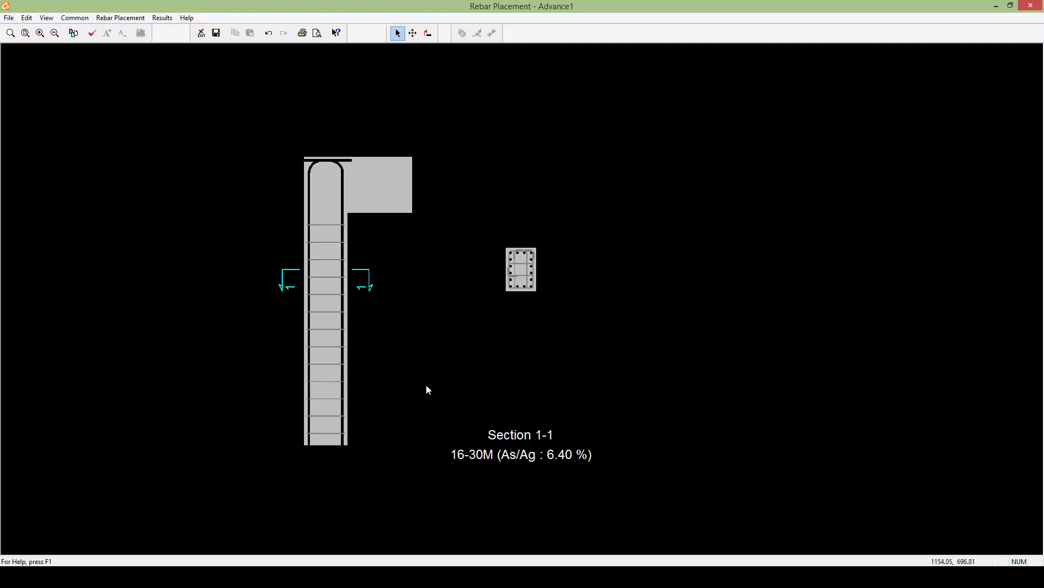
{"action": "middle_click_drag", "start_coordinate": [426, 383], "coordinate": [416, 383]}
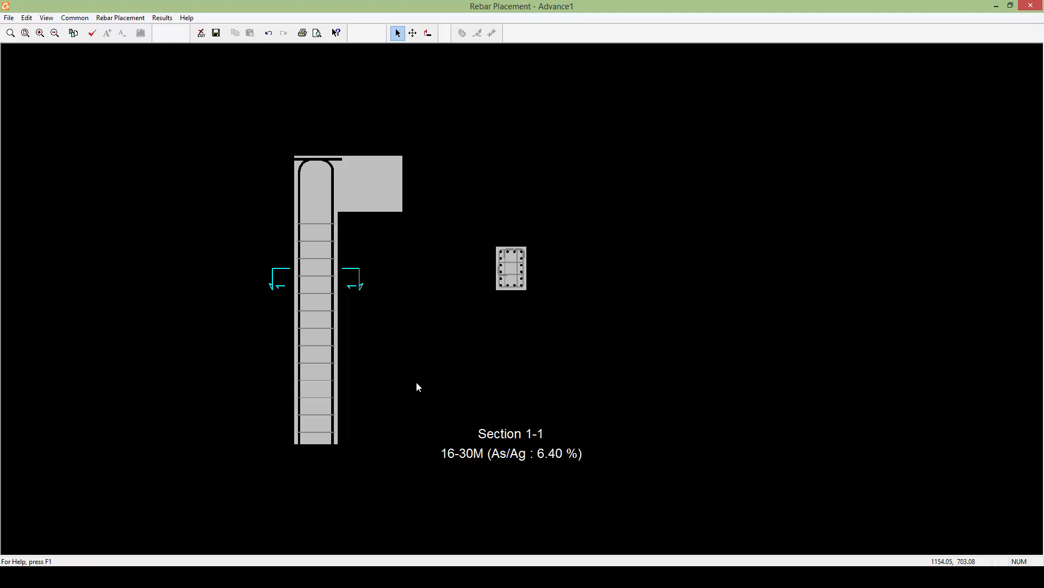
{"action": "middle_click_drag", "start_coordinate": [439, 347], "coordinate": [432, 354]}
{"action": "scroll", "coordinate": [432, 355], "scroll_direction": "up", "scroll_amount": 1}
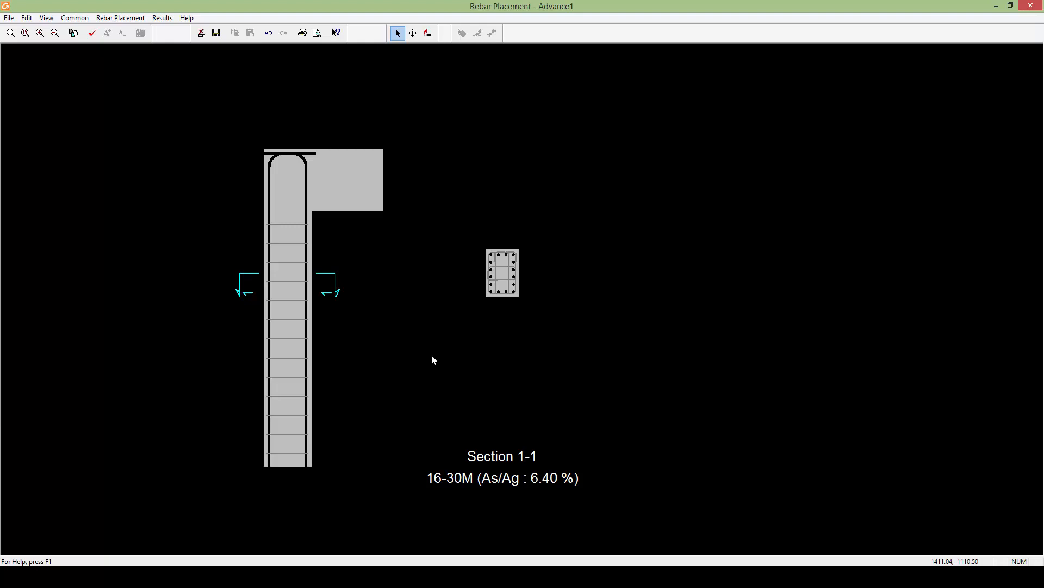
{"action": "mouse_move", "coordinate": [432, 356]}
{"action": "middle_mouse_down"}
{"action": "mouse_move", "coordinate": [432, 366]}
{"action": "mouse_move", "coordinate": [445, 343]}
{"action": "middle_mouse_up"}
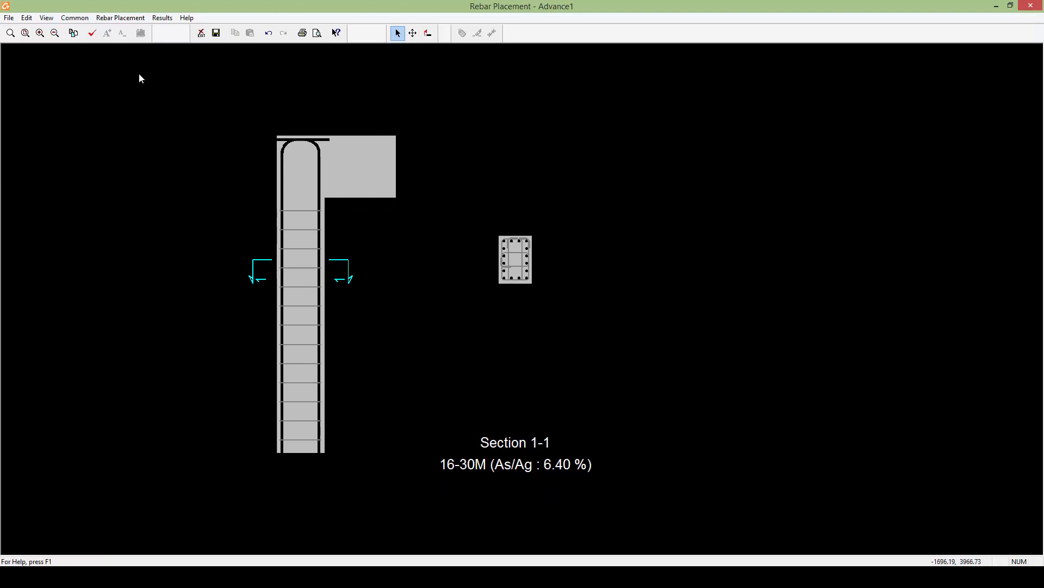
- Display dimensions and the column diagrams Mfx & Mrx, Vfy & Vry, Nfz & Nrz, and Mrx, Mry vs Nrz (3D)
{"action": "left_click", "coordinate": [46, 18]}
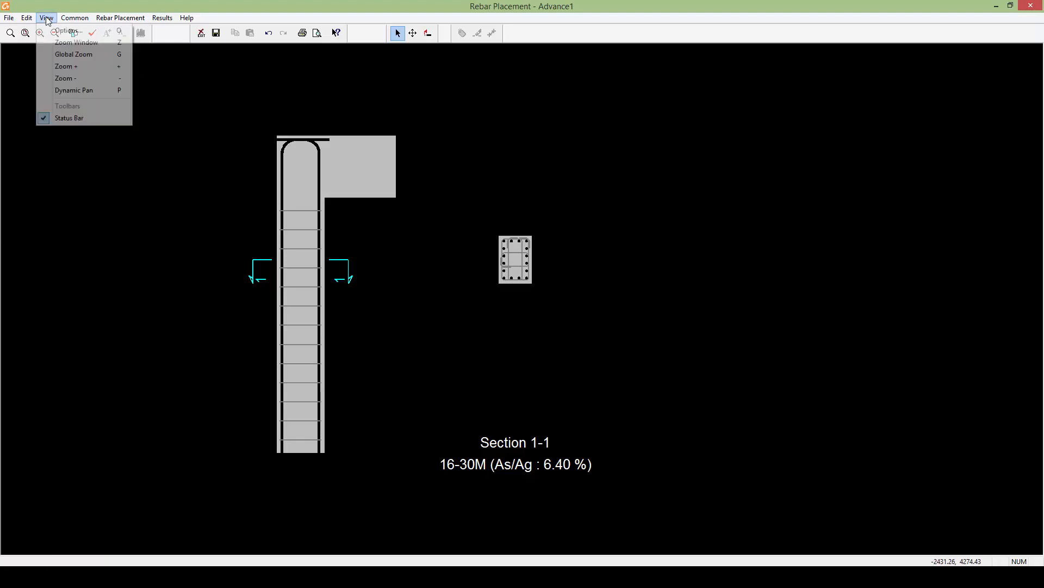
{"action": "left_click", "coordinate": [60, 34]}
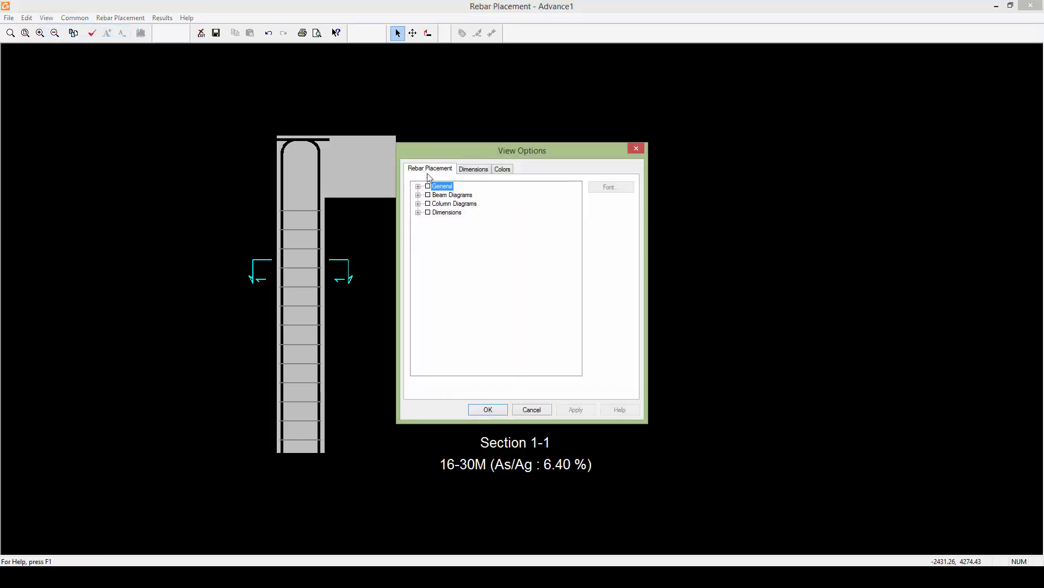
{"action": "left_click_drag", "start_coordinate": [450, 147], "coordinate": [572, 120]}
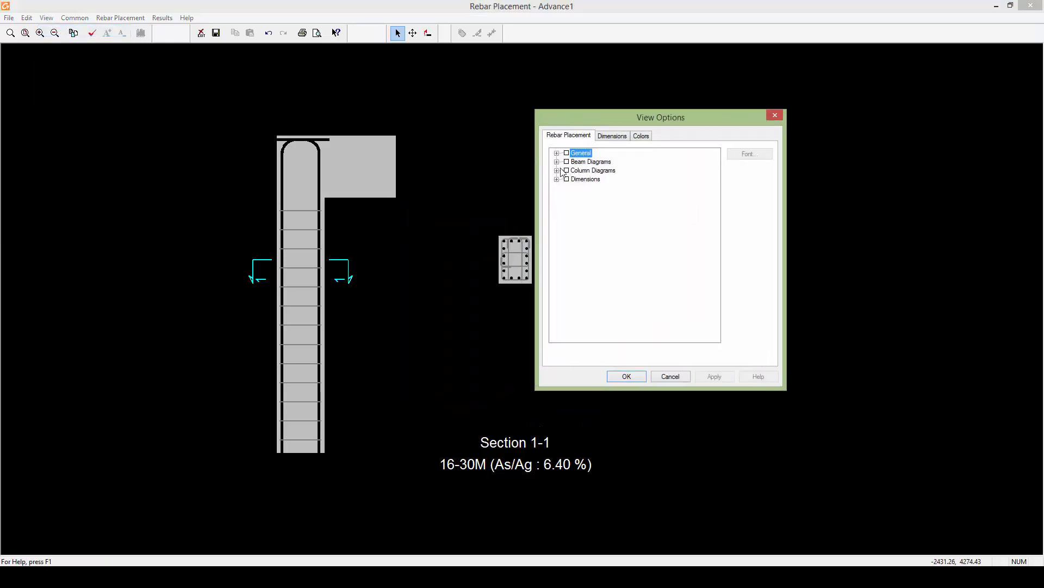
{"action": "left_click", "coordinate": [557, 170]}
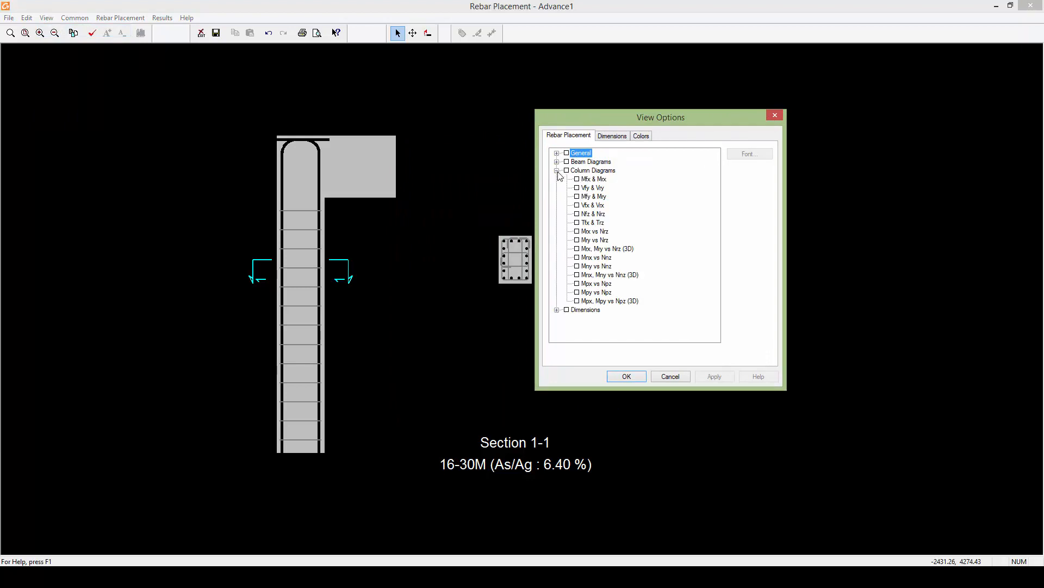
{"action": "left_click", "coordinate": [577, 179]}
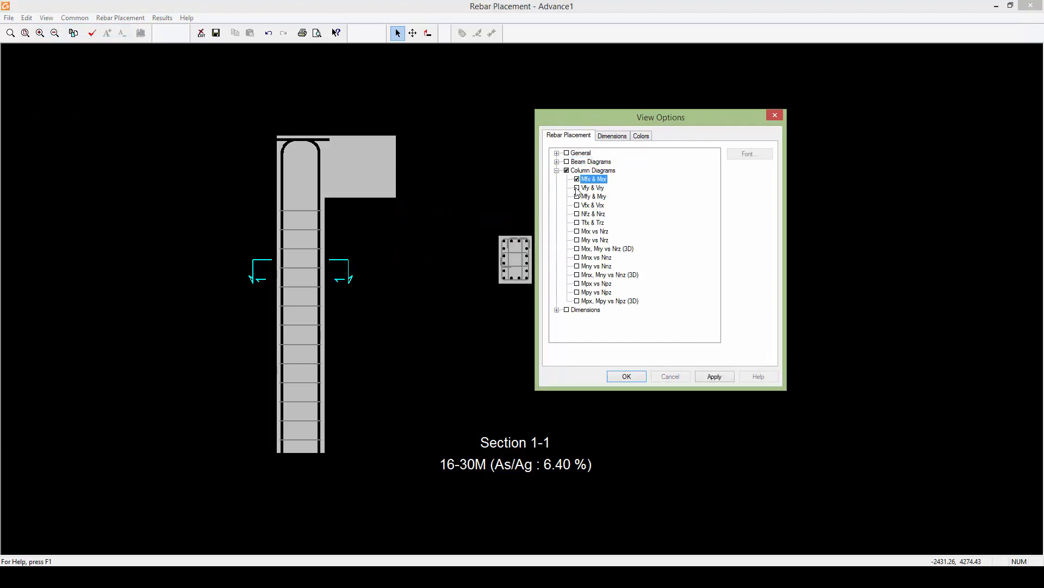
{"action": "left_click", "coordinate": [578, 188]}
{"action": "left_click", "coordinate": [577, 214]}
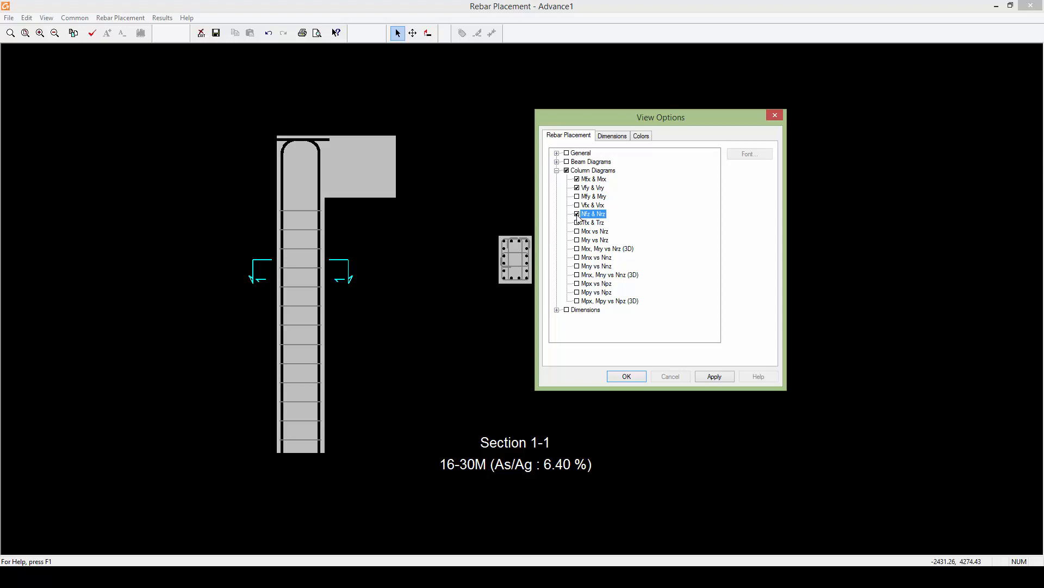
{"action": "left_click", "coordinate": [578, 250]}
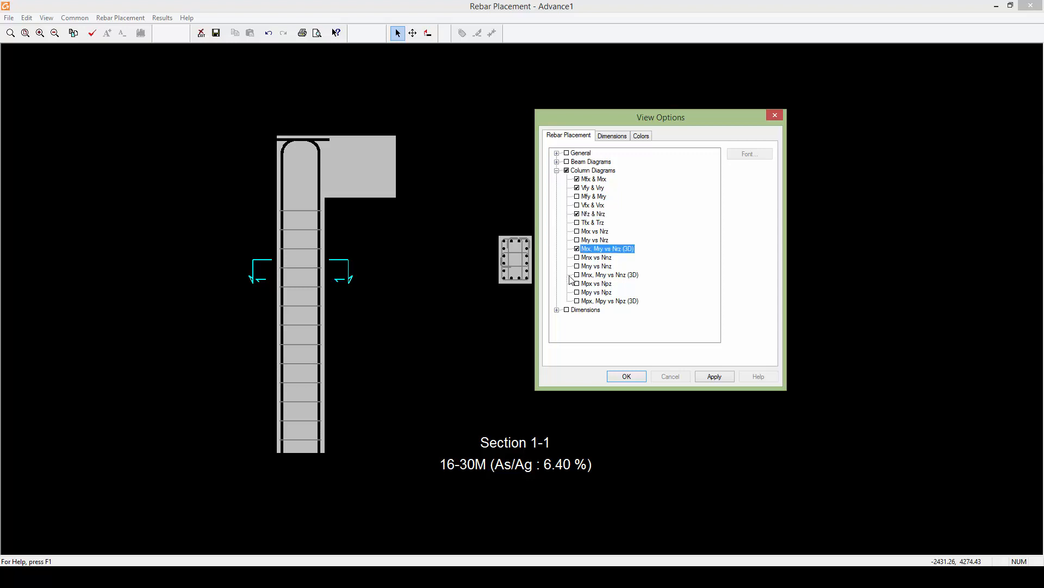
{"action": "left_click", "coordinate": [567, 310]}
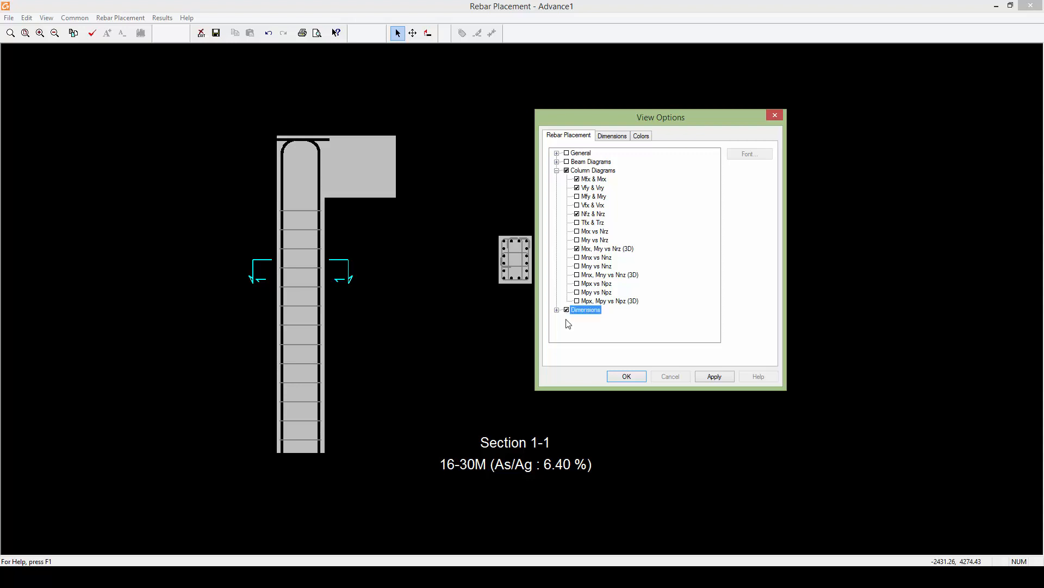
{"action": "left_click", "coordinate": [621, 375]}
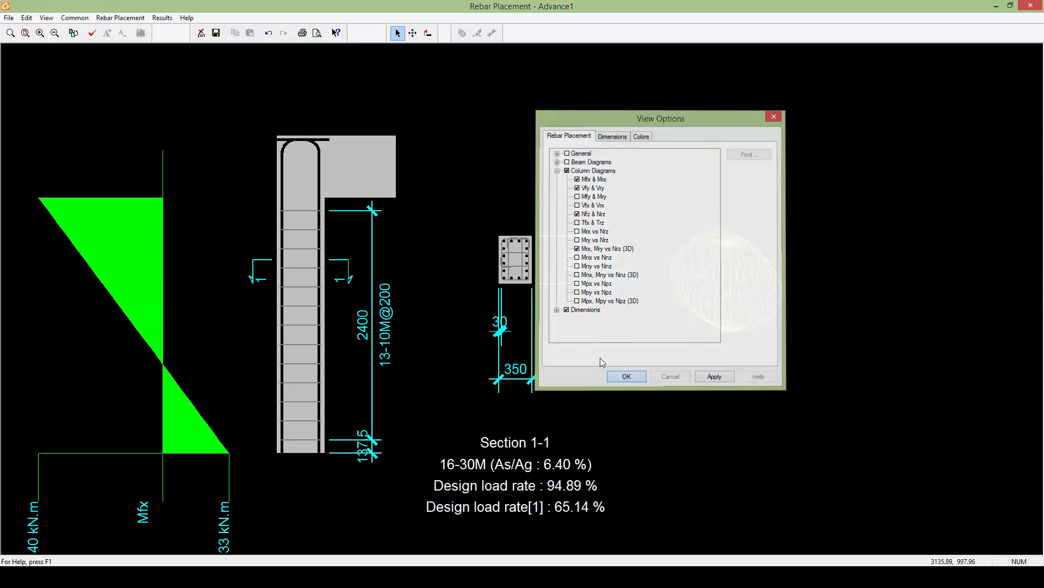
- Review the column's force diagrams, dimensioned elevation, section and 3D interaction surface together
{"action": "mouse_move", "coordinate": [596, 355]}
{"action": "middle_mouse_down"}
{"action": "mouse_move", "coordinate": [615, 332]}
{"action": "mouse_move", "coordinate": [664, 321]}
{"action": "middle_mouse_up"}
{"action": "scroll", "coordinate": [615, 332], "scroll_direction": "down", "scroll_amount": 3}
{"action": "scroll", "coordinate": [646, 320], "scroll_direction": "down", "scroll_amount": 1}
{"action": "scroll", "coordinate": [663, 321], "scroll_direction": "down", "scroll_amount": 5}
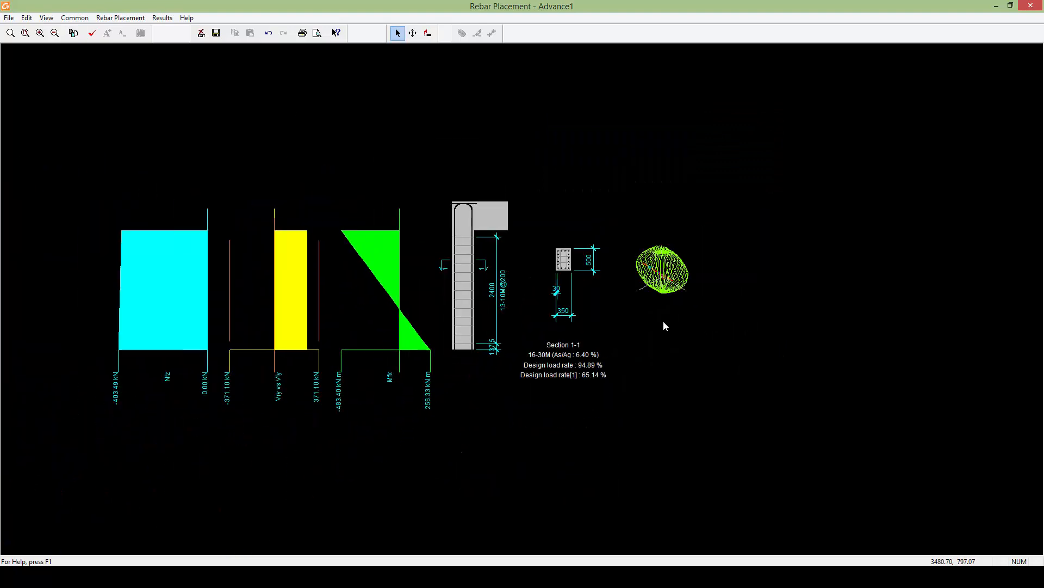
{"action": "middle_click_drag", "start_coordinate": [593, 331], "coordinate": [576, 331]}
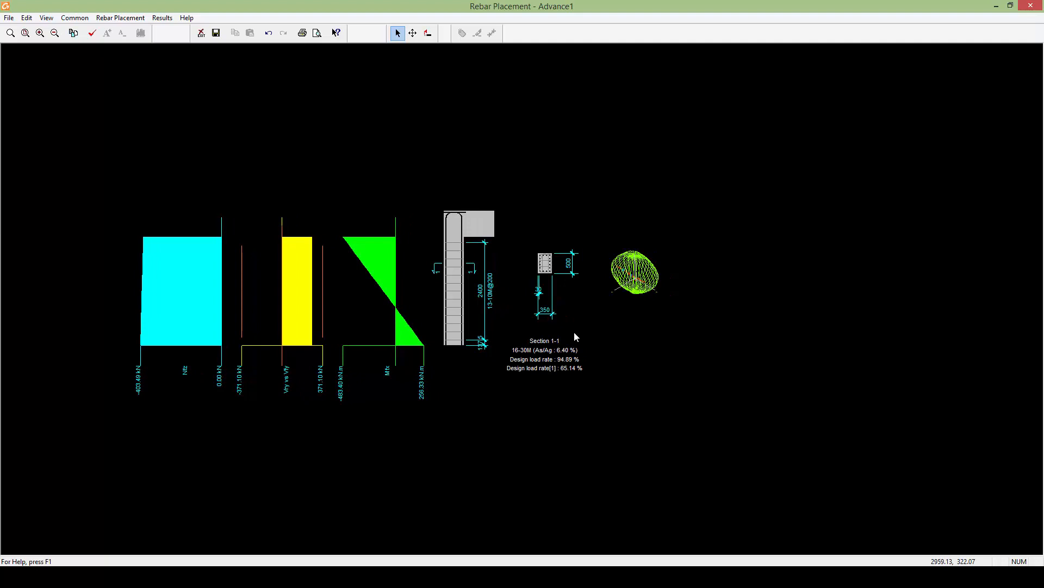
{"action": "scroll", "coordinate": [574, 332], "scroll_direction": "up", "scroll_amount": 2}
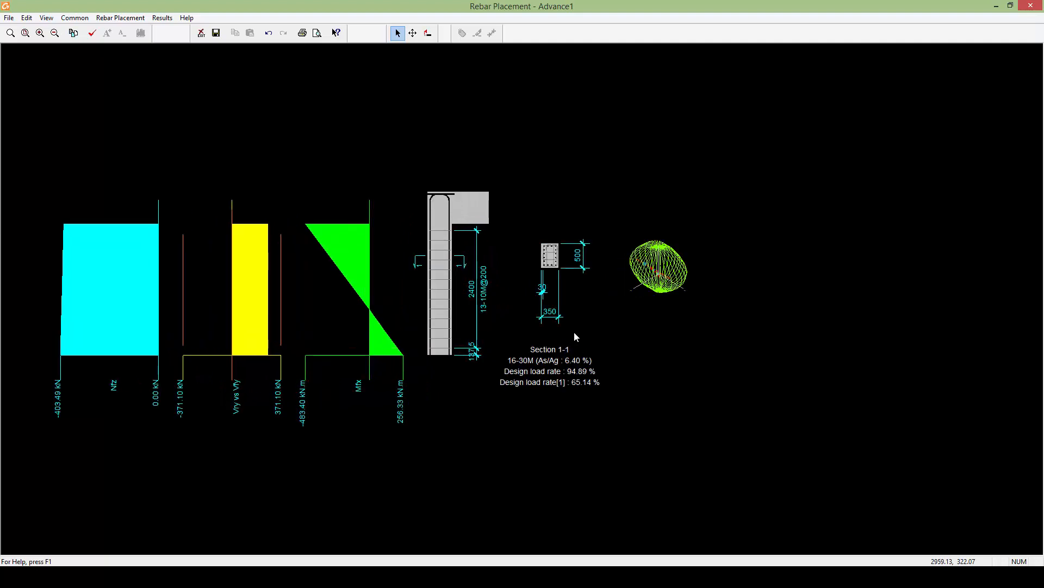
{"action": "scroll", "coordinate": [573, 331], "scroll_direction": "up", "scroll_amount": 1}
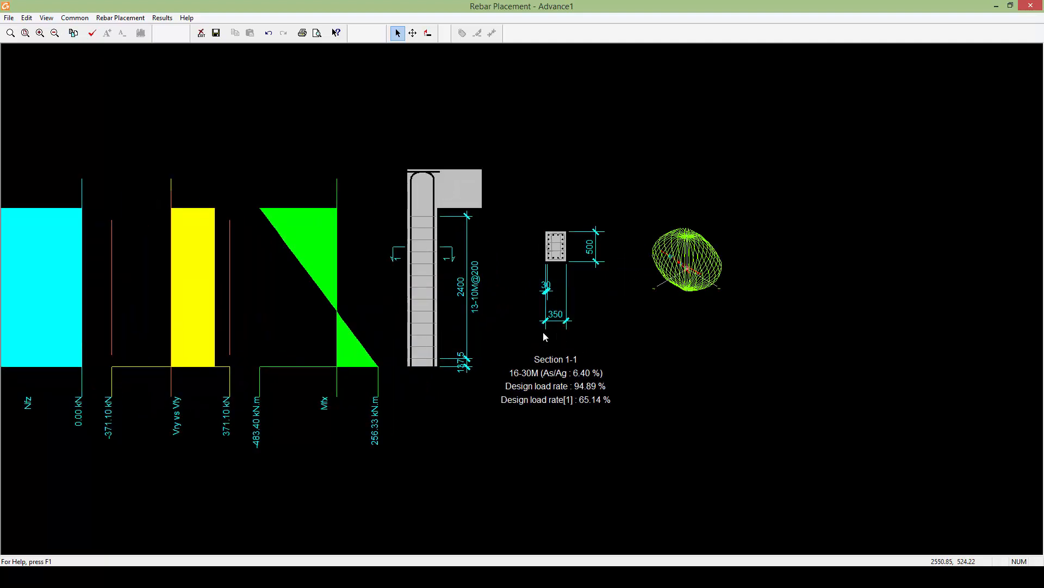
{"action": "scroll", "coordinate": [457, 296], "scroll_direction": "up", "scroll_amount": 1}
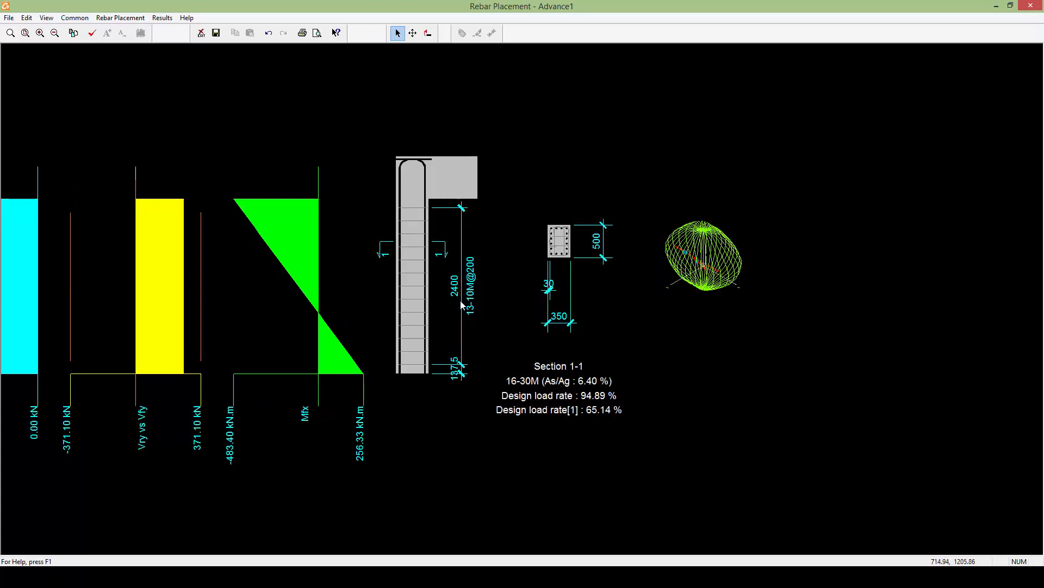
- Examine the dimensioned Section 1-1, its design load rates and the 3D interaction surface up close
{"action": "middle_click_drag", "start_coordinate": [477, 318], "coordinate": [473, 307]}
{"action": "scroll", "coordinate": [707, 239], "scroll_direction": "up", "scroll_amount": 2}
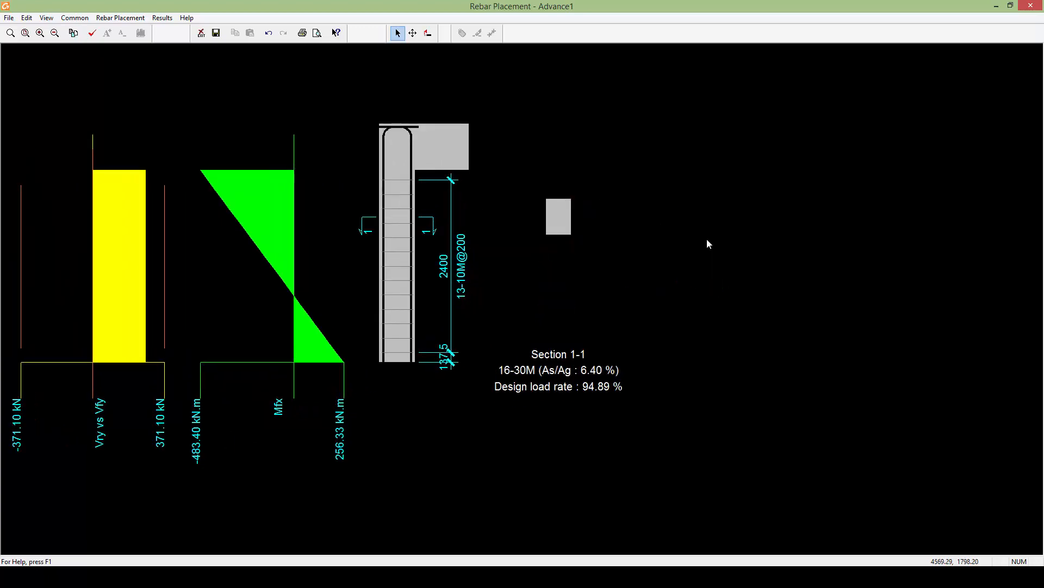
{"action": "scroll", "coordinate": [714, 251], "scroll_direction": "up", "scroll_amount": 2}
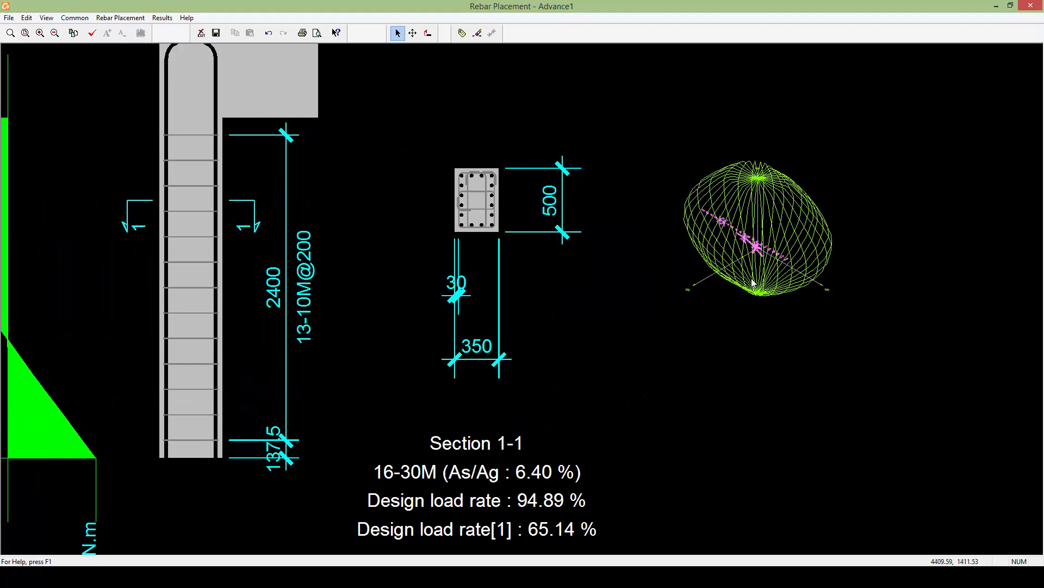
{"action": "middle_click_drag", "start_coordinate": [752, 277], "coordinate": [776, 253]}
{"action": "middle_click_drag", "start_coordinate": [717, 266], "coordinate": [694, 313]}
{"action": "scroll", "coordinate": [693, 302], "scroll_direction": "down", "scroll_amount": 1}
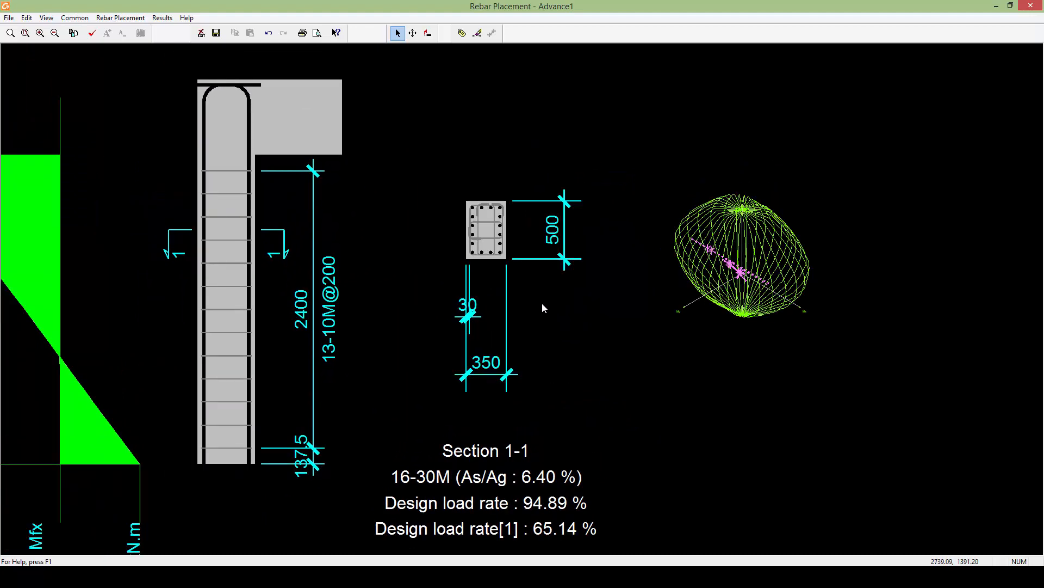
{"action": "middle_click_drag", "start_coordinate": [505, 300], "coordinate": [529, 294]}
{"action": "scroll", "coordinate": [531, 293], "scroll_direction": "down", "scroll_amount": 1}
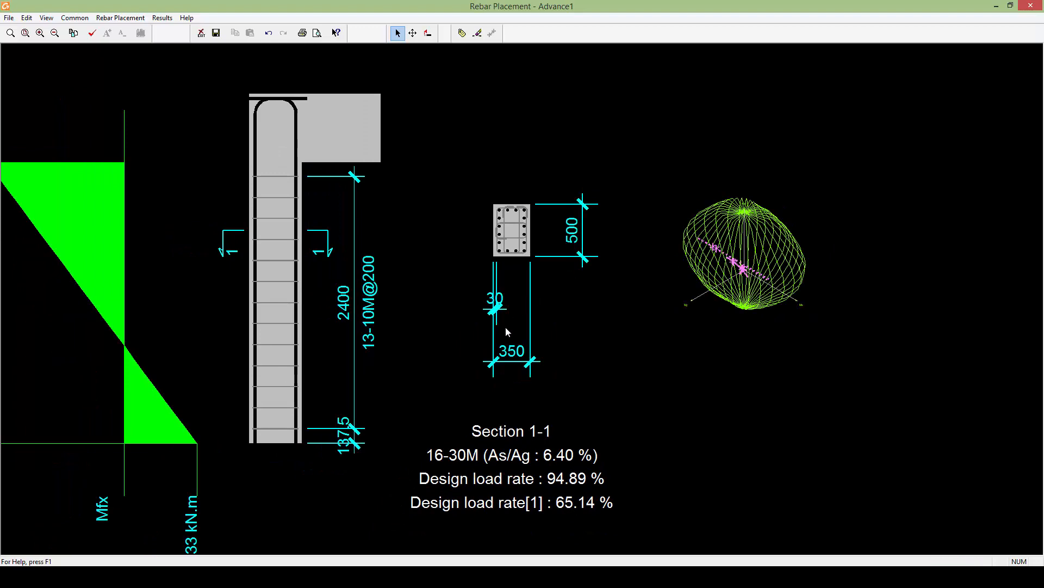
- Examine the Nfz, Vry vs Vfy and Mfx diagrams beside the column elevation
{"action": "mouse_move", "coordinate": [485, 362]}
{"action": "middle_mouse_down"}
{"action": "mouse_move", "coordinate": [500, 343]}
{"action": "mouse_move", "coordinate": [601, 315]}
{"action": "middle_mouse_up"}
{"action": "scroll", "coordinate": [499, 346], "scroll_direction": "down", "scroll_amount": 2}
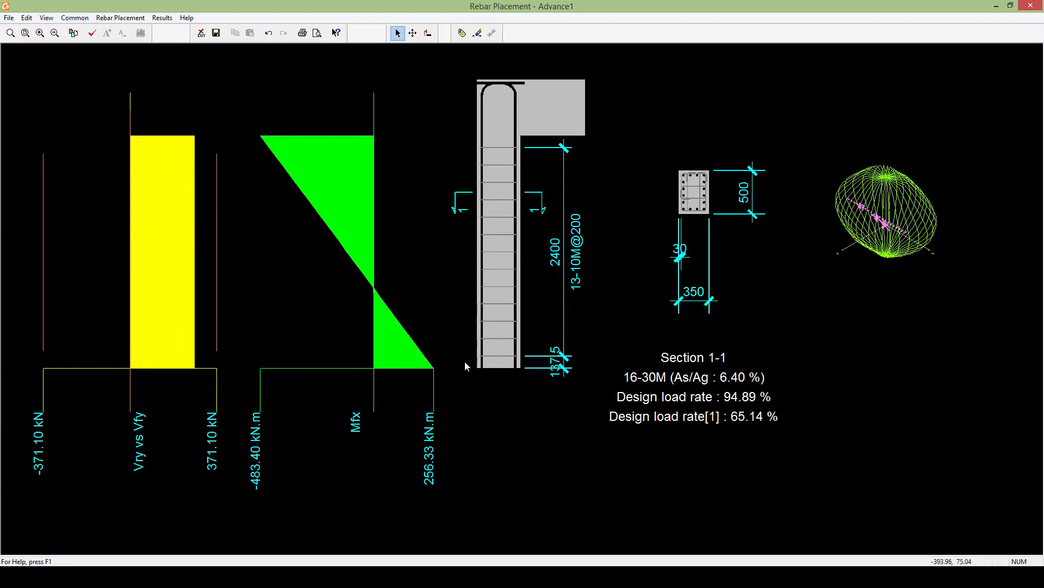
{"action": "middle_click_drag", "start_coordinate": [465, 365], "coordinate": [556, 322]}
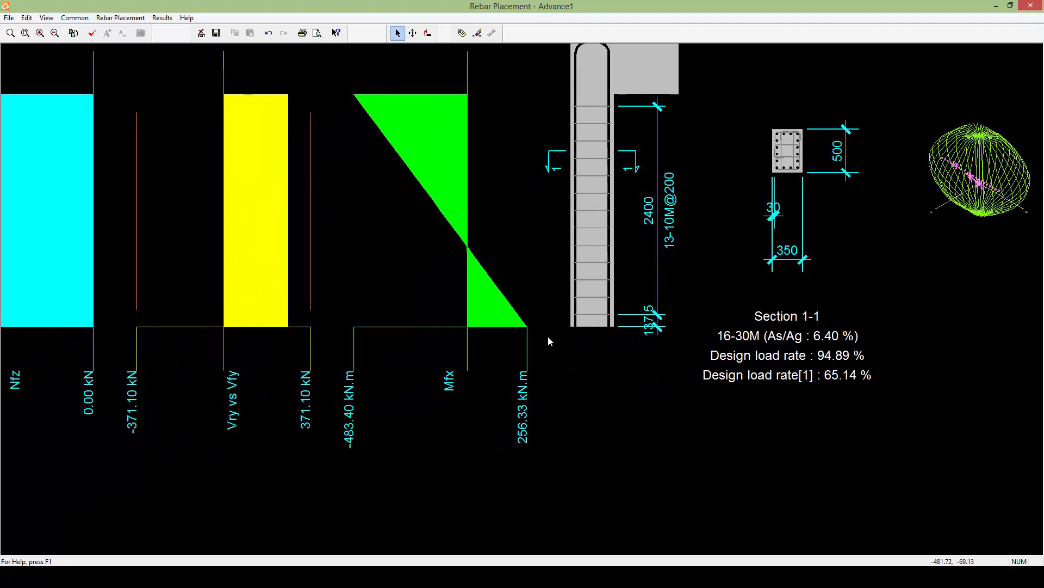
{"action": "scroll", "coordinate": [549, 337], "scroll_direction": "down", "scroll_amount": 3}
{"action": "middle_click_drag", "start_coordinate": [331, 367], "coordinate": [390, 386]}
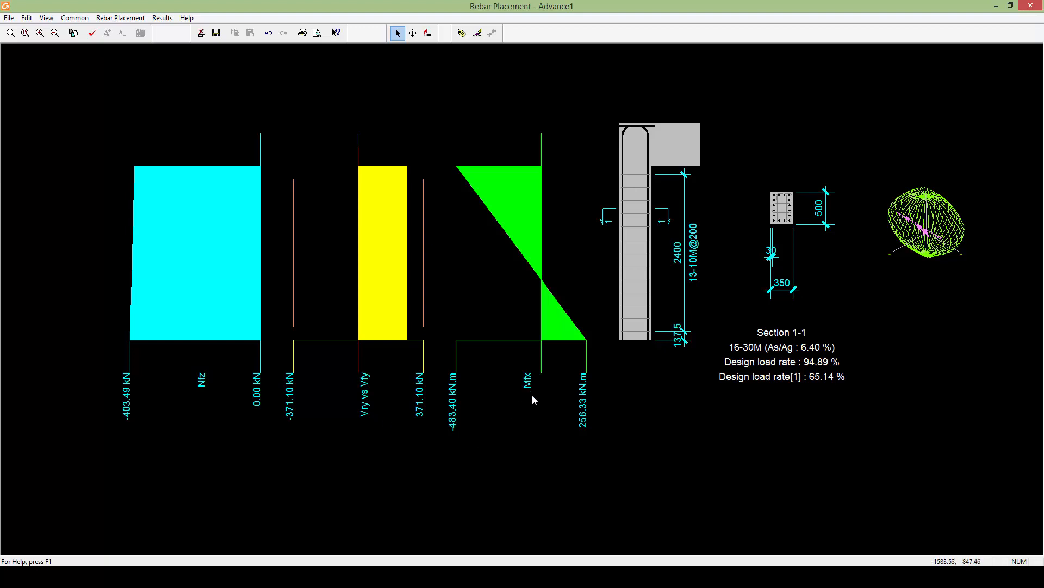
{"action": "scroll", "coordinate": [533, 400], "scroll_direction": "up", "scroll_amount": 2}
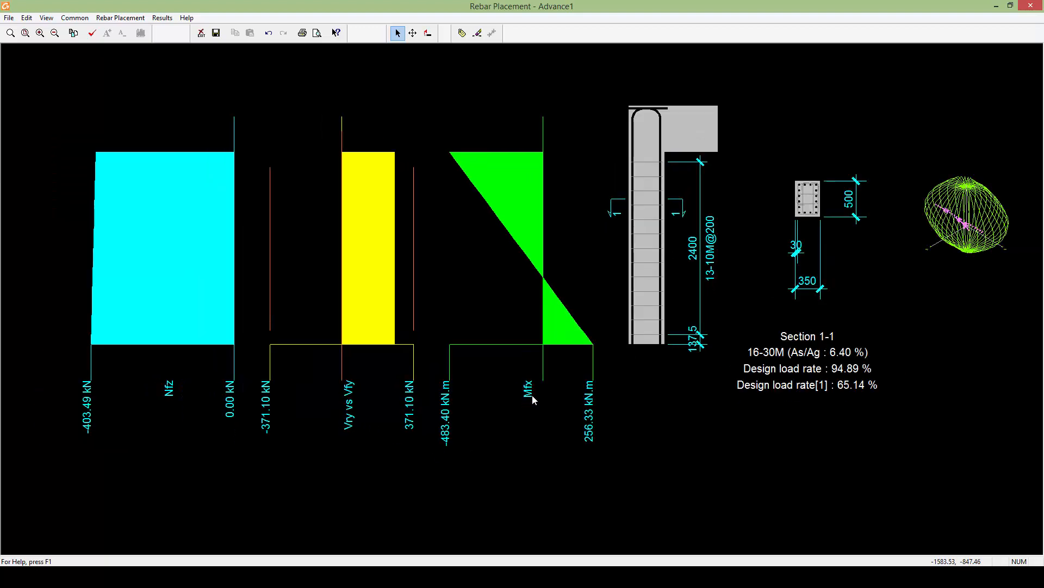
{"action": "scroll", "coordinate": [530, 399], "scroll_direction": "up", "scroll_amount": 1}
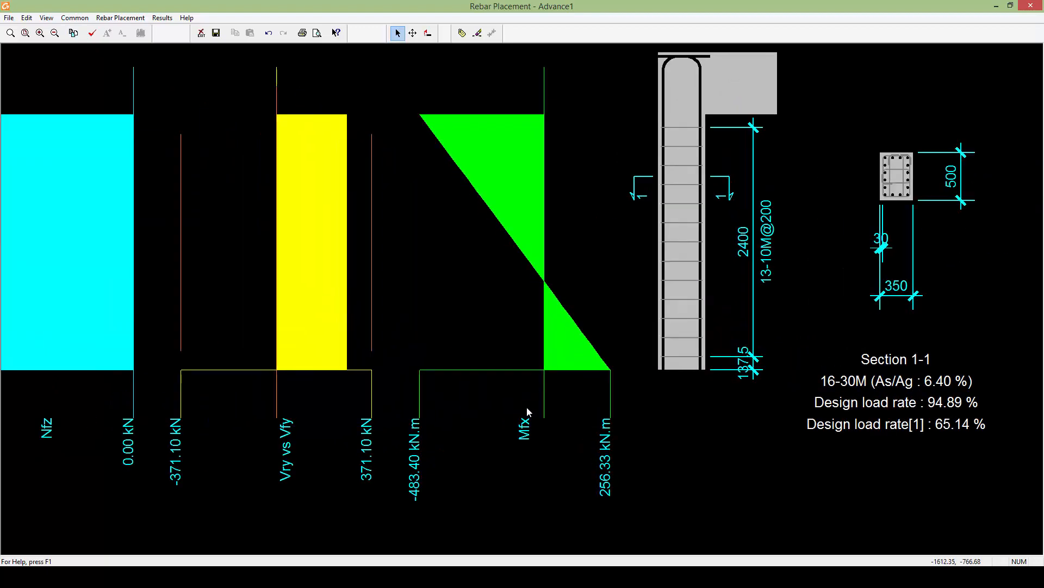
{"action": "middle_click_drag", "start_coordinate": [527, 415], "coordinate": [530, 406]}
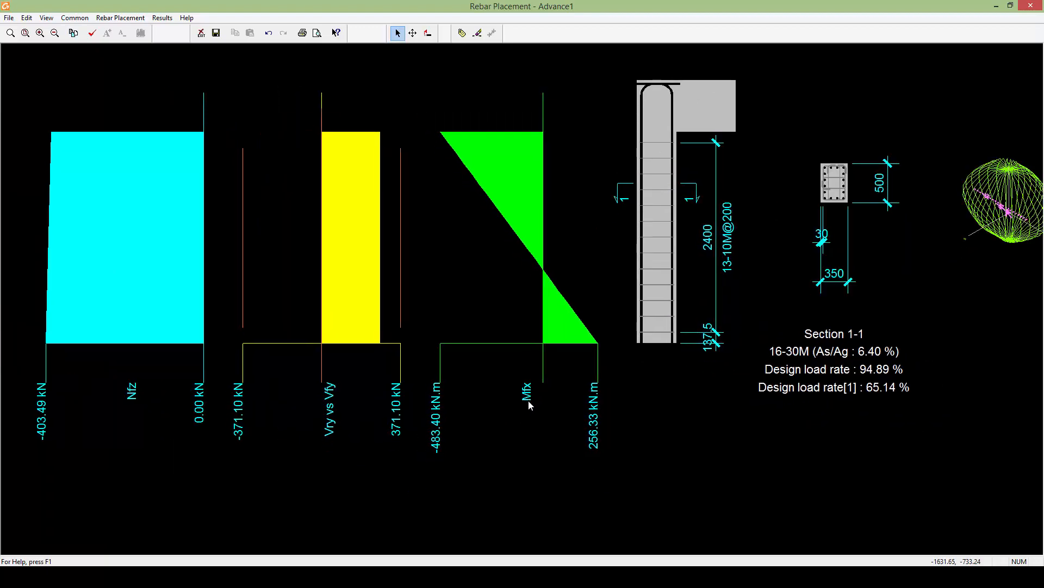
- Add the Mfy & Mry diagram to the displayed column diagrams
{"action": "double_click", "coordinate": [517, 405]}
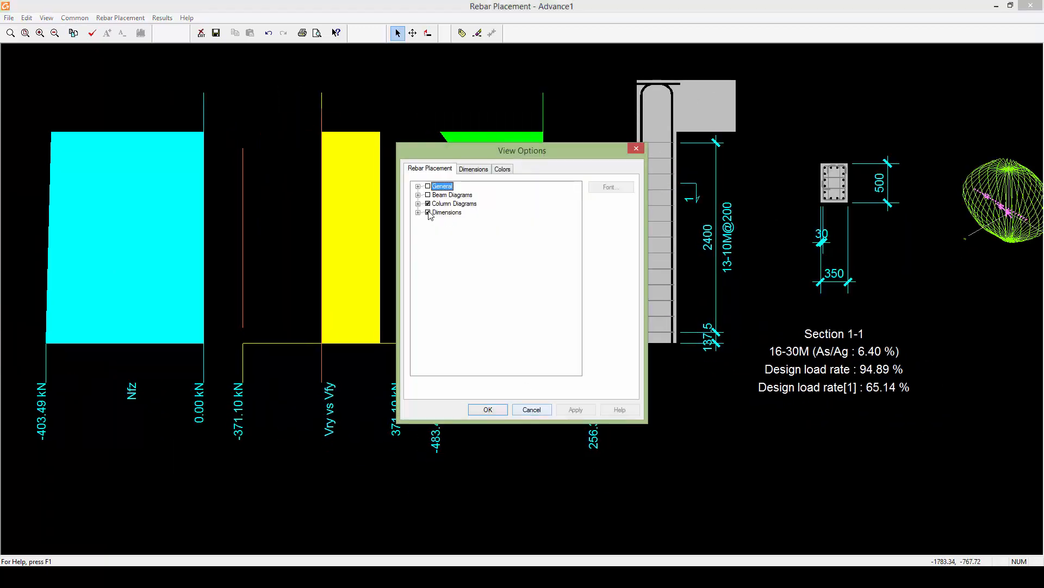
{"action": "left_click", "coordinate": [418, 203]}
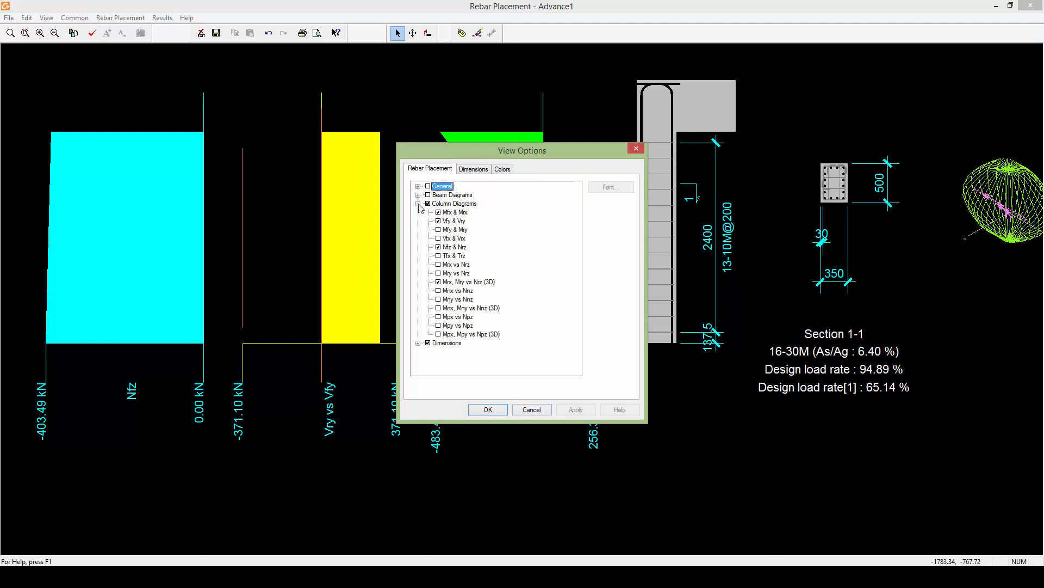
{"action": "left_click", "coordinate": [438, 229]}
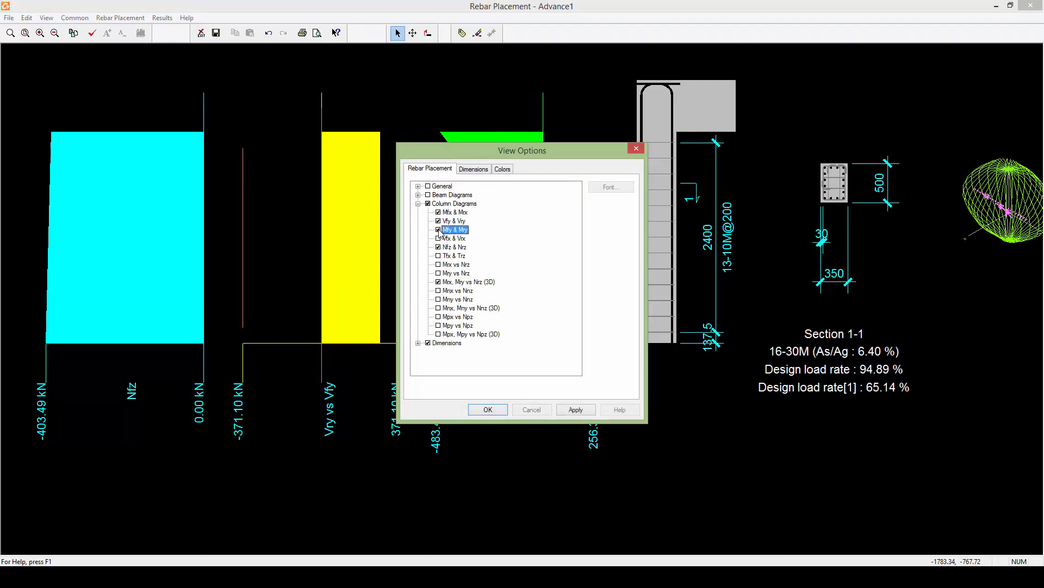
{"action": "left_click", "coordinate": [487, 409]}
{"action": "scroll", "coordinate": [485, 400], "scroll_direction": "down", "scroll_amount": 3}
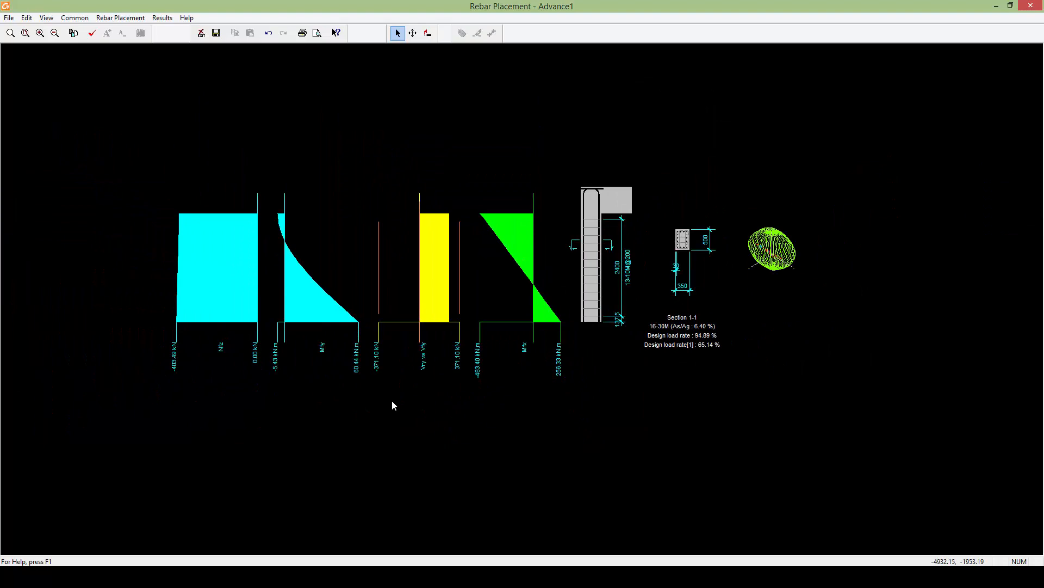
- Add the Vfx & Vrx diagram to the displayed column diagrams
{"action": "scroll", "coordinate": [393, 400], "scroll_direction": "up", "scroll_amount": 1}
{"action": "scroll", "coordinate": [387, 357], "scroll_direction": "up", "scroll_amount": 2}
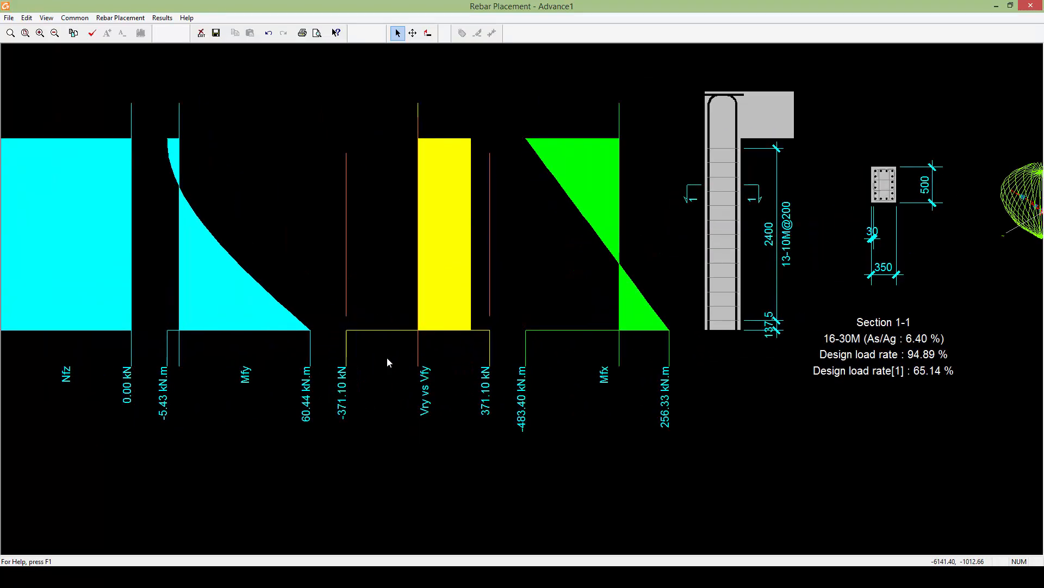
{"action": "mouse_move", "coordinate": [387, 373]}
{"action": "middle_mouse_down"}
{"action": "mouse_move", "coordinate": [573, 355]}
{"action": "mouse_move", "coordinate": [475, 400]}
{"action": "middle_mouse_up"}
{"action": "scroll", "coordinate": [557, 369], "scroll_direction": "down", "scroll_amount": 1}
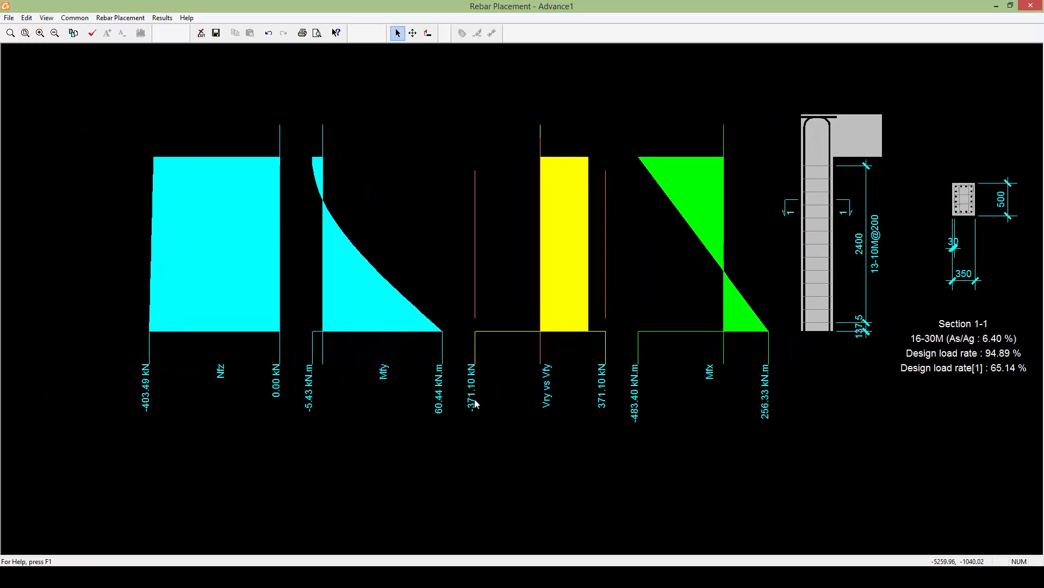
{"action": "double_click", "coordinate": [475, 399]}
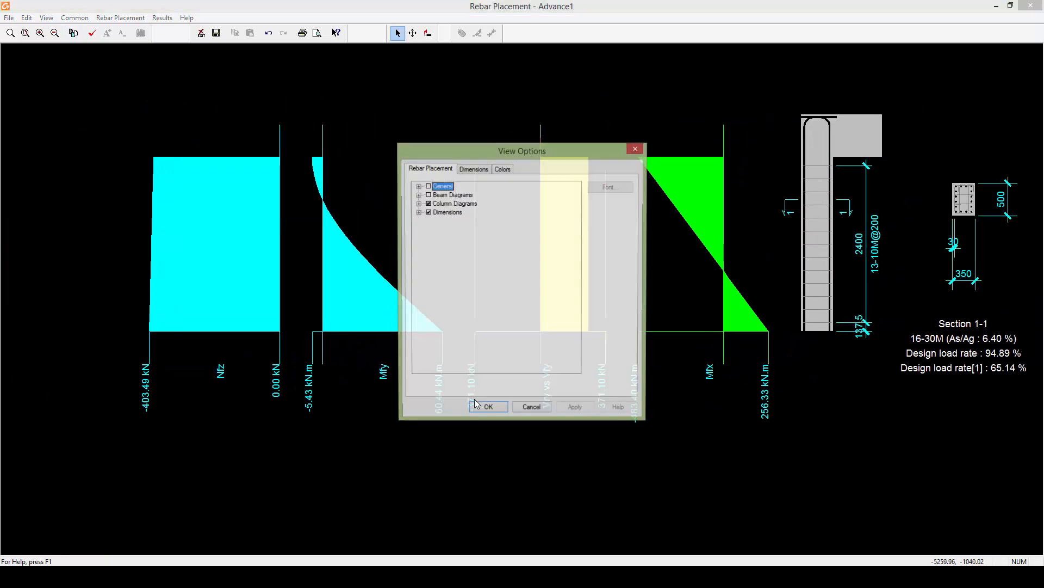
{"action": "left_click", "coordinate": [419, 203]}
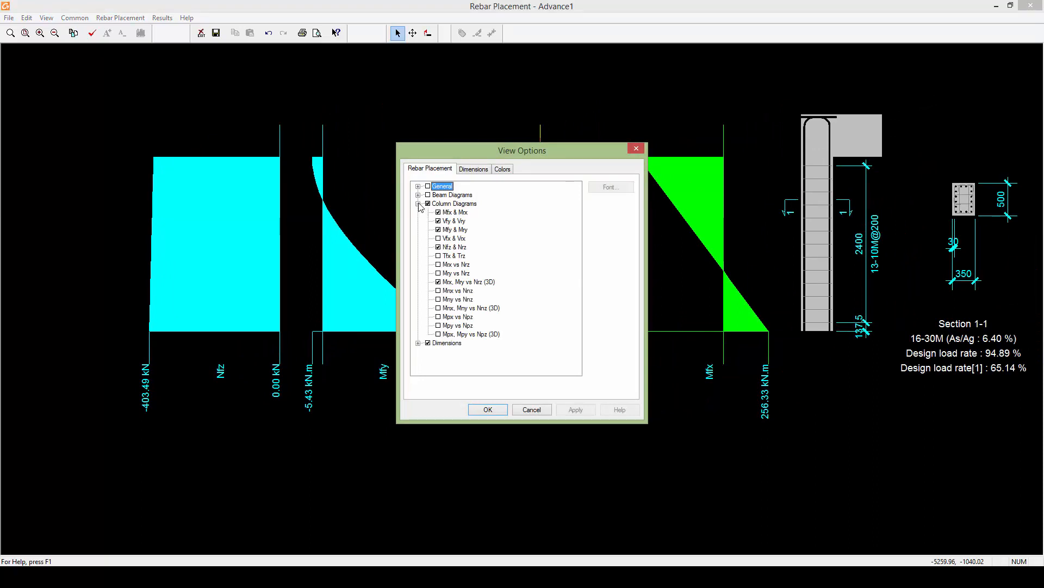
{"action": "left_click", "coordinate": [438, 239]}
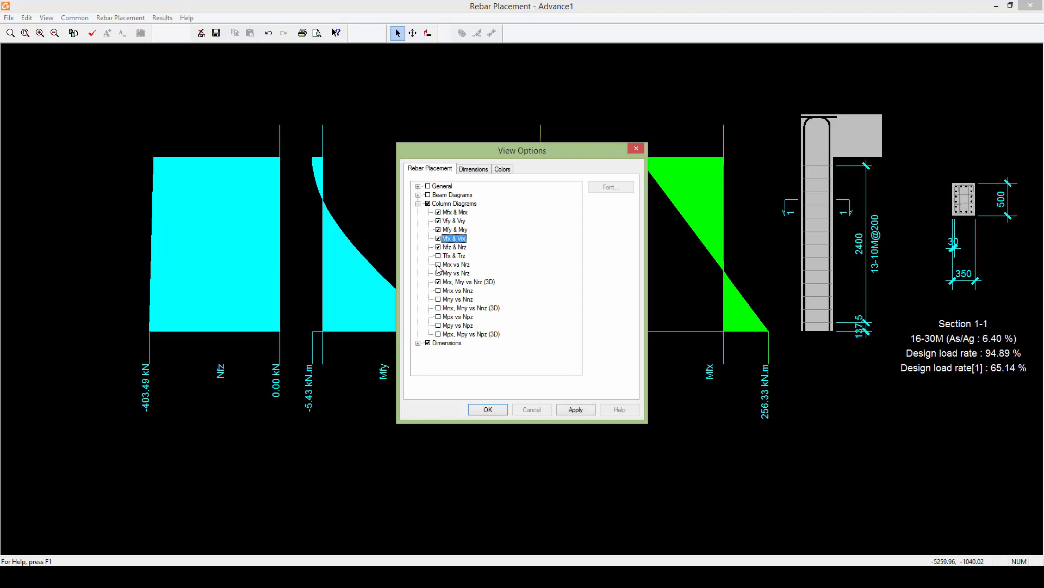
{"action": "left_click", "coordinate": [438, 281]}
{"action": "left_click", "coordinate": [488, 409]}
- Examine the Vrx vs Vfx diagram beside the other column diagrams, and the dimensioned Section 1-1 with its interaction surface
{"action": "middle_click_drag", "start_coordinate": [447, 347], "coordinate": [482, 333]}
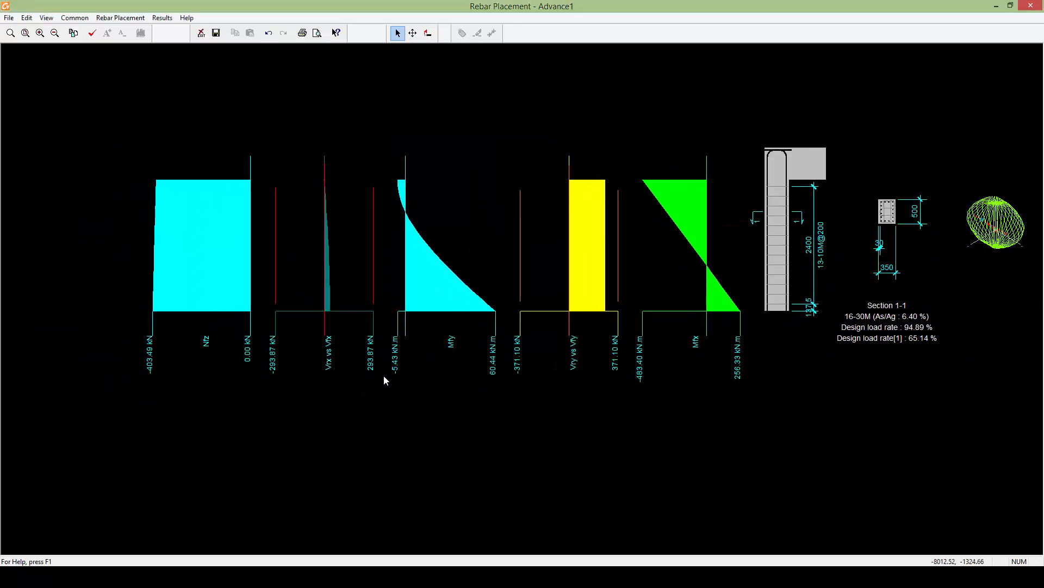
{"action": "scroll", "coordinate": [383, 375], "scroll_direction": "up", "scroll_amount": 2}
{"action": "scroll", "coordinate": [295, 381], "scroll_direction": "up", "scroll_amount": 1}
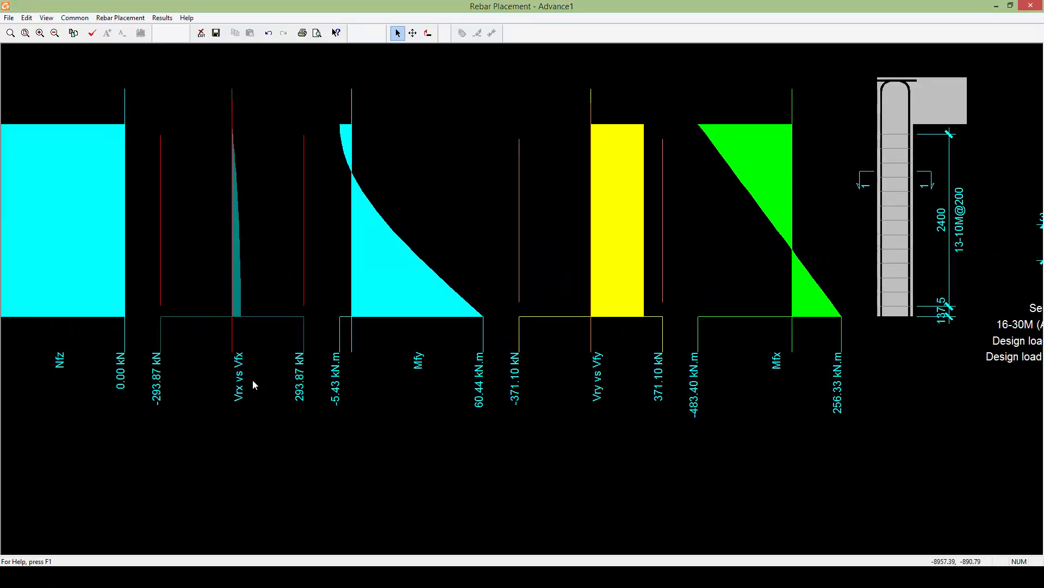
{"action": "scroll", "coordinate": [247, 364], "scroll_direction": "down", "scroll_amount": 3}
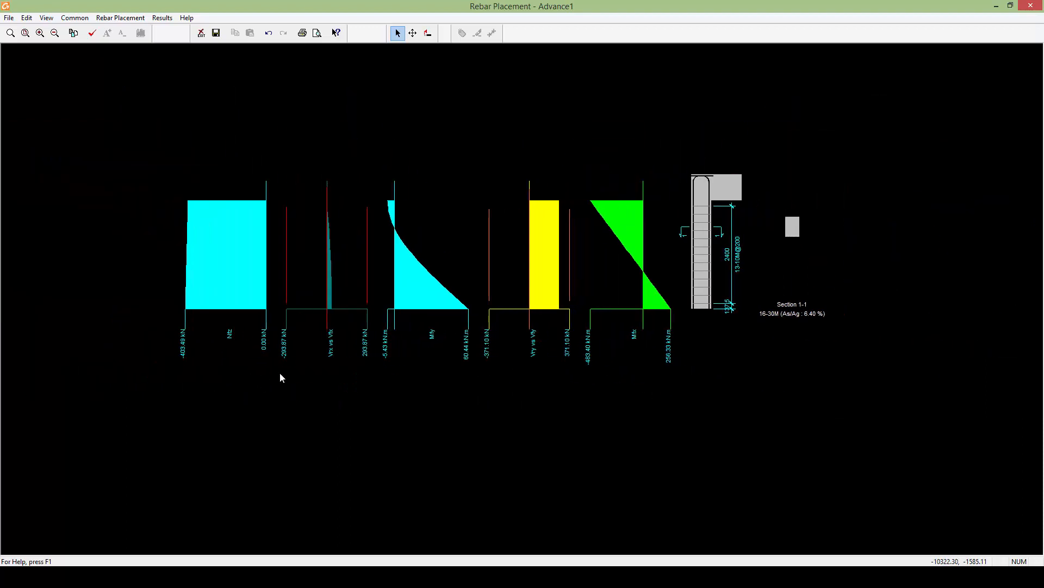
{"action": "scroll", "coordinate": [275, 377], "scroll_direction": "up", "scroll_amount": 2}
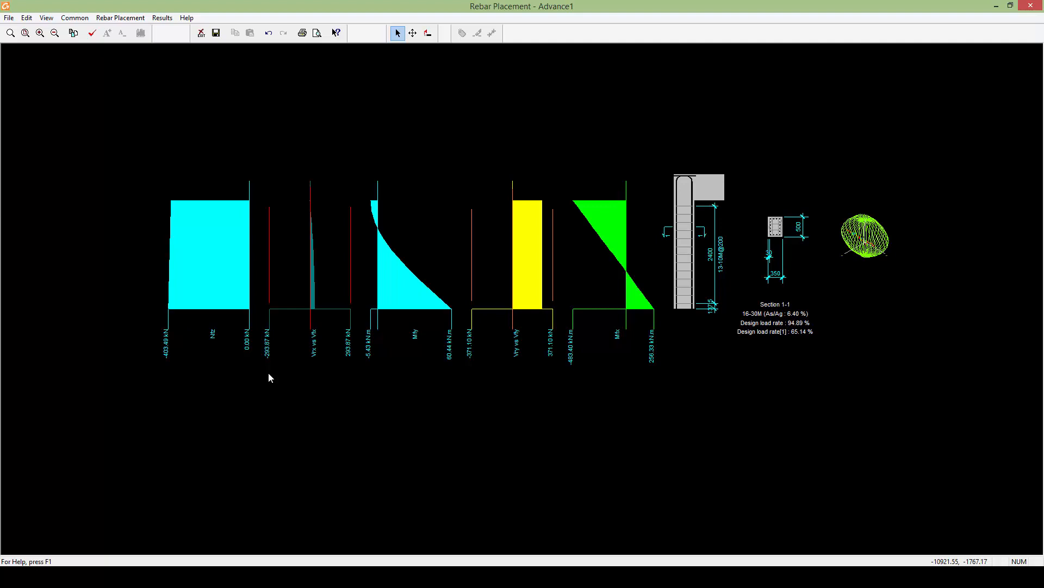
{"action": "middle_click_drag", "start_coordinate": [570, 288], "coordinate": [428, 320]}
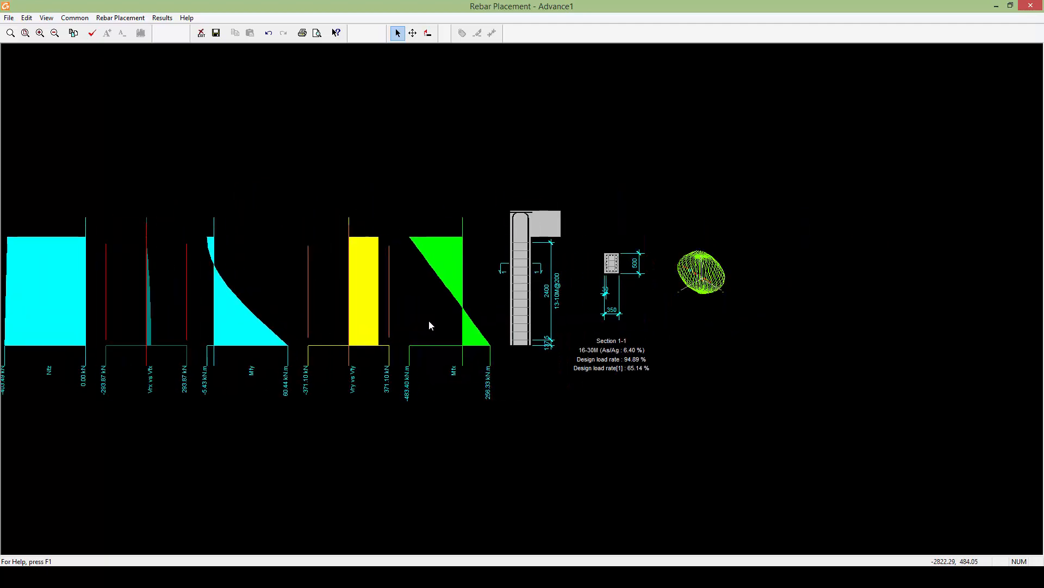
{"action": "scroll", "coordinate": [550, 282], "scroll_direction": "up", "scroll_amount": 4}
{"action": "middle_click_drag", "start_coordinate": [582, 316], "coordinate": [464, 324]}
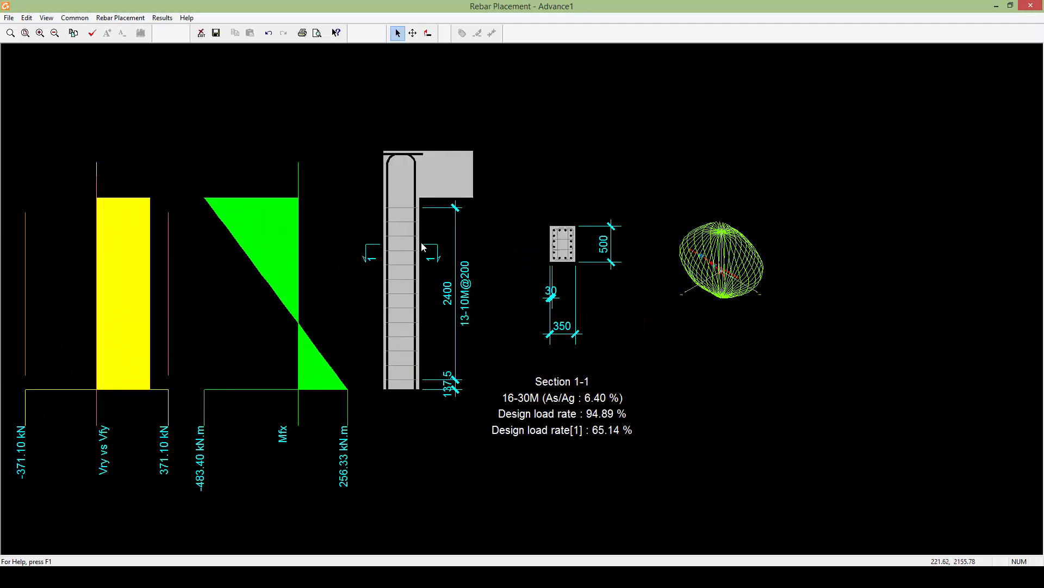
{"action": "middle_click_drag", "start_coordinate": [531, 268], "coordinate": [506, 268]}
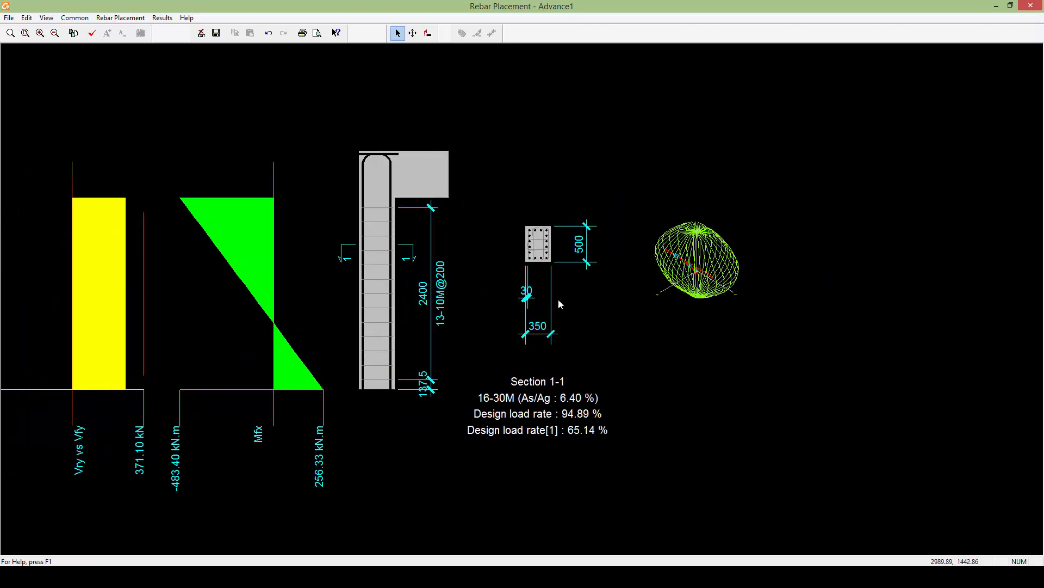
{"action": "middle_click_drag", "start_coordinate": [551, 303], "coordinate": [558, 307]}
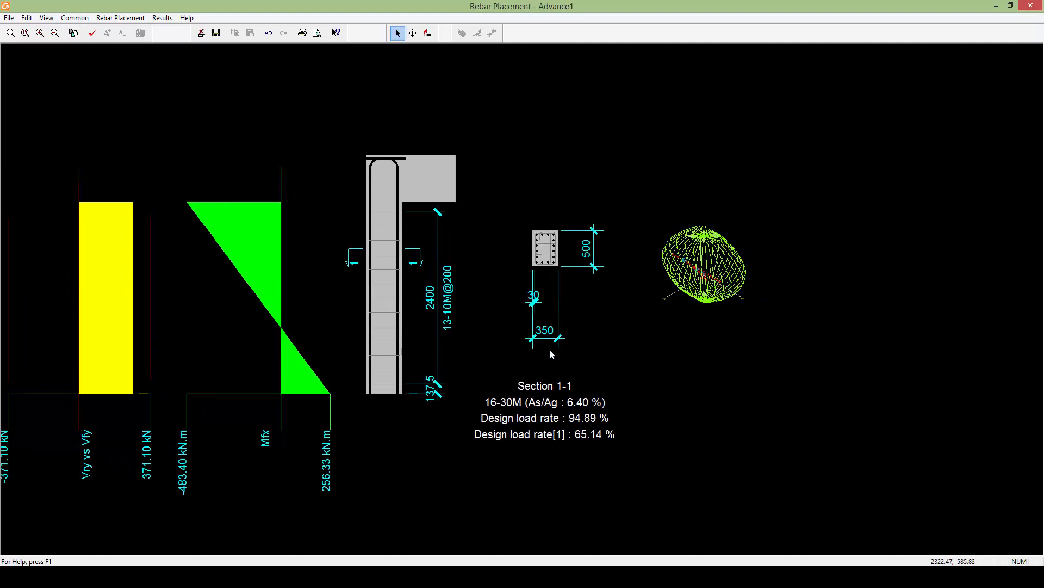
- Move the section 1-1 cut down the column in stages to near its base
{"action": "left_click", "coordinate": [427, 34]}
{"action": "left_click", "coordinate": [413, 33]}
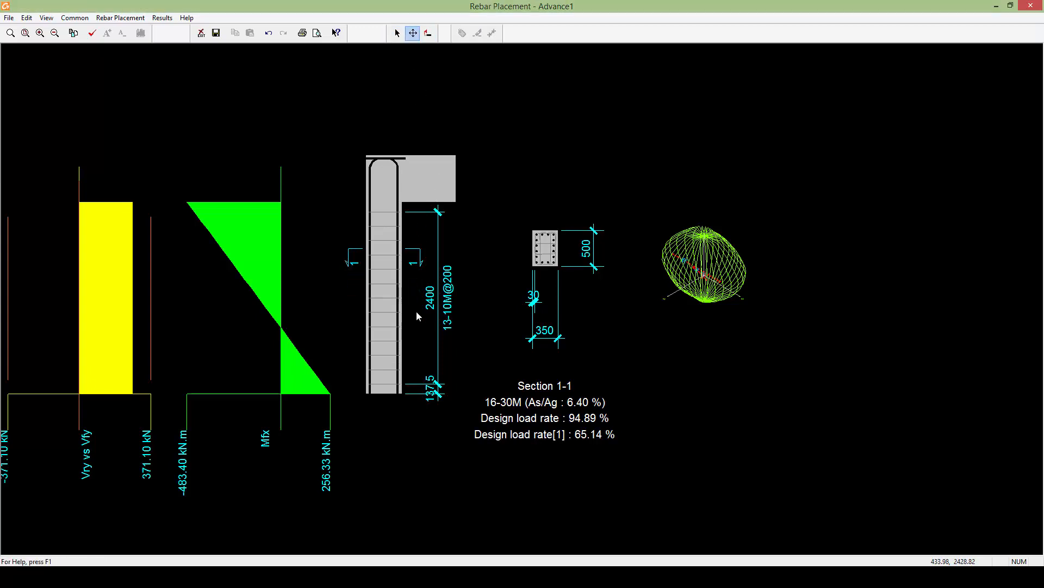
{"action": "left_click", "coordinate": [414, 254]}
{"action": "left_click", "coordinate": [419, 292]}
{"action": "left_click", "coordinate": [417, 290]}
{"action": "left_click", "coordinate": [417, 322]}
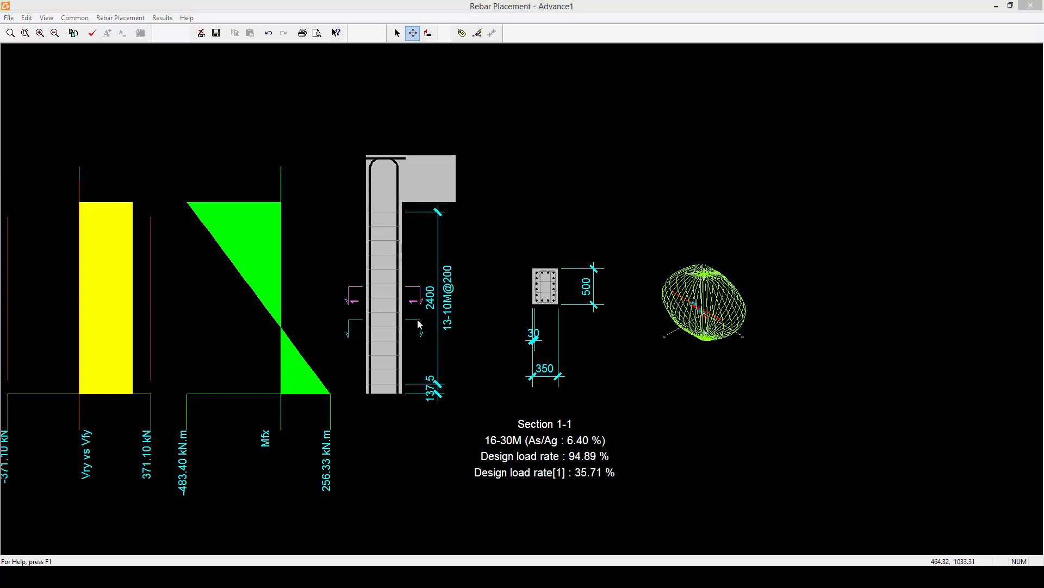
{"action": "left_click", "coordinate": [417, 323]}
{"action": "left_click", "coordinate": [420, 354]}
{"action": "left_click", "coordinate": [415, 354]}
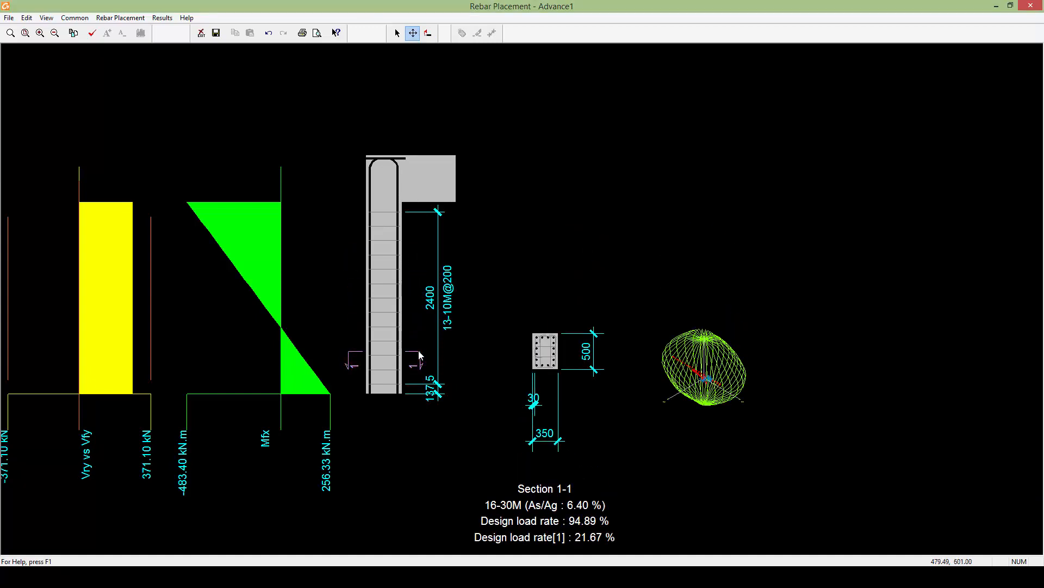
- Move the section 1-1 cut up into the beam joint and back down to a height of about 1911 mm
{"action": "left_click", "coordinate": [410, 176]}
{"action": "left_click", "coordinate": [410, 174]}
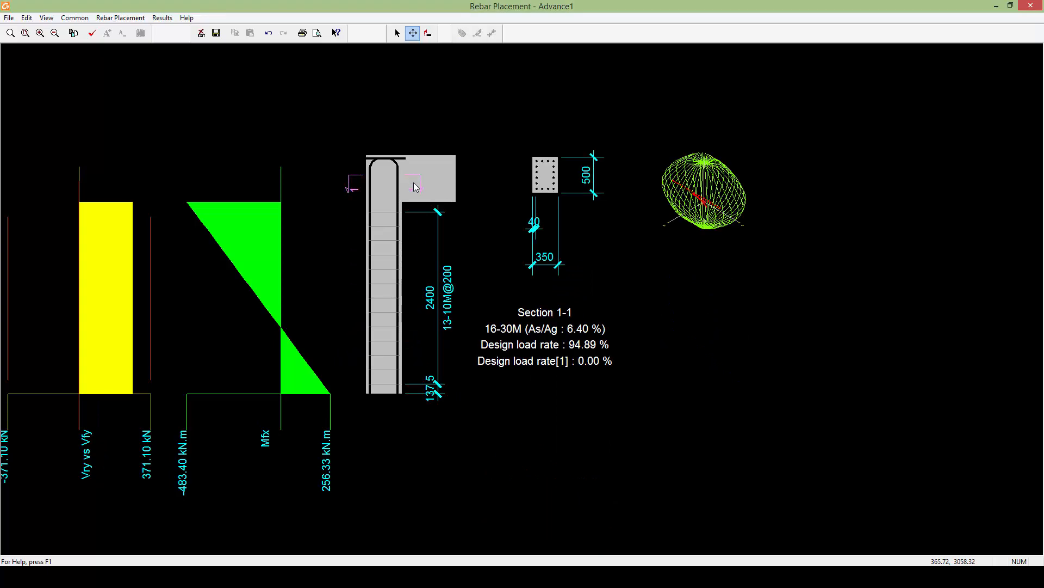
{"action": "left_click", "coordinate": [418, 211]}
{"action": "left_click", "coordinate": [418, 212]}
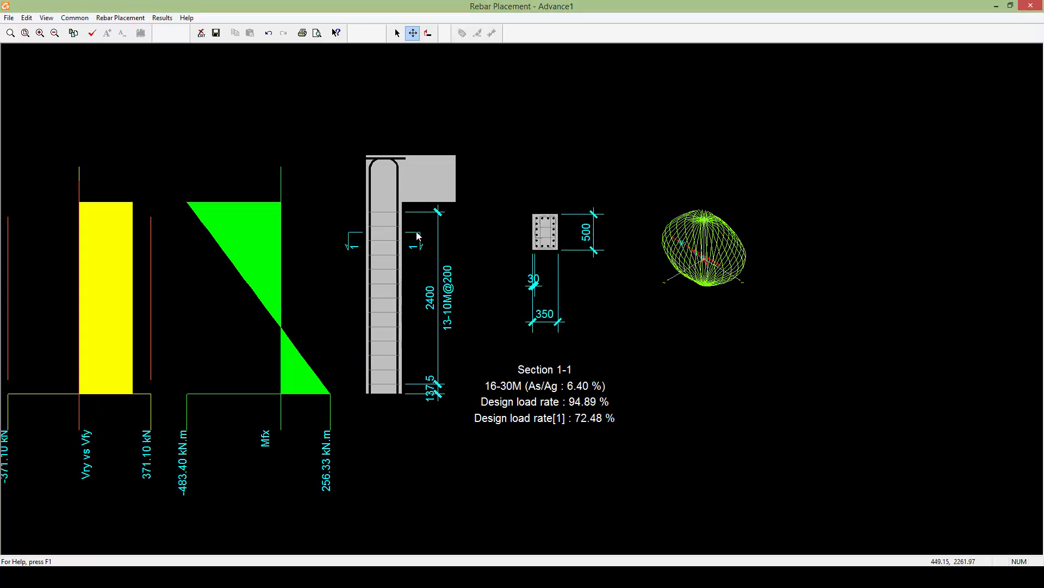
{"action": "left_click", "coordinate": [418, 256]}
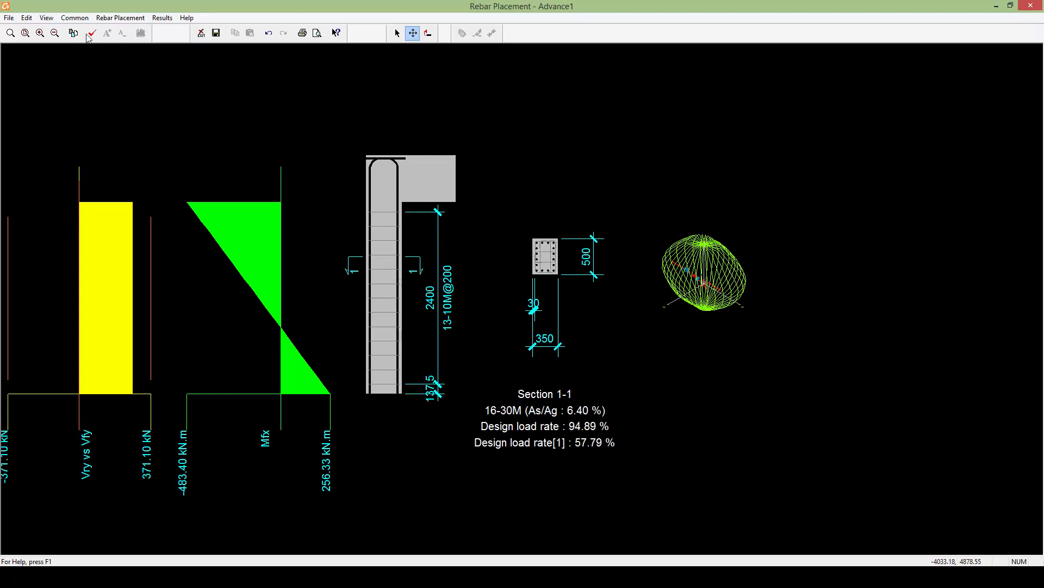
- Open the cross-section definitions and add a second cross-section row numbered 2
{"action": "left_click", "coordinate": [76, 18]}
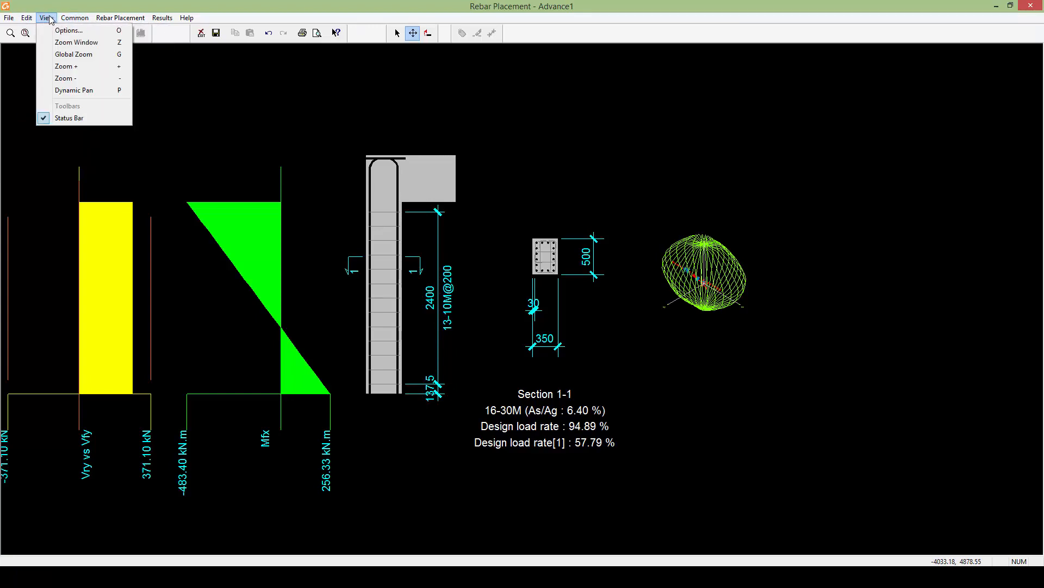
{"action": "mouse_move", "coordinate": [71, 21]}
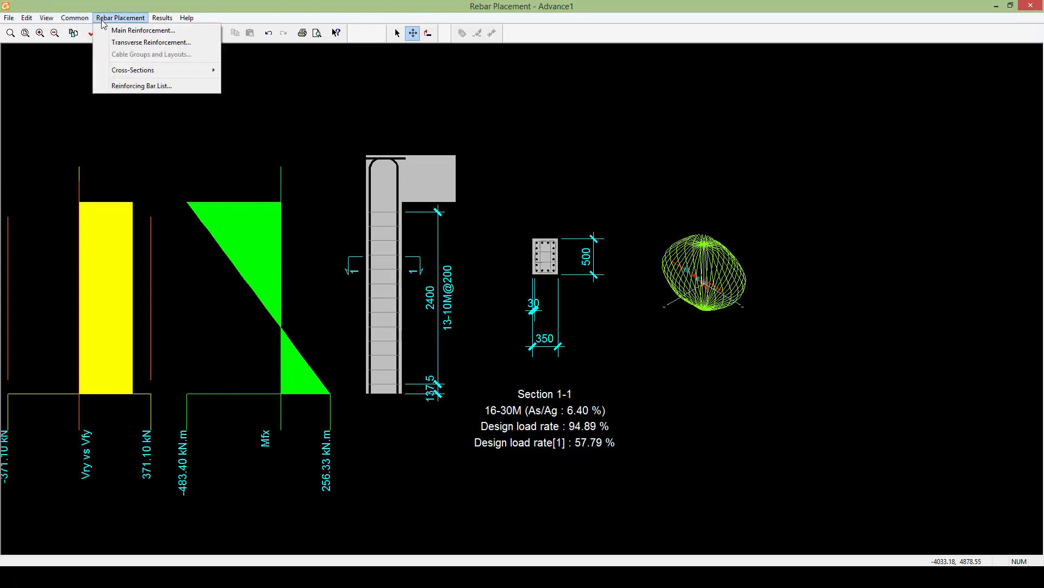
{"action": "mouse_move", "coordinate": [144, 70]}
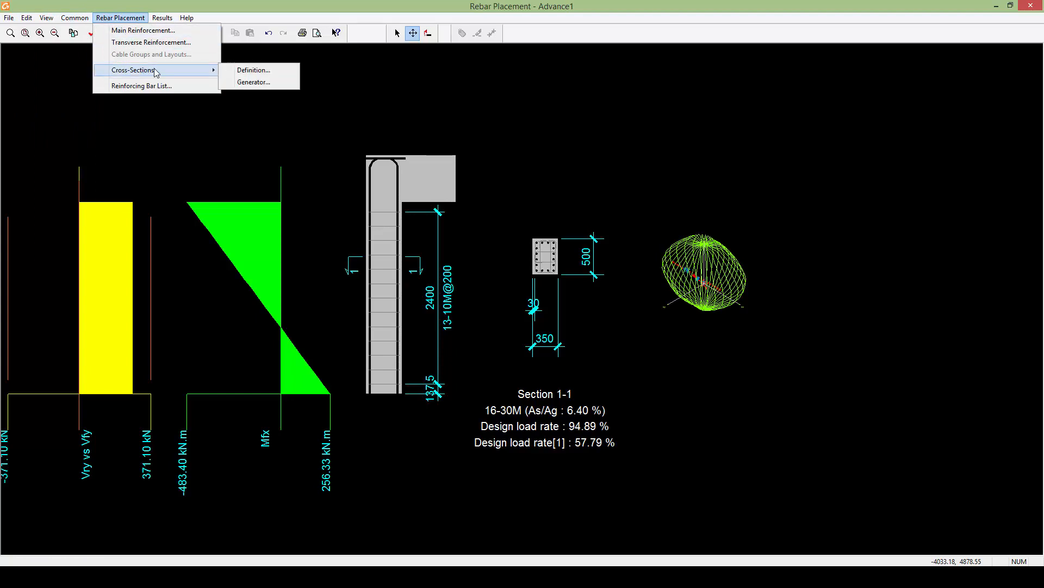
{"action": "left_click", "coordinate": [242, 70]}
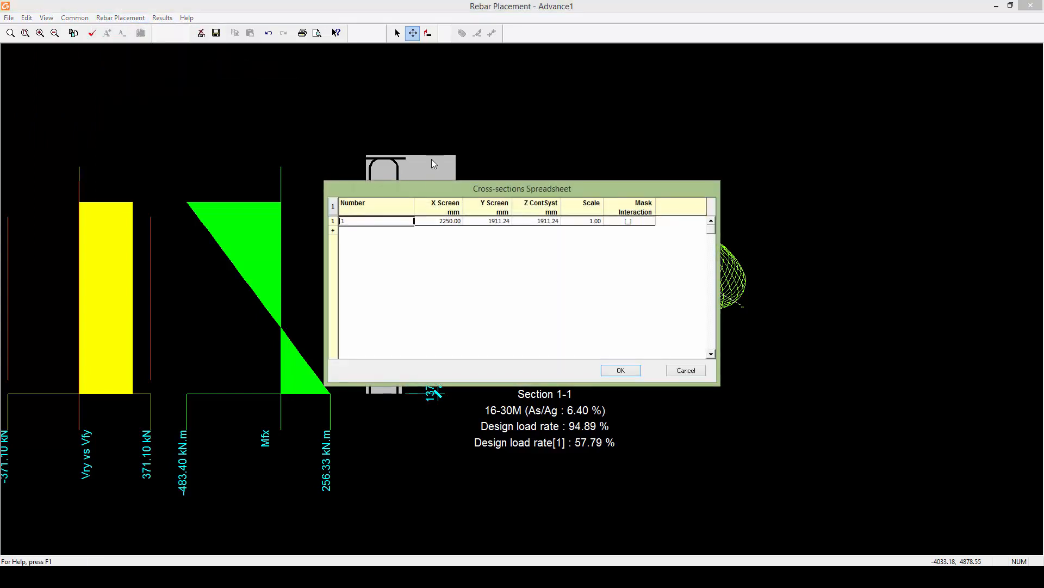
{"action": "left_click_drag", "start_coordinate": [434, 190], "coordinate": [718, 109]}
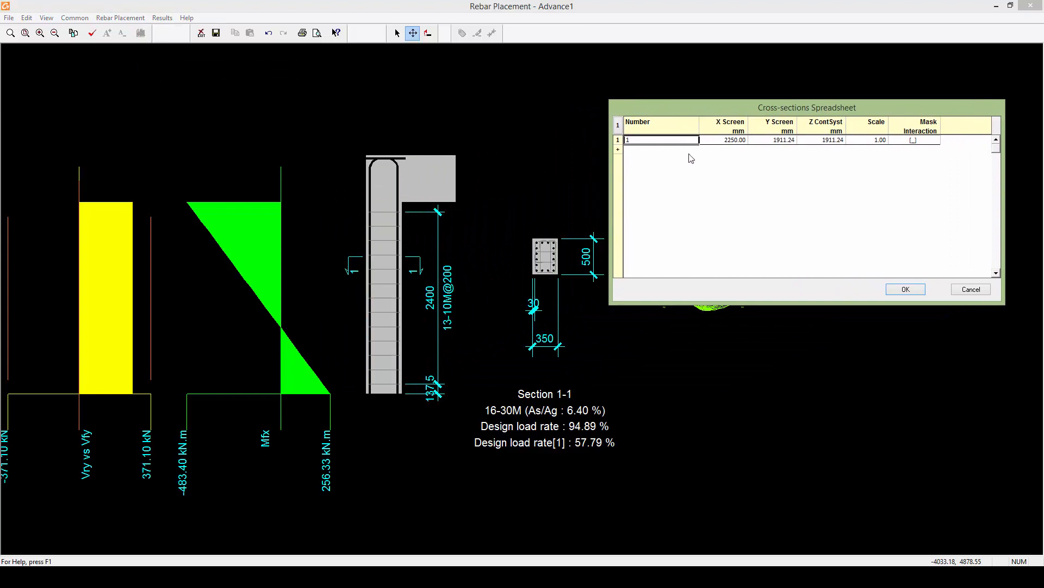
{"action": "left_click", "coordinate": [629, 150]}
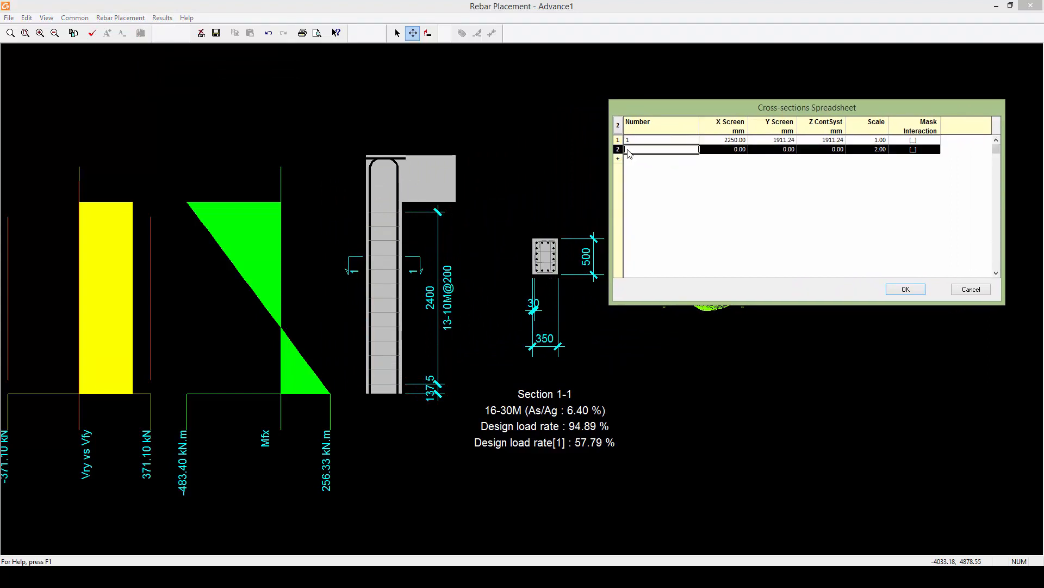
{"action": "left_click", "coordinate": [630, 150]}
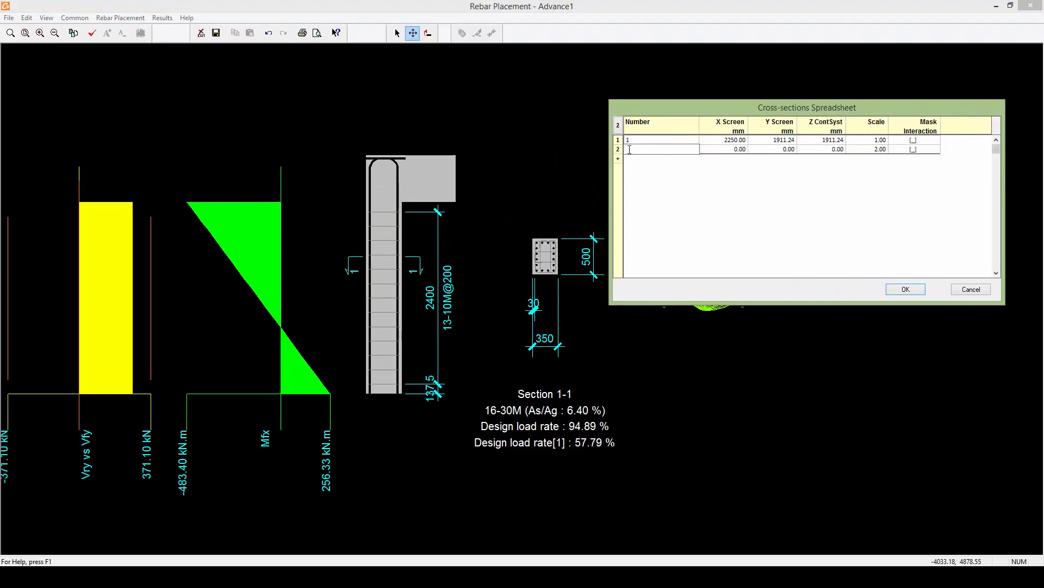
{"action": "left_click", "coordinate": [728, 154]}
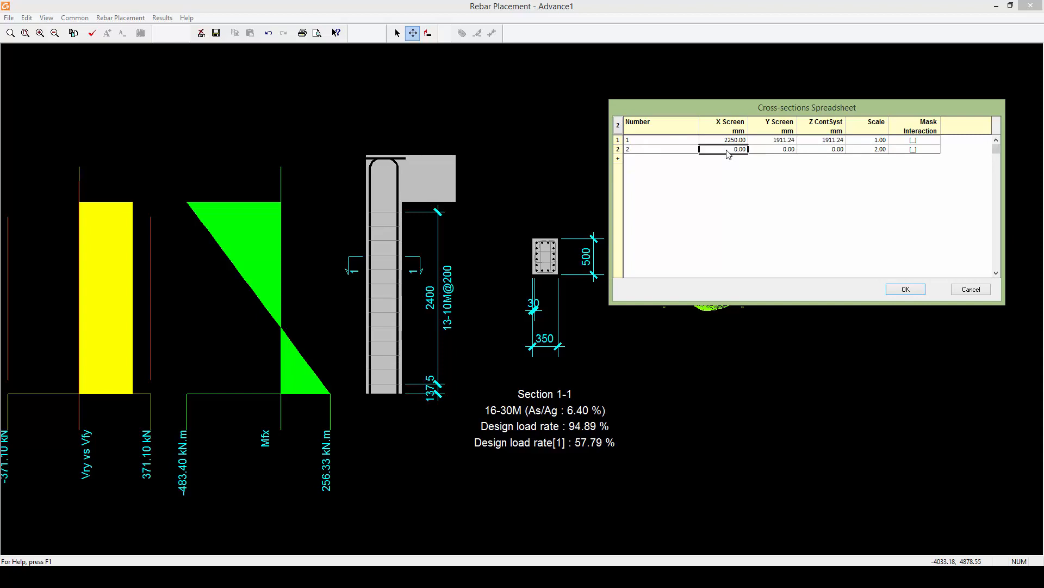
- Copy all of cross-section 1's values onto the second row of the cross-sections spreadsheet
{"action": "left_click", "coordinate": [619, 140]}
{"action": "left_click", "coordinate": [619, 149]}
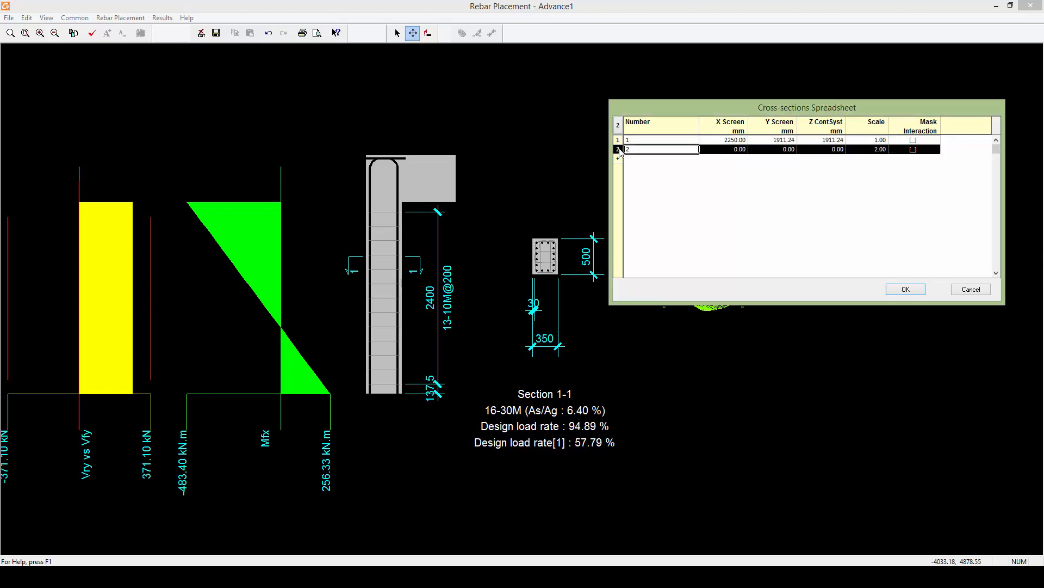
{"action": "type", "text": "1\t2250.00\t1911.24\t1911.24\t1.00"}
{"action": "left_click_drag", "start_coordinate": [799, 106], "coordinate": [792, 100]}
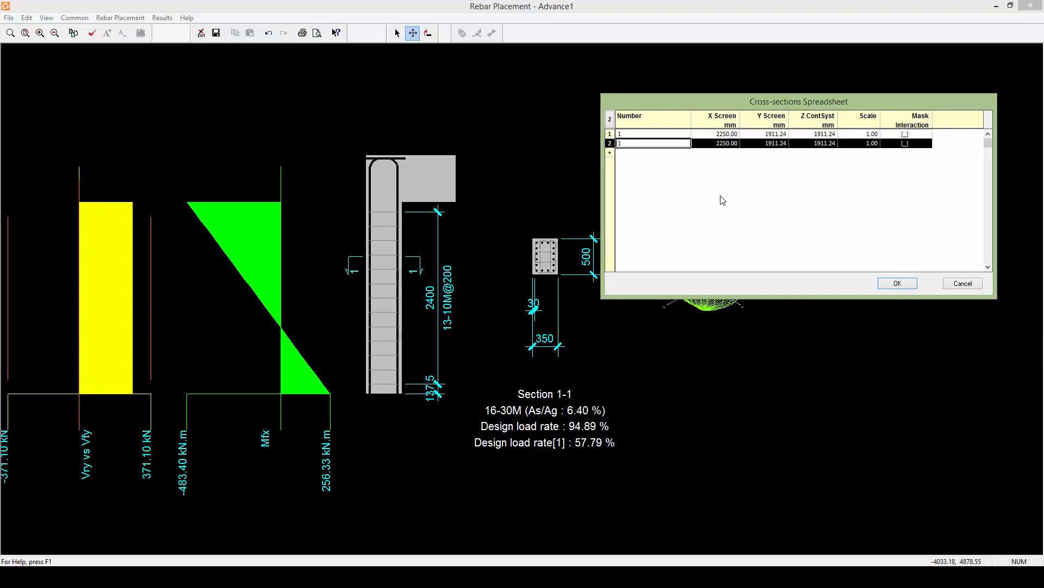
- Set the second cross-section's Z ContSyst to 500 mm and try to apply the spreadsheet
{"action": "left_click", "coordinate": [803, 143]}
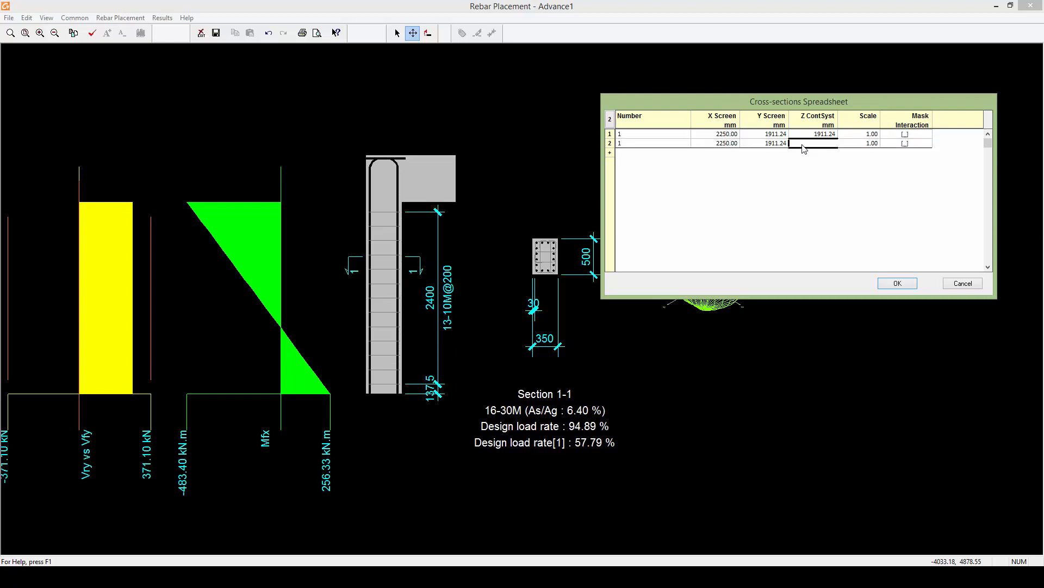
{"action": "left_click_drag", "start_coordinate": [805, 144], "coordinate": [831, 143]}
{"action": "type", "text": "500"}
{"action": "left_click", "coordinate": [899, 283]}
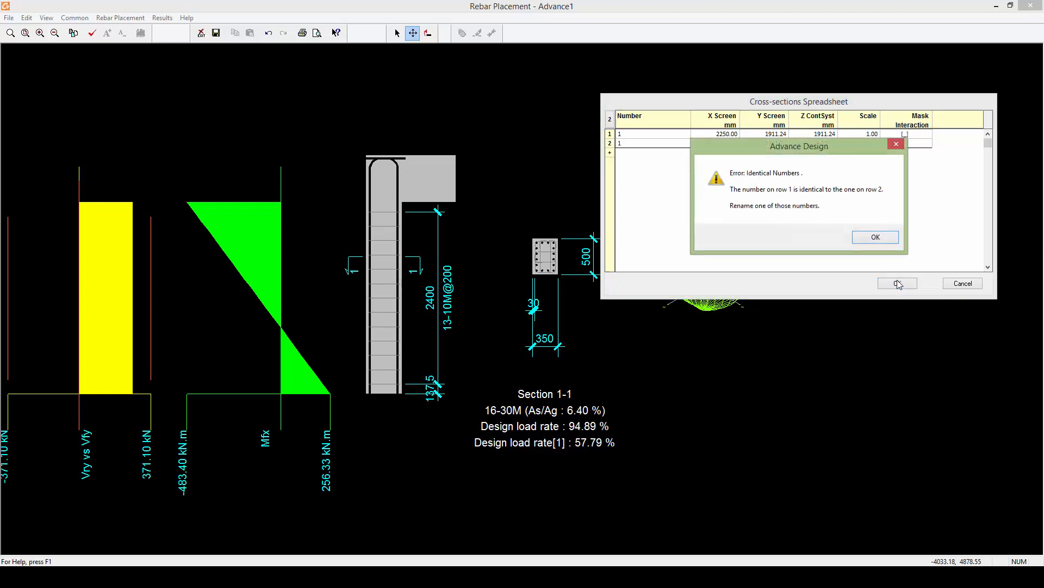
{"action": "left_click", "coordinate": [880, 241]}
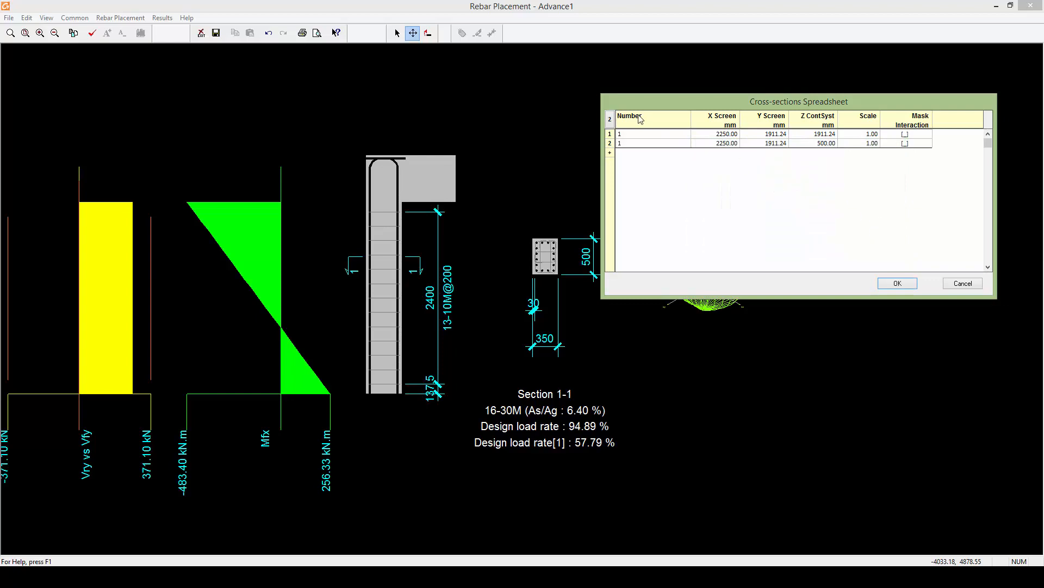
- Renumber the second cross-section as 2 and apply the cross-section definitions
{"action": "left_click", "coordinate": [629, 143]}
{"action": "left_click", "coordinate": [629, 144]}
{"action": "type", "text": "2"}
{"action": "left_click", "coordinate": [892, 284]}
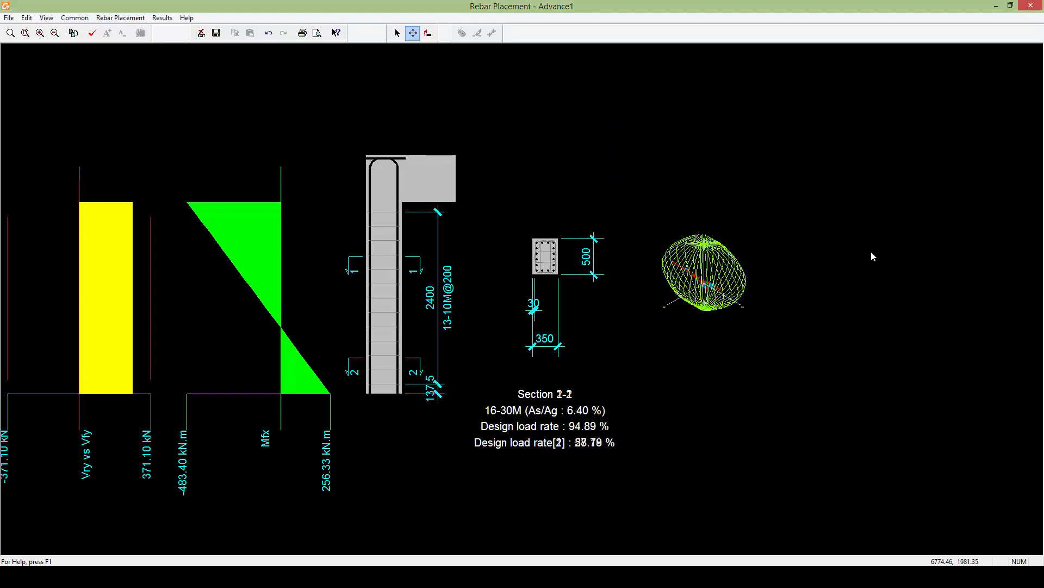
- Move the section 1-1 drawing upward so it separates from the overlapping section 2-2 drawing
{"action": "middle_click_drag", "start_coordinate": [423, 397], "coordinate": [422, 332]}
{"action": "scroll", "coordinate": [423, 332], "scroll_direction": "down", "scroll_amount": 7}
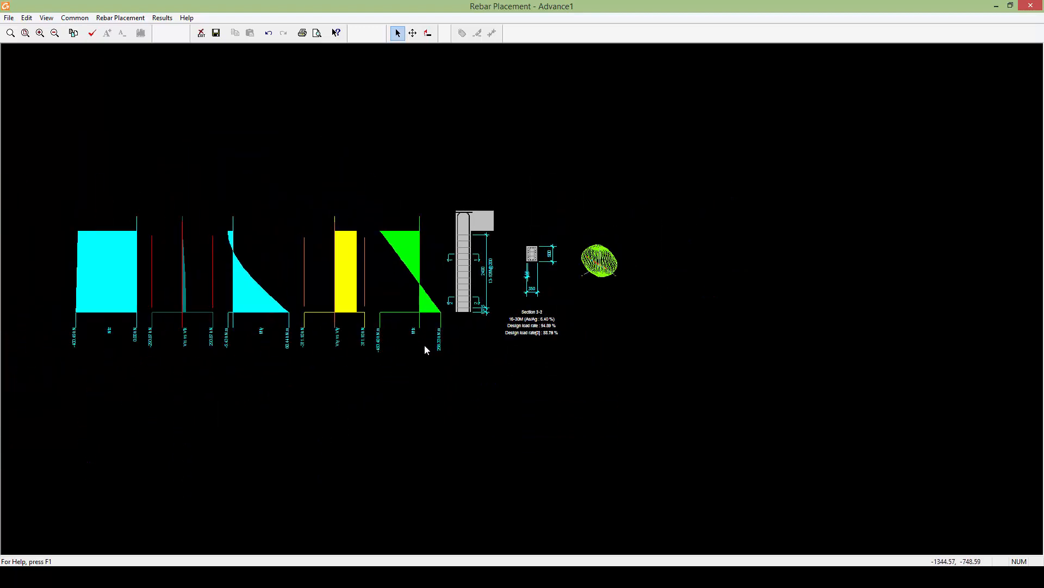
{"action": "scroll", "coordinate": [424, 345], "scroll_direction": "up", "scroll_amount": 3}
{"action": "scroll", "coordinate": [523, 370], "scroll_direction": "up", "scroll_amount": 4}
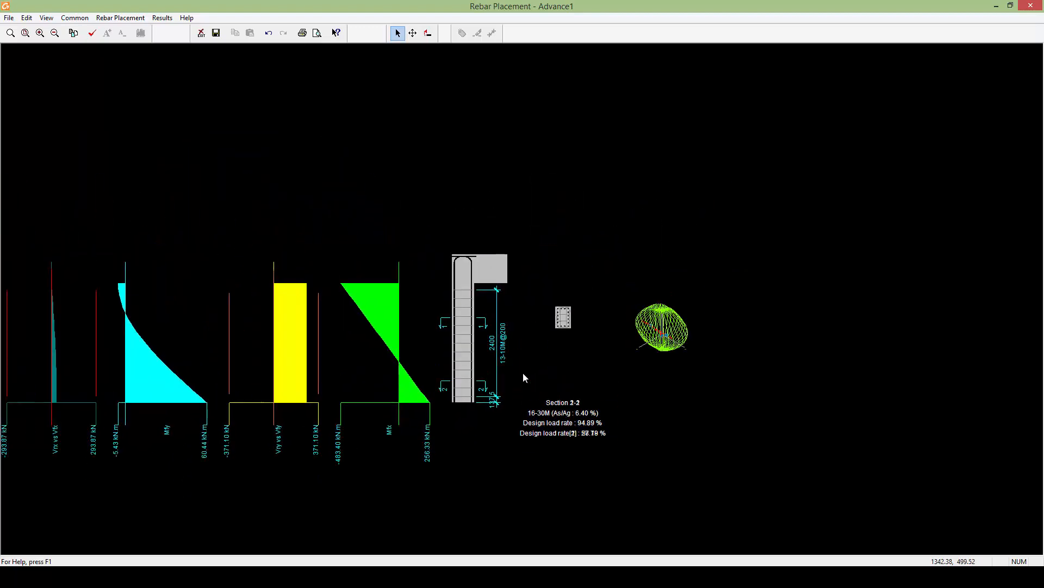
{"action": "left_click", "coordinate": [568, 284]}
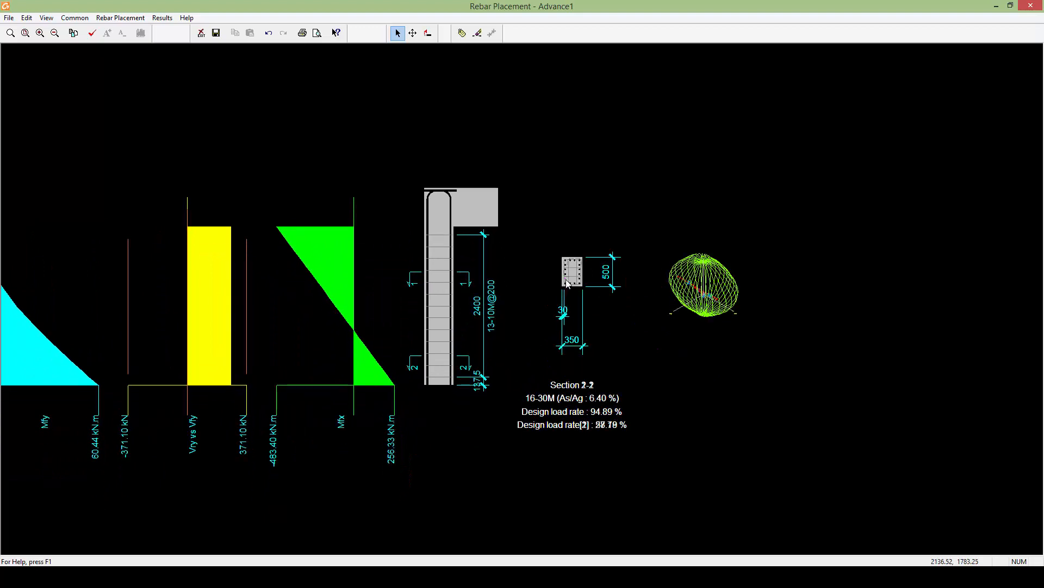
{"action": "scroll", "coordinate": [560, 294], "scroll_direction": "up", "scroll_amount": 3}
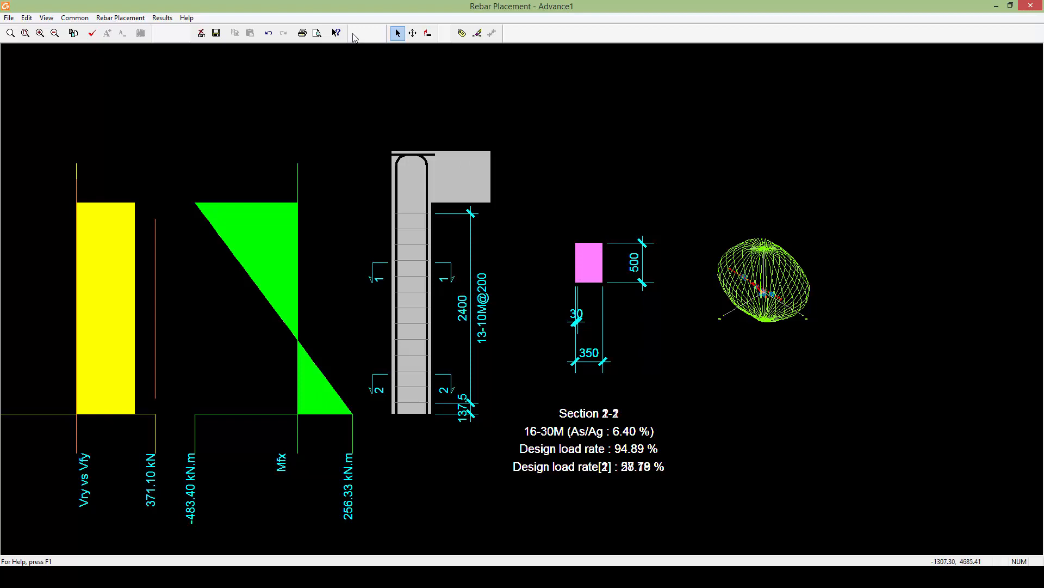
{"action": "left_click", "coordinate": [413, 33]}
{"action": "left_click", "coordinate": [585, 263]}
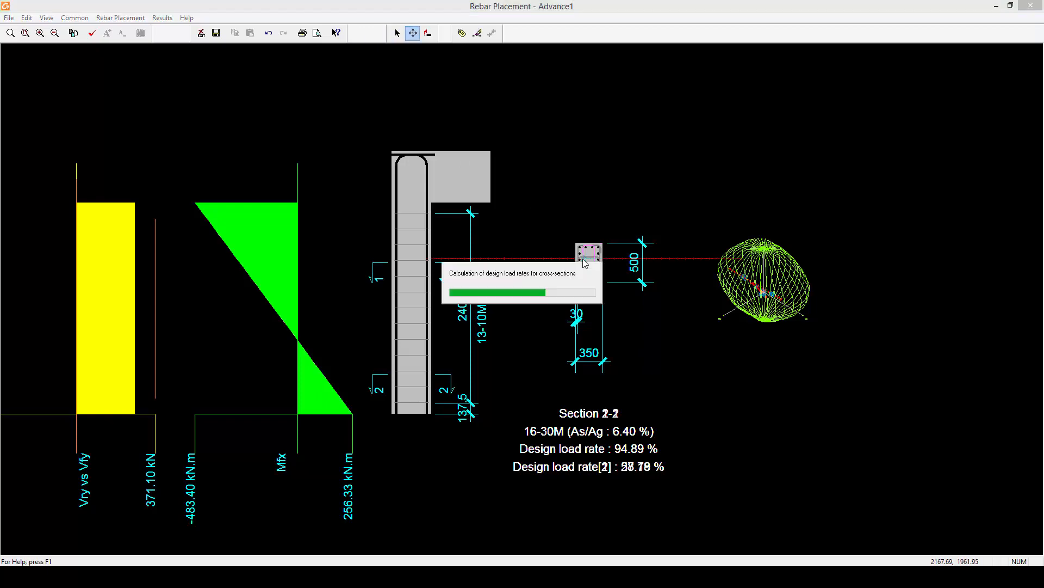
{"action": "scroll", "coordinate": [583, 273], "scroll_direction": "up", "scroll_amount": 4}
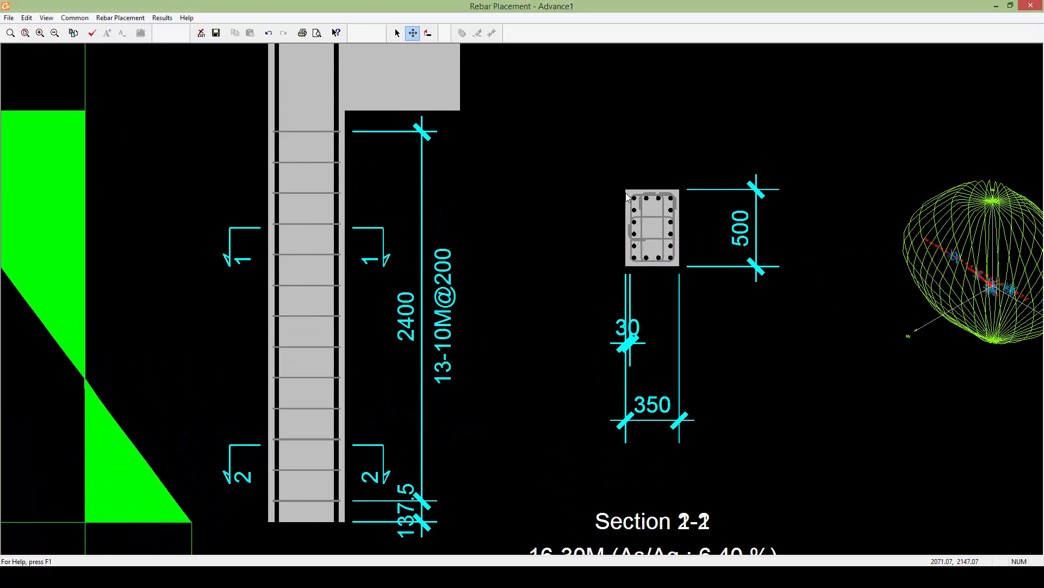
{"action": "left_click_drag", "start_coordinate": [628, 197], "coordinate": [622, 69]}
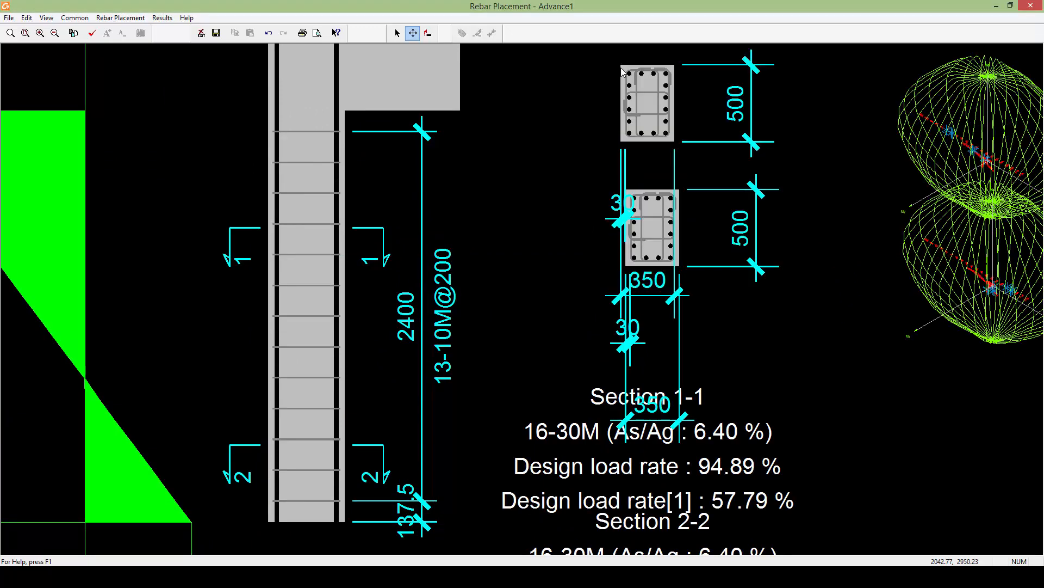
- Move the section 1-1 drawing sideways, beyond the interaction surface of section 2-2, so the two no longer overlap
{"action": "scroll", "coordinate": [639, 159], "scroll_direction": "down", "scroll_amount": 3}
{"action": "middle_click_drag", "start_coordinate": [718, 160], "coordinate": [632, 139]}
{"action": "scroll", "coordinate": [660, 139], "scroll_direction": "down", "scroll_amount": 2}
{"action": "scroll", "coordinate": [660, 139], "scroll_direction": "down", "scroll_amount": 1}
{"action": "left_click", "coordinate": [524, 147]}
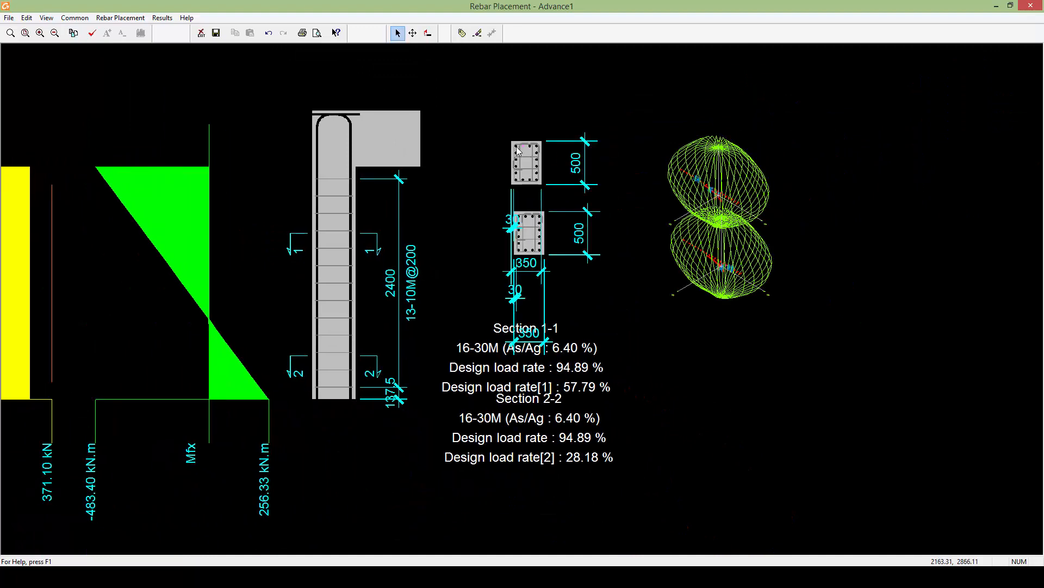
{"action": "left_click", "coordinate": [520, 148]}
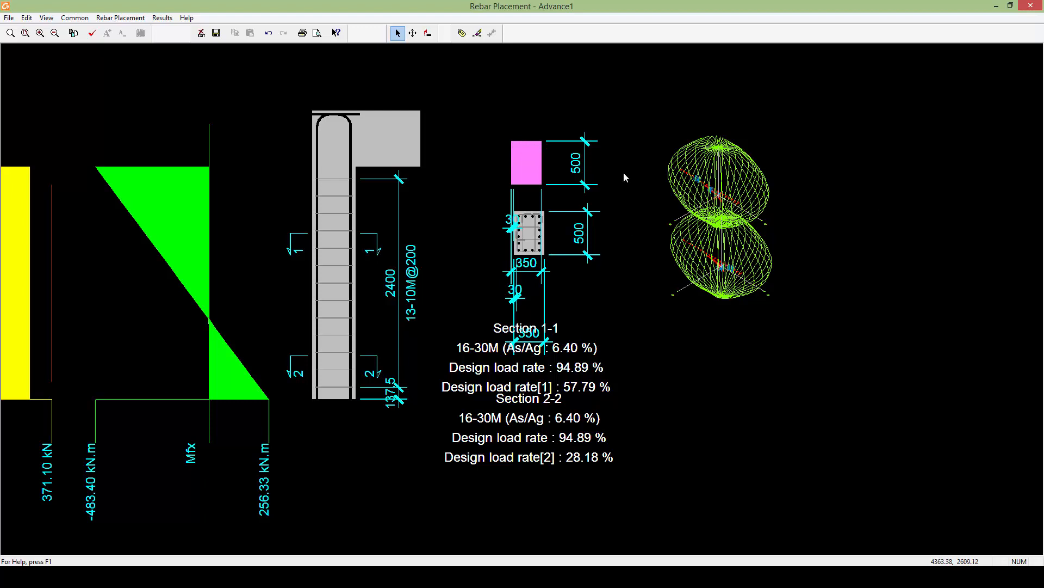
{"action": "left_click", "coordinate": [413, 34]}
{"action": "left_click_drag", "start_coordinate": [513, 141], "coordinate": [840, 148]}
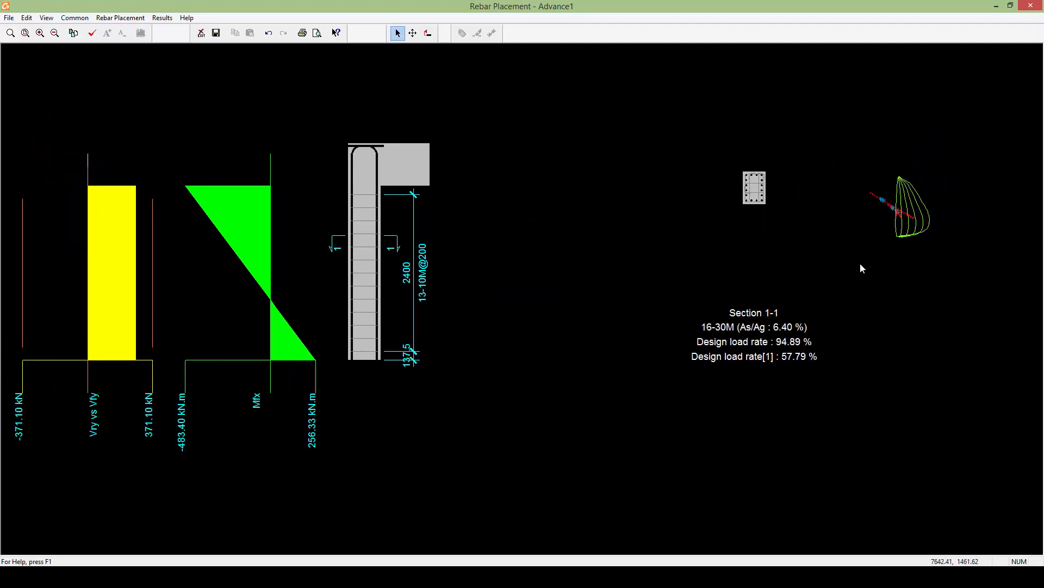
- Examine the separated section 1-1 and 2-2 drawings alongside the column elevation and its section marks
{"action": "scroll", "coordinate": [705, 269], "scroll_direction": "down", "scroll_amount": 2}
{"action": "scroll", "coordinate": [704, 269], "scroll_direction": "up", "scroll_amount": 6}
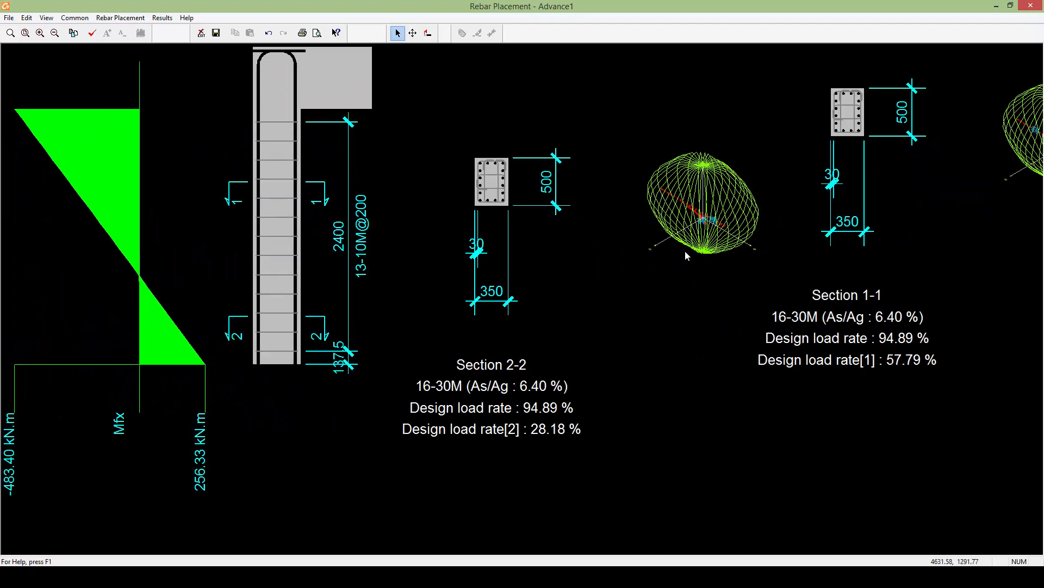
{"action": "scroll", "coordinate": [684, 250], "scroll_direction": "down", "scroll_amount": 2}
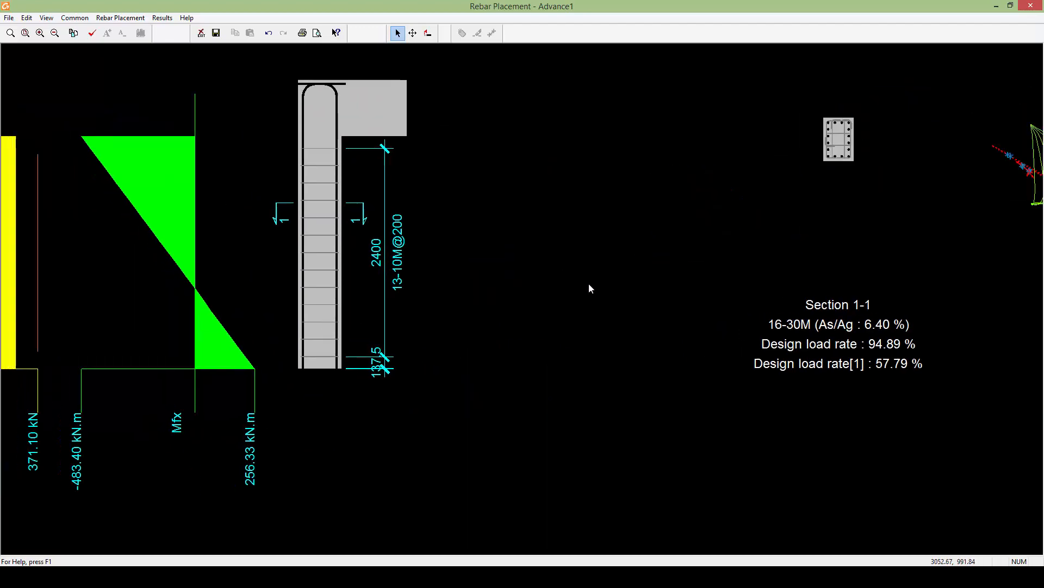
{"action": "middle_click_drag", "start_coordinate": [591, 287], "coordinate": [601, 302]}
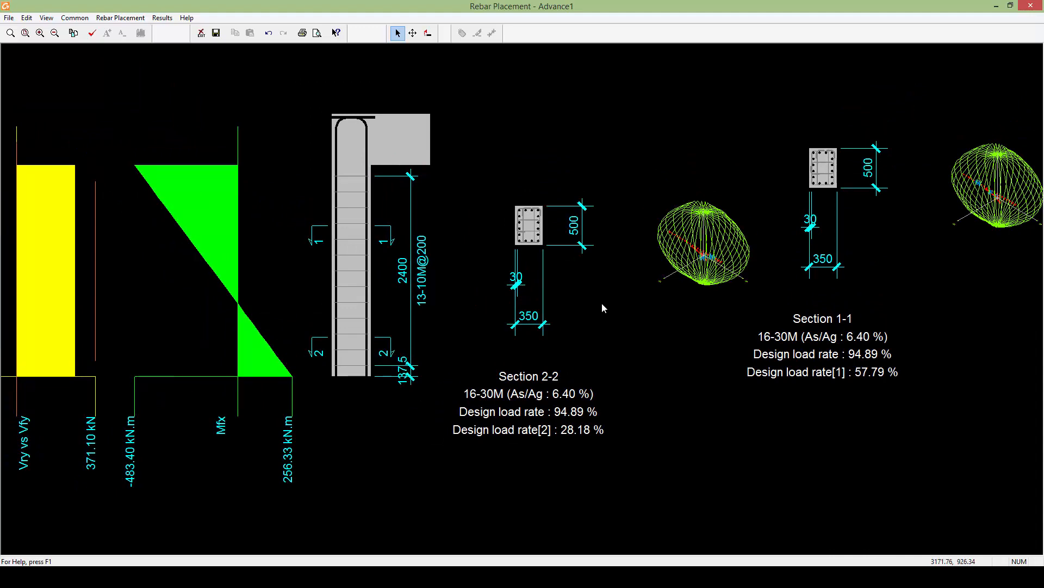
{"action": "middle_click_drag", "start_coordinate": [601, 300], "coordinate": [542, 323]}
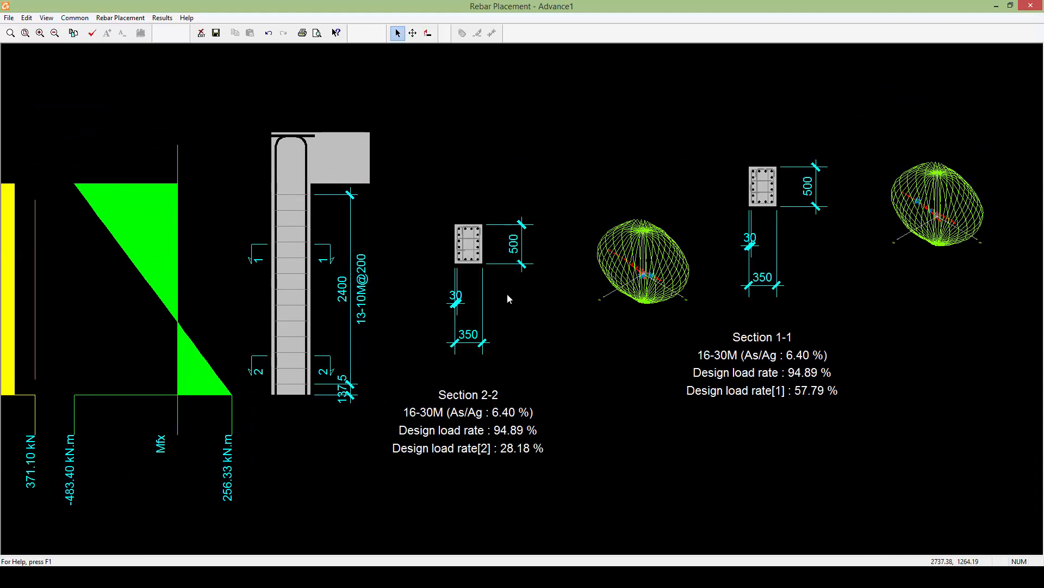
{"action": "middle_click_drag", "start_coordinate": [507, 293], "coordinate": [540, 306]}
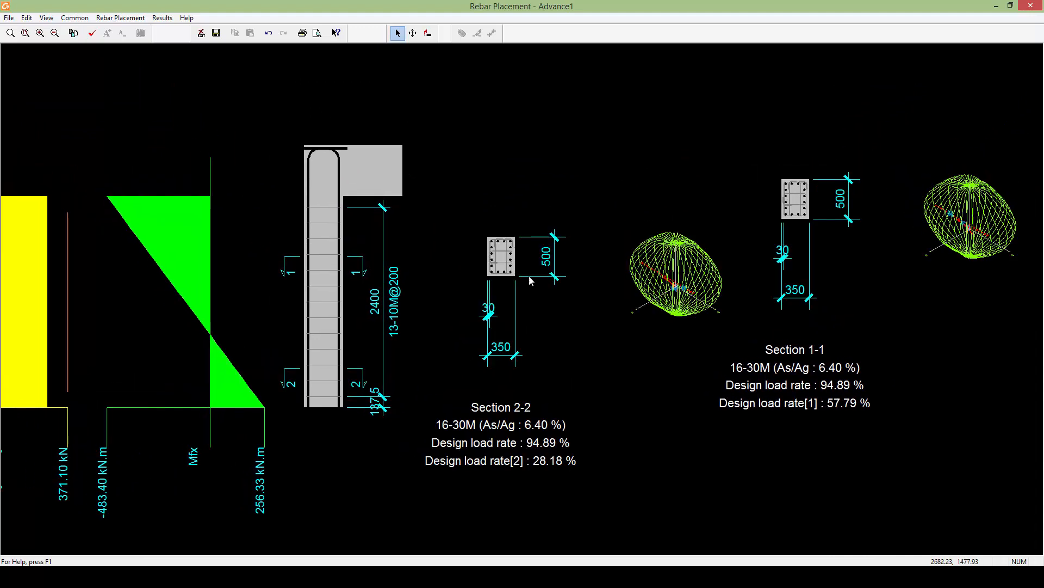
{"action": "scroll", "coordinate": [506, 268], "scroll_direction": "up", "scroll_amount": 1}
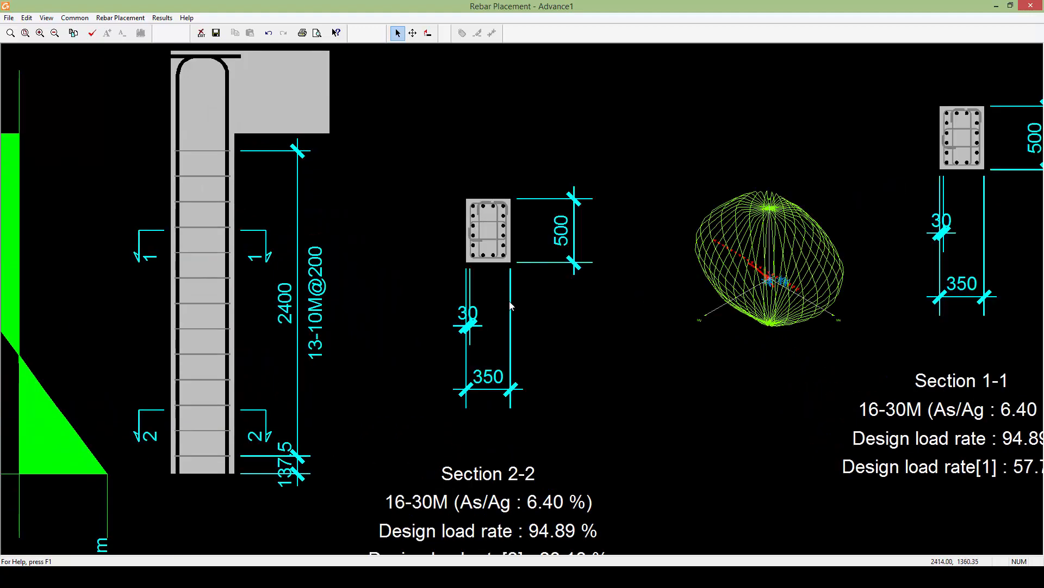
{"action": "scroll", "coordinate": [580, 334], "scroll_direction": "up", "scroll_amount": 2}
{"action": "mouse_move", "coordinate": [580, 317]}
{"action": "middle_mouse_down"}
{"action": "mouse_move", "coordinate": [576, 360]}
{"action": "mouse_move", "coordinate": [559, 363]}
{"action": "middle_mouse_up"}
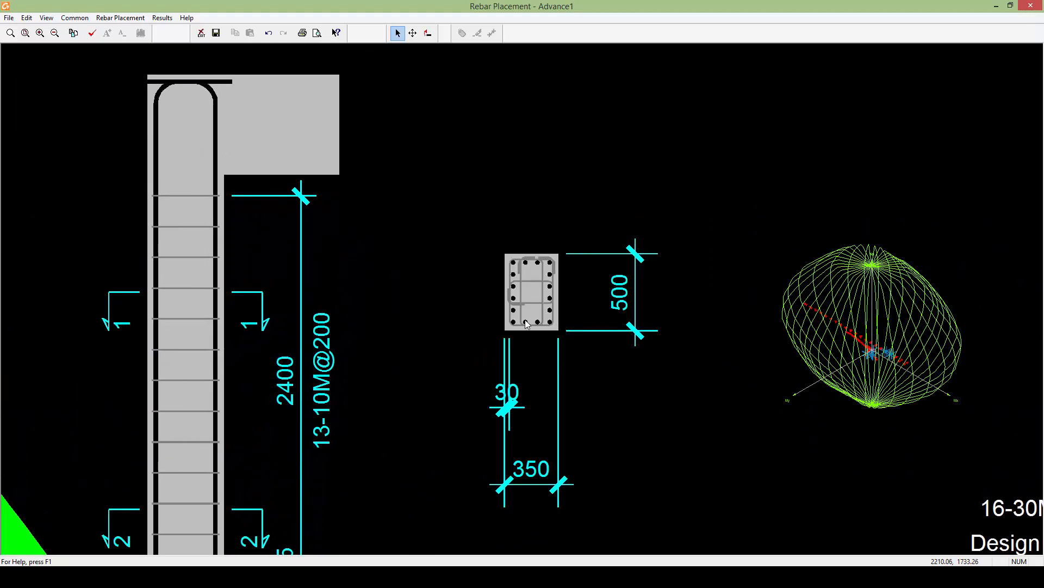
- Inspect the main reinforcement spreadsheet for a lower-face bar and an upper-face bar of section 2-2
{"action": "scroll", "coordinate": [527, 326], "scroll_direction": "up", "scroll_amount": 2}
{"action": "scroll", "coordinate": [528, 329], "scroll_direction": "down", "scroll_amount": 1}
{"action": "middle_click_drag", "start_coordinate": [526, 326], "coordinate": [508, 261]}
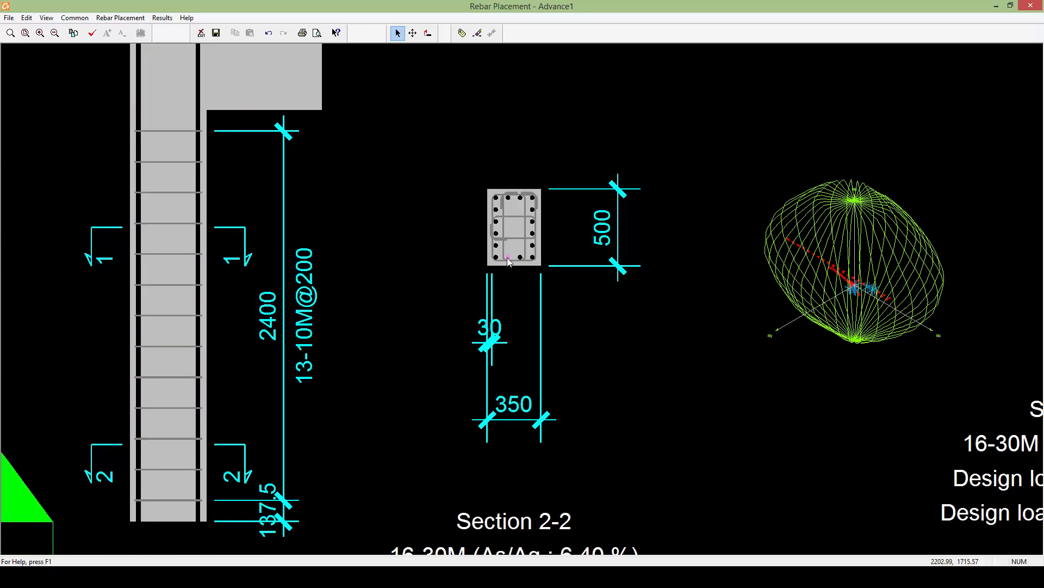
{"action": "double_click", "coordinate": [508, 261]}
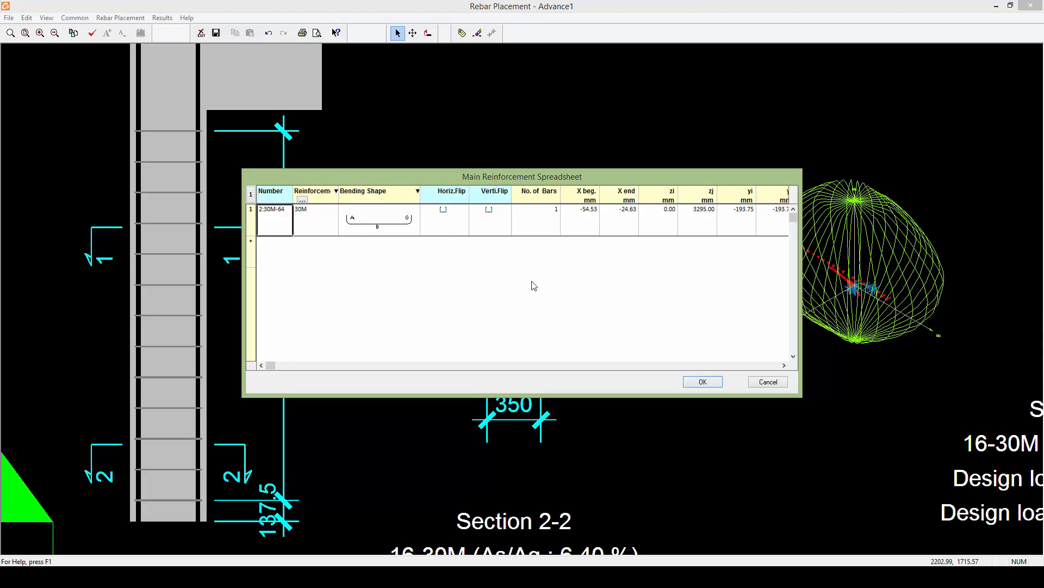
{"action": "left_click", "coordinate": [784, 365]}
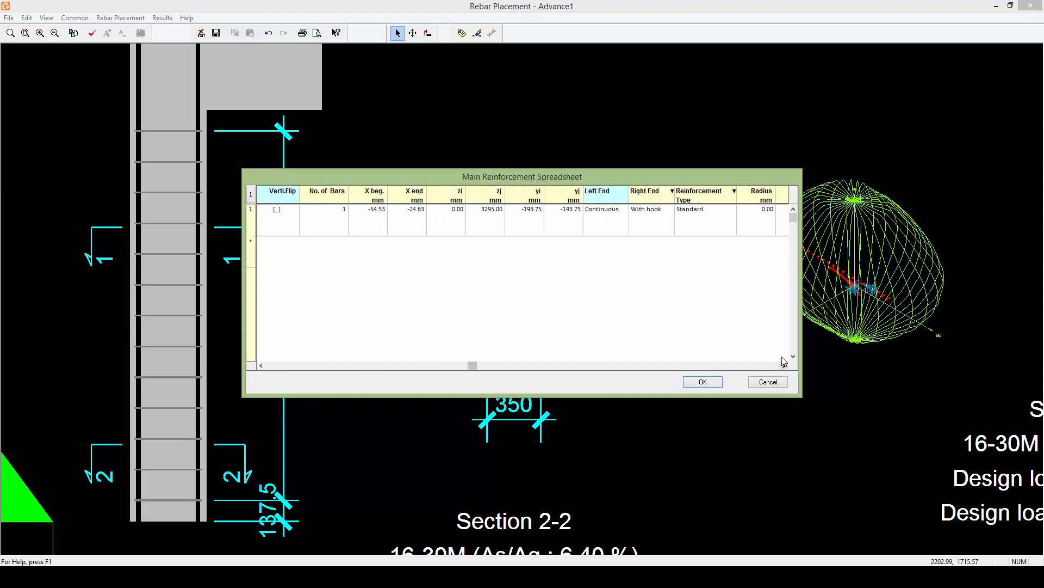
{"action": "left_click", "coordinate": [718, 381]}
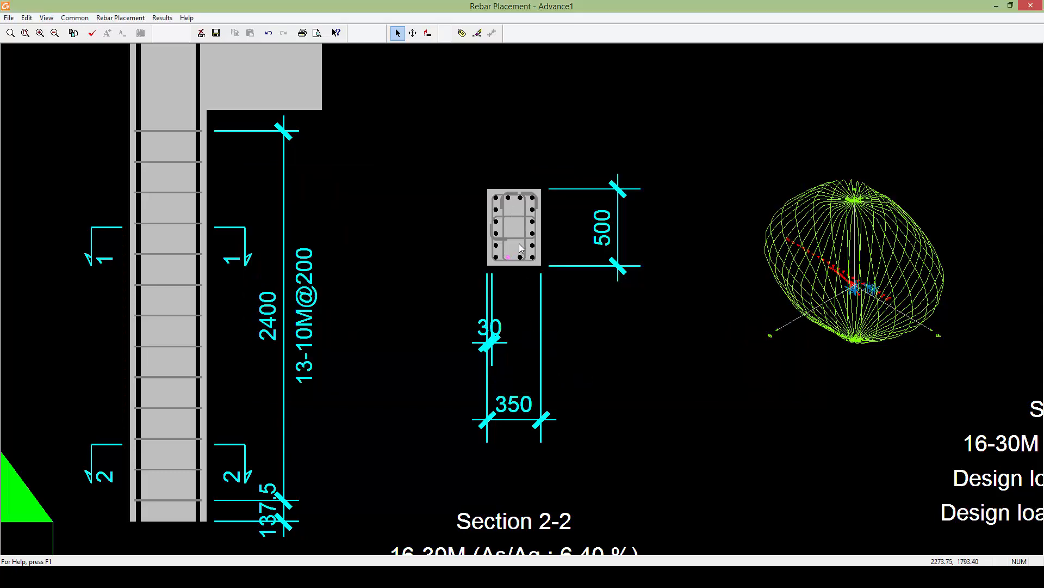
{"action": "double_click", "coordinate": [521, 201]}
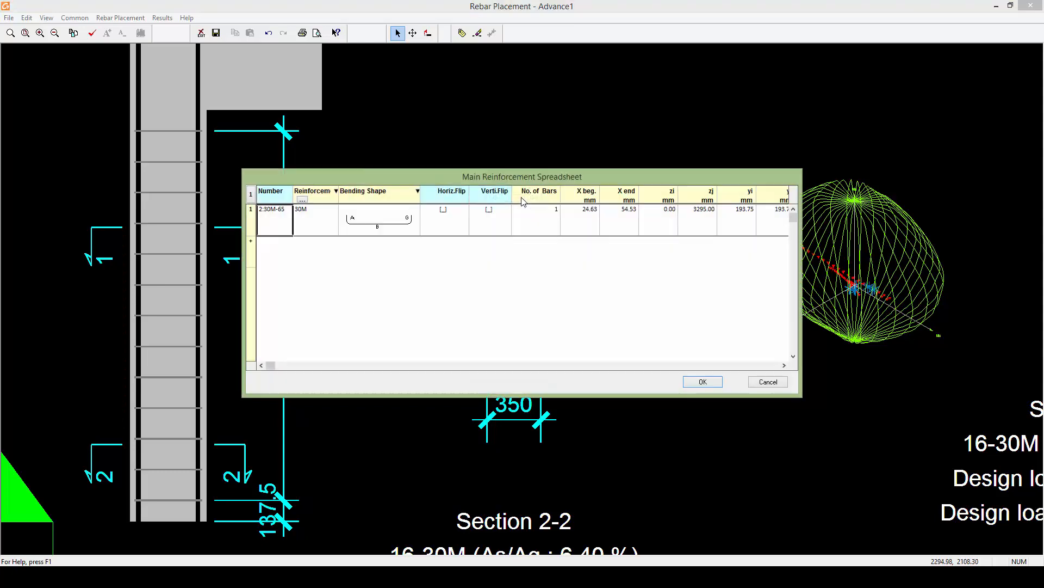
{"action": "left_click", "coordinate": [774, 381]}
- Inspect the transverse reinforcement spreadsheet for section 2-2's inner and outer stirrups, including the stirrup patterns
{"action": "scroll", "coordinate": [552, 269], "scroll_direction": "up", "scroll_amount": 2}
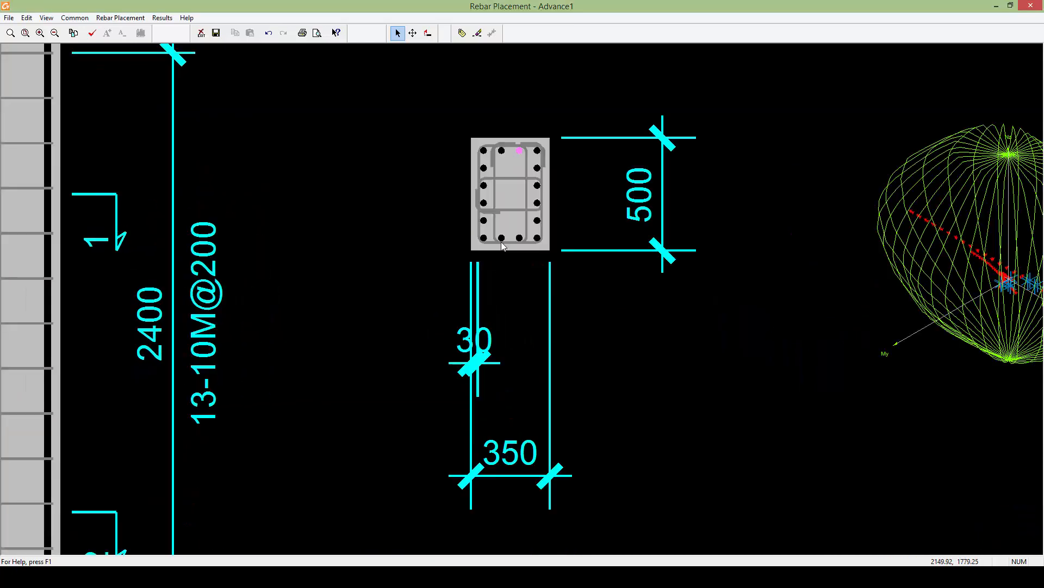
{"action": "double_click", "coordinate": [507, 208]}
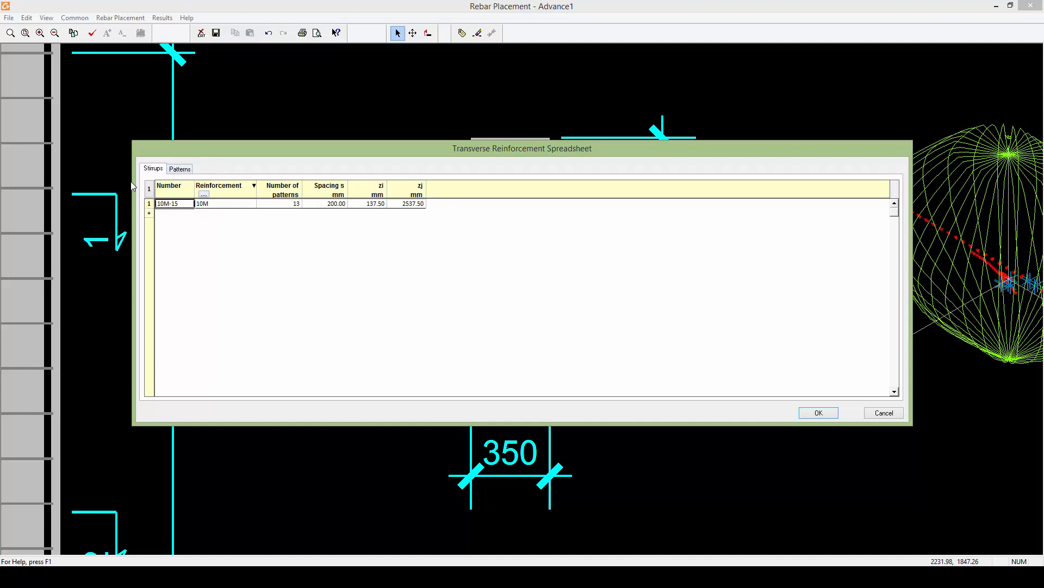
{"action": "left_click", "coordinate": [177, 170]}
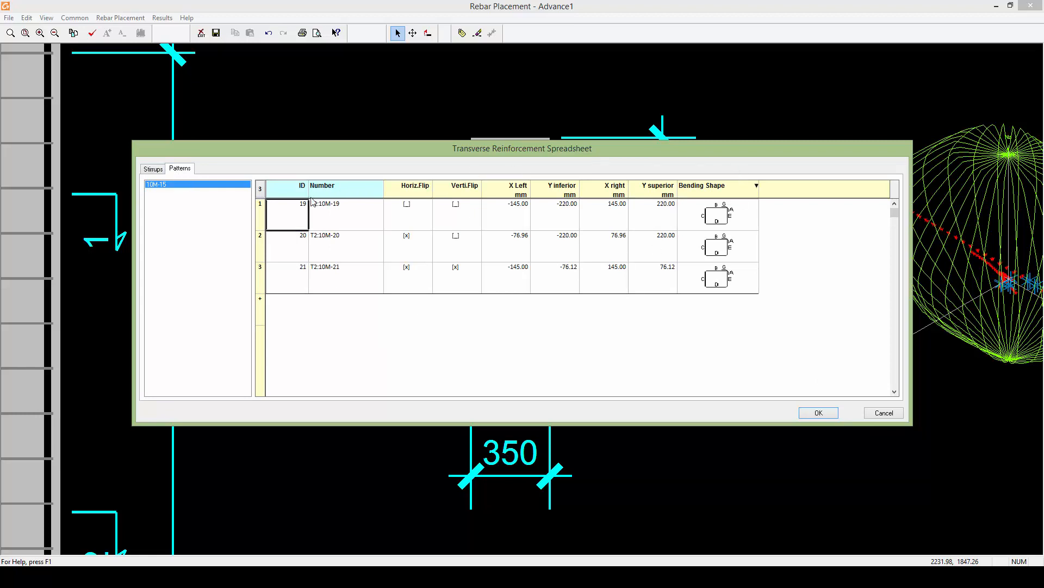
{"action": "left_click", "coordinate": [829, 416]}
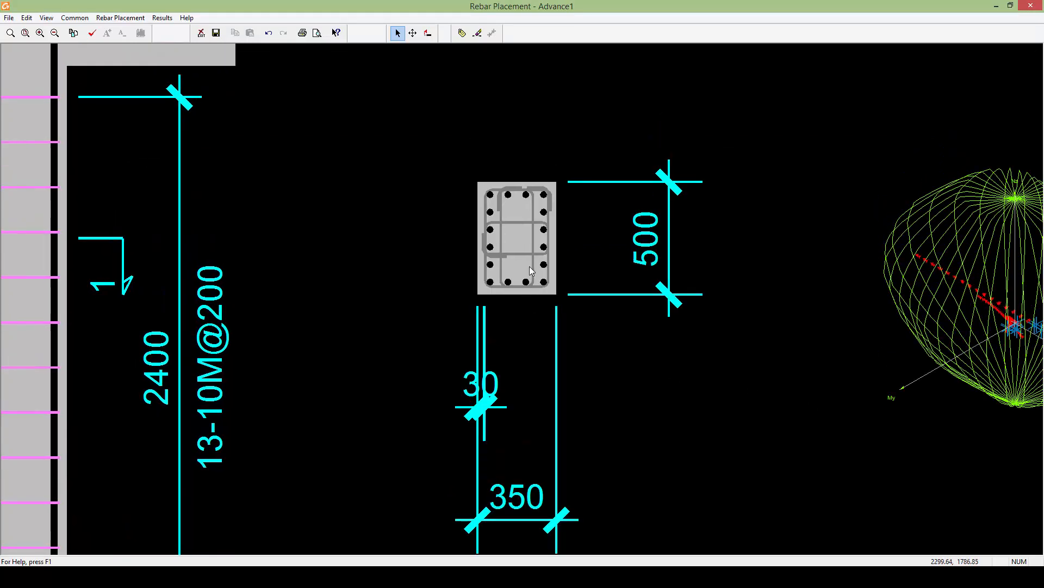
{"action": "double_click", "coordinate": [535, 271]}
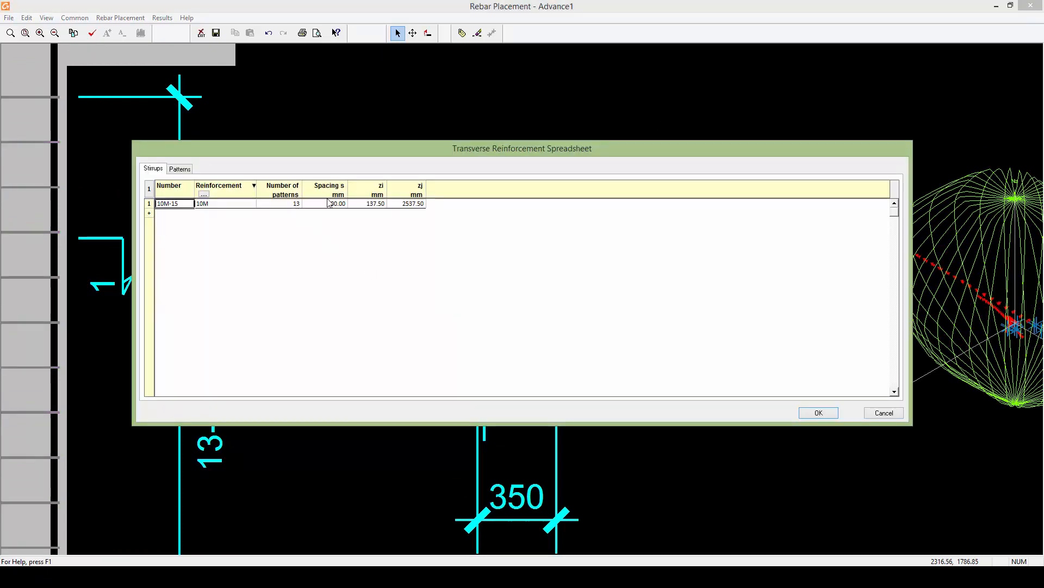
{"action": "left_click", "coordinate": [817, 413]}
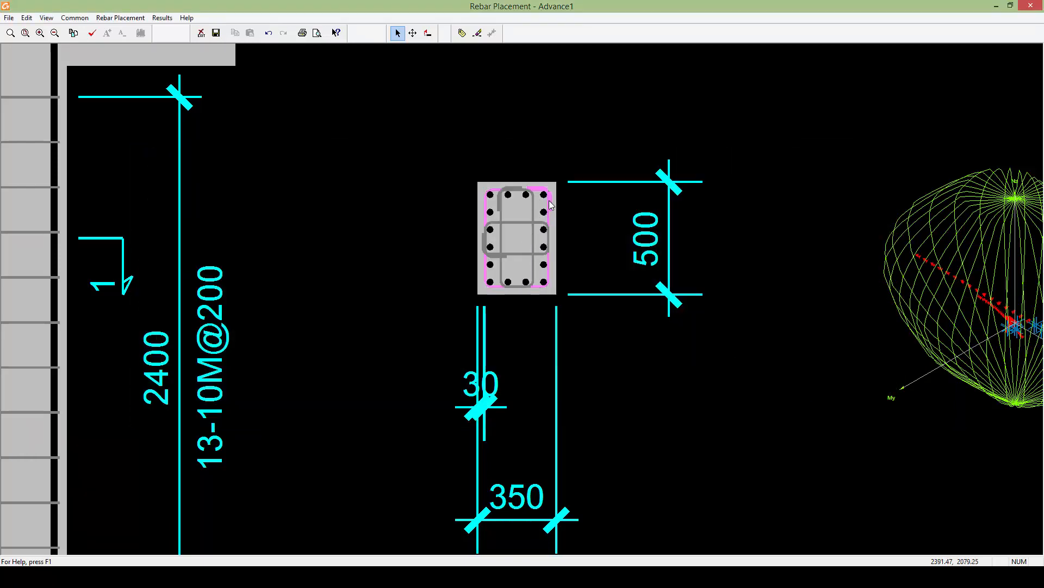
{"action": "double_click", "coordinate": [551, 203]}
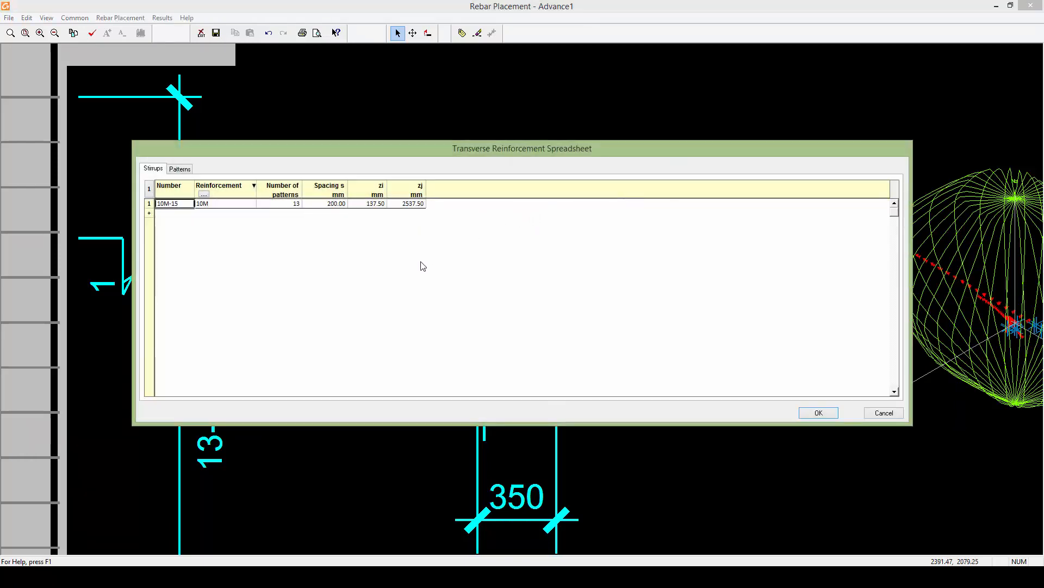
{"action": "left_click", "coordinate": [801, 411]}
- Examine the interaction surface of section 2-2 up close and compare both sections' design load rates with the column diagrams
{"action": "scroll", "coordinate": [614, 330], "scroll_direction": "down", "scroll_amount": 7}
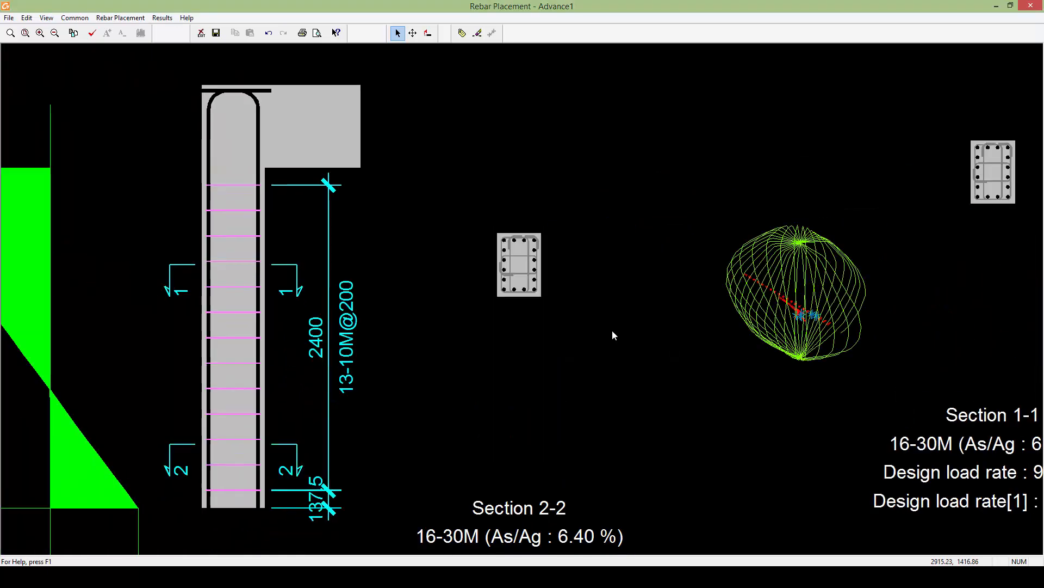
{"action": "middle_click_drag", "start_coordinate": [615, 329], "coordinate": [647, 284]}
{"action": "scroll", "coordinate": [471, 323], "scroll_direction": "down", "scroll_amount": 3}
{"action": "mouse_move", "coordinate": [471, 323]}
{"action": "middle_mouse_down"}
{"action": "mouse_move", "coordinate": [534, 321]}
{"action": "mouse_move", "coordinate": [567, 333]}
{"action": "middle_mouse_up"}
{"action": "scroll", "coordinate": [483, 323], "scroll_direction": "down", "scroll_amount": 2}
{"action": "scroll", "coordinate": [567, 329], "scroll_direction": "down", "scroll_amount": 3}
{"action": "scroll", "coordinate": [699, 306], "scroll_direction": "up", "scroll_amount": 8}
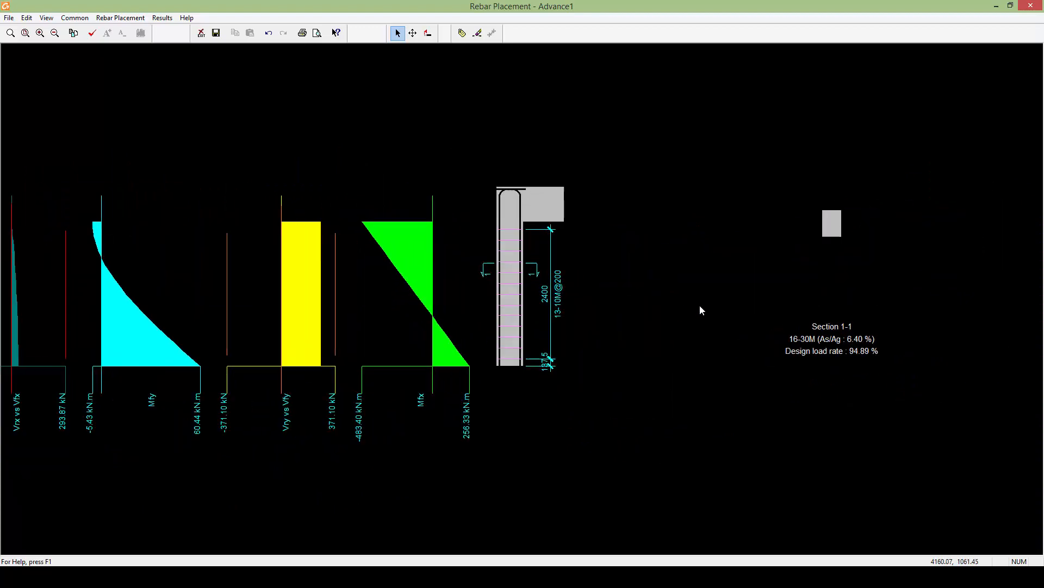
{"action": "middle_click_drag", "start_coordinate": [808, 273], "coordinate": [408, 275]}
{"action": "scroll", "coordinate": [495, 291], "scroll_direction": "up", "scroll_amount": 5}
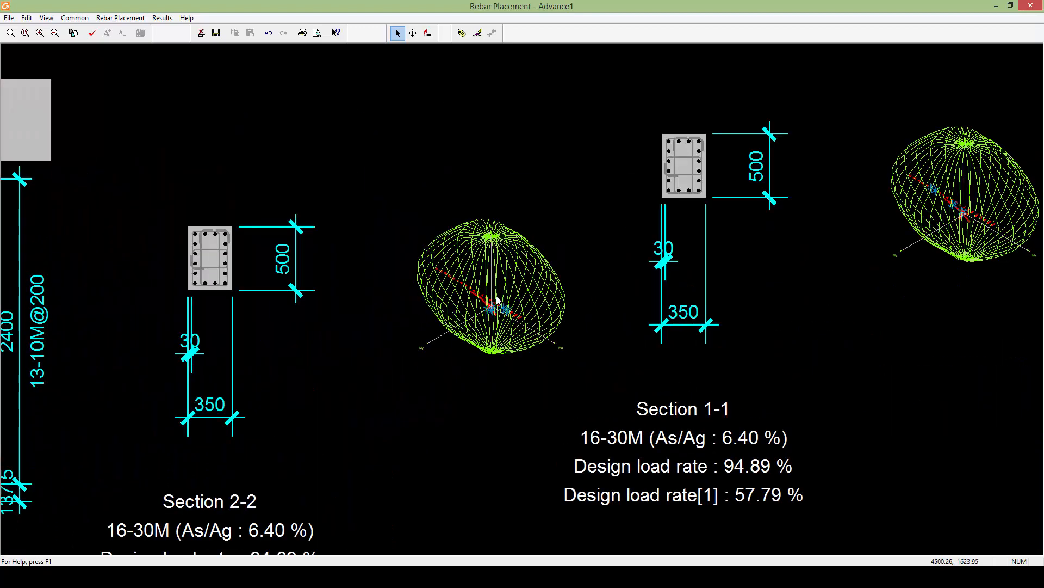
{"action": "scroll", "coordinate": [496, 299], "scroll_direction": "up", "scroll_amount": 1}
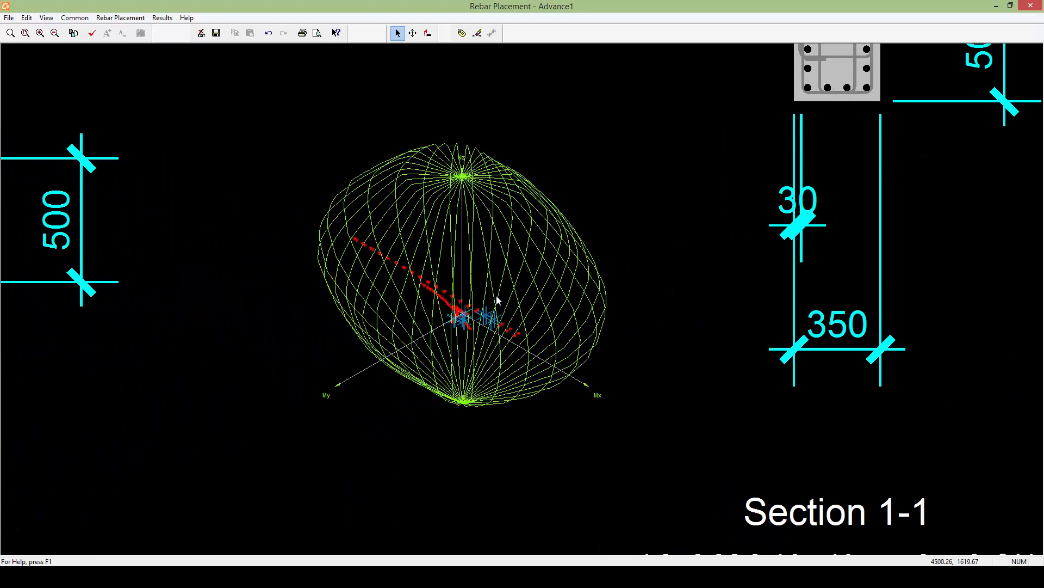
{"action": "scroll", "coordinate": [497, 300], "scroll_direction": "down", "scroll_amount": 3}
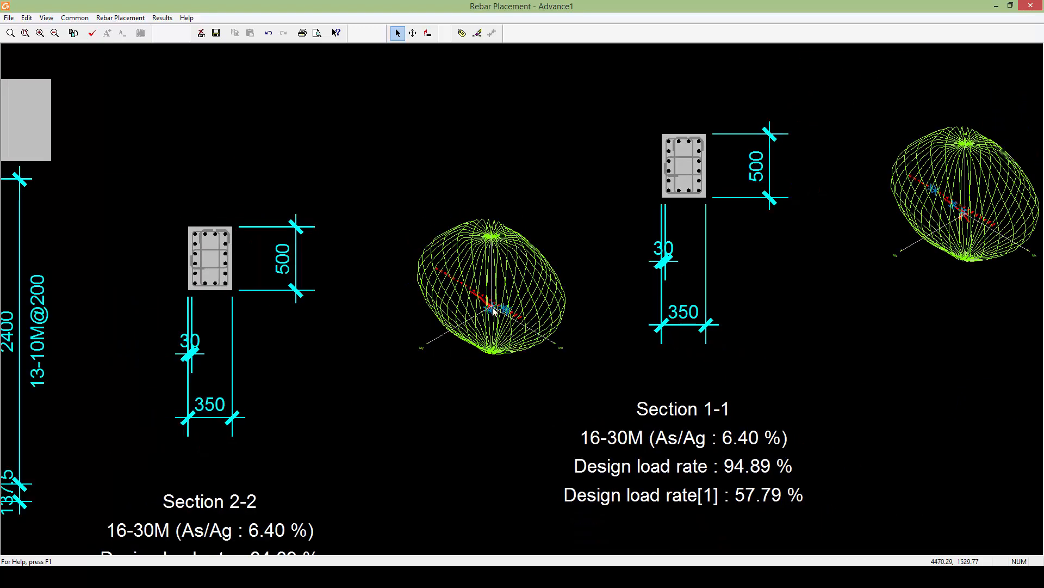
{"action": "scroll", "coordinate": [494, 310], "scroll_direction": "down", "scroll_amount": 3}
{"action": "middle_click_drag", "start_coordinate": [433, 321], "coordinate": [624, 279]}
{"action": "scroll", "coordinate": [571, 295], "scroll_direction": "down", "scroll_amount": 1}
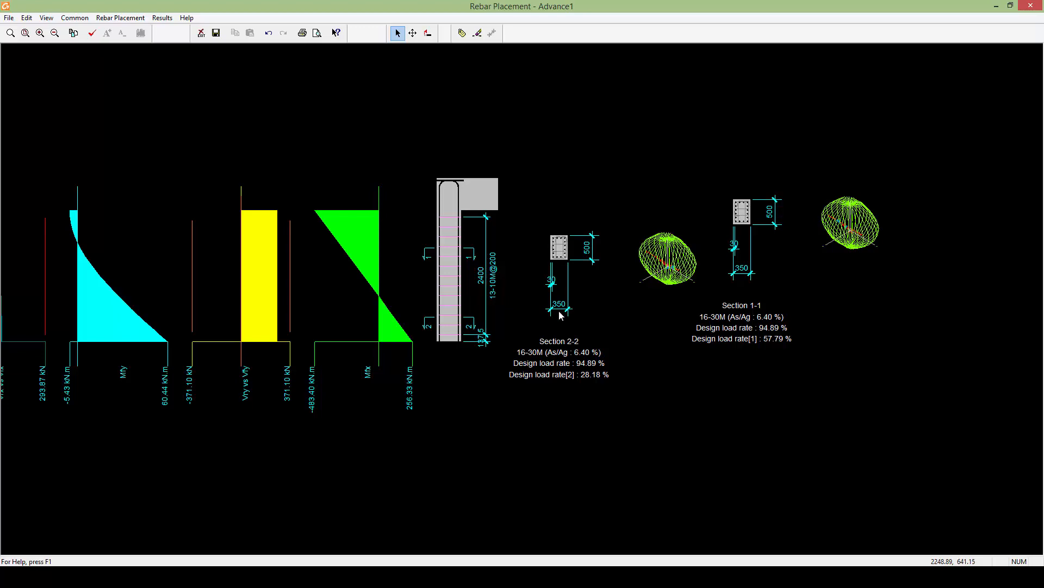
- View the column's interaction curves at 0 degrees for cross-section 1 and cross-section 2, and close the dialog
{"action": "scroll", "coordinate": [569, 340], "scroll_direction": "down", "scroll_amount": 3}
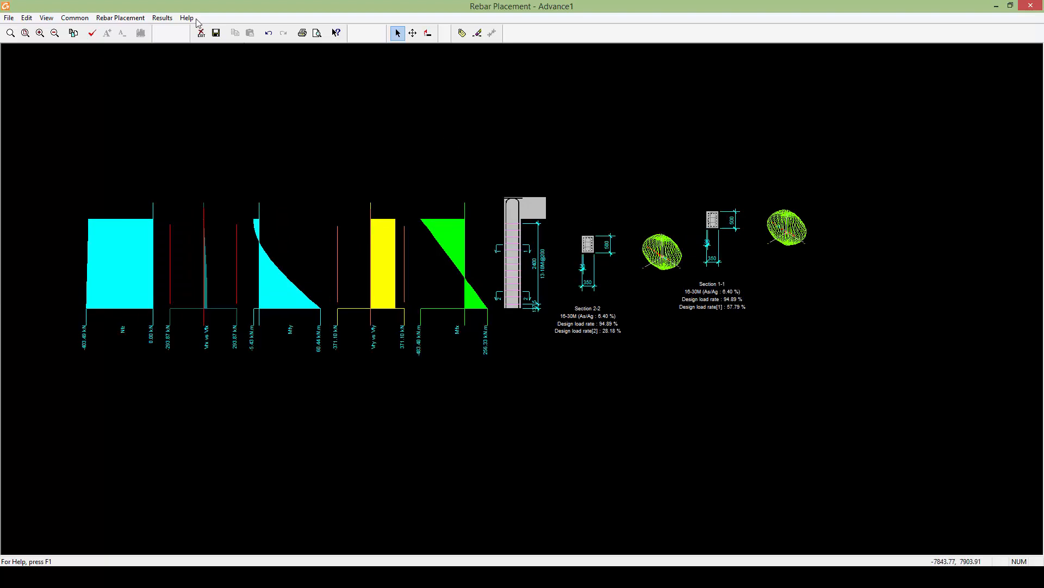
{"action": "left_click", "coordinate": [167, 21]}
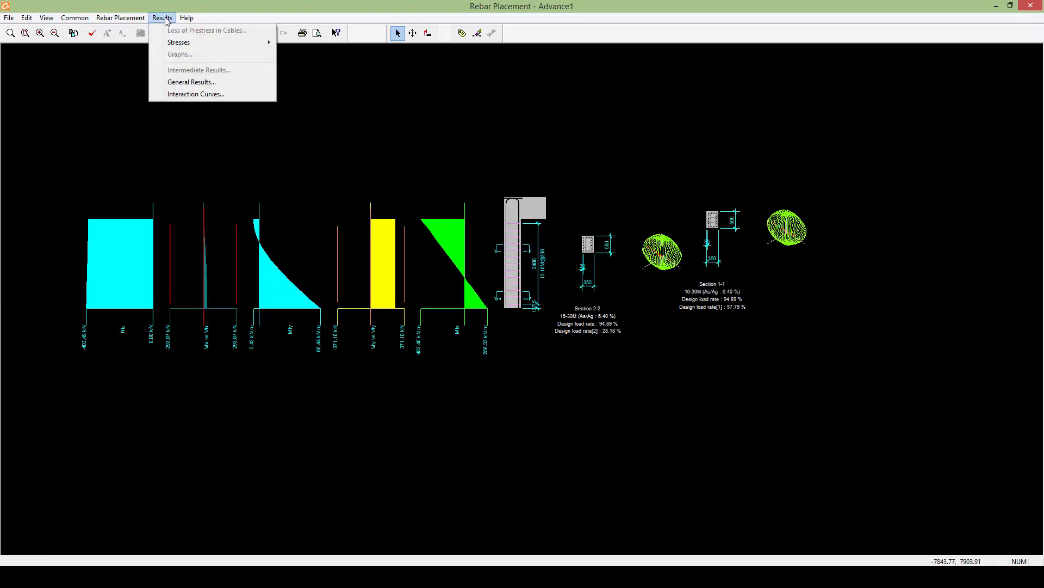
{"action": "left_click", "coordinate": [172, 94]}
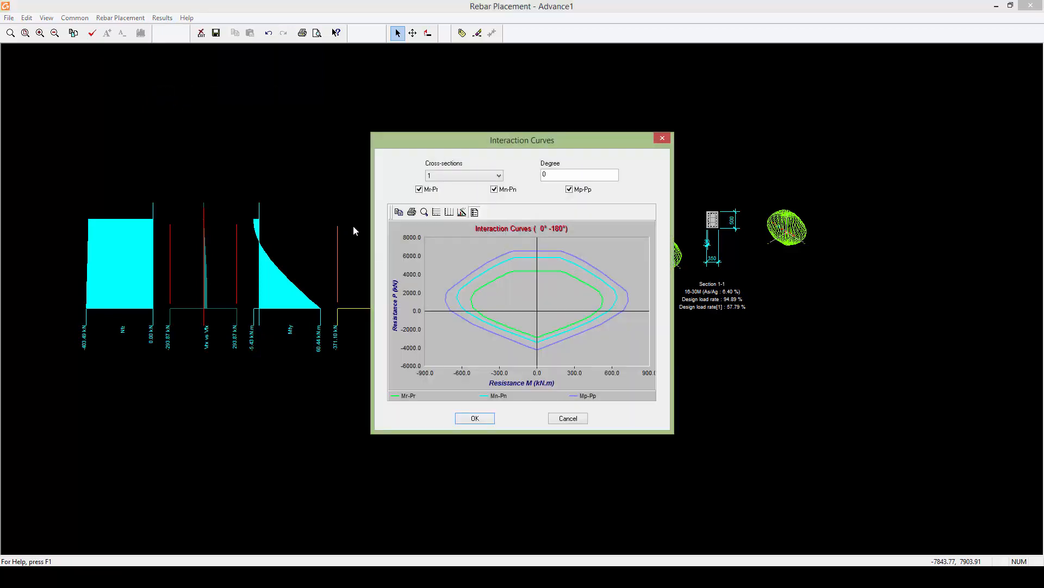
{"action": "left_click_drag", "start_coordinate": [470, 141], "coordinate": [433, 127]}
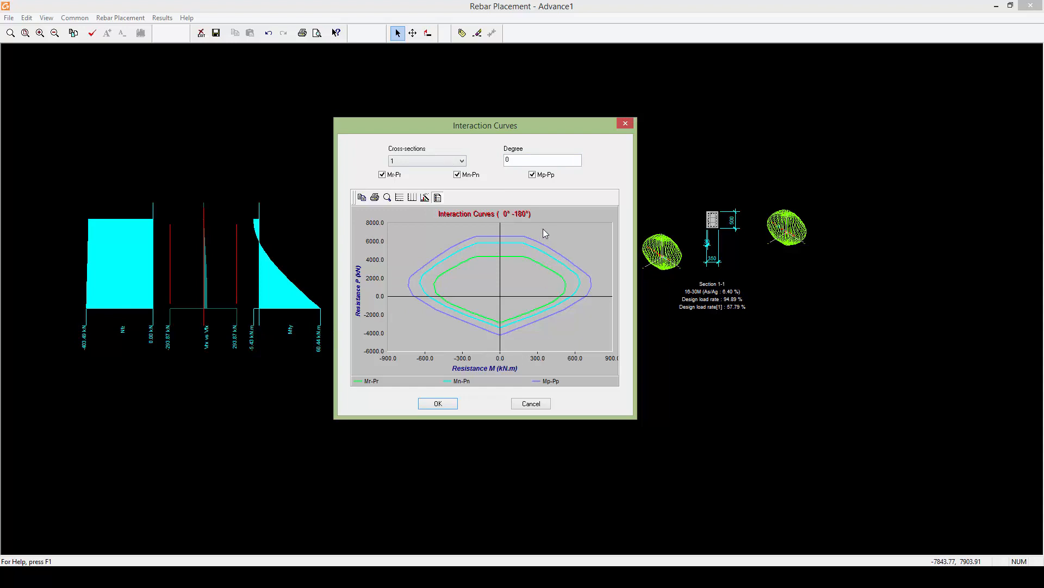
{"action": "left_click", "coordinate": [462, 162]}
{"action": "left_click", "coordinate": [462, 163]}
{"action": "left_click", "coordinate": [459, 165]}
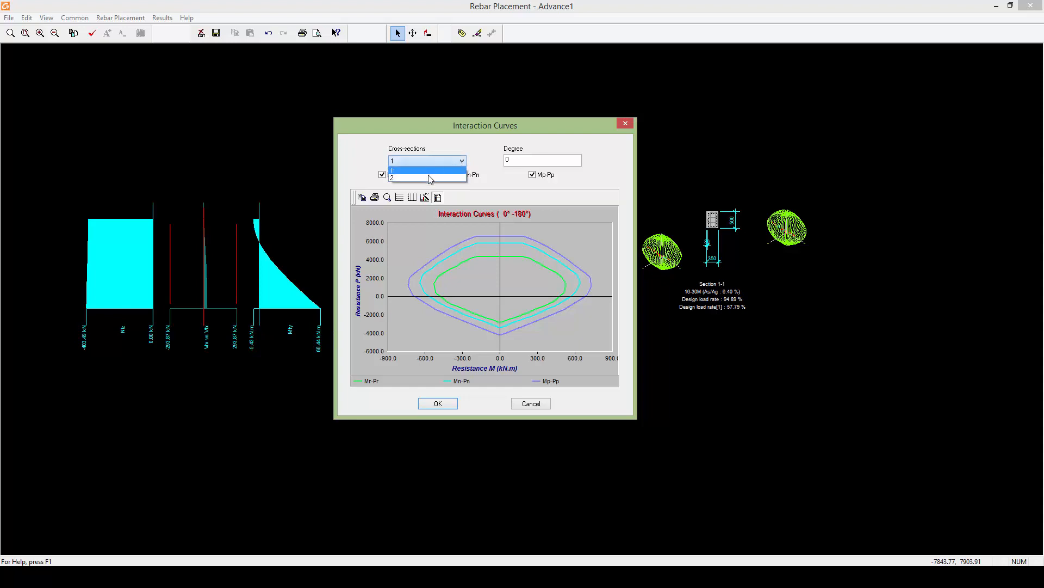
{"action": "left_click", "coordinate": [430, 178]}
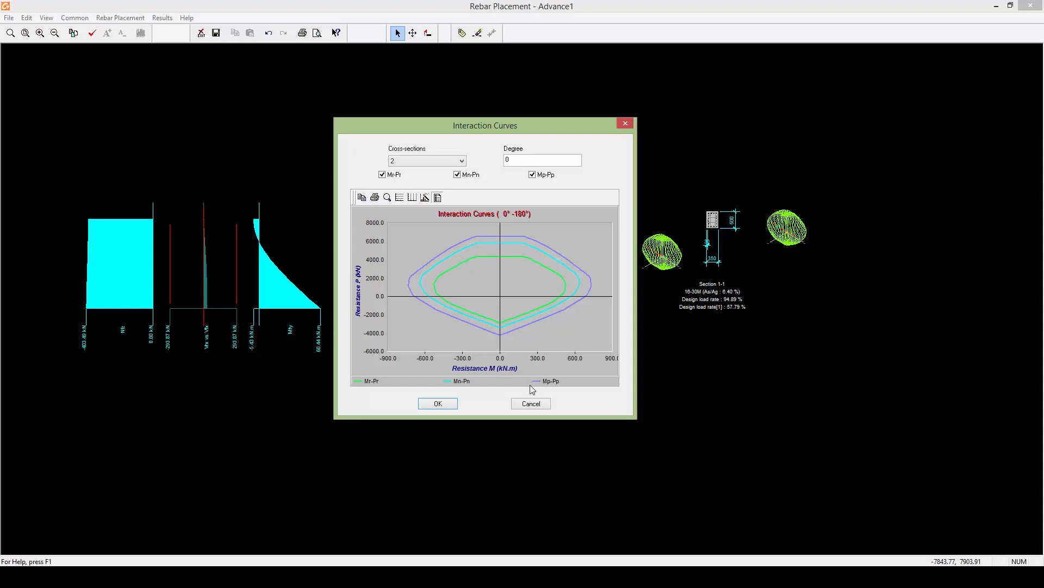
{"action": "left_click", "coordinate": [438, 404]}
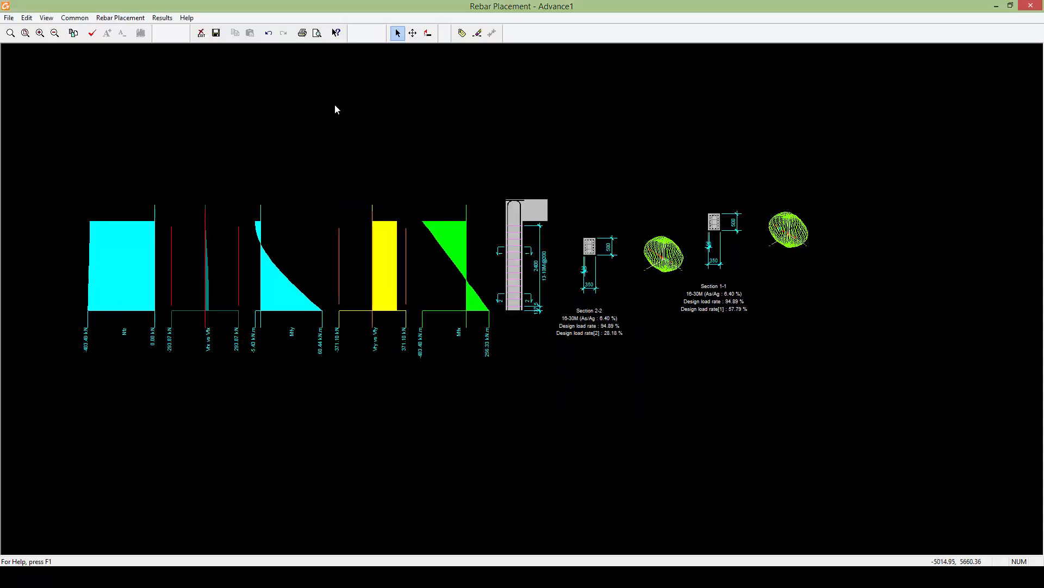
- Review the column's general results spreadsheet, widened to read its shear forces, resistances and design load rates out to the last column
{"action": "left_click", "coordinate": [162, 18]}
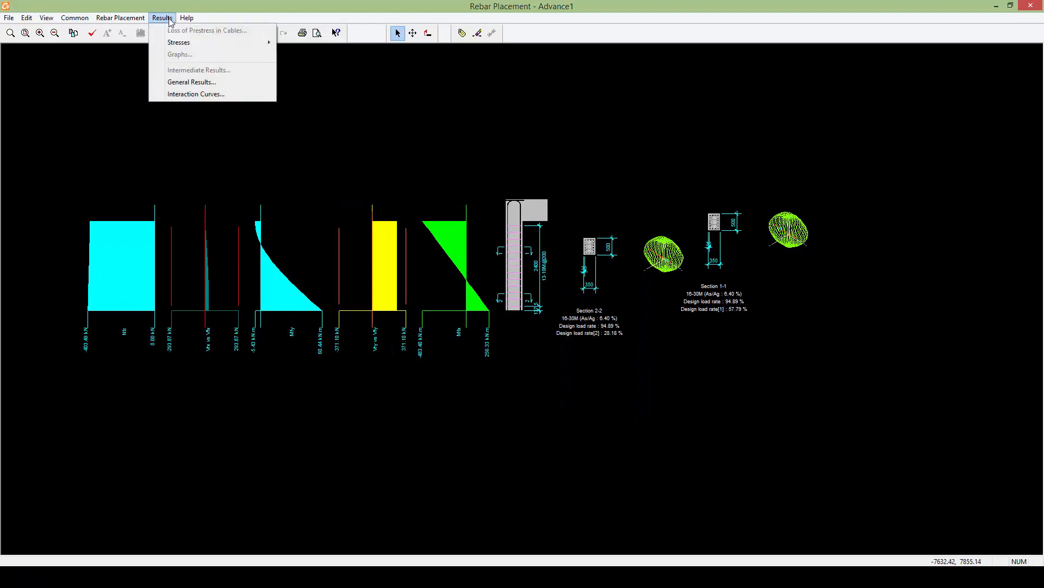
{"action": "left_click", "coordinate": [191, 82]}
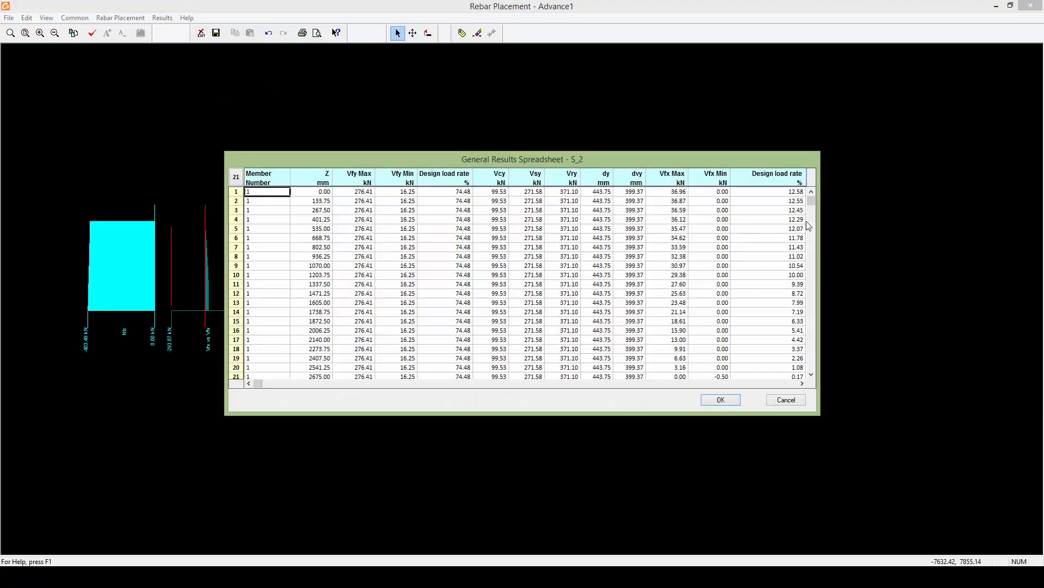
{"action": "left_click_drag", "start_coordinate": [820, 228], "coordinate": [905, 230]}
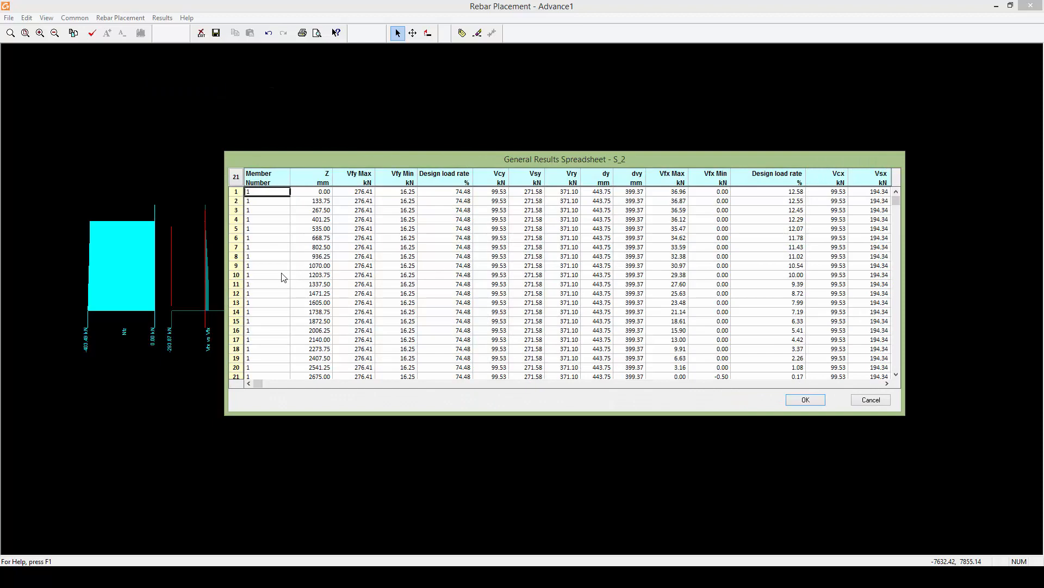
{"action": "left_click_drag", "start_coordinate": [226, 274], "coordinate": [138, 266]}
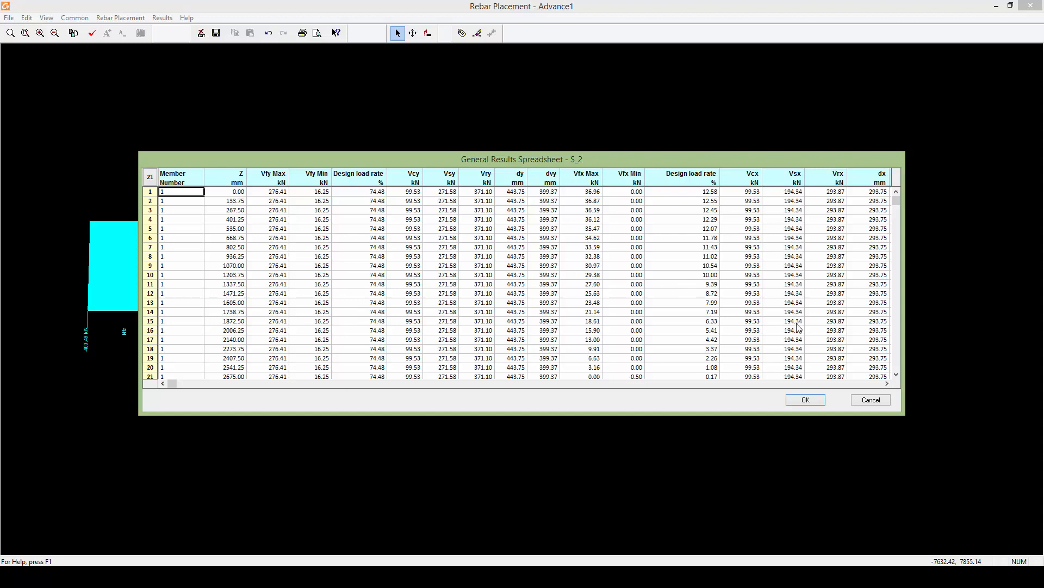
{"action": "left_click", "coordinate": [887, 384]}
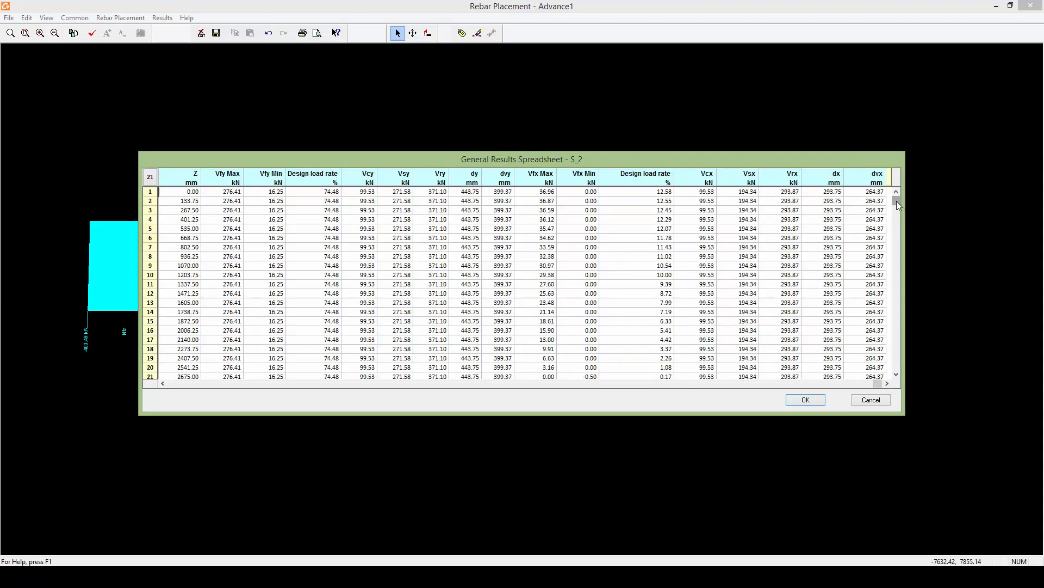
{"action": "mouse_move", "coordinate": [896, 201]}
{"action": "left_mouse_down"}
{"action": "mouse_move", "coordinate": [896, 231]}
{"action": "mouse_move", "coordinate": [897, 190]}
{"action": "left_mouse_up"}
{"action": "left_click", "coordinate": [805, 400]}
{"action": "middle_click_drag", "start_coordinate": [459, 341], "coordinate": [473, 341]}
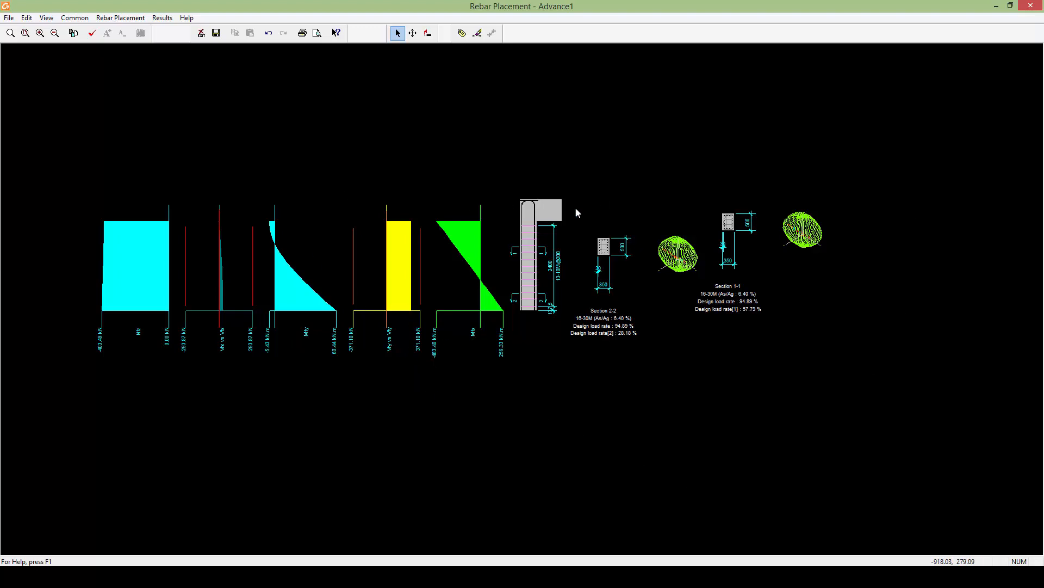
- Close the column's Rebar Placement with the project saved, and open the Con650x350 beam in Rebar Placement from Advance Design America
{"action": "left_click", "coordinate": [1032, 6]}
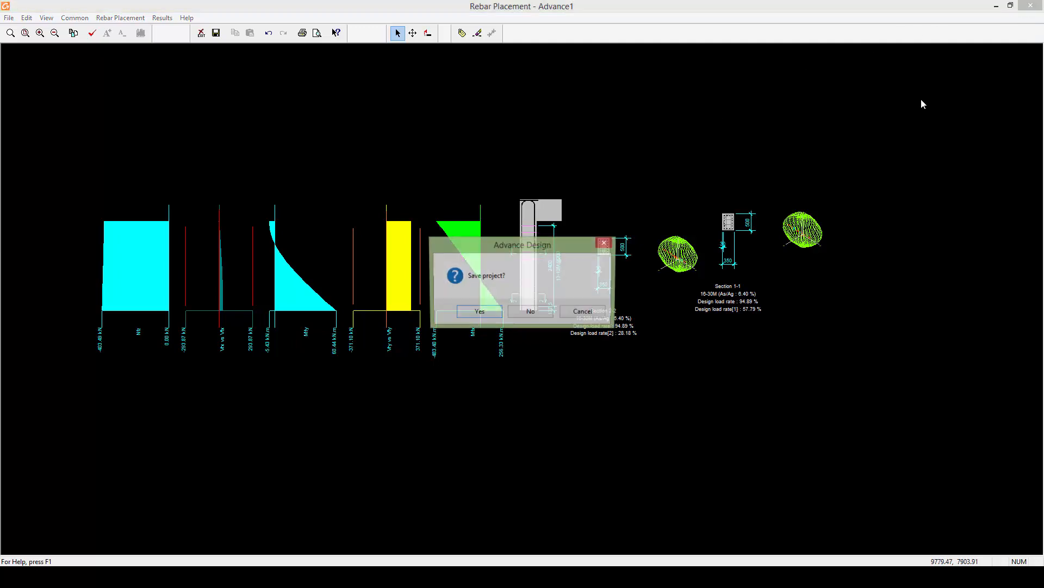
{"action": "left_click", "coordinate": [492, 311]}
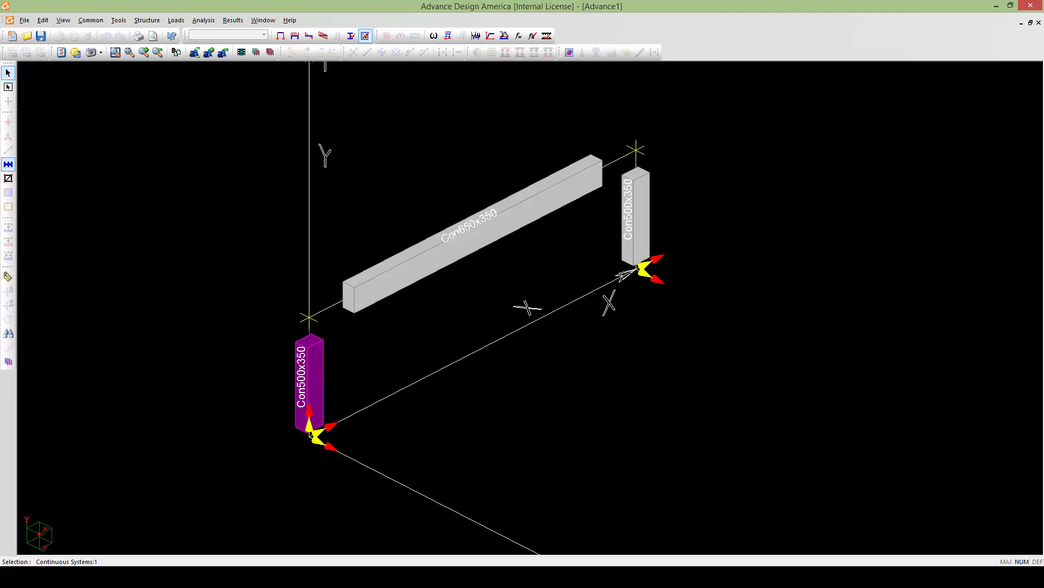
{"action": "scroll", "coordinate": [451, 306], "scroll_direction": "down", "scroll_amount": 1}
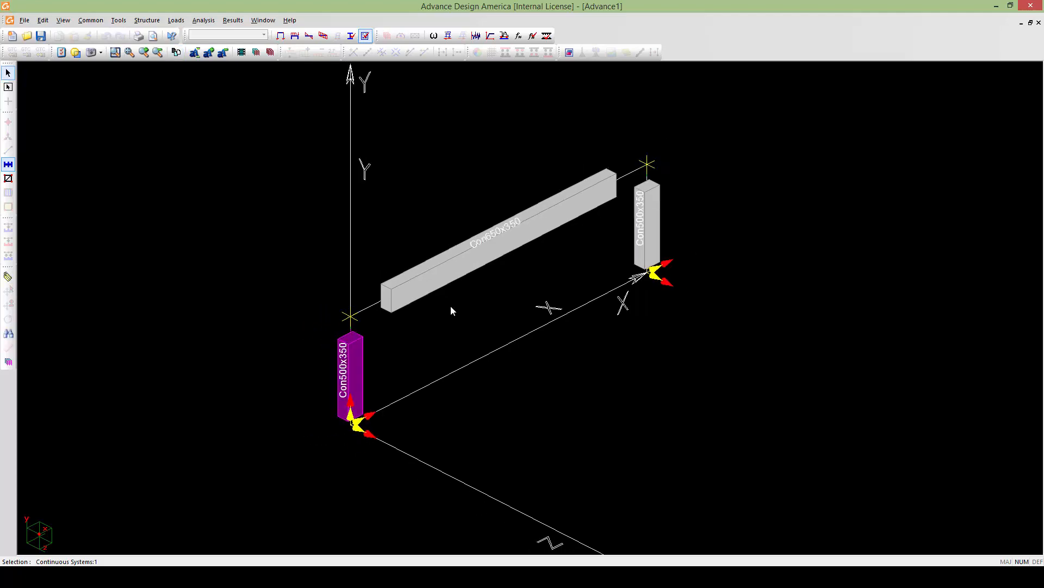
{"action": "left_click", "coordinate": [508, 246]}
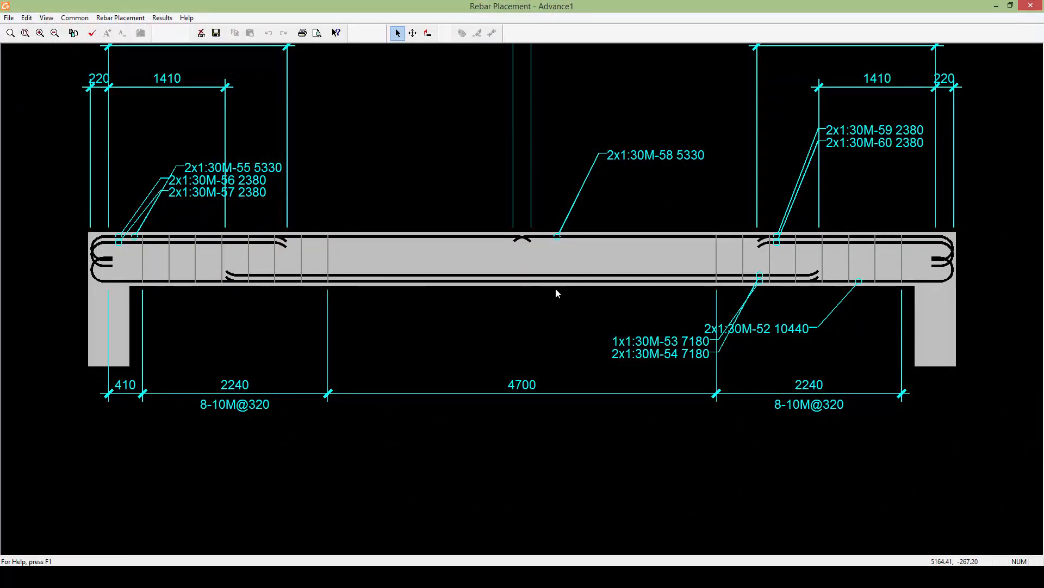
- Examine the beam's reinforcement elevation, including the top and bottom bar labels, bar dimensions and stirrup spacing zones
{"action": "middle_click_drag", "start_coordinate": [555, 290], "coordinate": [550, 293]}
{"action": "scroll", "coordinate": [549, 296], "scroll_direction": "down", "scroll_amount": 4}
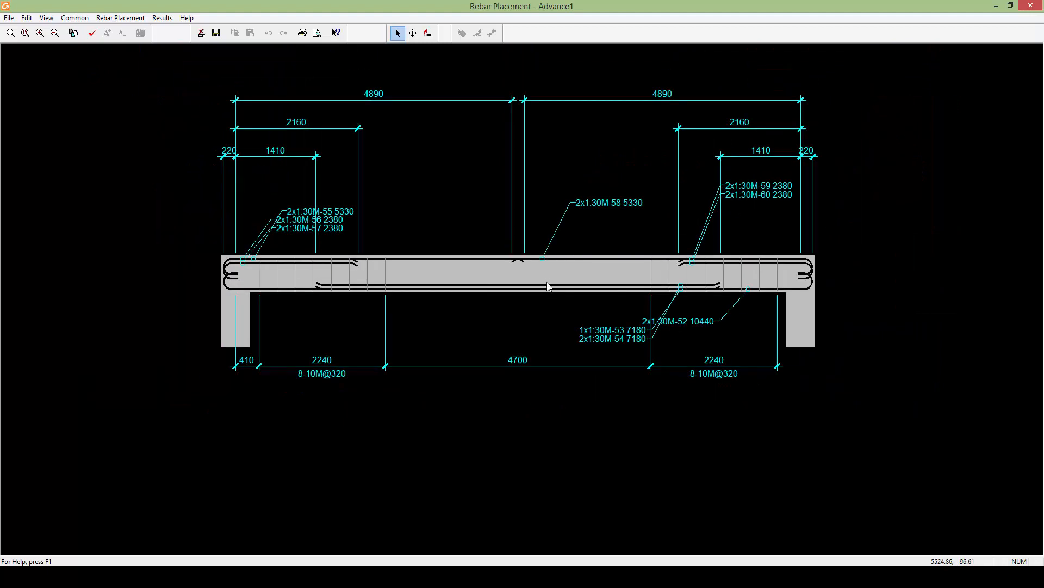
{"action": "scroll", "coordinate": [543, 310], "scroll_direction": "down", "scroll_amount": 2}
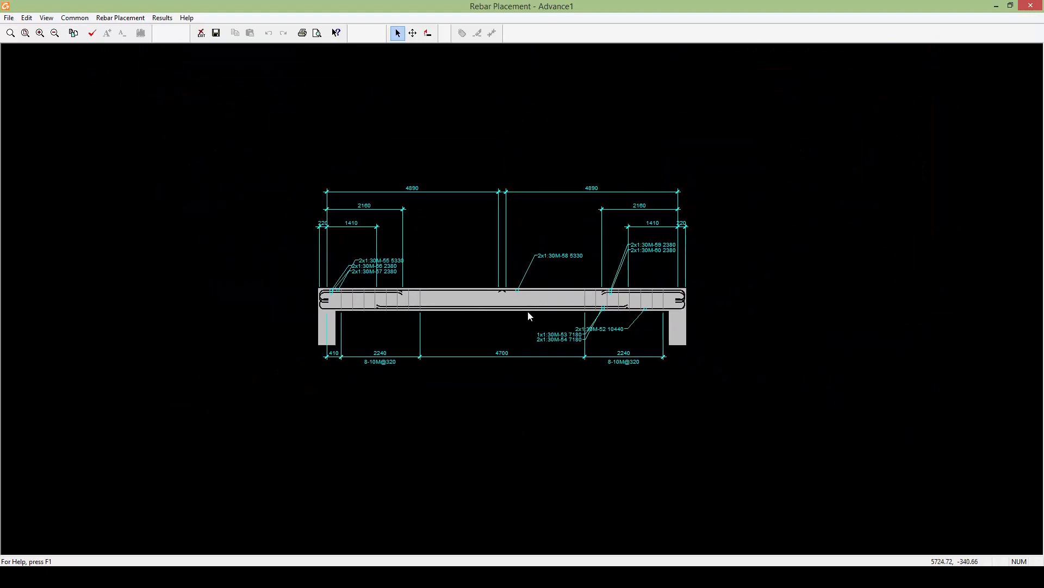
{"action": "scroll", "coordinate": [550, 305], "scroll_direction": "up", "scroll_amount": 4}
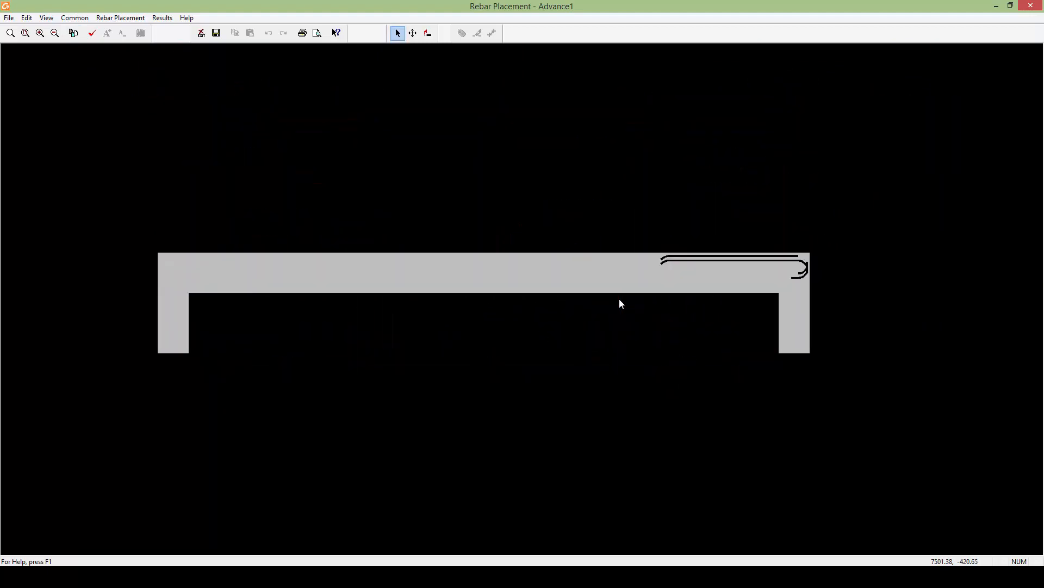
{"action": "middle_click_drag", "start_coordinate": [380, 306], "coordinate": [410, 311]}
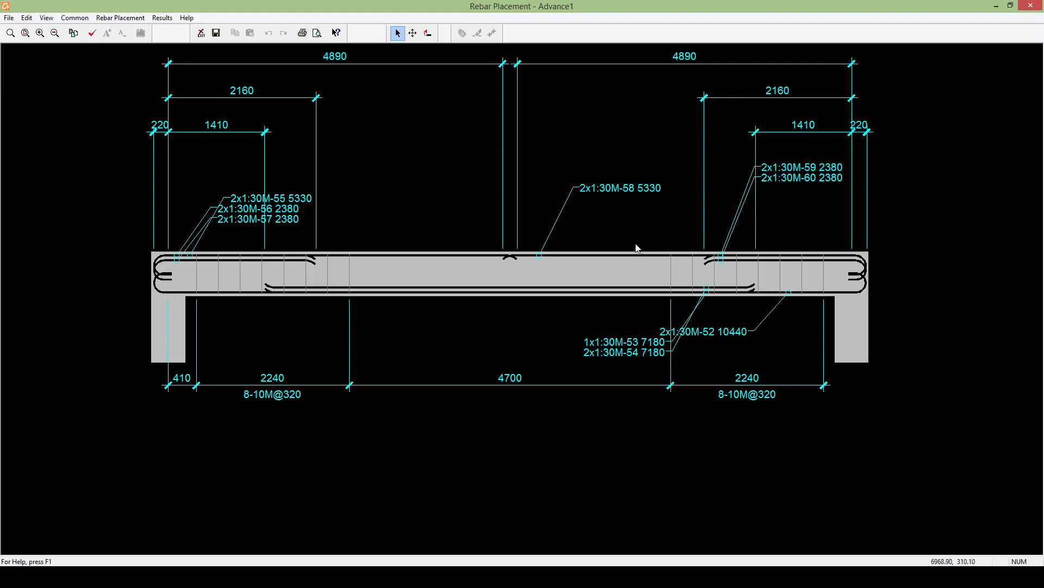
{"action": "scroll", "coordinate": [606, 255], "scroll_direction": "down", "scroll_amount": 1}
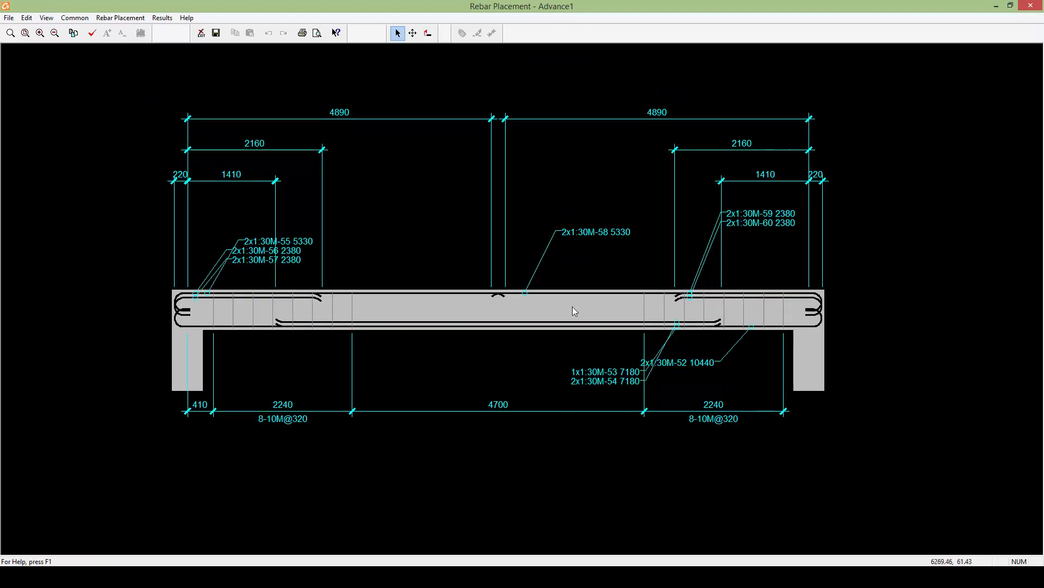
{"action": "middle_click_drag", "start_coordinate": [561, 278], "coordinate": [561, 284]}
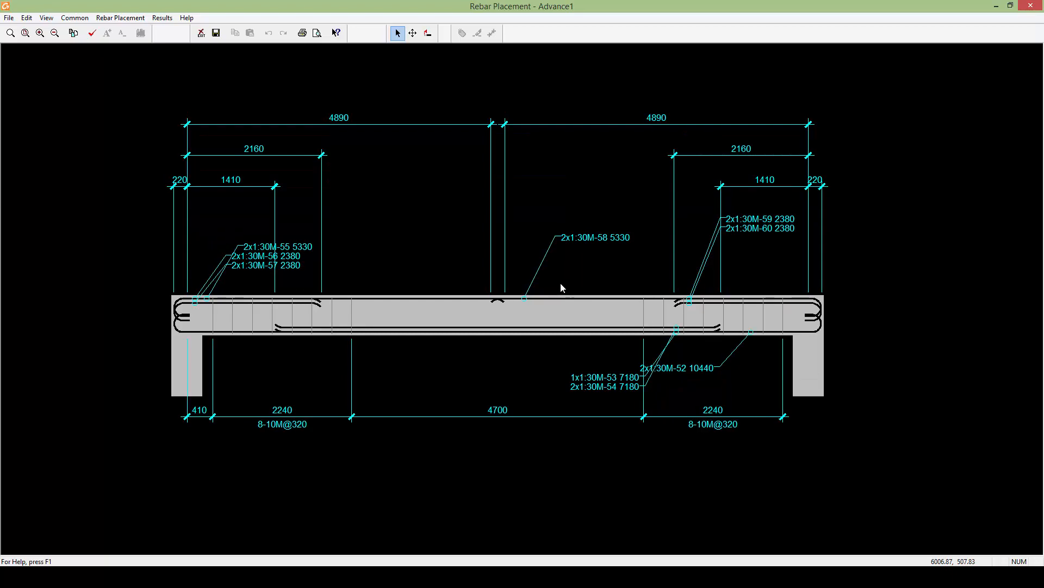
- Generate three cross-sections for the beam with the cross-section generator, accepting positions 1250, 5000 and 8750 mm along its length
{"action": "left_click", "coordinate": [122, 18]}
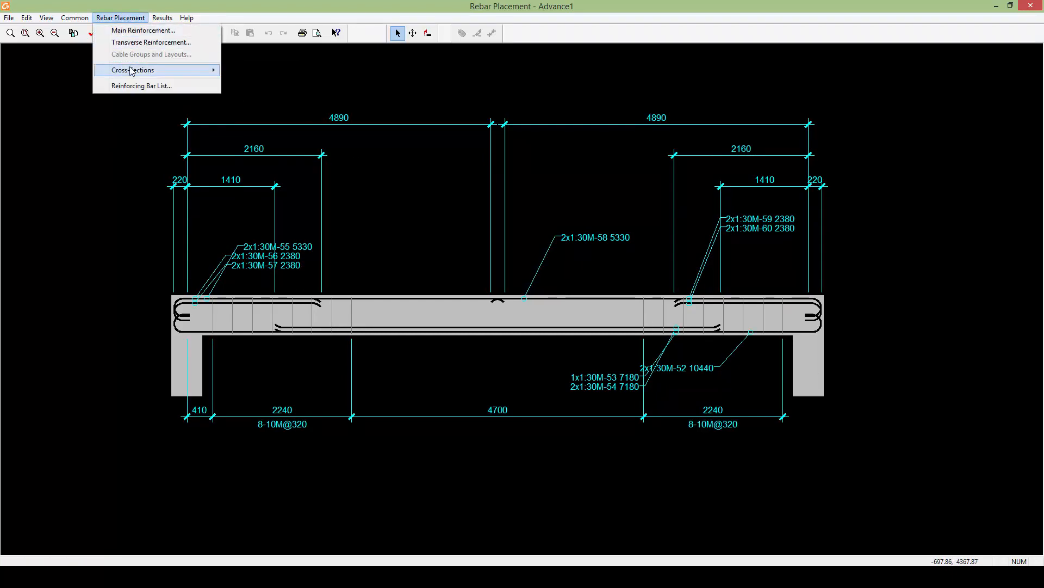
{"action": "mouse_move", "coordinate": [132, 71]}
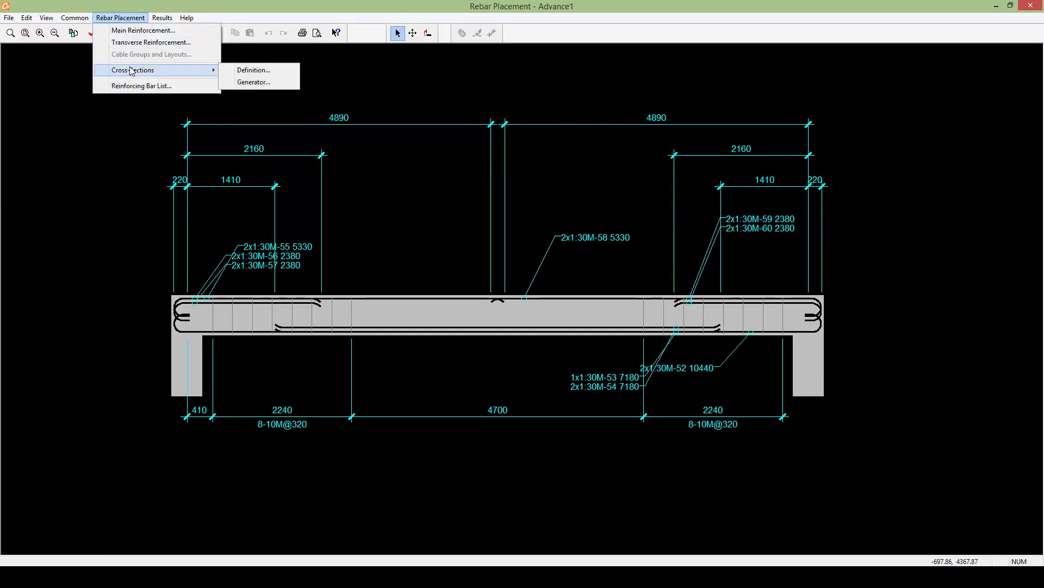
{"action": "left_click", "coordinate": [253, 82]}
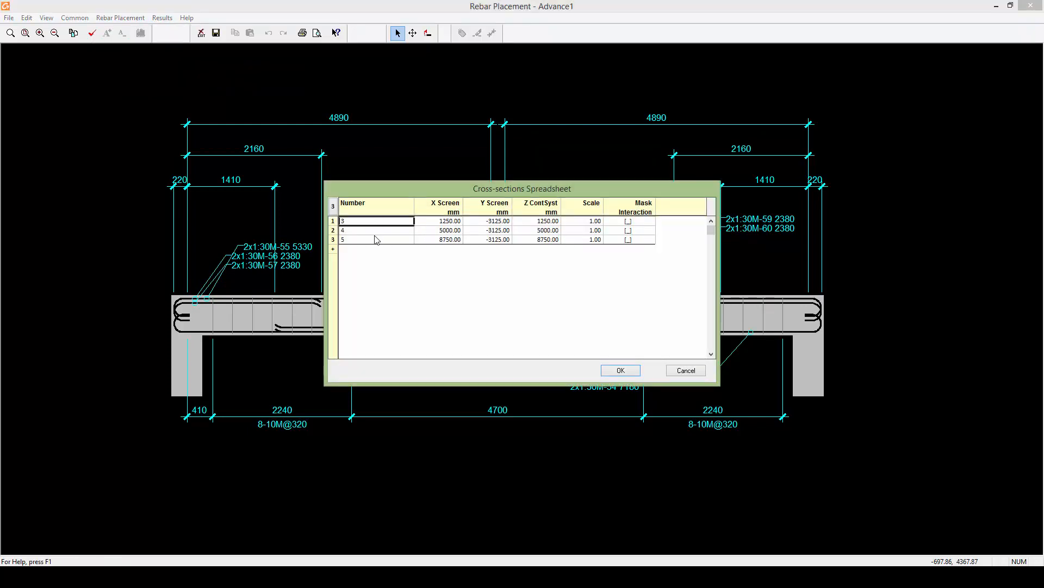
{"action": "left_click", "coordinate": [621, 370]}
- Inspect the bar and stirrup layout of beam sections 3-3, 4-4 and 5-5 up close
{"action": "scroll", "coordinate": [653, 370], "scroll_direction": "down", "scroll_amount": 3}
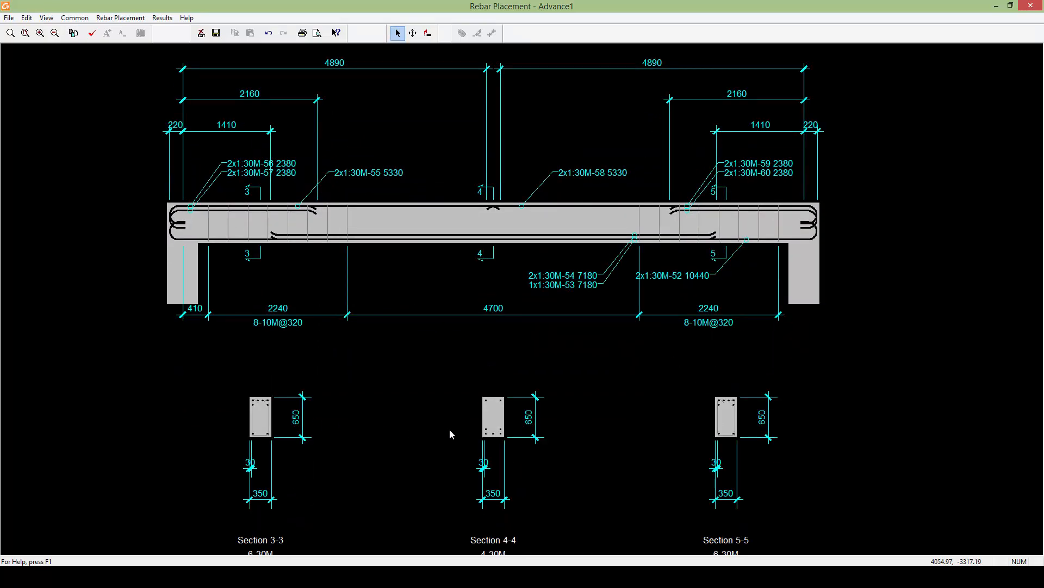
{"action": "middle_click_drag", "start_coordinate": [605, 419], "coordinate": [602, 337]}
{"action": "scroll", "coordinate": [715, 359], "scroll_direction": "up", "scroll_amount": 3}
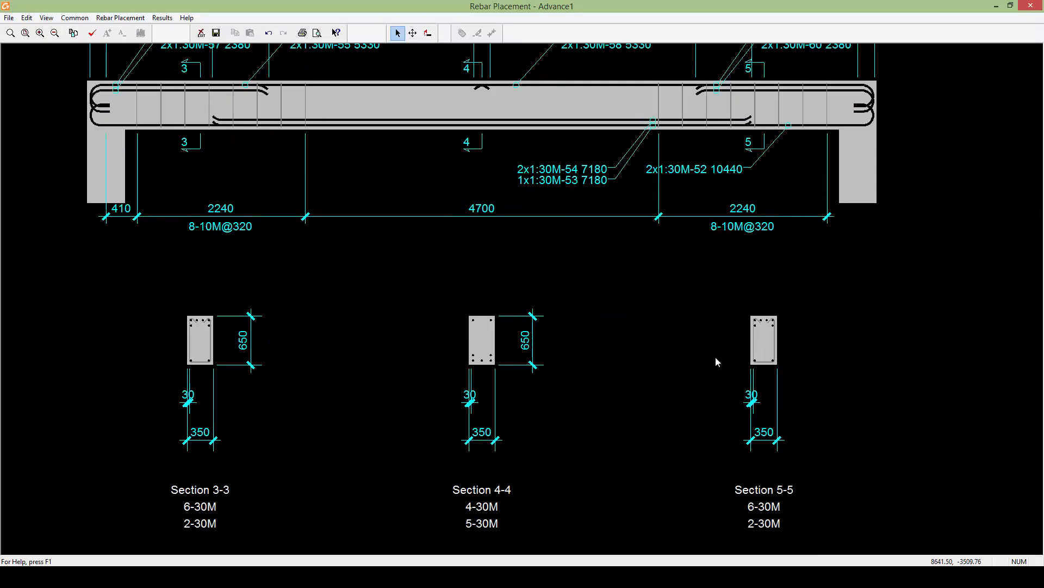
{"action": "middle_click_drag", "start_coordinate": [668, 330], "coordinate": [631, 322]}
{"action": "scroll", "coordinate": [631, 322], "scroll_direction": "up", "scroll_amount": 3}
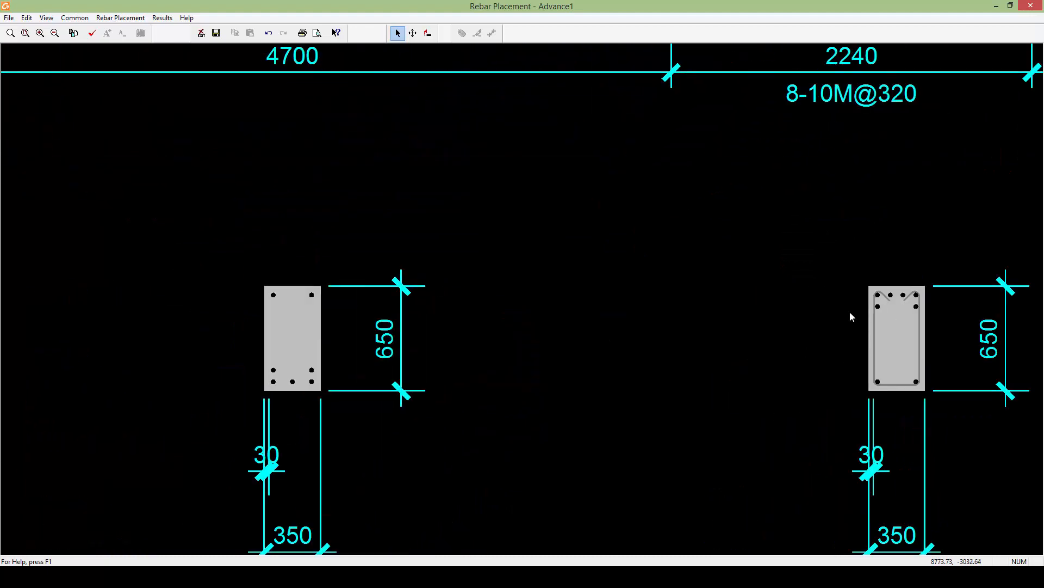
{"action": "scroll", "coordinate": [849, 353], "scroll_direction": "down", "scroll_amount": 2}
{"action": "middle_click_drag", "start_coordinate": [683, 342], "coordinate": [836, 276]}
{"action": "middle_click_drag", "start_coordinate": [465, 339], "coordinate": [528, 320]}
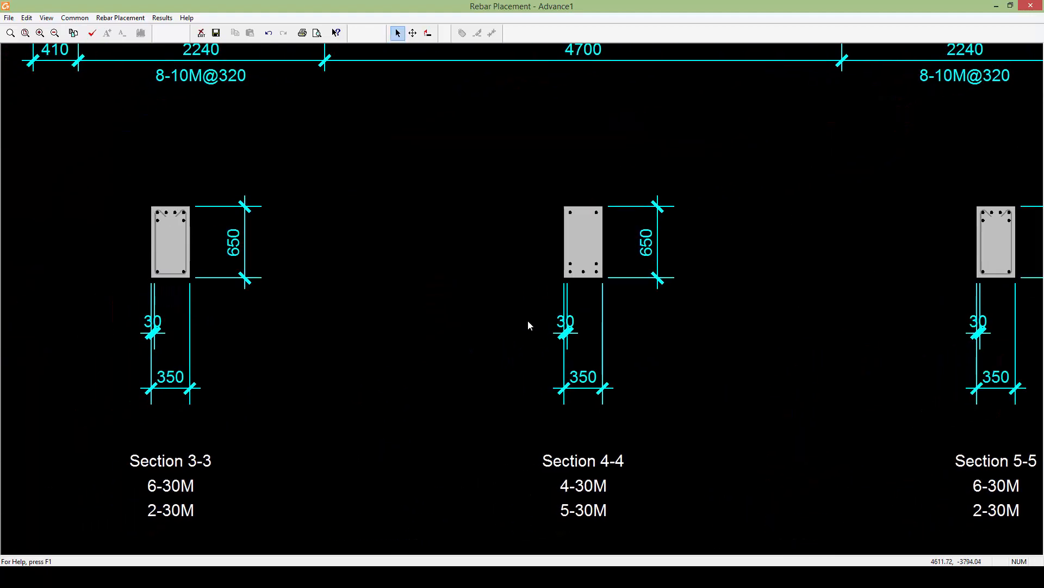
- Compare the three beam sections with the full reinforcement elevation and its section marks
{"action": "scroll", "coordinate": [361, 347], "scroll_direction": "down", "scroll_amount": 1}
{"action": "middle_click_drag", "start_coordinate": [363, 312], "coordinate": [357, 346]}
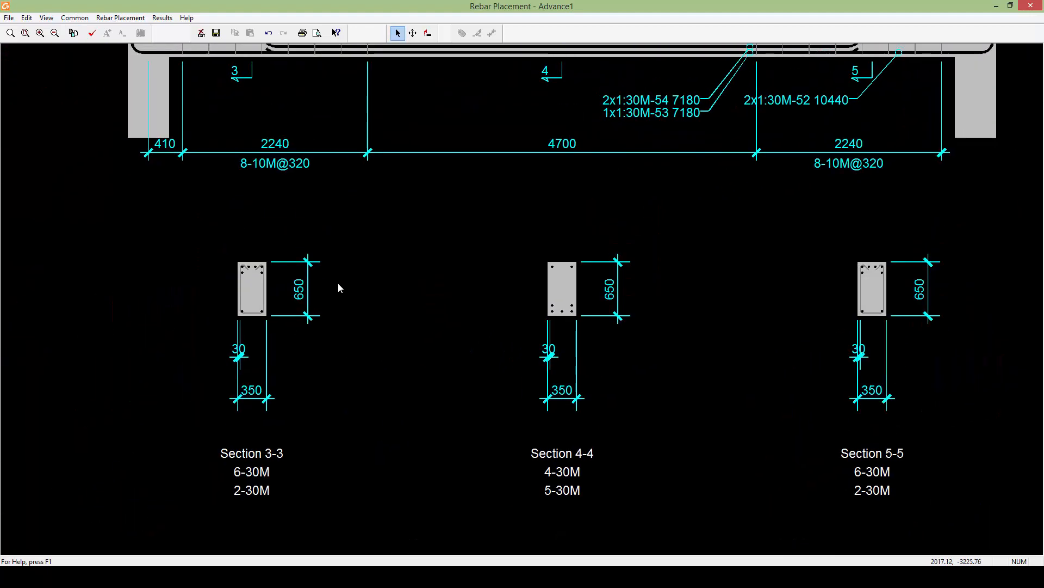
{"action": "middle_click_drag", "start_coordinate": [362, 276], "coordinate": [323, 333]}
{"action": "mouse_move", "coordinate": [429, 288]}
{"action": "middle_mouse_down"}
{"action": "mouse_move", "coordinate": [390, 308]}
{"action": "mouse_move", "coordinate": [429, 312]}
{"action": "mouse_move", "coordinate": [430, 372]}
{"action": "middle_mouse_up"}
{"action": "scroll", "coordinate": [390, 308], "scroll_direction": "down", "scroll_amount": 1}
{"action": "scroll", "coordinate": [426, 370], "scroll_direction": "down", "scroll_amount": 1}
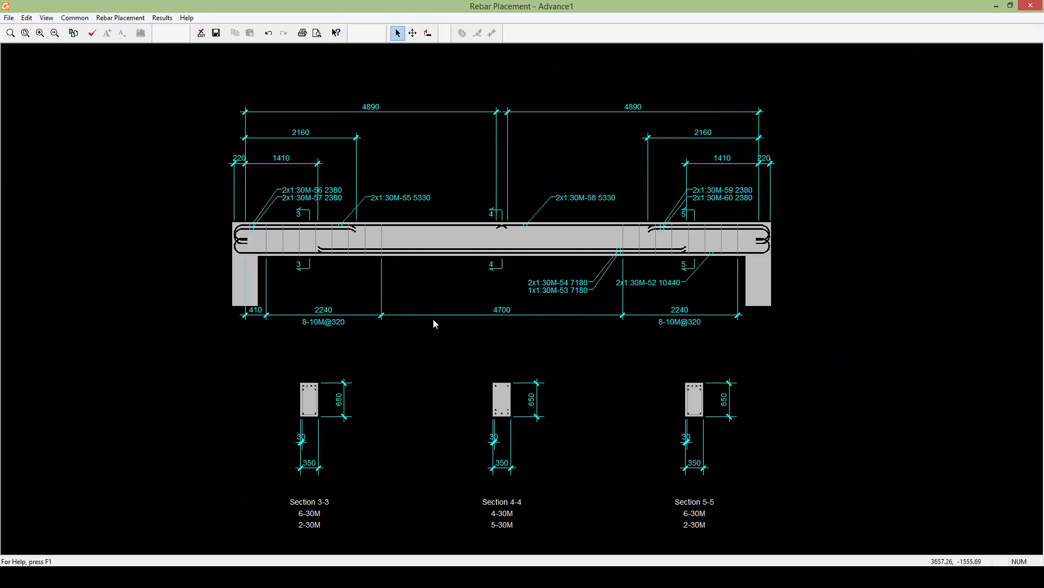
{"action": "middle_click_drag", "start_coordinate": [433, 311], "coordinate": [431, 338]}
{"action": "scroll", "coordinate": [432, 338], "scroll_direction": "down", "scroll_amount": 2}
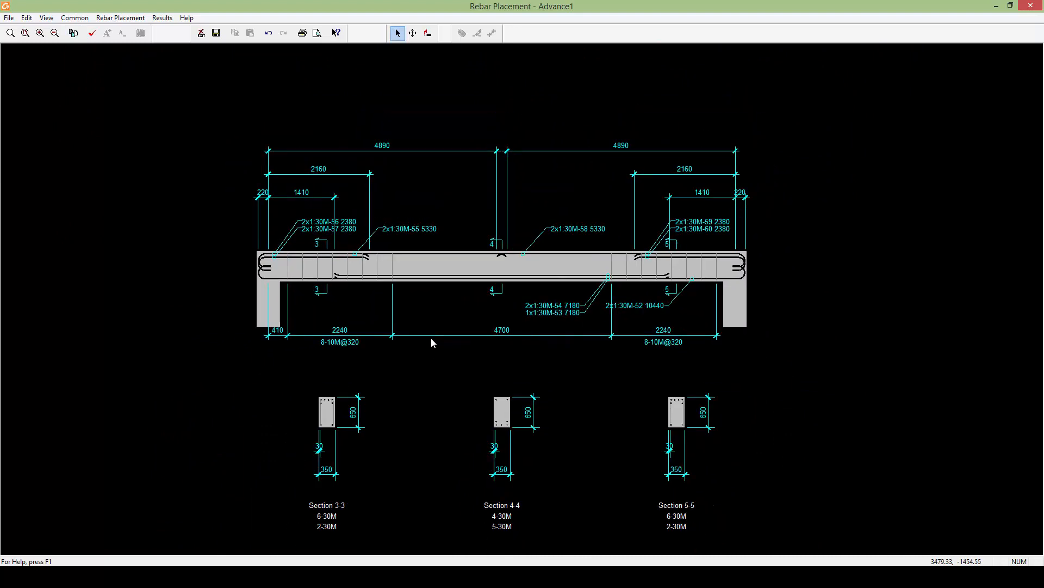
{"action": "middle_click_drag", "start_coordinate": [436, 375], "coordinate": [436, 339]}
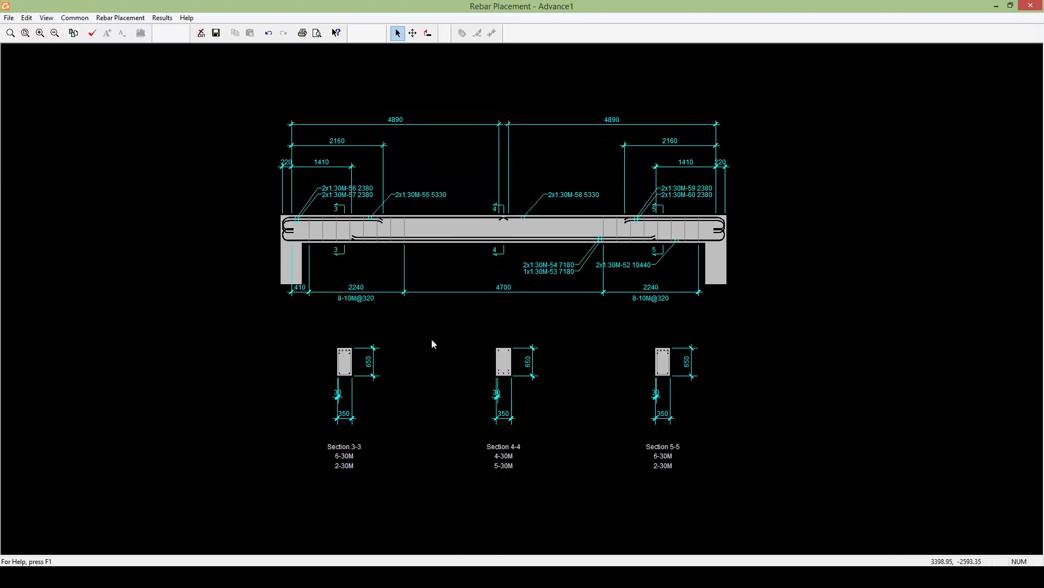
{"action": "scroll", "coordinate": [432, 340], "scroll_direction": "down", "scroll_amount": 1}
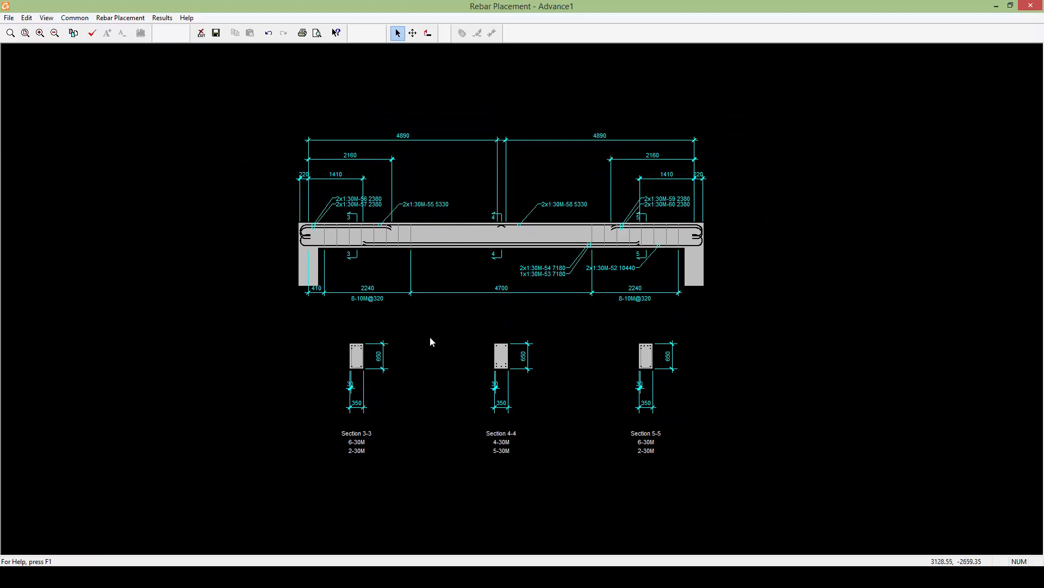
- Turn off the column diagrams and turn on the beam diagrams in the view options
{"action": "scroll", "coordinate": [444, 341], "scroll_direction": "down", "scroll_amount": 1}
{"action": "middle_click_drag", "start_coordinate": [444, 336], "coordinate": [441, 352]}
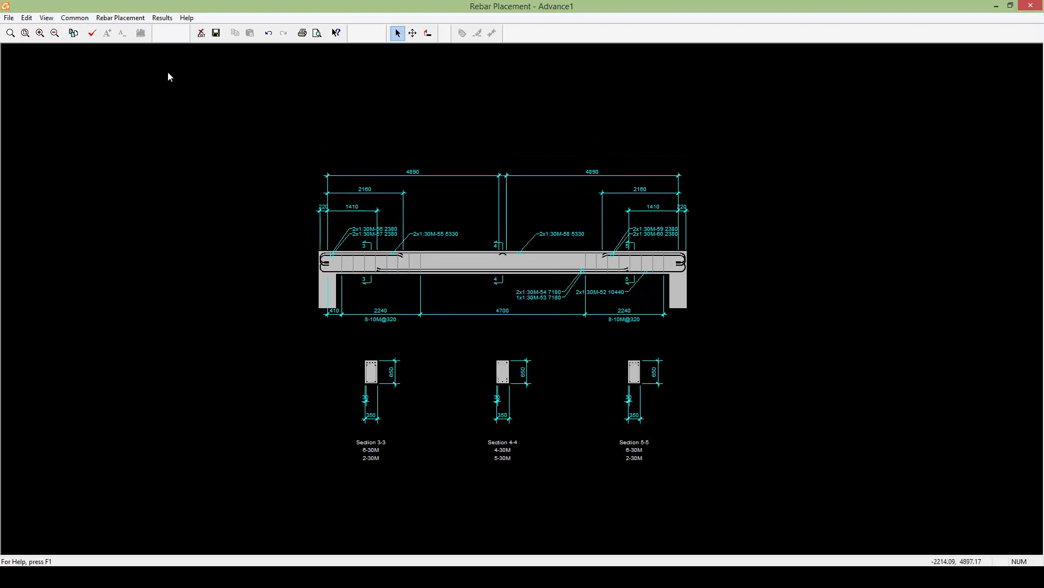
{"action": "left_click", "coordinate": [46, 18]}
{"action": "left_click", "coordinate": [53, 32]}
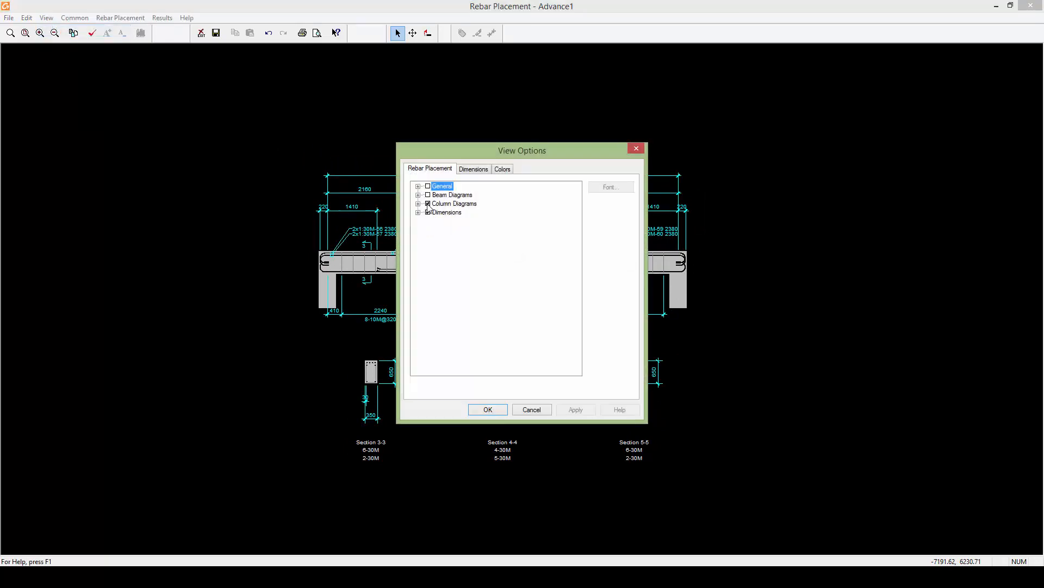
{"action": "left_click", "coordinate": [427, 203]}
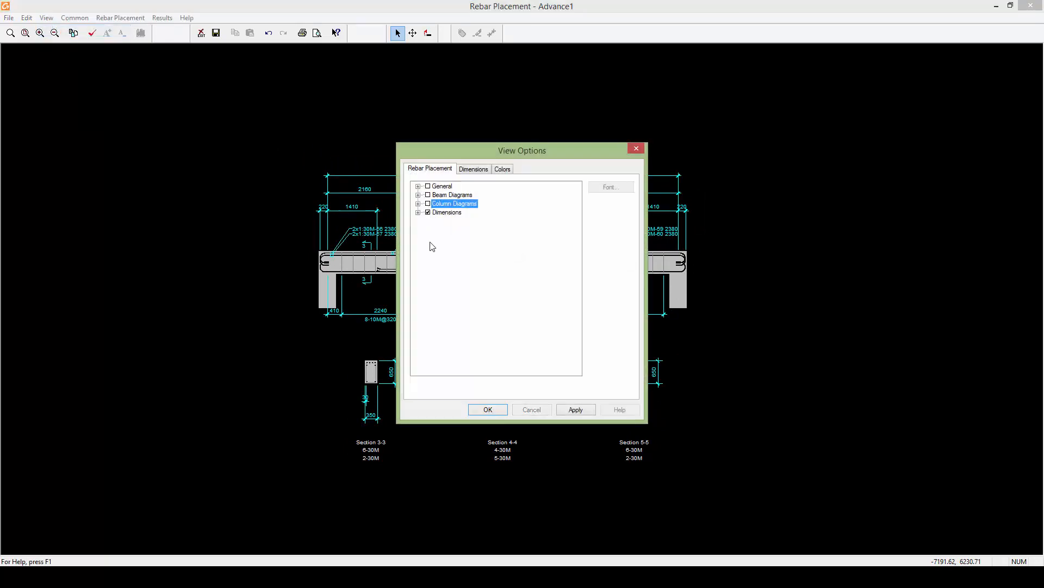
{"action": "left_click", "coordinate": [428, 195]}
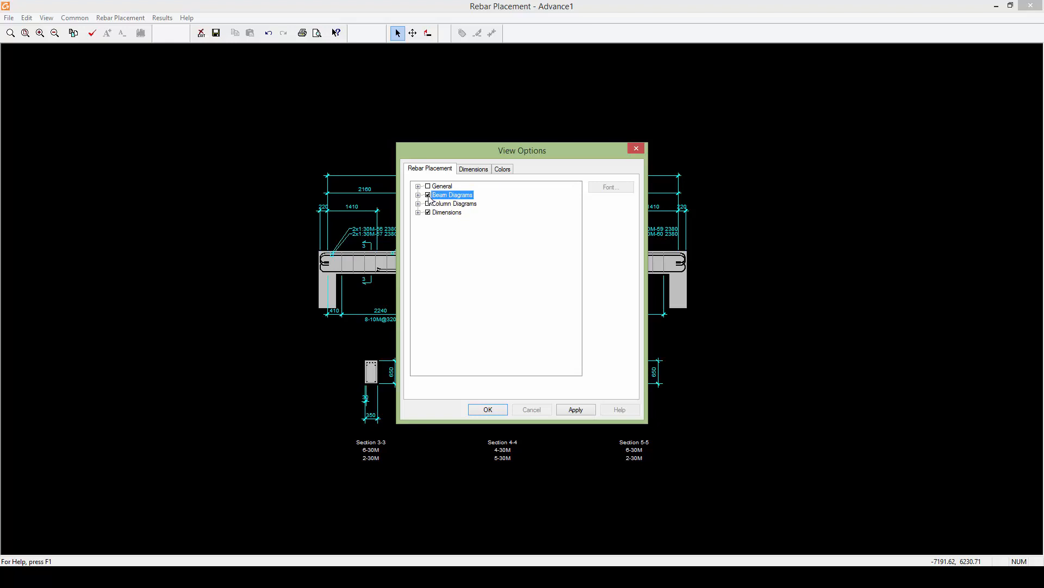
- Exclude the VfyMax without stirrups & Vfy, vfy & vfy max, Mfy & Mry, Vfx & Vrx, Nfz & Nrz and Tfx & Trz beam diagrams
{"action": "left_click", "coordinate": [419, 195]}
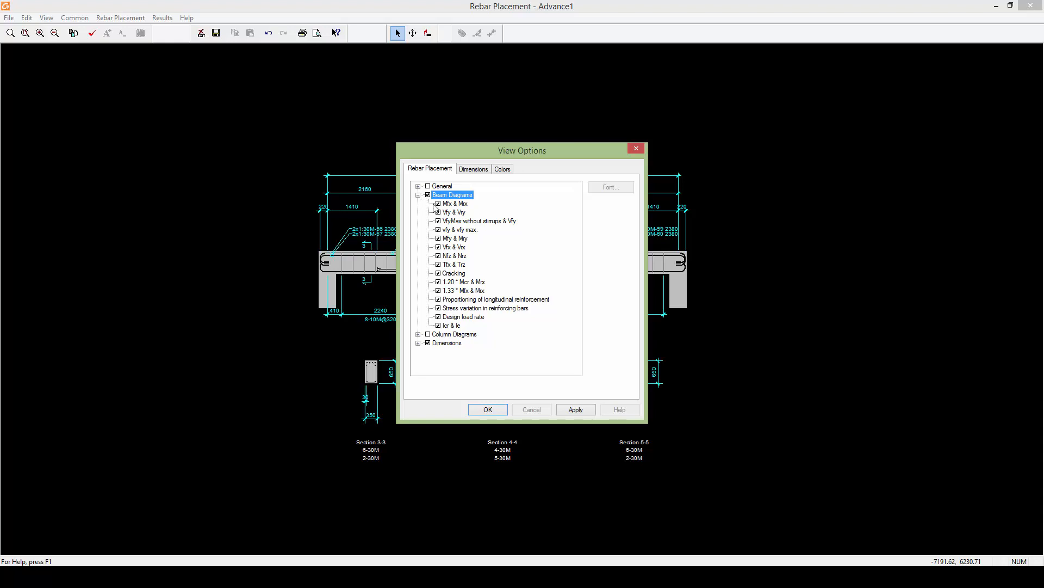
{"action": "left_click", "coordinate": [438, 221]}
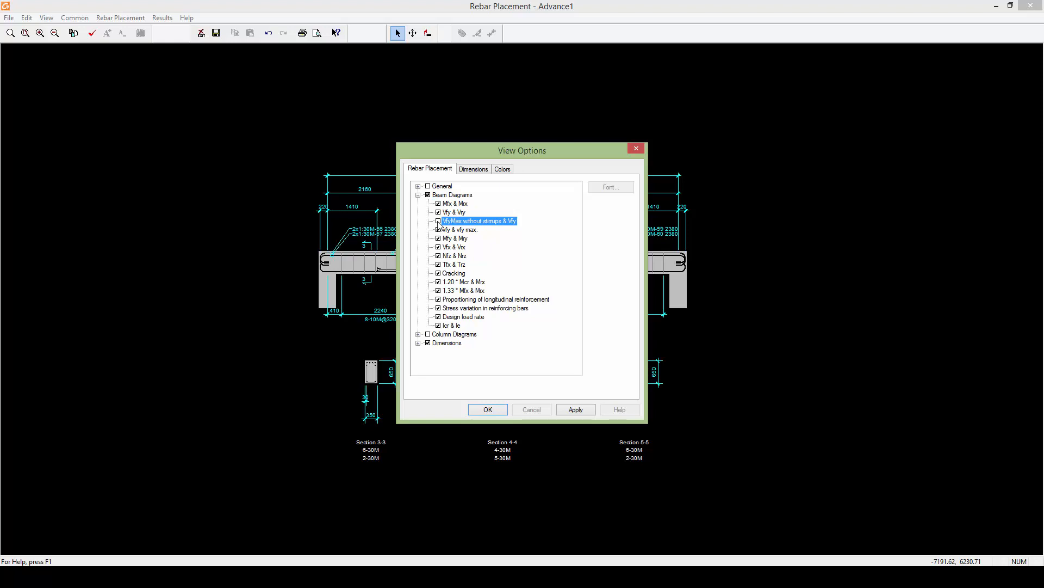
{"action": "left_click", "coordinate": [438, 229]}
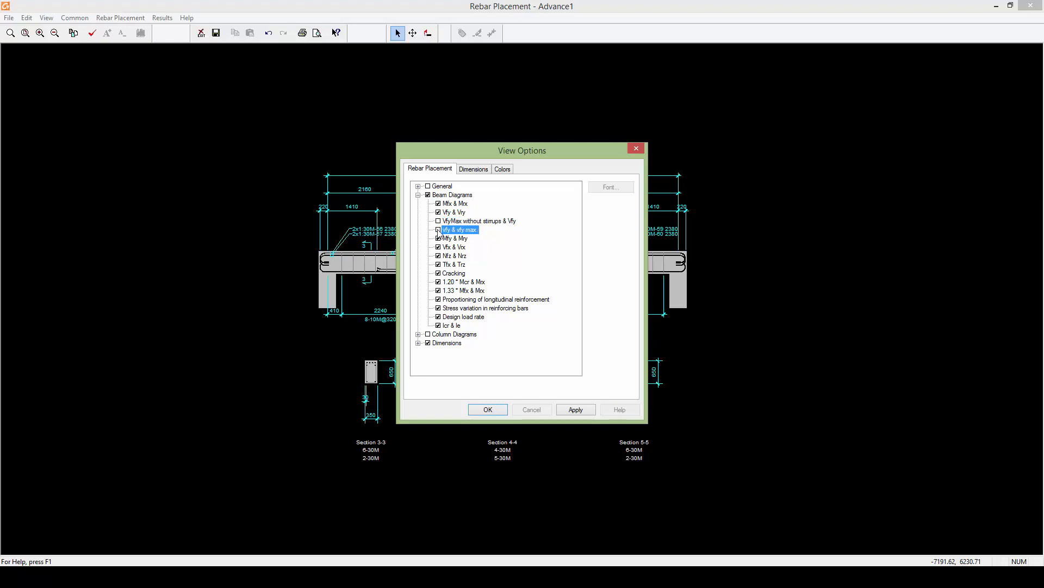
{"action": "left_click", "coordinate": [438, 238]}
{"action": "left_click", "coordinate": [438, 247]}
{"action": "left_click", "coordinate": [438, 256]}
{"action": "left_click", "coordinate": [438, 264]}
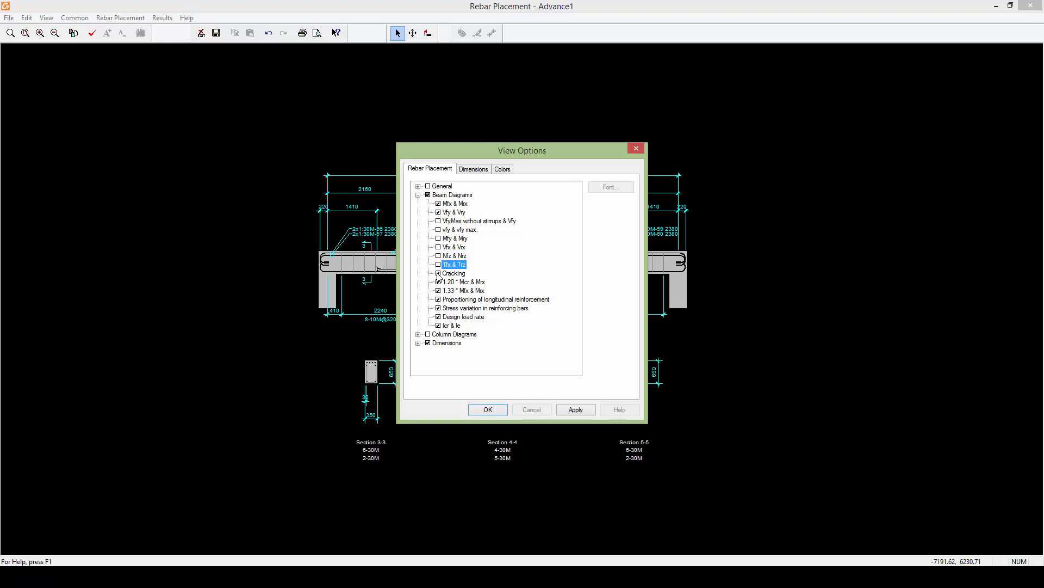
- Exclude the stress variation in reinforcing bars, design load rate and Icr & Ie beam diagrams, and accept the view options
{"action": "left_click", "coordinate": [438, 308]}
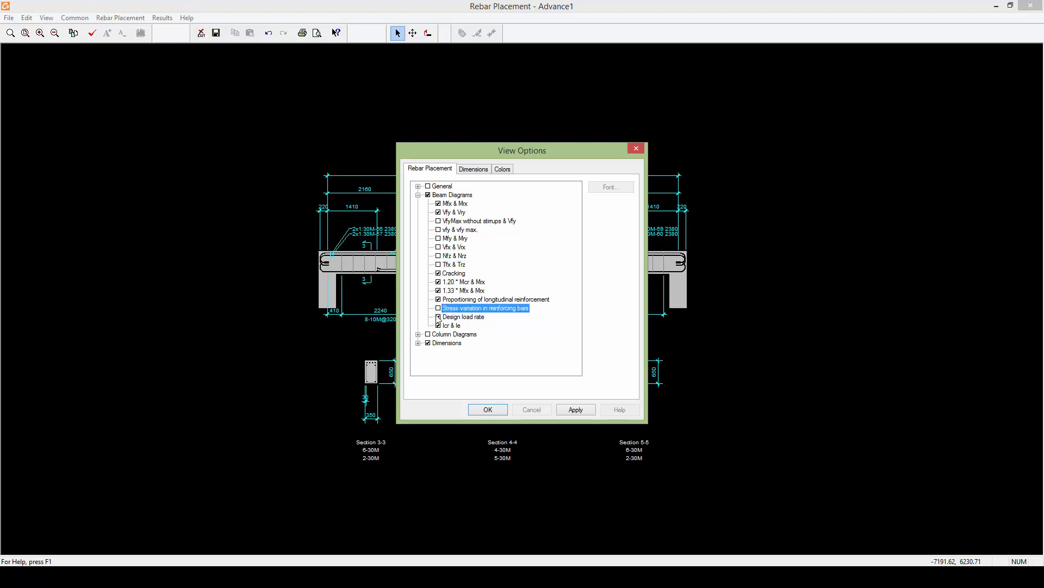
{"action": "left_click", "coordinate": [438, 317]}
{"action": "left_click", "coordinate": [438, 326]}
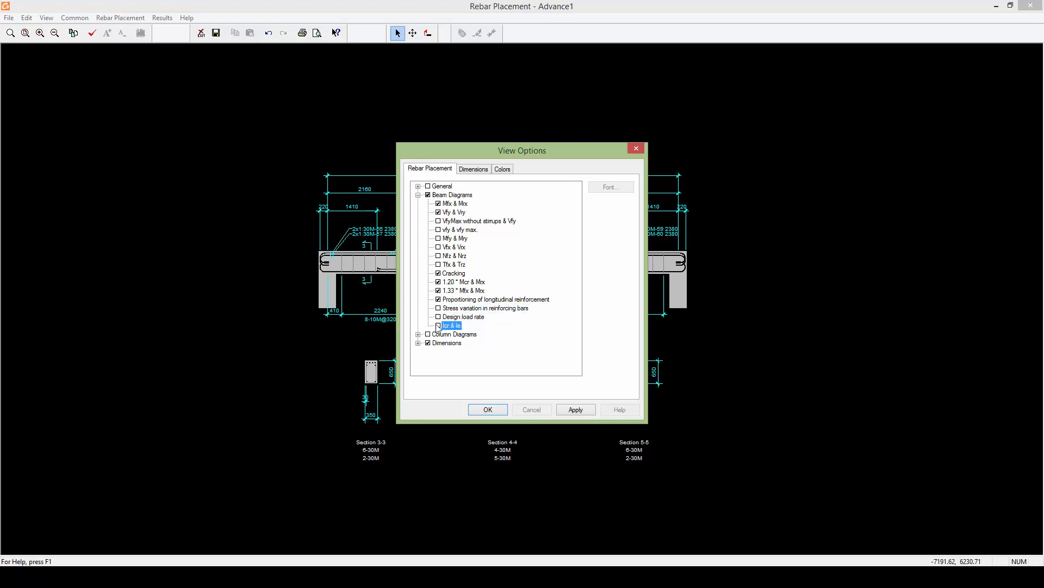
{"action": "left_click", "coordinate": [488, 410]}
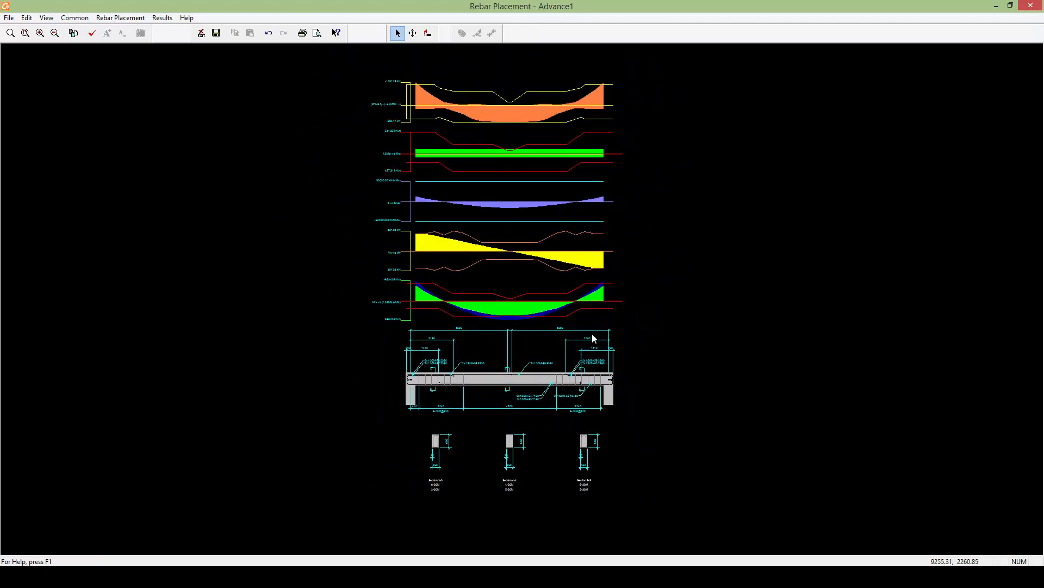
- Examine the beam's result diagrams, comparing the Mrx resistance envelope with the Mfx and 1.33Mfx moments at midspan and supports
{"action": "scroll", "coordinate": [522, 297], "scroll_direction": "up", "scroll_amount": 1}
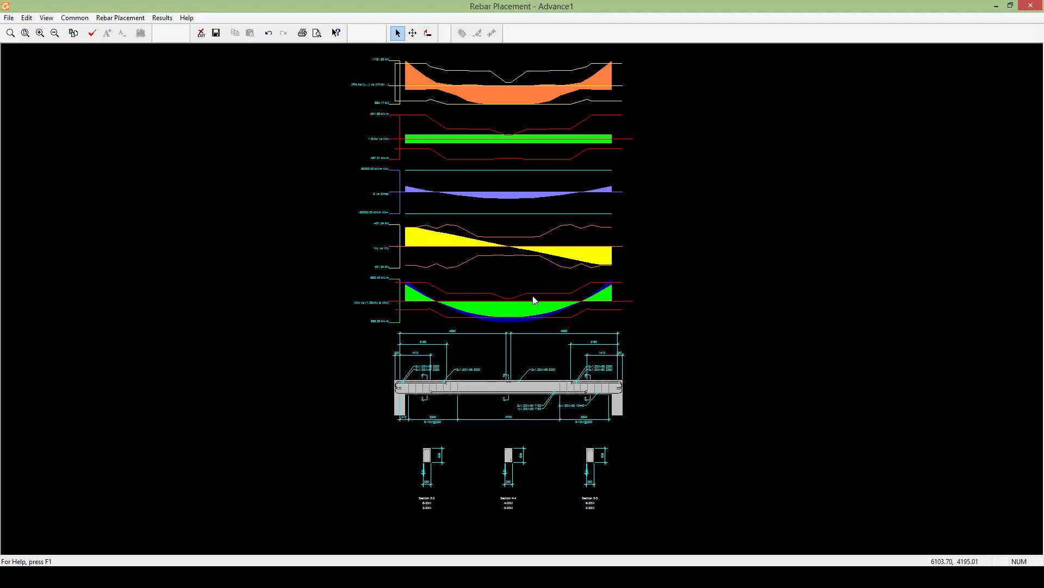
{"action": "scroll", "coordinate": [513, 285], "scroll_direction": "up", "scroll_amount": 5}
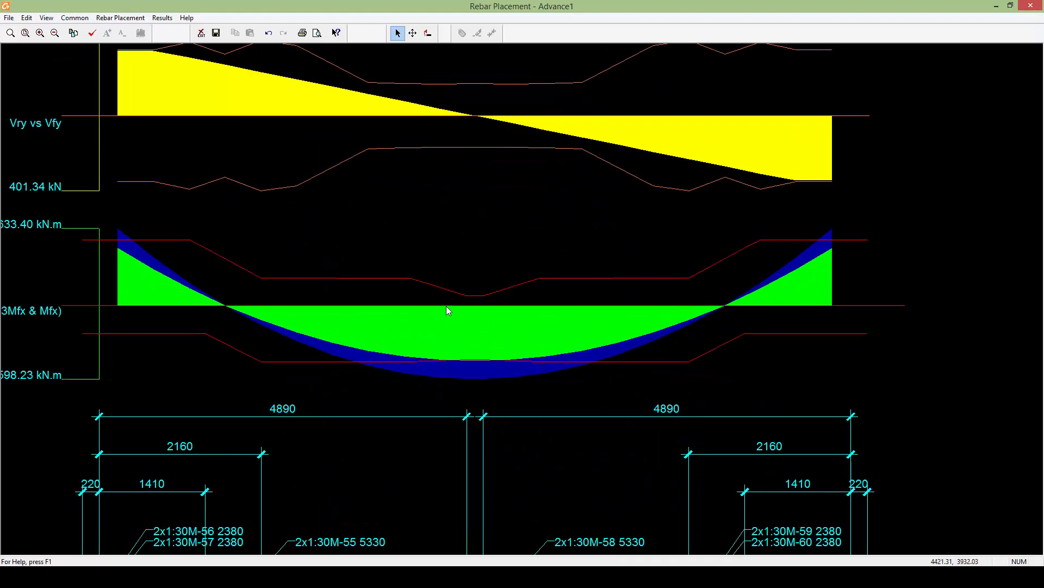
{"action": "middle_click_drag", "start_coordinate": [446, 306], "coordinate": [651, 312]}
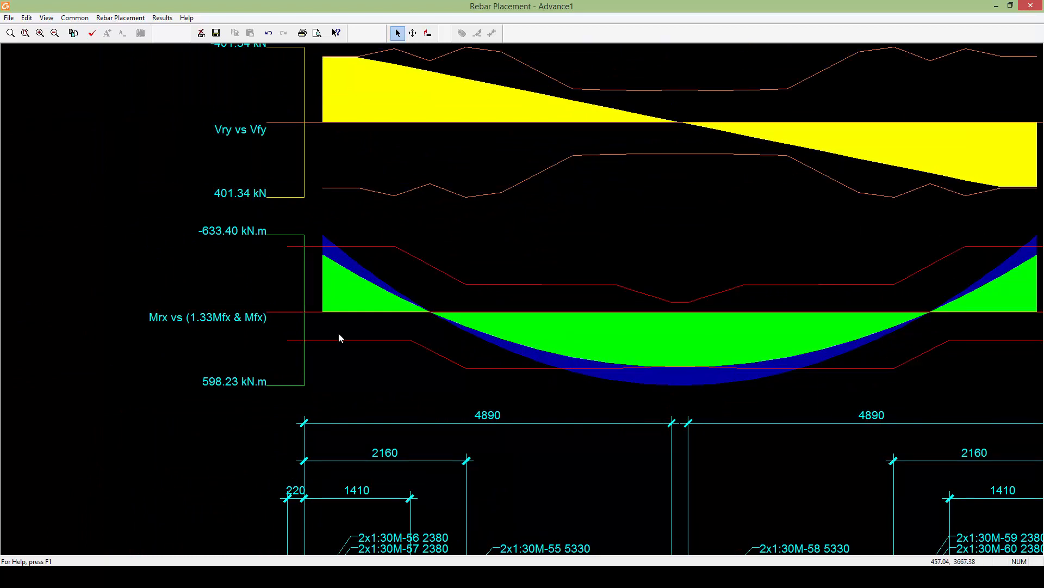
{"action": "scroll", "coordinate": [359, 308], "scroll_direction": "down", "scroll_amount": 2}
{"action": "scroll", "coordinate": [409, 318], "scroll_direction": "down", "scroll_amount": 2}
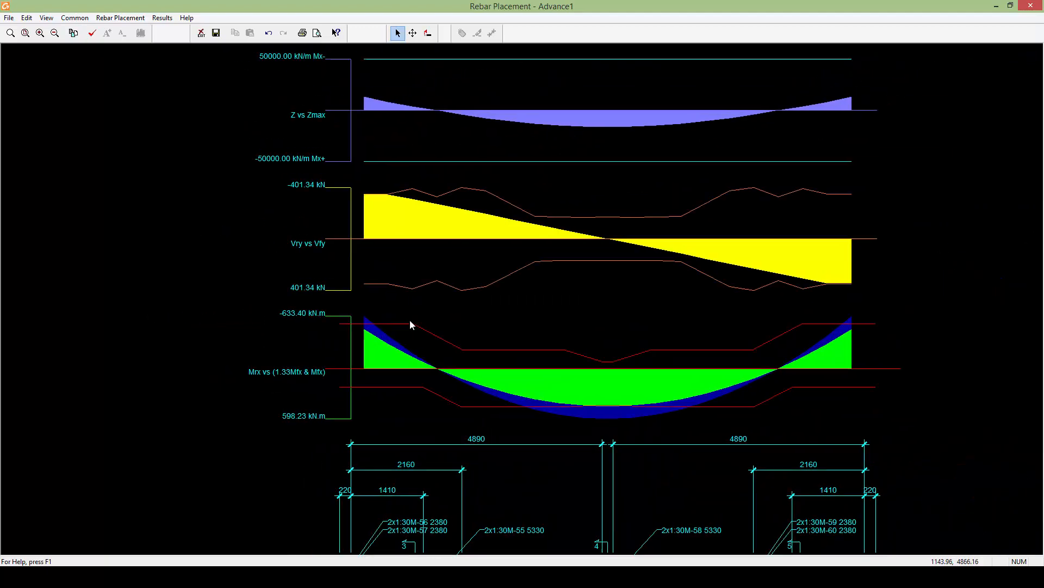
{"action": "scroll", "coordinate": [422, 352], "scroll_direction": "down", "scroll_amount": 5}
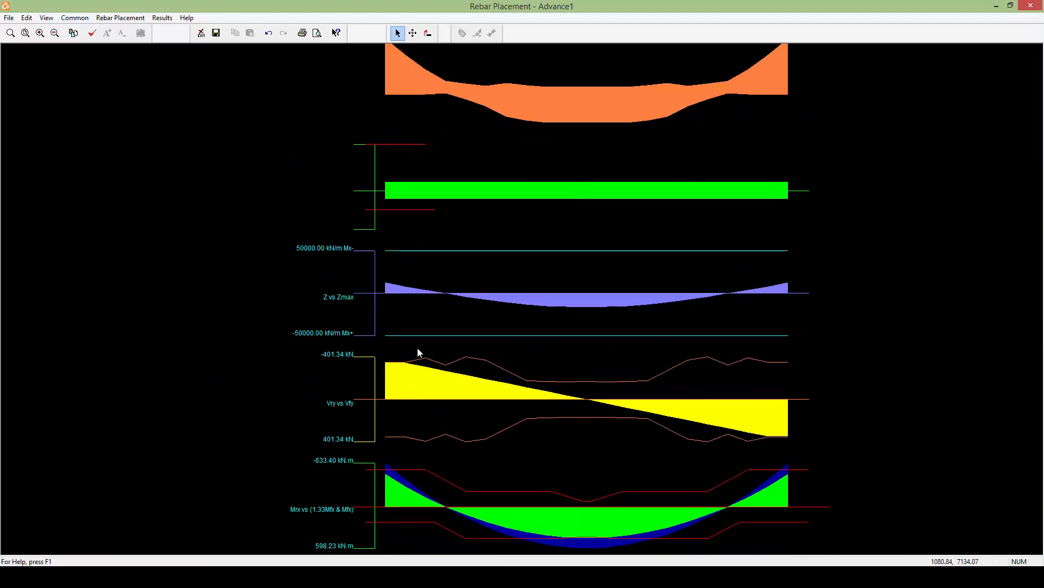
{"action": "scroll", "coordinate": [443, 283], "scroll_direction": "up", "scroll_amount": 4}
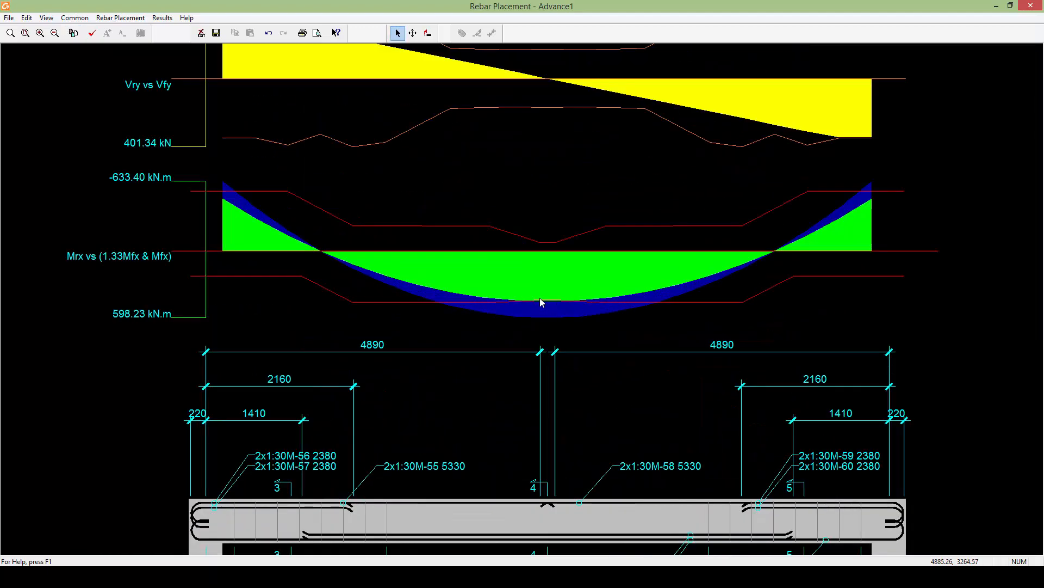
{"action": "scroll", "coordinate": [567, 430], "scroll_direction": "down", "scroll_amount": 2}
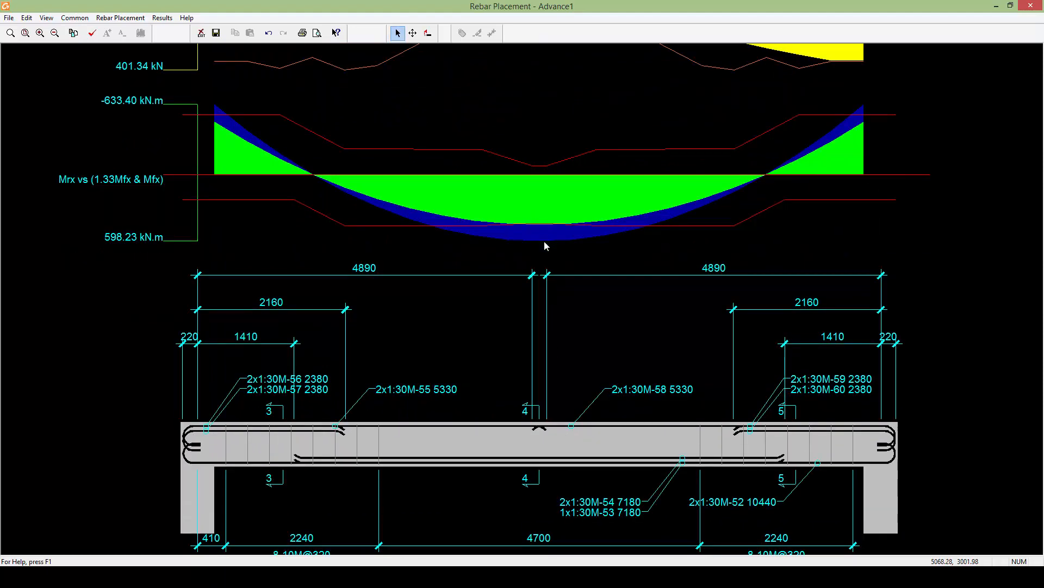
{"action": "scroll", "coordinate": [547, 246], "scroll_direction": "down", "scroll_amount": 1}
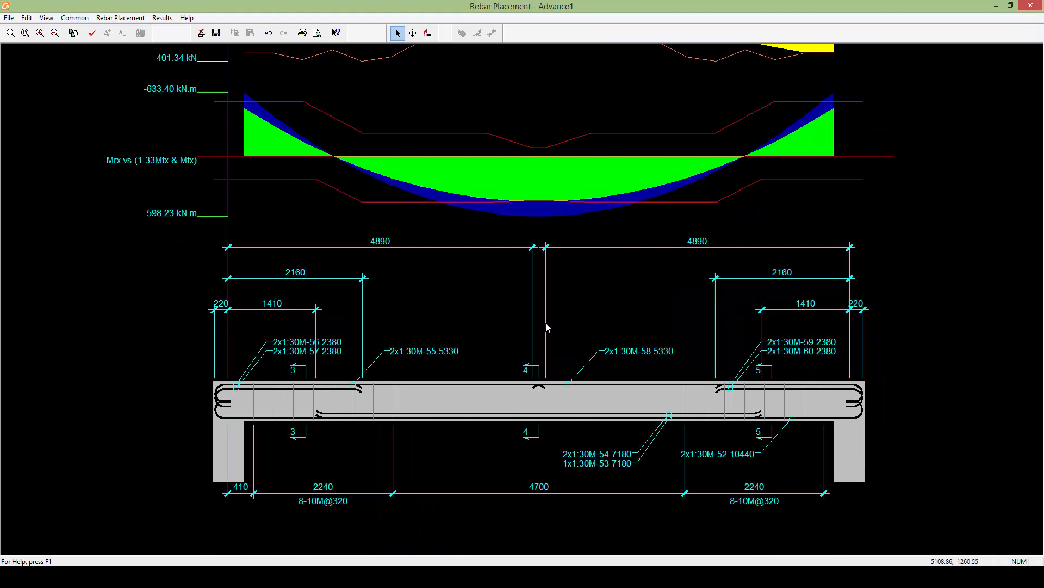
- Check the beam's bottom midspan bars in the reinforcement elevation against the bar layout of section 4-4
{"action": "scroll", "coordinate": [546, 283], "scroll_direction": "down", "scroll_amount": 1}
{"action": "scroll", "coordinate": [544, 285], "scroll_direction": "down", "scroll_amount": 1}
{"action": "middle_click_drag", "start_coordinate": [546, 351], "coordinate": [550, 251]}
{"action": "scroll", "coordinate": [548, 180], "scroll_direction": "up", "scroll_amount": 3}
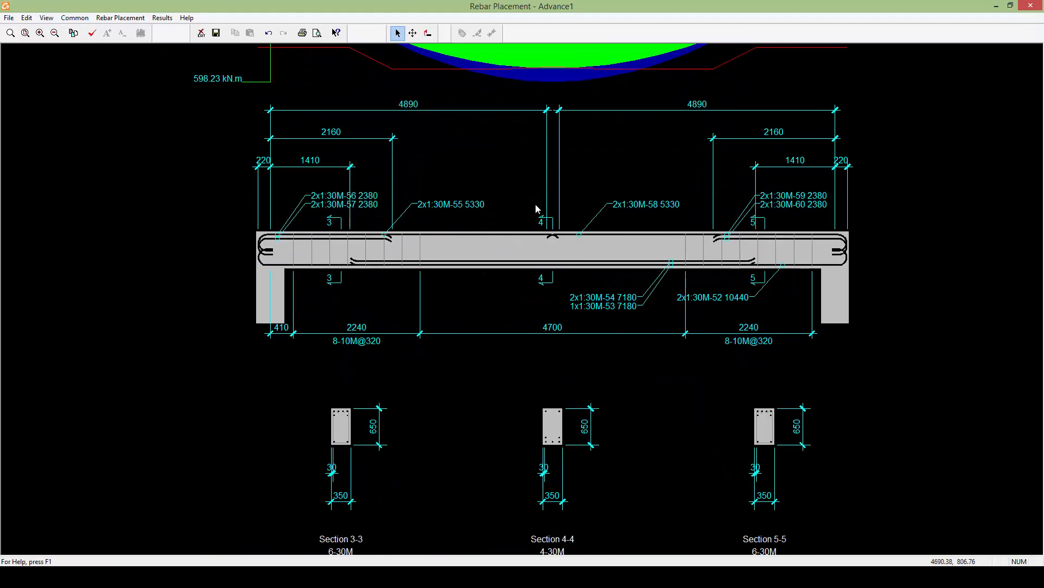
{"action": "middle_click_drag", "start_coordinate": [535, 333], "coordinate": [536, 297]}
{"action": "scroll", "coordinate": [547, 387], "scroll_direction": "up", "scroll_amount": 1}
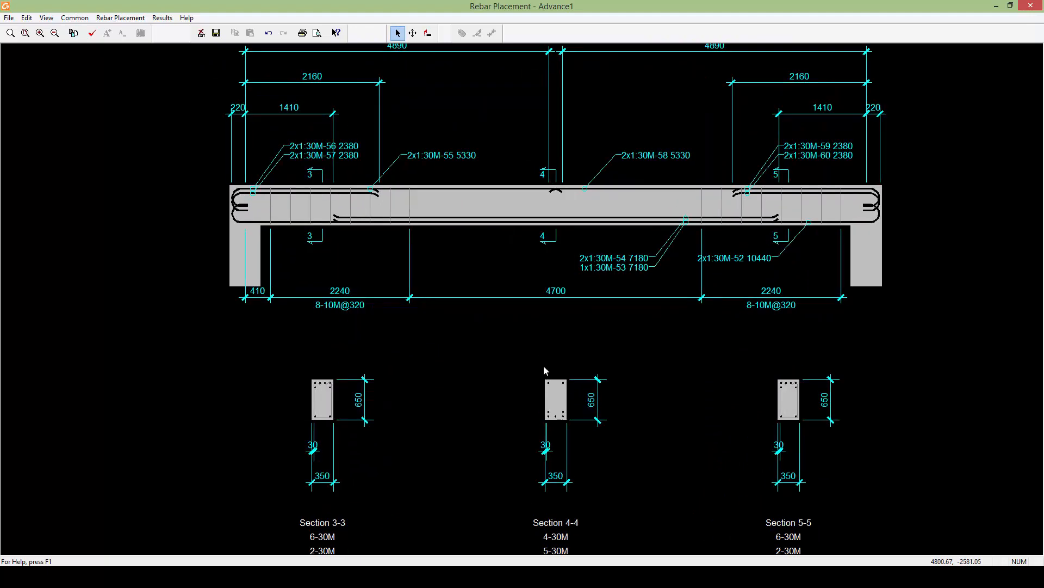
{"action": "scroll", "coordinate": [544, 351], "scroll_direction": "down", "scroll_amount": 1}
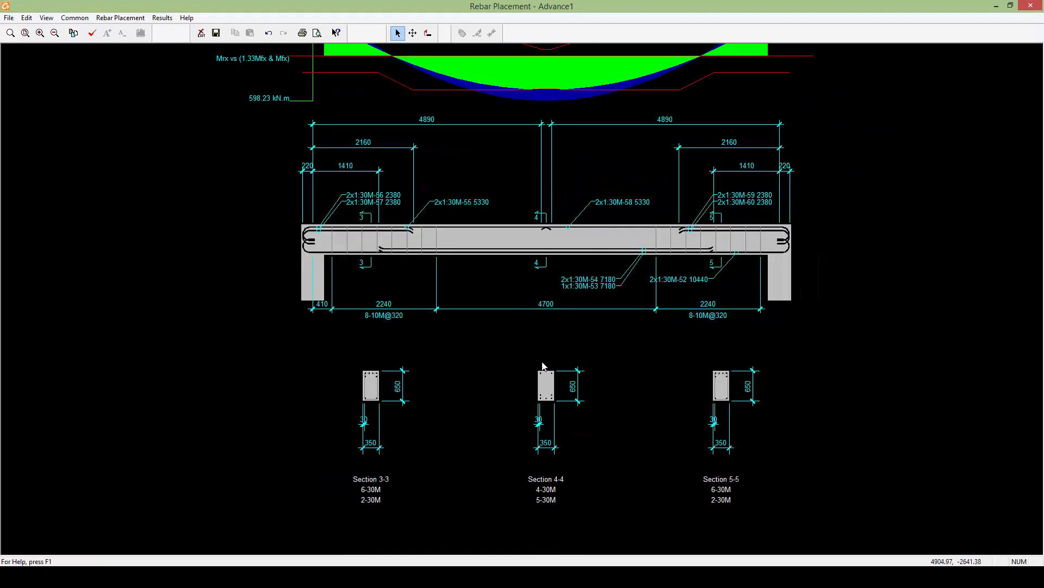
{"action": "mouse_move", "coordinate": [545, 337]}
{"action": "middle_mouse_down"}
{"action": "mouse_move", "coordinate": [546, 352]}
{"action": "mouse_move", "coordinate": [547, 333]}
{"action": "middle_mouse_up"}
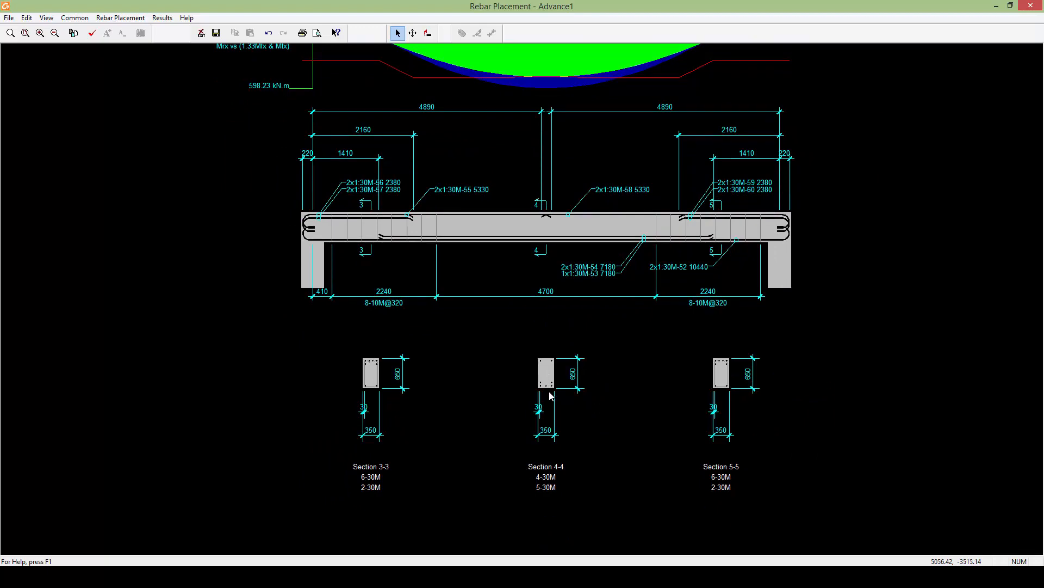
- Set the number of bars to 2 for the beam's bottom-layer bar 1:30M-53 in the main reinforcement spreadsheet
{"action": "scroll", "coordinate": [551, 395], "scroll_direction": "up", "scroll_amount": 1}
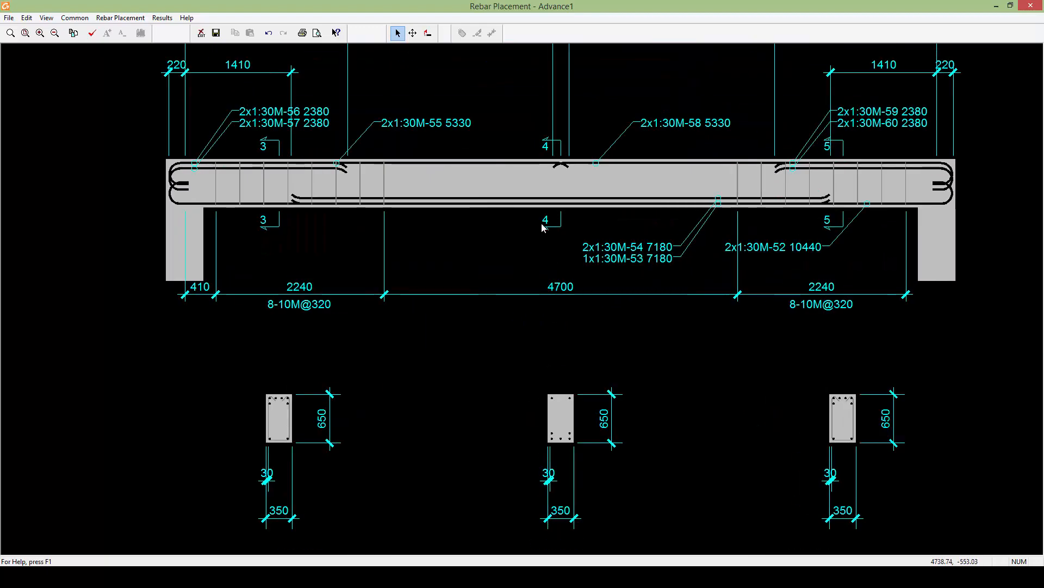
{"action": "left_click", "coordinate": [553, 198]}
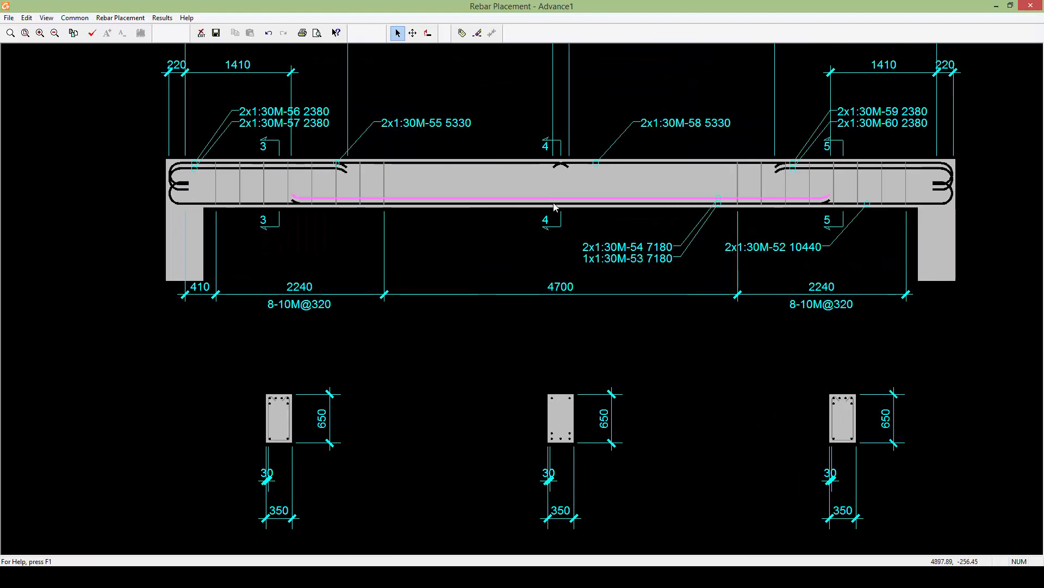
{"action": "left_click", "coordinate": [554, 205]}
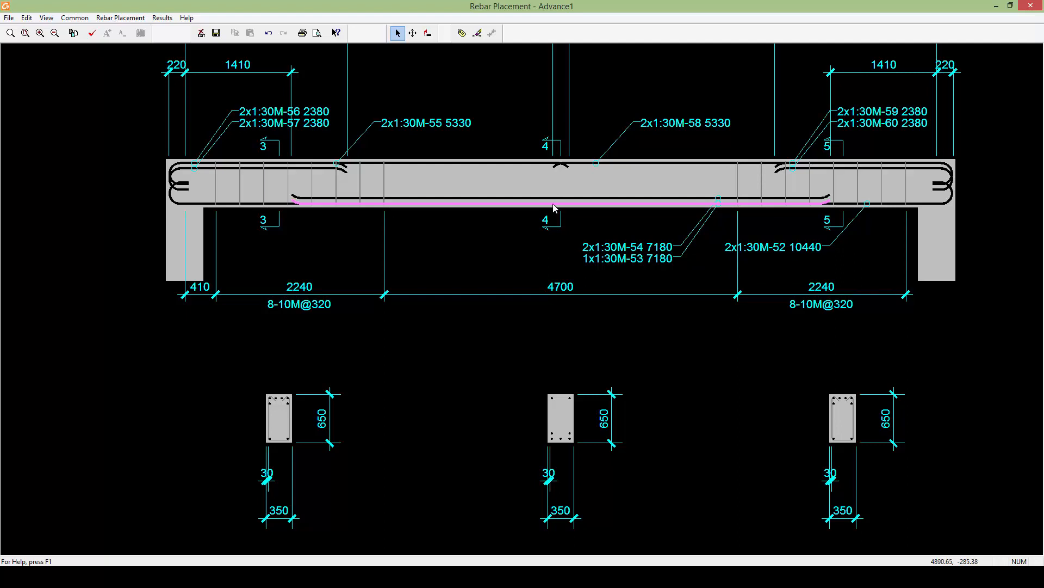
{"action": "key", "text": "Escape"}
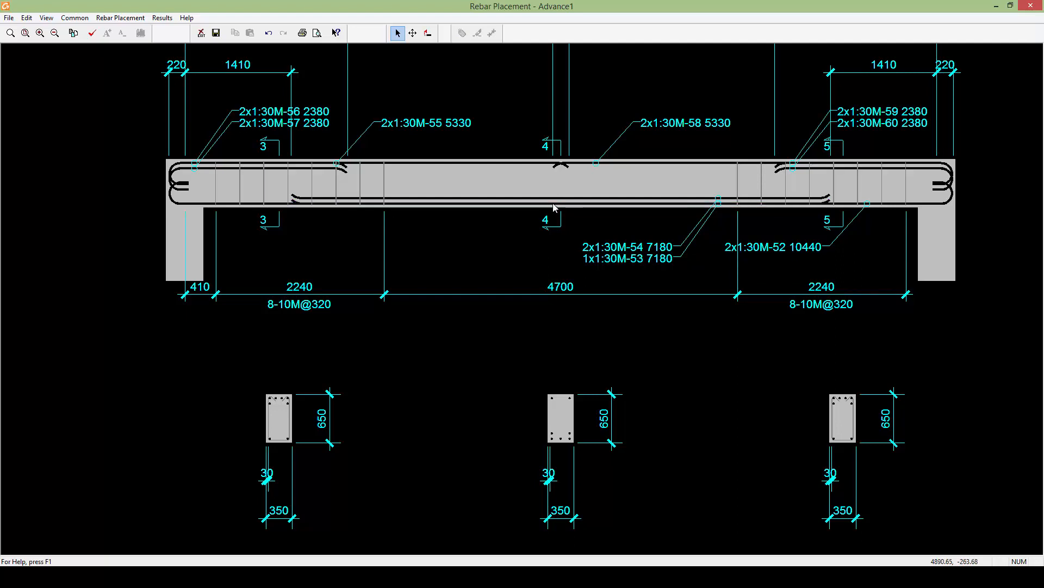
{"action": "double_click", "coordinate": [554, 204]}
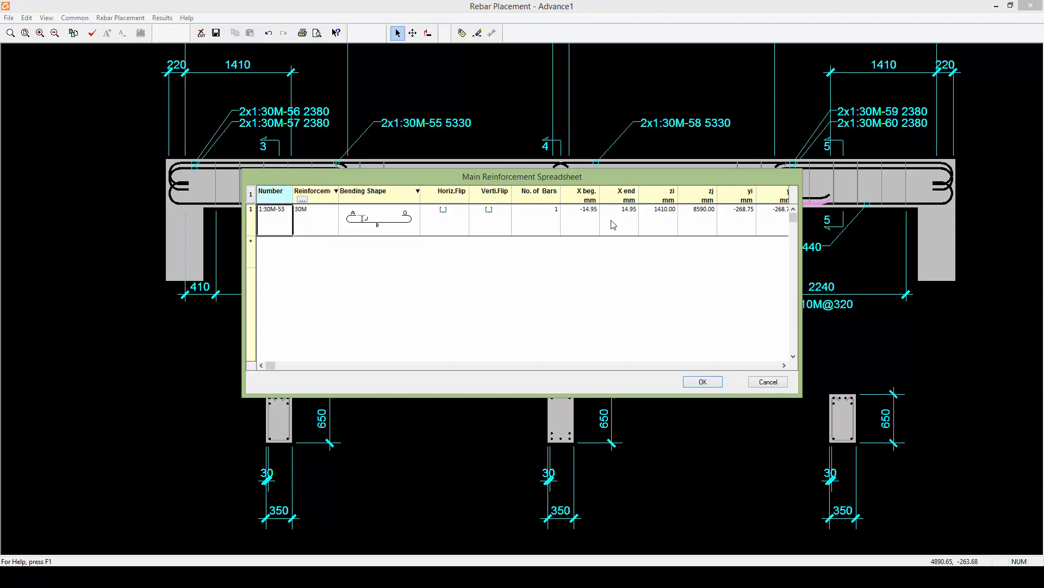
{"action": "left_click_drag", "start_coordinate": [603, 176], "coordinate": [602, 159]}
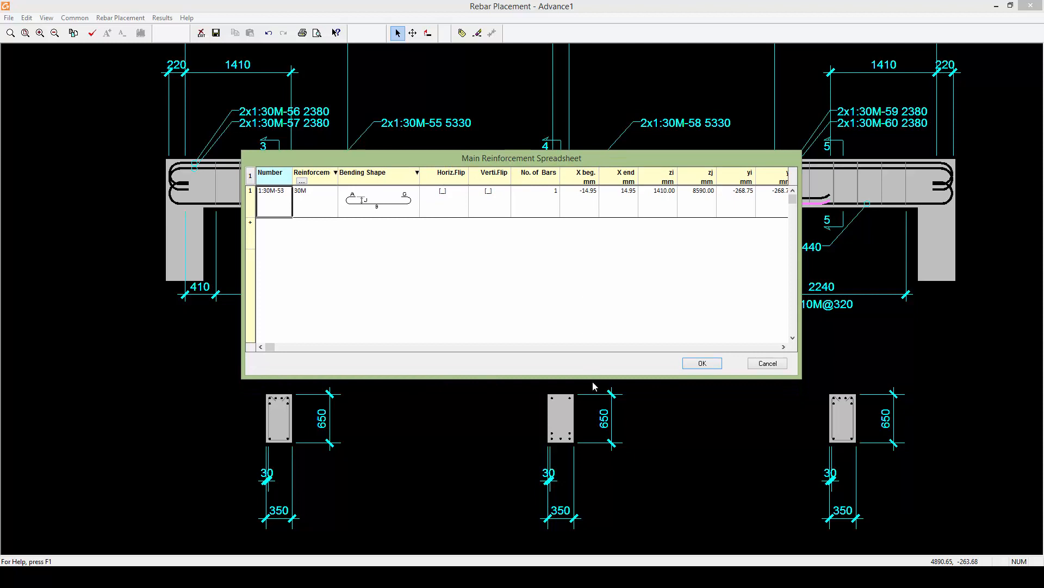
{"action": "left_click", "coordinate": [549, 193]}
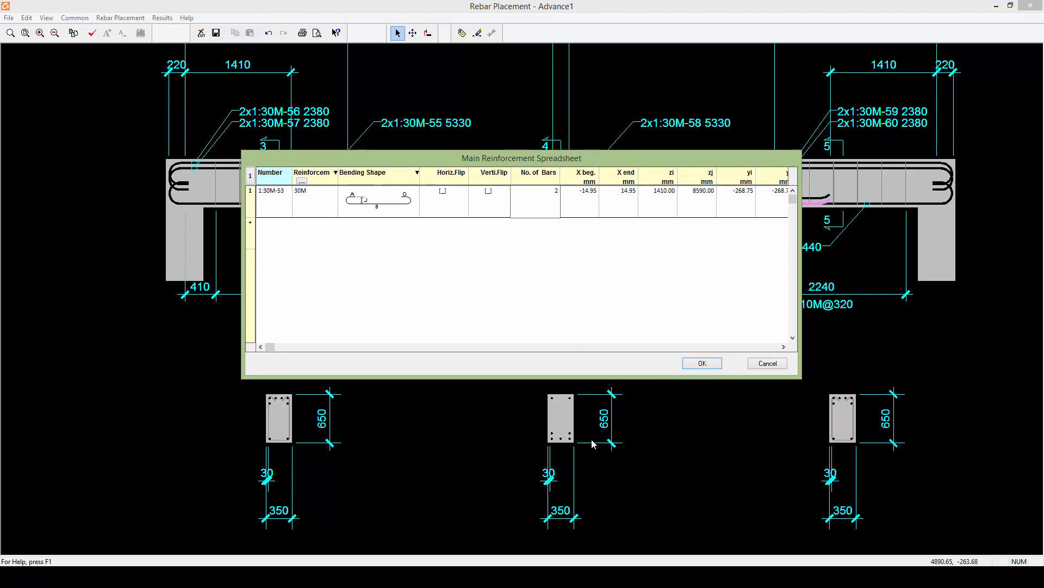
{"action": "left_click", "coordinate": [702, 364]}
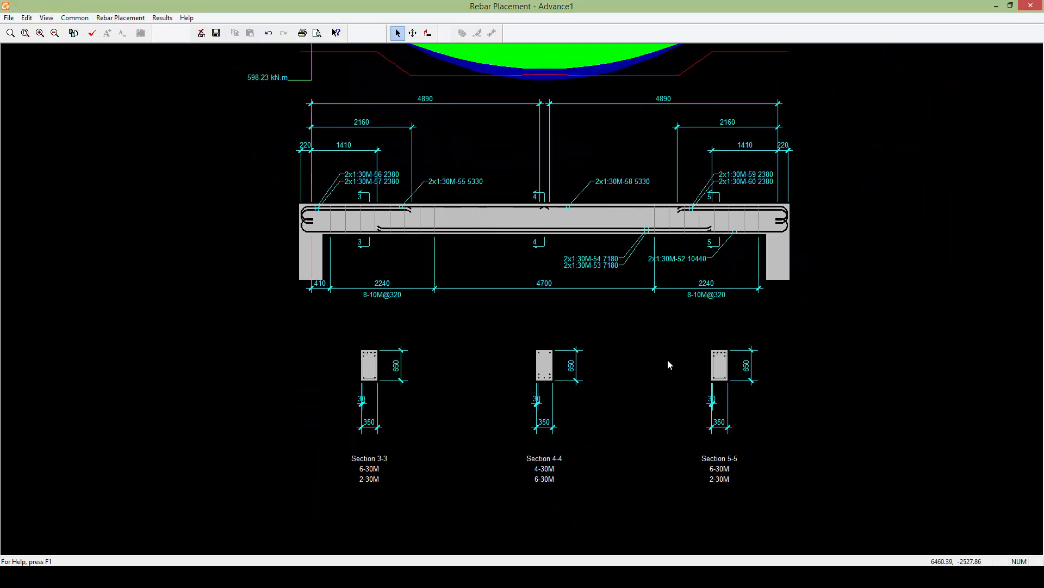
- Set X beg. to -50 mm and X end to 50 mm for the inner bottom bars 1:30M-53 of section 4-4
{"action": "scroll", "coordinate": [634, 377], "scroll_direction": "up", "scroll_amount": 3}
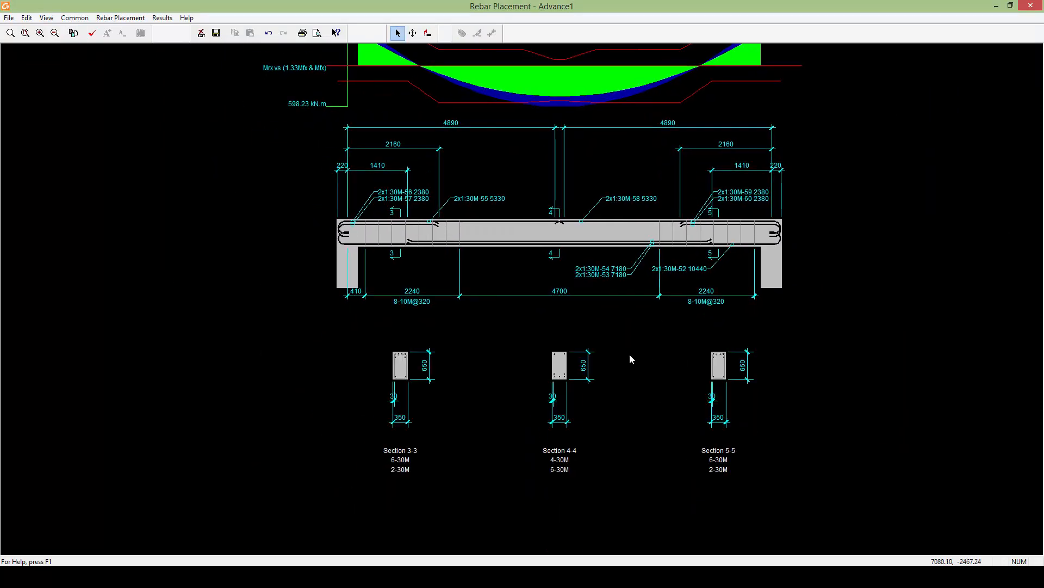
{"action": "scroll", "coordinate": [565, 368], "scroll_direction": "up", "scroll_amount": 1}
{"action": "scroll", "coordinate": [566, 367], "scroll_direction": "up", "scroll_amount": 2}
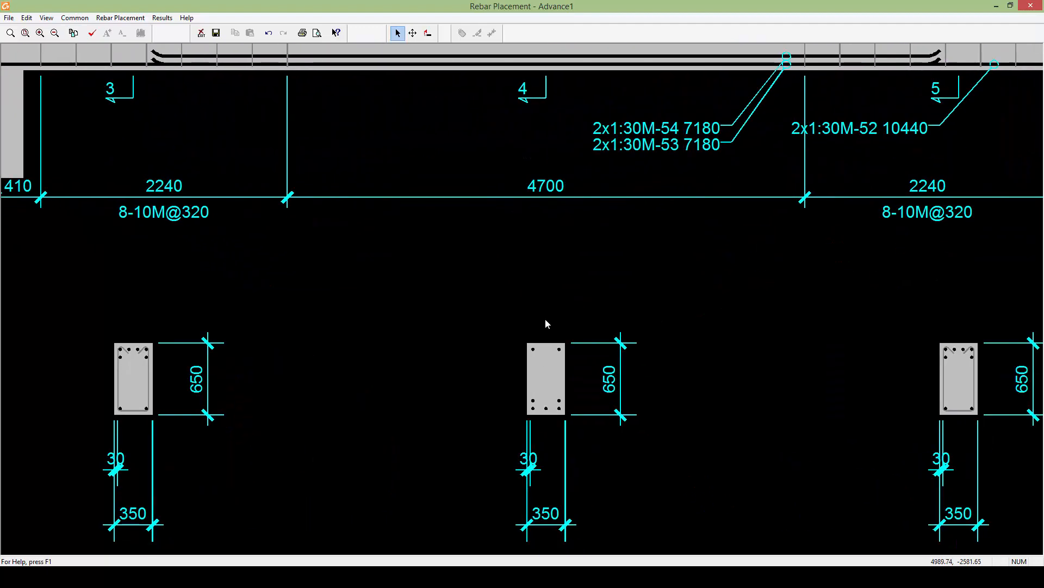
{"action": "double_click", "coordinate": [546, 407]}
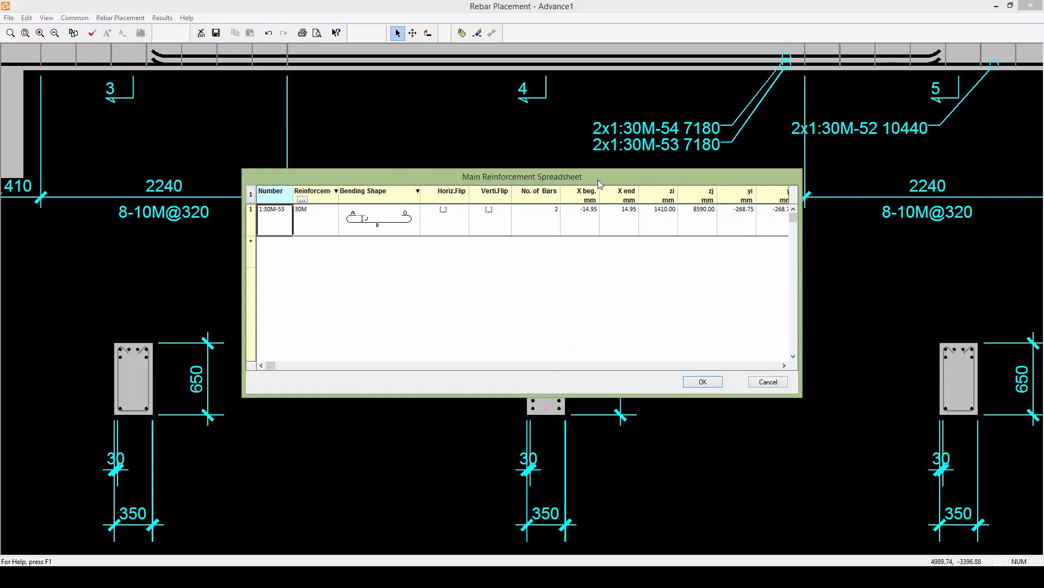
{"action": "left_click_drag", "start_coordinate": [599, 179], "coordinate": [616, 117]}
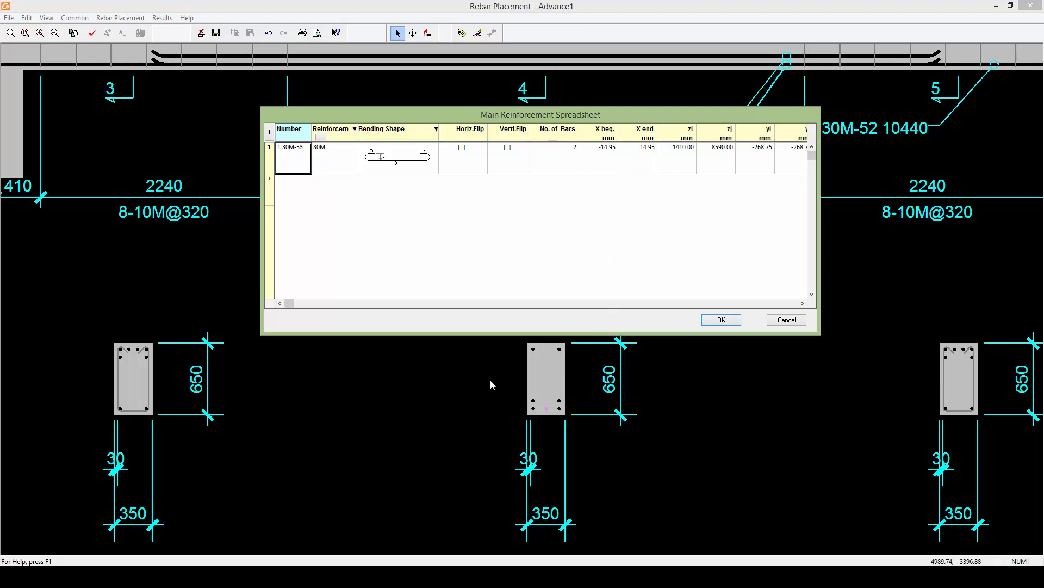
{"action": "left_click", "coordinate": [599, 156]}
{"action": "left_click_drag", "start_coordinate": [600, 148], "coordinate": [607, 155]}
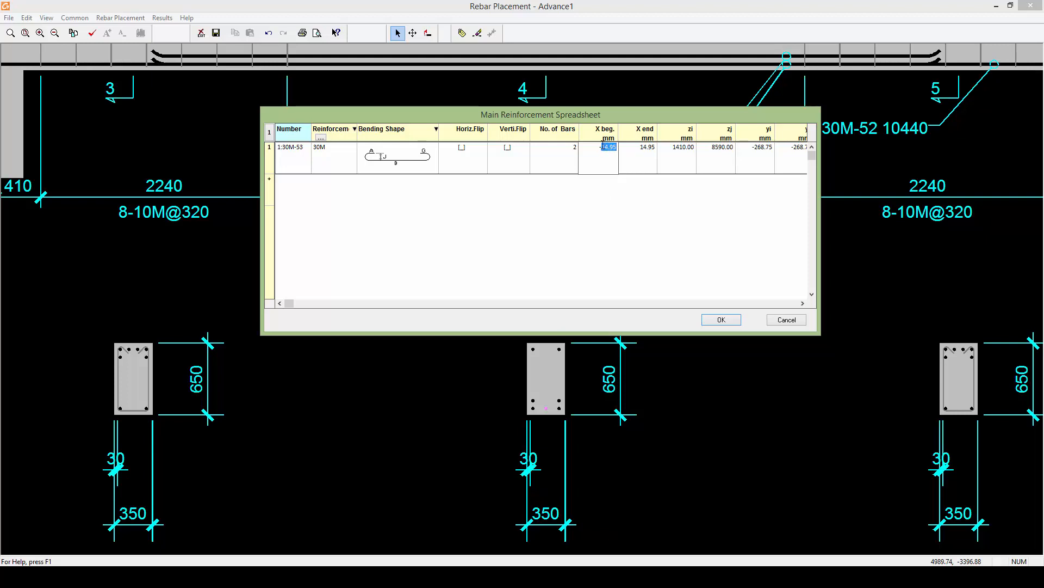
{"action": "left_click", "coordinate": [602, 144]}
{"action": "left_click_drag", "start_coordinate": [602, 146], "coordinate": [619, 147]}
{"action": "type", "text": "50"}
{"action": "left_click", "coordinate": [642, 146]}
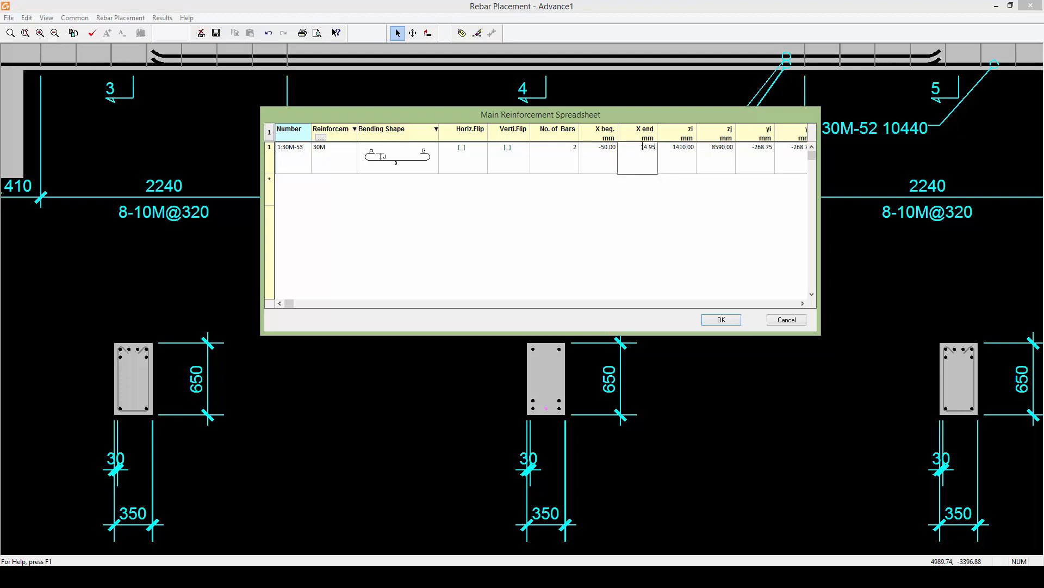
{"action": "double_click", "coordinate": [652, 147]}
{"action": "type", "text": "50"}
{"action": "left_click", "coordinate": [721, 320]}
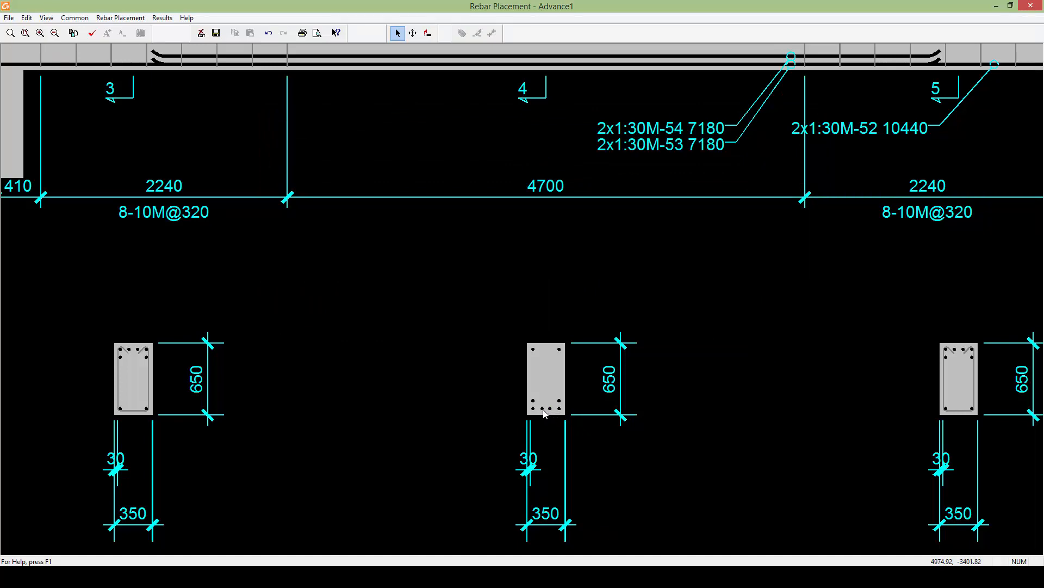
- Examine the Mrx resistance against 1.33Mfx at midspan and the bottom bar layout in section 4-4
{"action": "scroll", "coordinate": [549, 415], "scroll_direction": "up", "scroll_amount": 1}
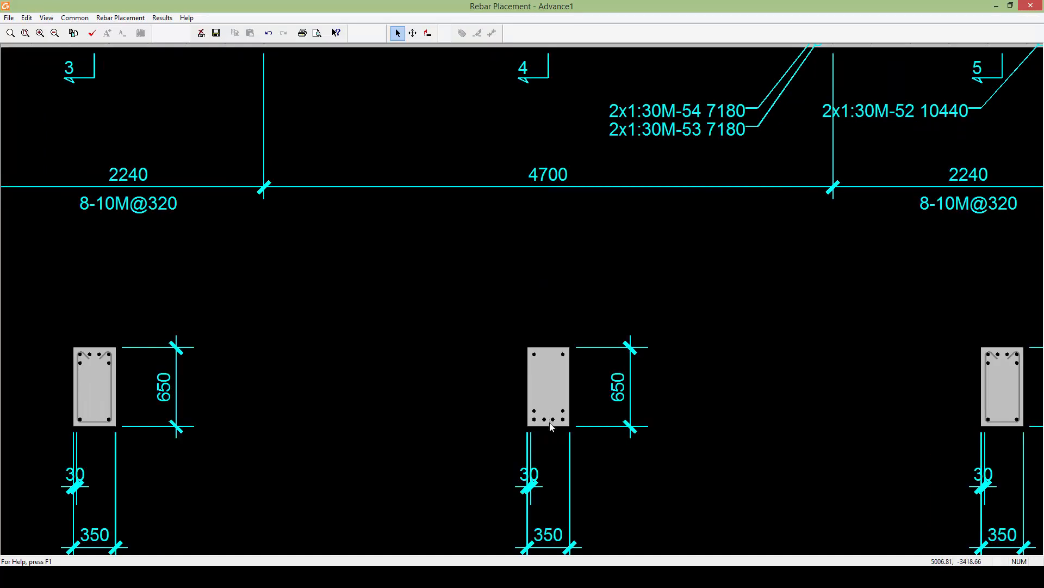
{"action": "scroll", "coordinate": [549, 422], "scroll_direction": "down", "scroll_amount": 4}
{"action": "scroll", "coordinate": [629, 370], "scroll_direction": "down", "scroll_amount": 4}
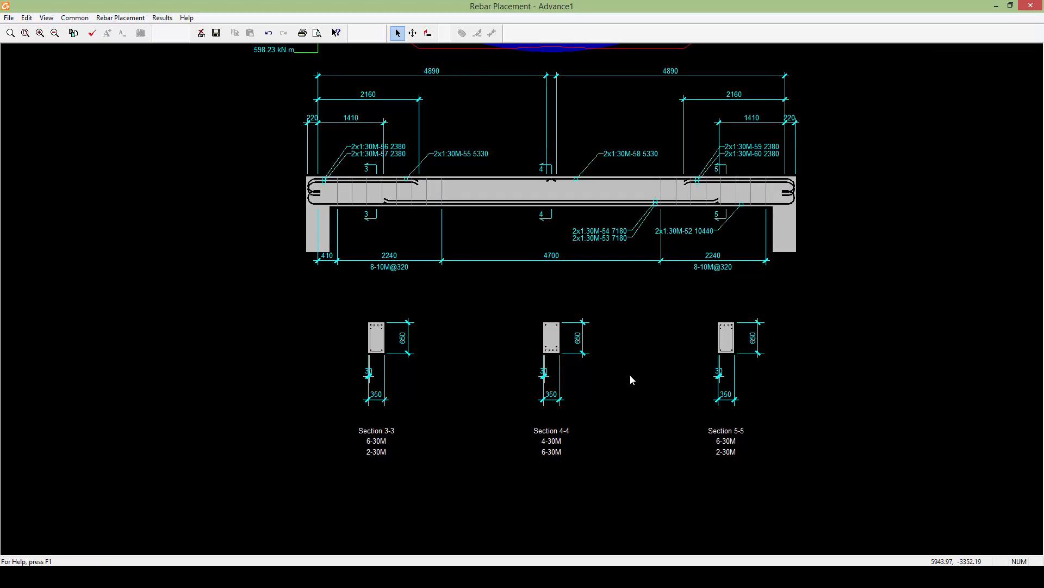
{"action": "scroll", "coordinate": [551, 171], "scroll_direction": "up", "scroll_amount": 2}
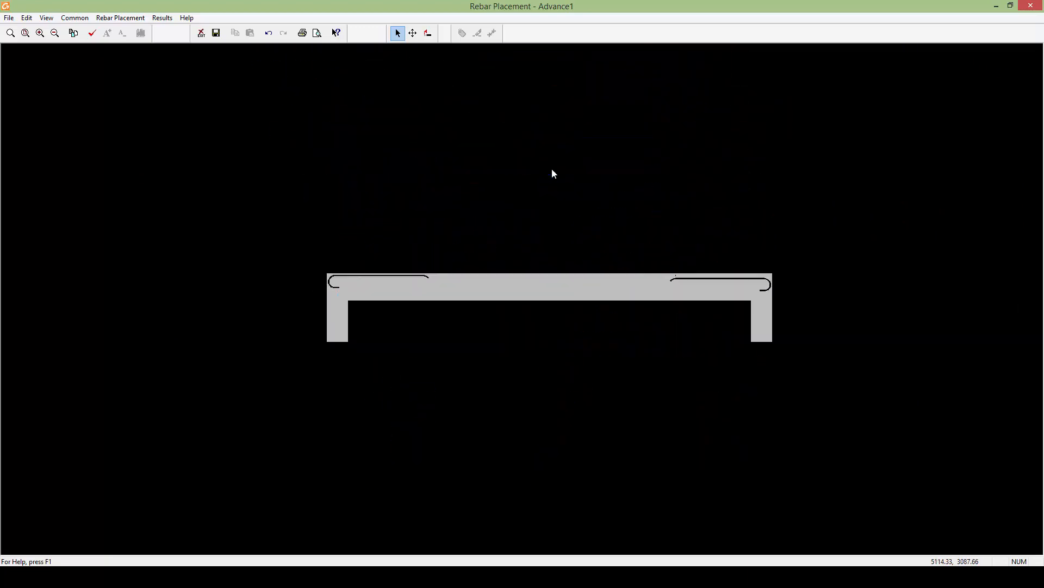
{"action": "middle_click_drag", "start_coordinate": [553, 174], "coordinate": [563, 291]}
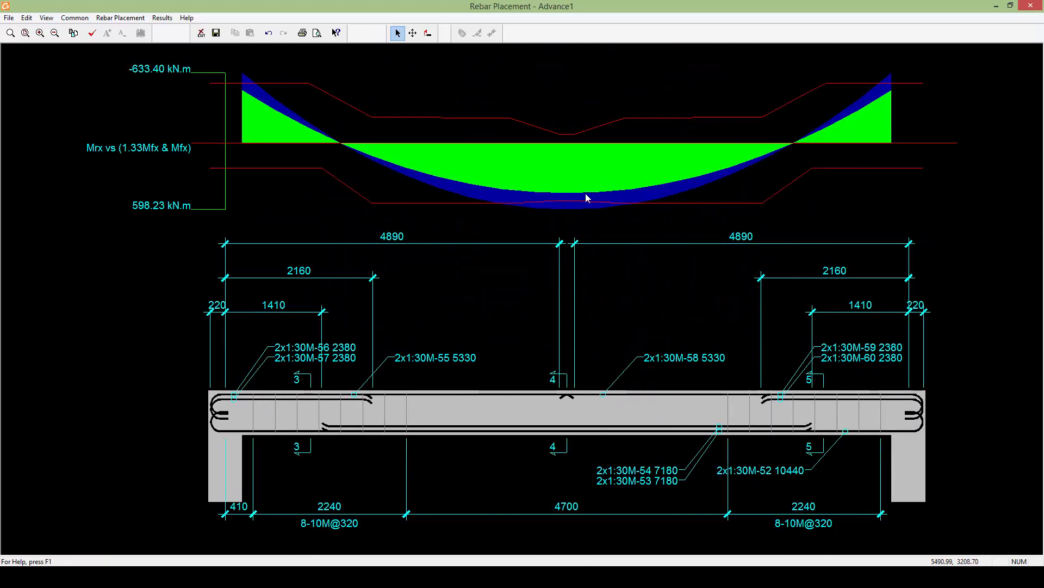
{"action": "scroll", "coordinate": [564, 201], "scroll_direction": "down", "scroll_amount": 2}
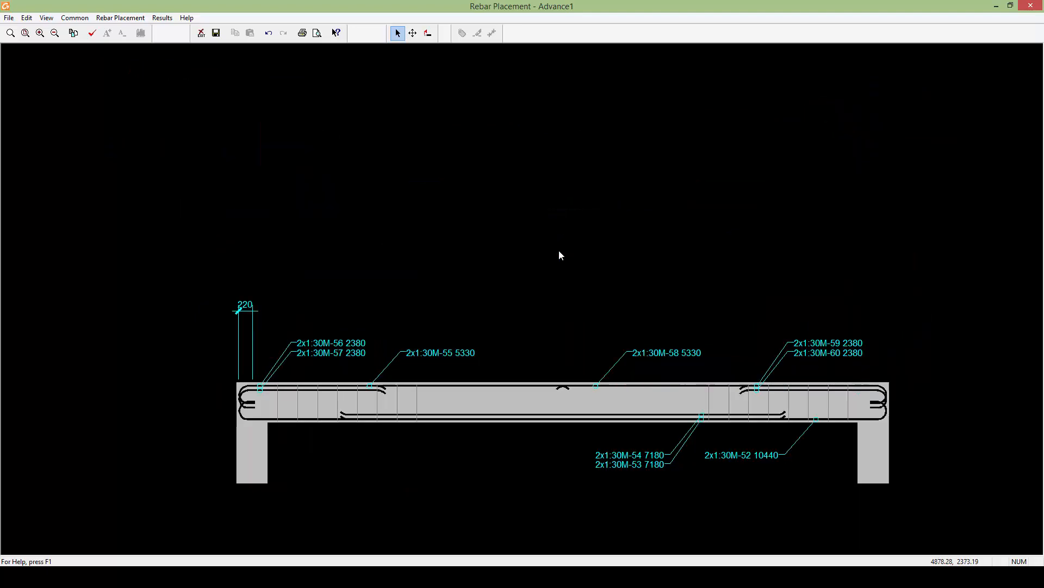
{"action": "middle_click_drag", "start_coordinate": [569, 265], "coordinate": [573, 233]}
{"action": "scroll", "coordinate": [573, 328], "scroll_direction": "down", "scroll_amount": 1}
{"action": "middle_click_drag", "start_coordinate": [573, 329], "coordinate": [572, 288]}
{"action": "scroll", "coordinate": [553, 365], "scroll_direction": "up", "scroll_amount": 2}
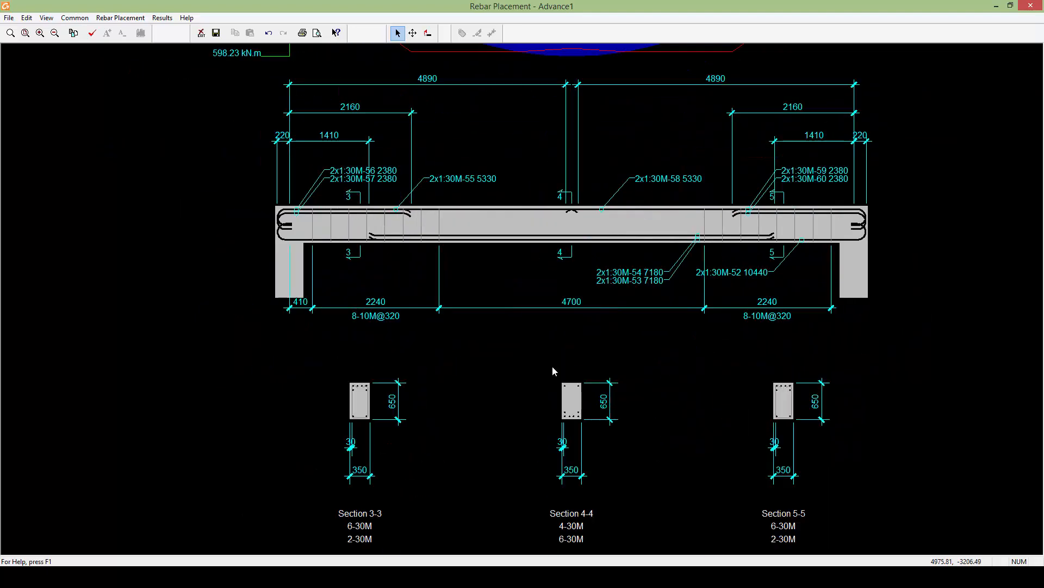
{"action": "middle_click_drag", "start_coordinate": [553, 367], "coordinate": [538, 290]}
{"action": "scroll", "coordinate": [538, 294], "scroll_direction": "up", "scroll_amount": 4}
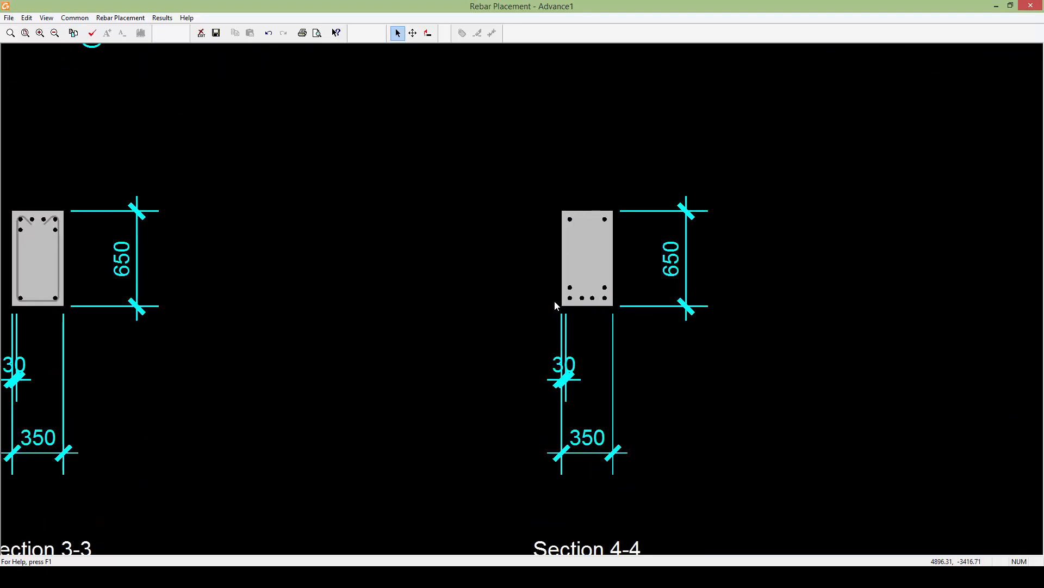
- Check the spreadsheet values of section 4-4's outer bottom bars 1:30M-52 and close it without changes
{"action": "middle_click_drag", "start_coordinate": [588, 311], "coordinate": [571, 297]}
{"action": "left_click", "coordinate": [587, 284]}
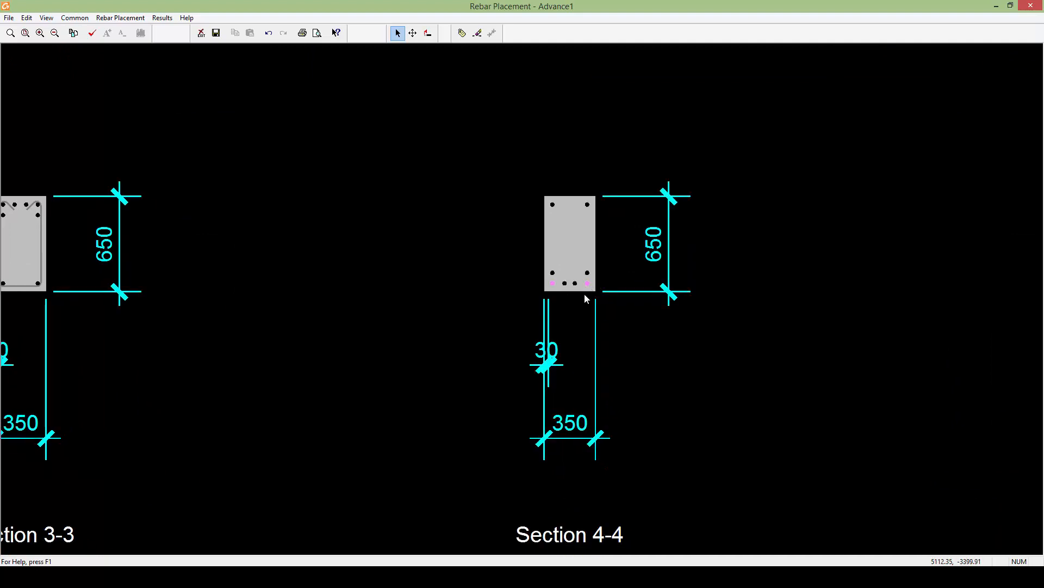
{"action": "left_click", "coordinate": [588, 284]}
{"action": "double_click", "coordinate": [588, 284]}
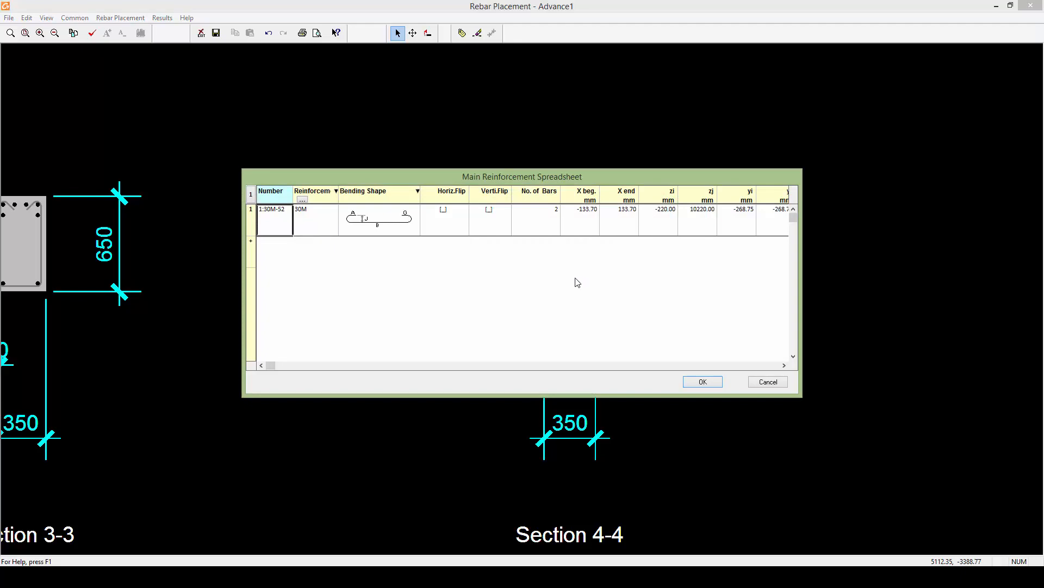
{"action": "left_click", "coordinate": [757, 380]}
{"action": "middle_click_drag", "start_coordinate": [599, 280], "coordinate": [592, 296]}
- Set the number of bars to 3 for 1:30M-53 and adjust X beg. and X end to space the bottom layer evenly
{"action": "scroll", "coordinate": [591, 296], "scroll_direction": "down", "scroll_amount": 5}
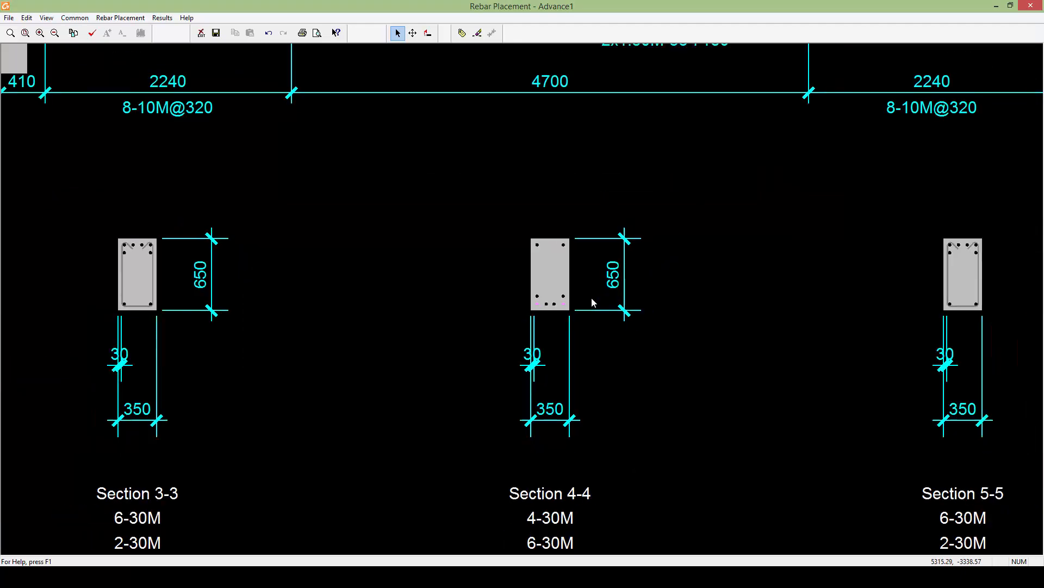
{"action": "scroll", "coordinate": [599, 296], "scroll_direction": "down", "scroll_amount": 2}
{"action": "scroll", "coordinate": [577, 301], "scroll_direction": "up", "scroll_amount": 3}
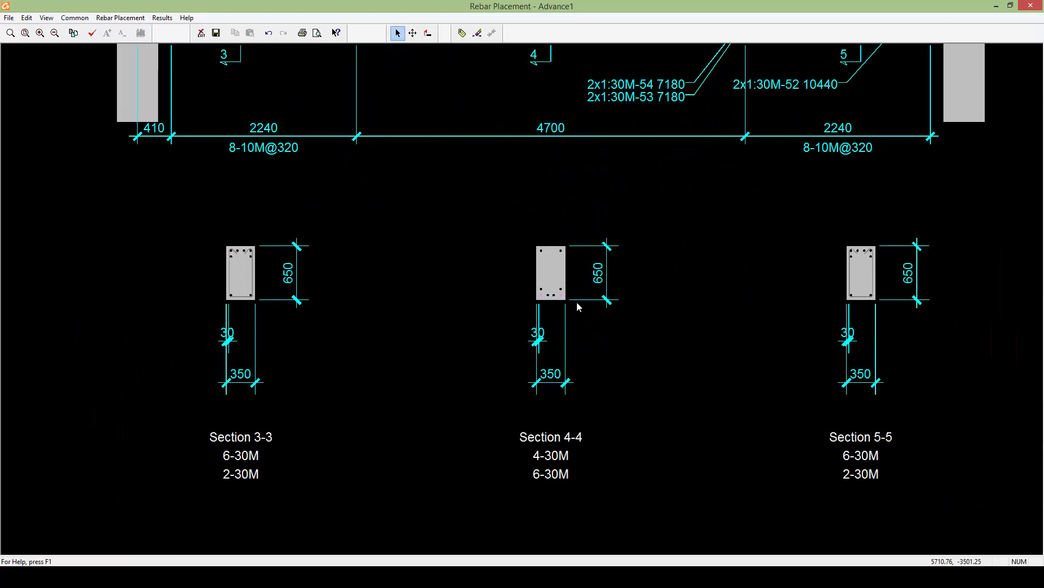
{"action": "scroll", "coordinate": [583, 240], "scroll_direction": "down", "scroll_amount": 5}
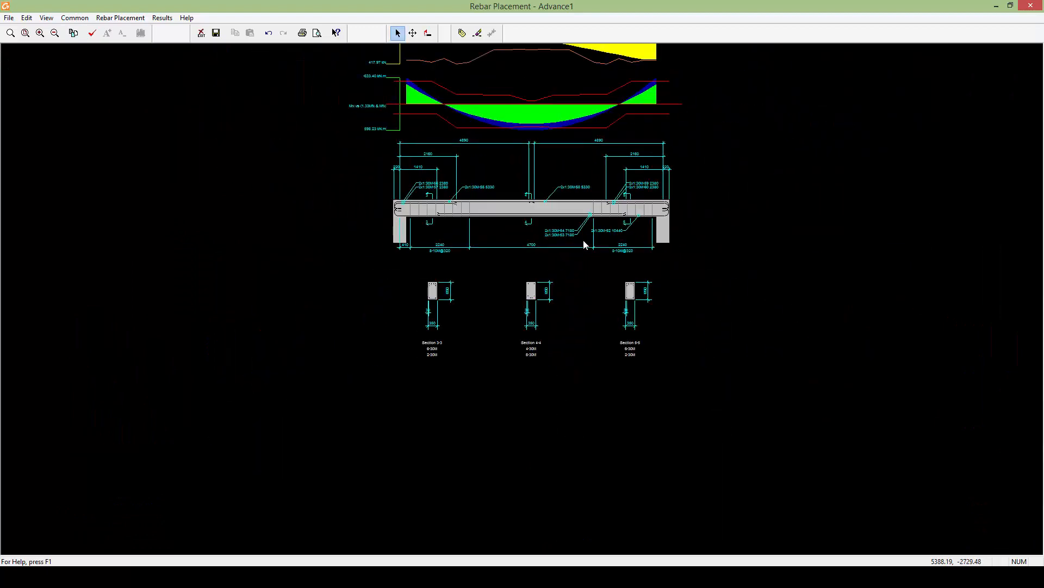
{"action": "scroll", "coordinate": [609, 234], "scroll_direction": "up", "scroll_amount": 5}
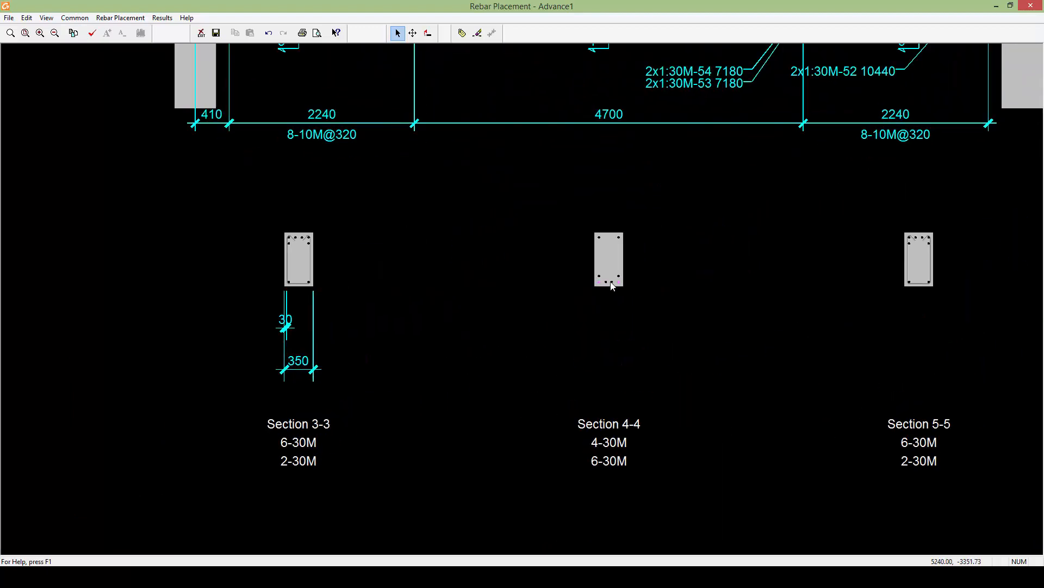
{"action": "double_click", "coordinate": [655, 275]}
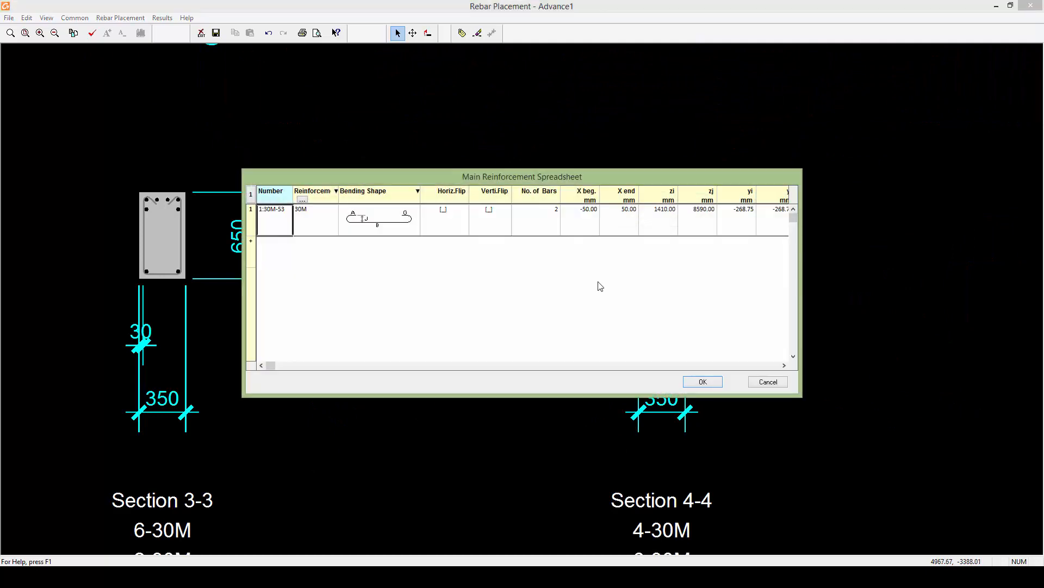
{"action": "left_click", "coordinate": [550, 211]}
{"action": "left_click", "coordinate": [588, 211]}
{"action": "left_click", "coordinate": [622, 209]}
{"action": "left_click", "coordinate": [703, 381]}
- Examine section 4-4's bottom bars and compare the Mrx resistance envelope with the 1.33Mfx moment at midspan
{"action": "scroll", "coordinate": [632, 260], "scroll_direction": "up", "scroll_amount": 6}
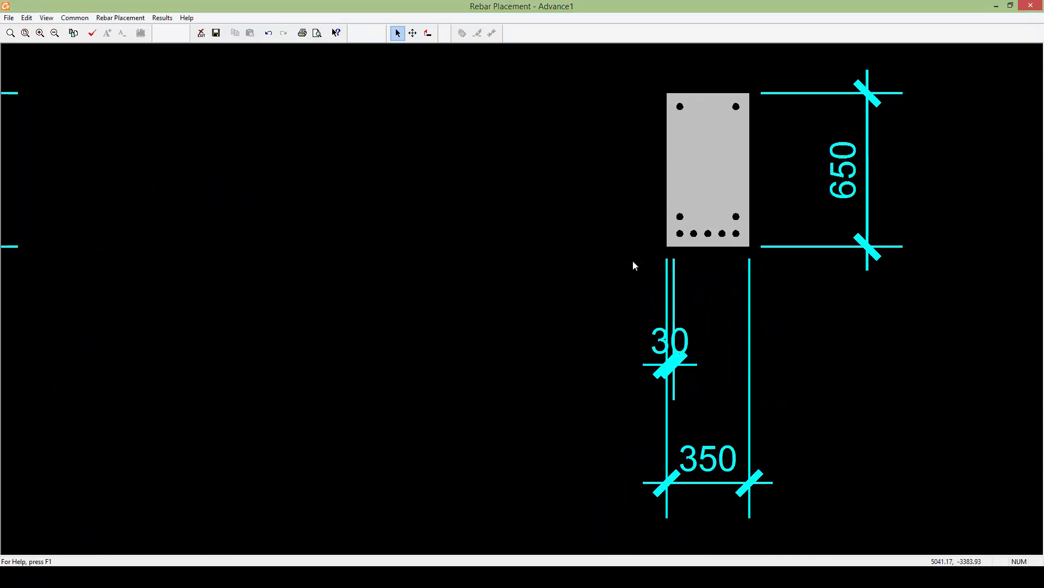
{"action": "scroll", "coordinate": [633, 260], "scroll_direction": "down", "scroll_amount": 2}
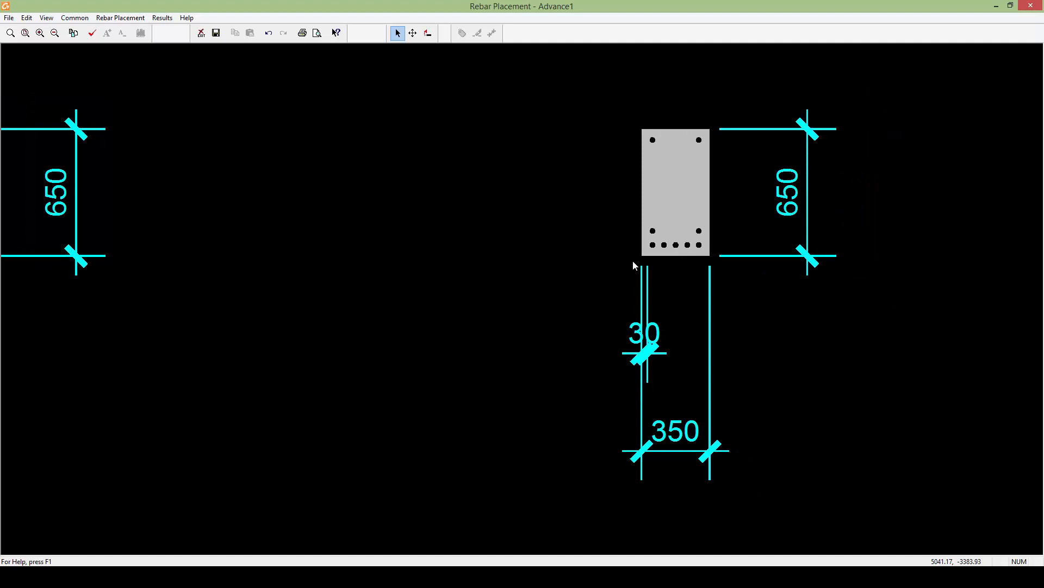
{"action": "scroll", "coordinate": [633, 262], "scroll_direction": "down", "scroll_amount": 5}
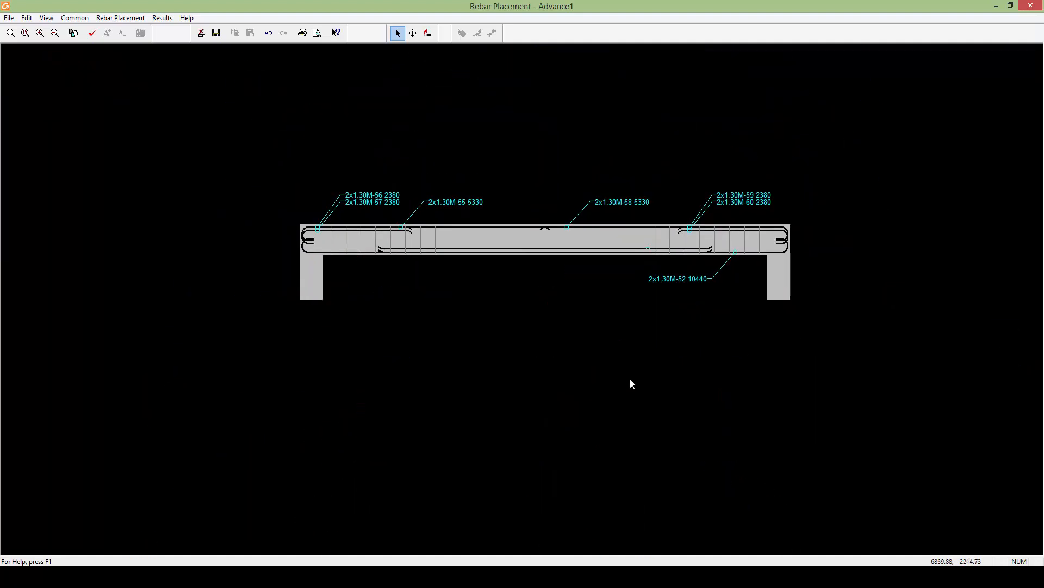
{"action": "middle_click_drag", "start_coordinate": [612, 250], "coordinate": [608, 361]}
{"action": "scroll", "coordinate": [556, 208], "scroll_direction": "up", "scroll_amount": 4}
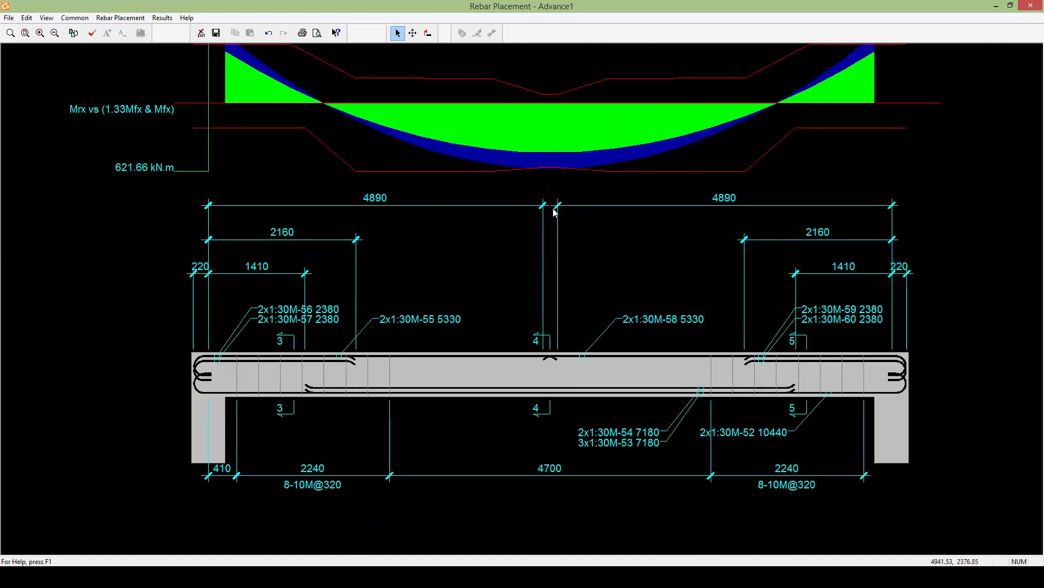
{"action": "scroll", "coordinate": [572, 216], "scroll_direction": "down", "scroll_amount": 2}
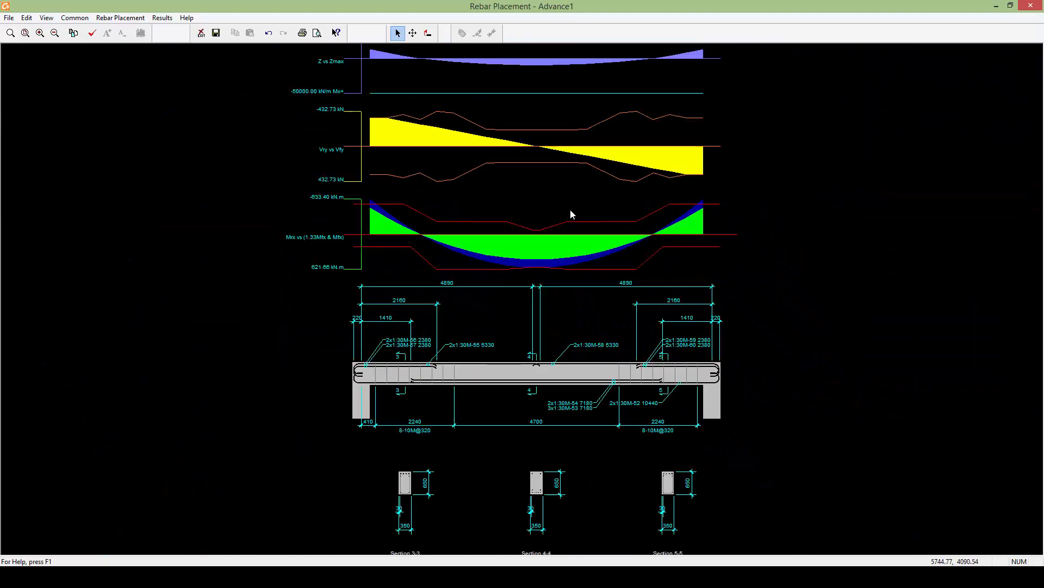
{"action": "middle_click_drag", "start_coordinate": [571, 214], "coordinate": [581, 267]}
{"action": "scroll", "coordinate": [572, 250], "scroll_direction": "down", "scroll_amount": 2}
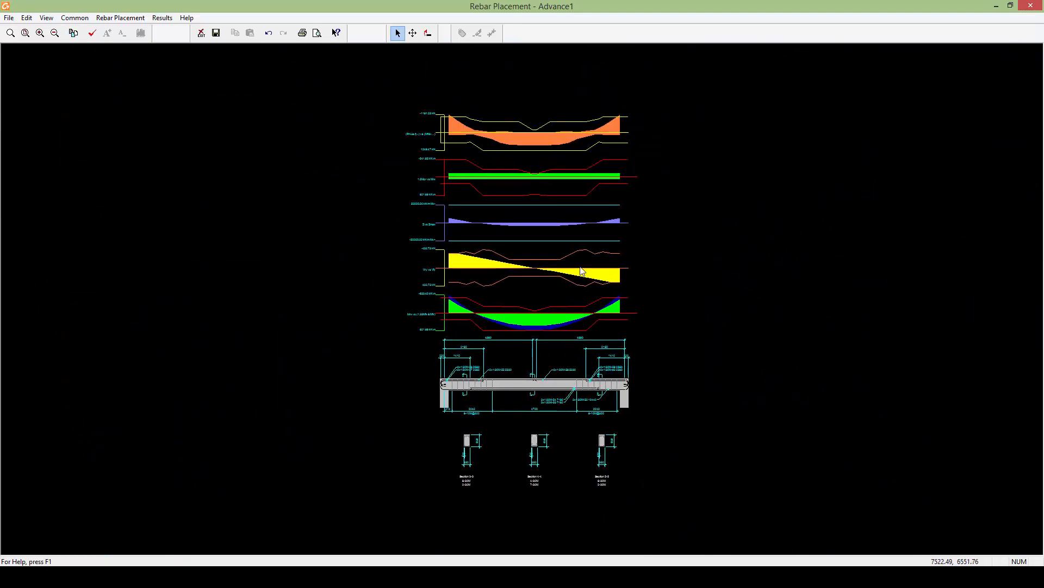
{"action": "mouse_move", "coordinate": [558, 388]}
{"action": "middle_mouse_down"}
{"action": "mouse_move", "coordinate": [558, 324]}
{"action": "mouse_move", "coordinate": [582, 328]}
{"action": "middle_mouse_up"}
{"action": "scroll", "coordinate": [550, 358], "scroll_direction": "up", "scroll_amount": 3}
{"action": "scroll", "coordinate": [559, 328], "scroll_direction": "up", "scroll_amount": 3}
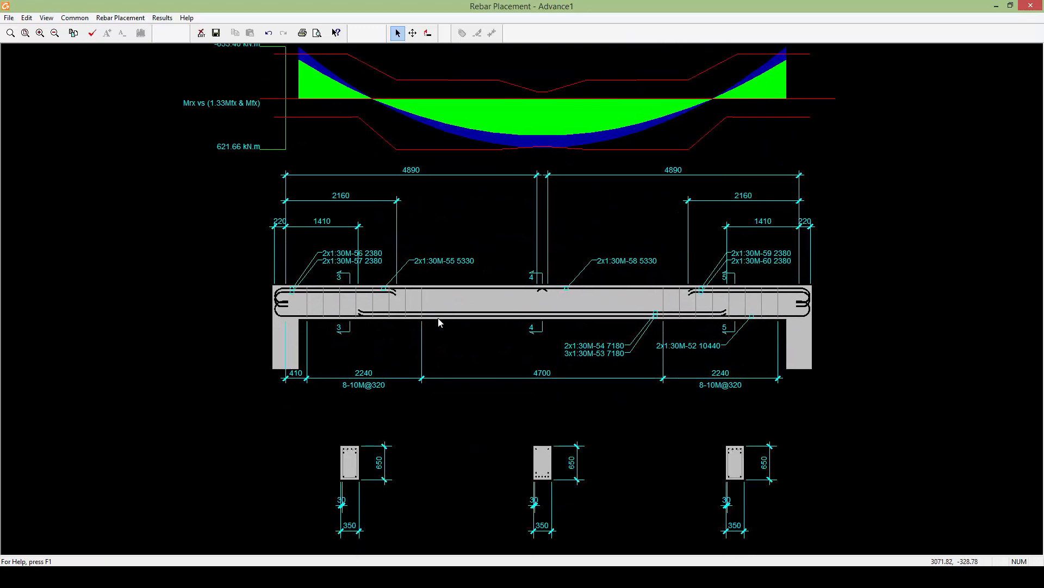
- Check the bar size, spacing and extents of the beam's left-end stirrups in the transverse reinforcement spreadsheet without changing them
{"action": "middle_click_drag", "start_coordinate": [419, 302], "coordinate": [488, 313]}
{"action": "scroll", "coordinate": [488, 312], "scroll_direction": "up", "scroll_amount": 2}
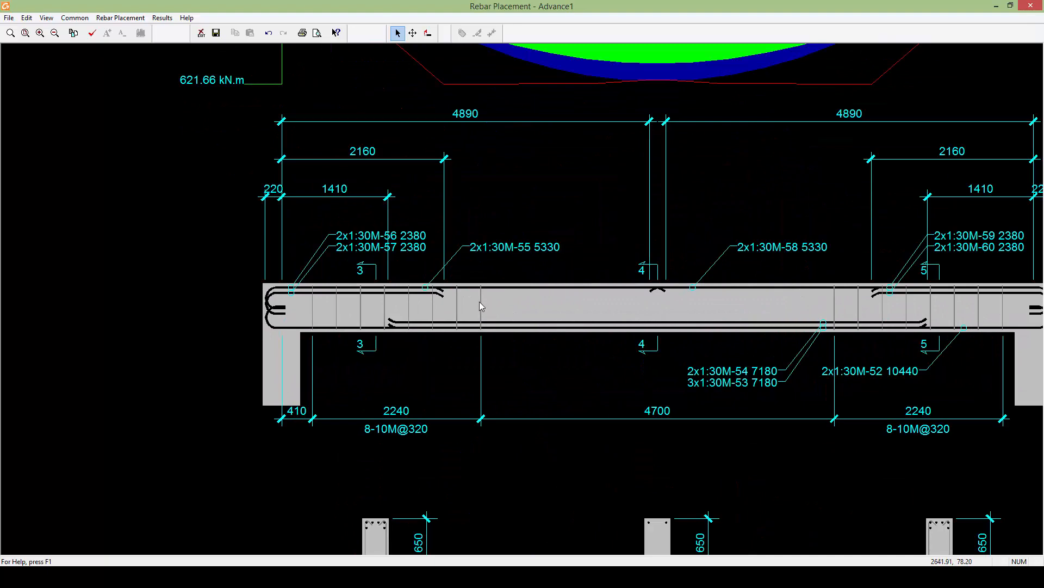
{"action": "double_click", "coordinate": [479, 302]}
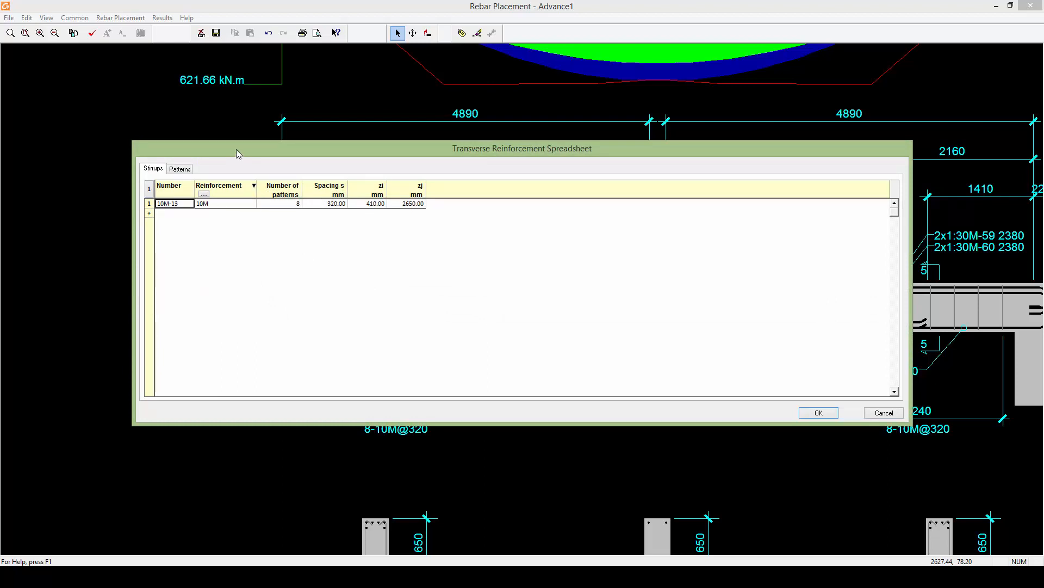
{"action": "left_click_drag", "start_coordinate": [236, 149], "coordinate": [244, 149]}
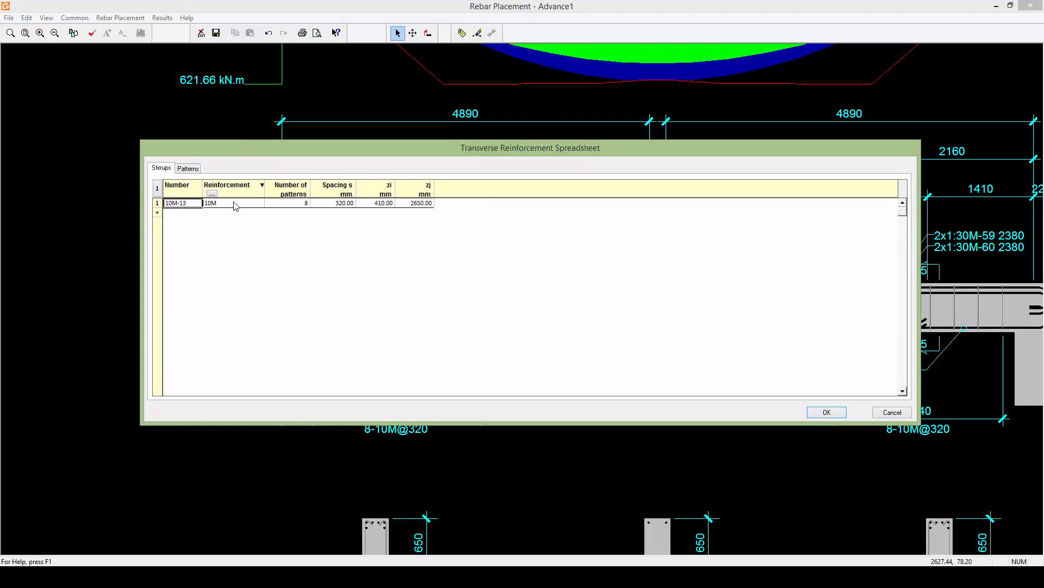
{"action": "left_click", "coordinate": [891, 412]}
- Examine the Vry vs Vfy shear diagram along the beam
{"action": "scroll", "coordinate": [550, 359], "scroll_direction": "down", "scroll_amount": 4}
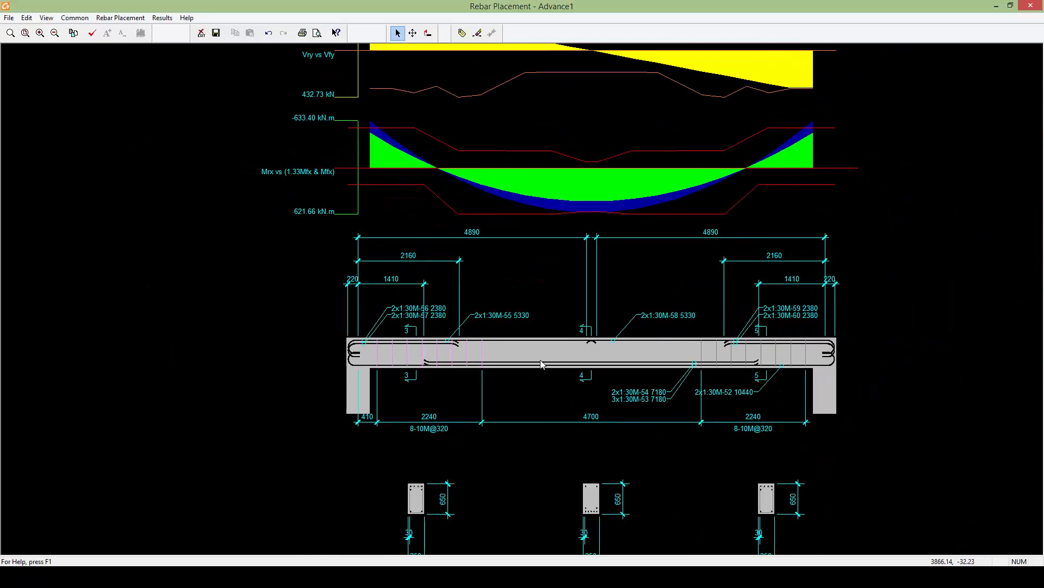
{"action": "scroll", "coordinate": [523, 361], "scroll_direction": "down", "scroll_amount": 1}
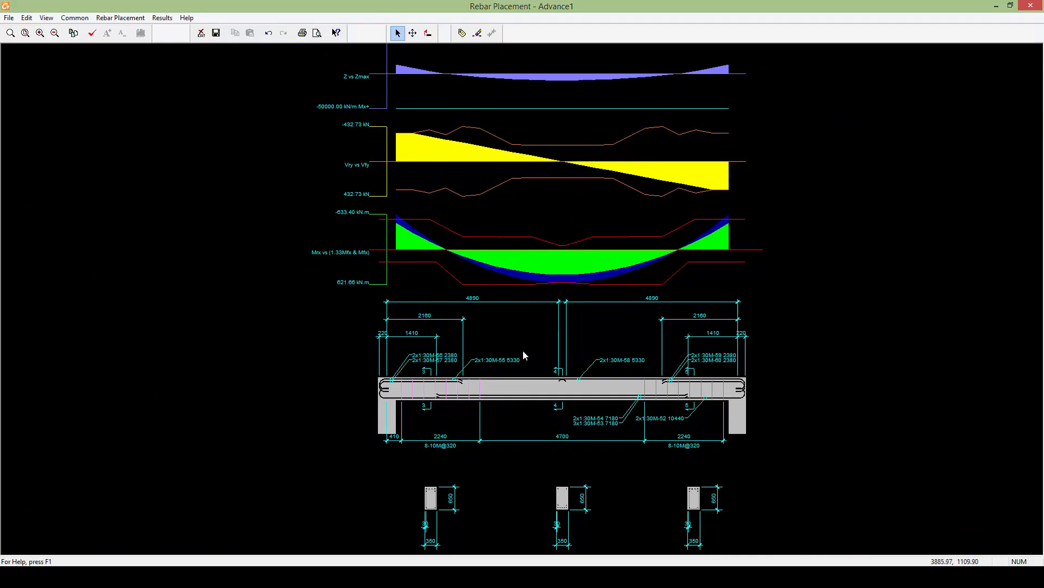
{"action": "scroll", "coordinate": [560, 337], "scroll_direction": "down", "scroll_amount": 1}
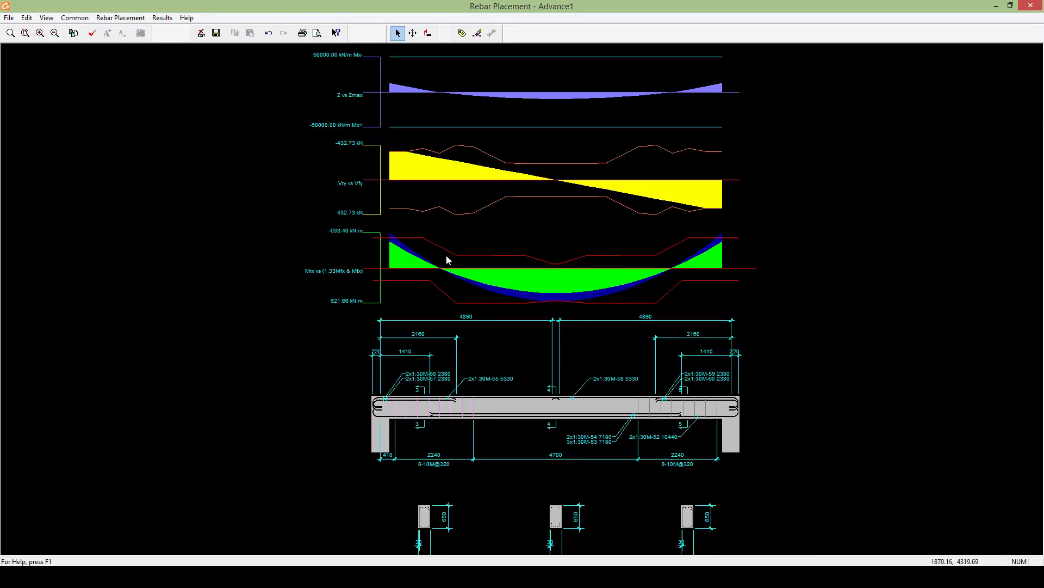
{"action": "middle_click_drag", "start_coordinate": [496, 132], "coordinate": [500, 163]}
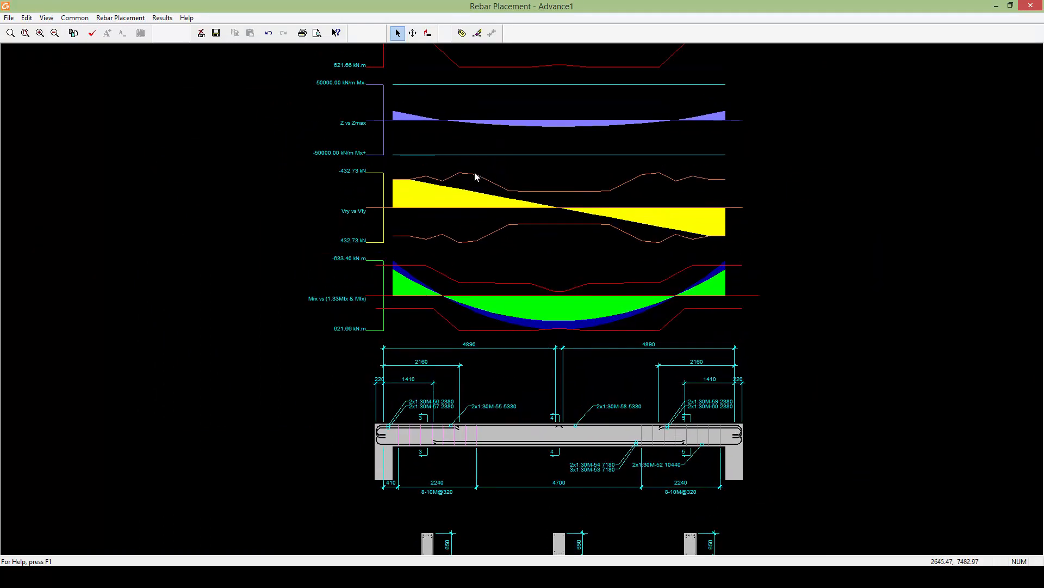
- Open the beam's general results and review all columns of the positive bending moment results
{"action": "middle_click_drag", "start_coordinate": [482, 348], "coordinate": [508, 289]}
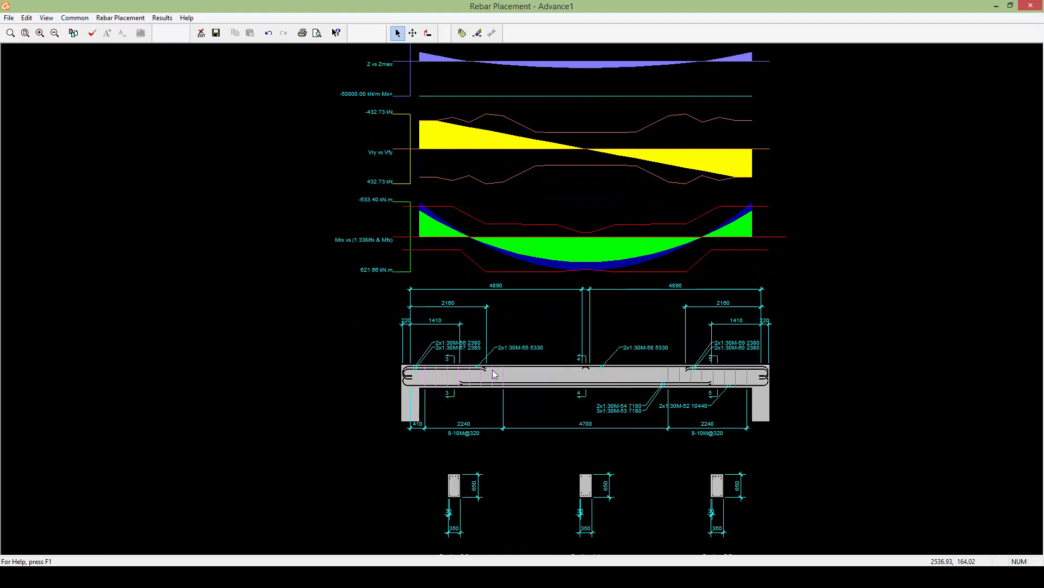
{"action": "mouse_move", "coordinate": [507, 405]}
{"action": "middle_mouse_down"}
{"action": "mouse_move", "coordinate": [466, 383]}
{"action": "mouse_move", "coordinate": [464, 350]}
{"action": "middle_mouse_up"}
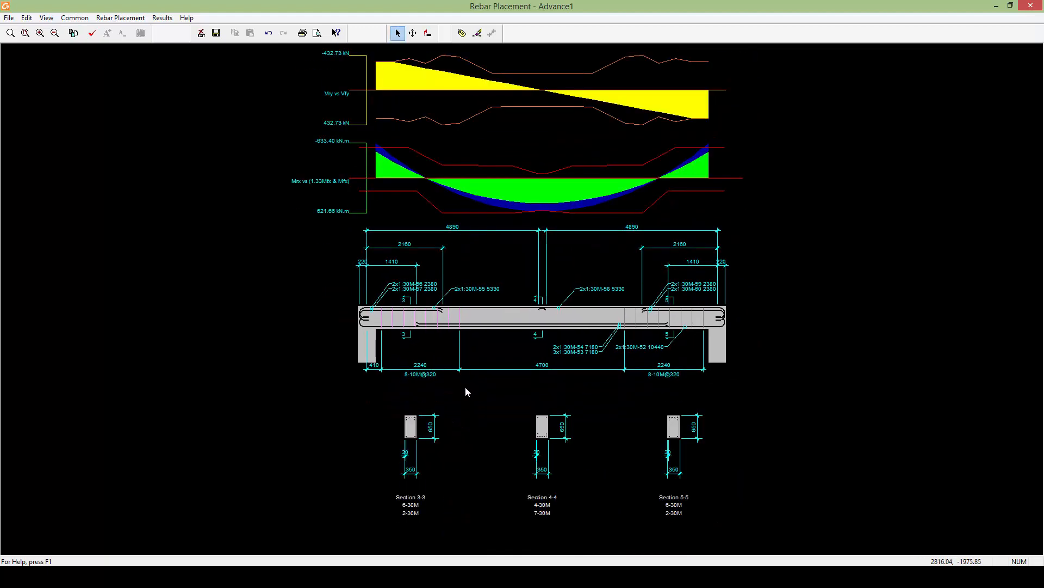
{"action": "middle_click_drag", "start_coordinate": [471, 394], "coordinate": [455, 390]}
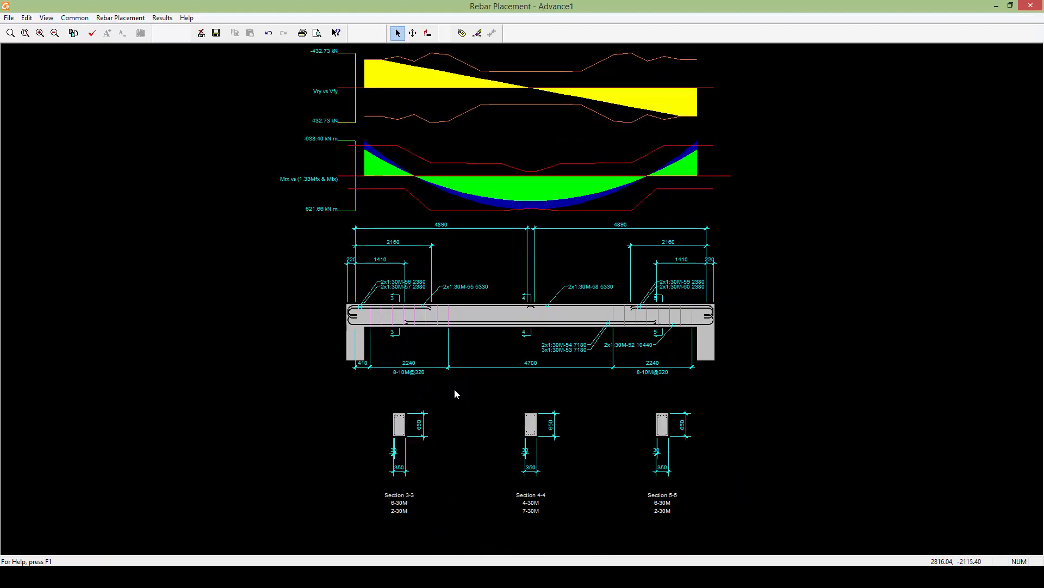
{"action": "scroll", "coordinate": [493, 284], "scroll_direction": "down", "scroll_amount": 1}
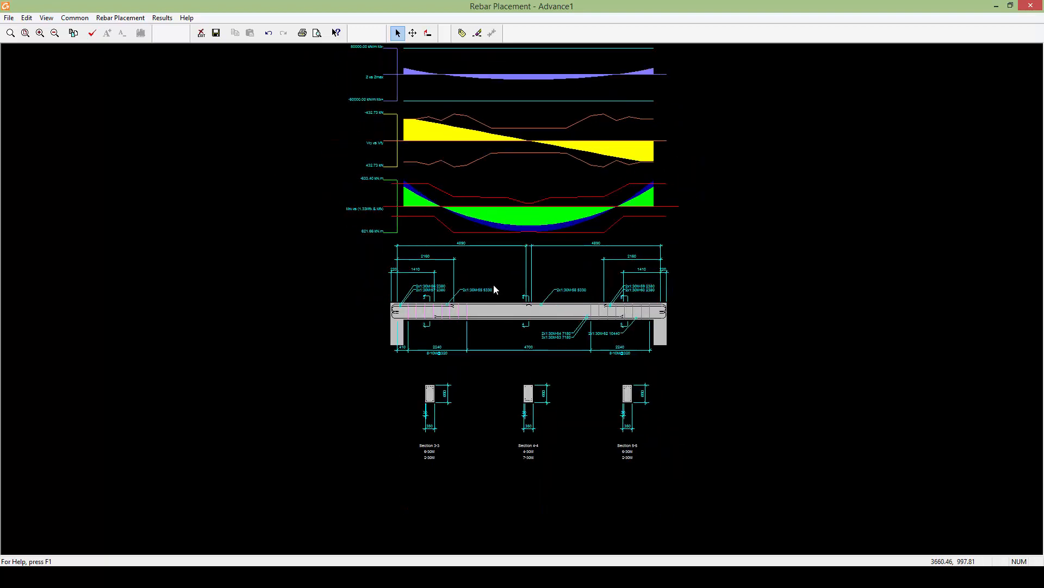
{"action": "left_click", "coordinate": [168, 19]}
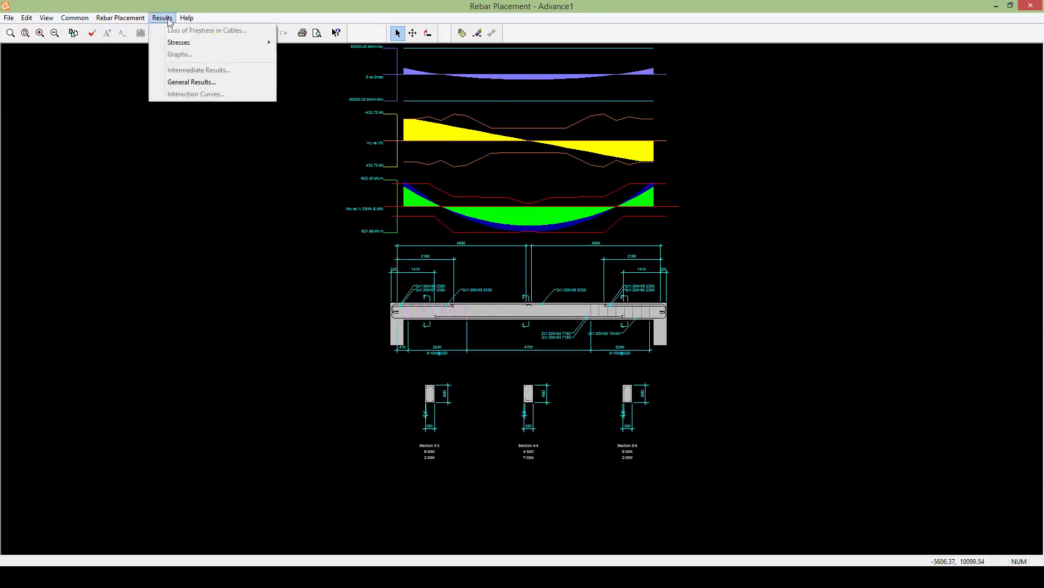
{"action": "left_click", "coordinate": [174, 82]}
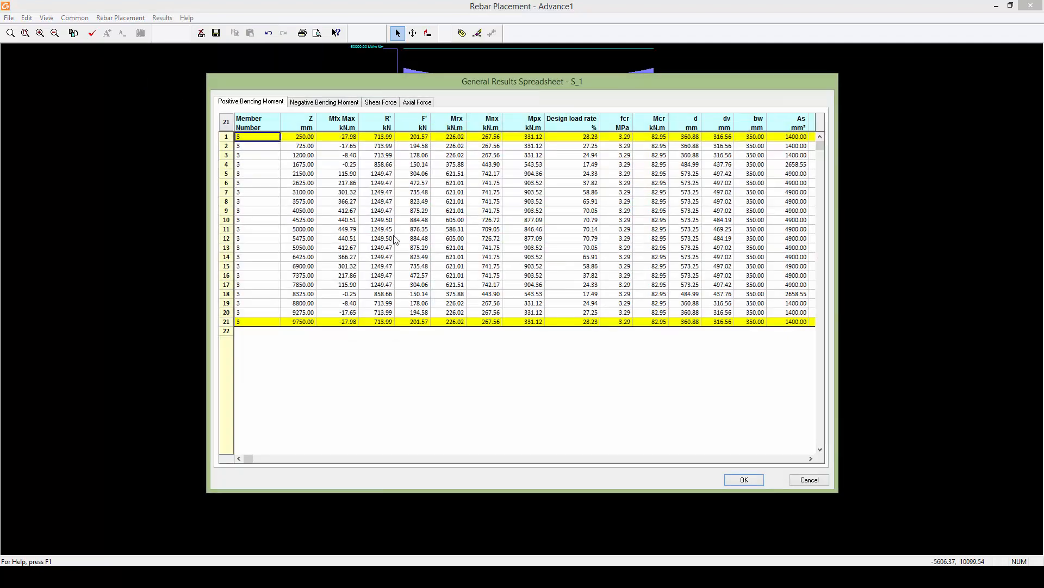
{"action": "left_click", "coordinate": [811, 458]}
{"action": "left_click", "coordinate": [810, 459]}
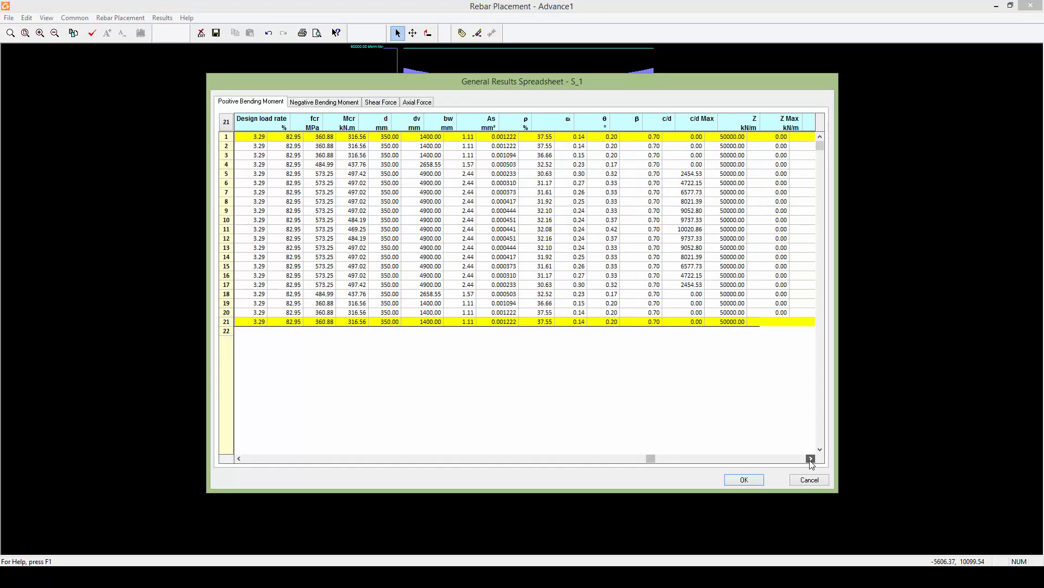
{"action": "left_click", "coordinate": [811, 459]}
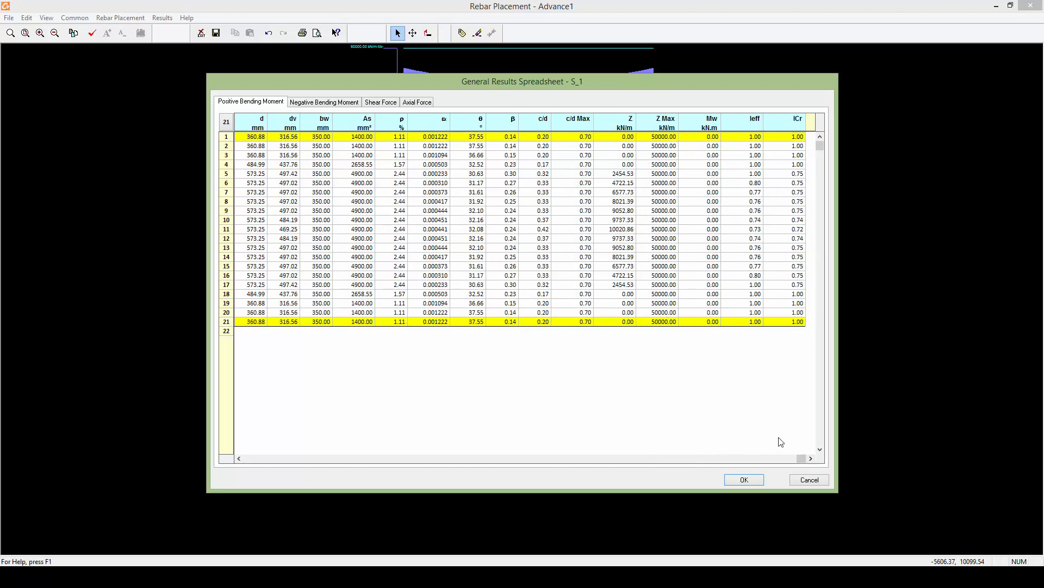
{"action": "left_click_drag", "start_coordinate": [801, 459], "coordinate": [235, 466]}
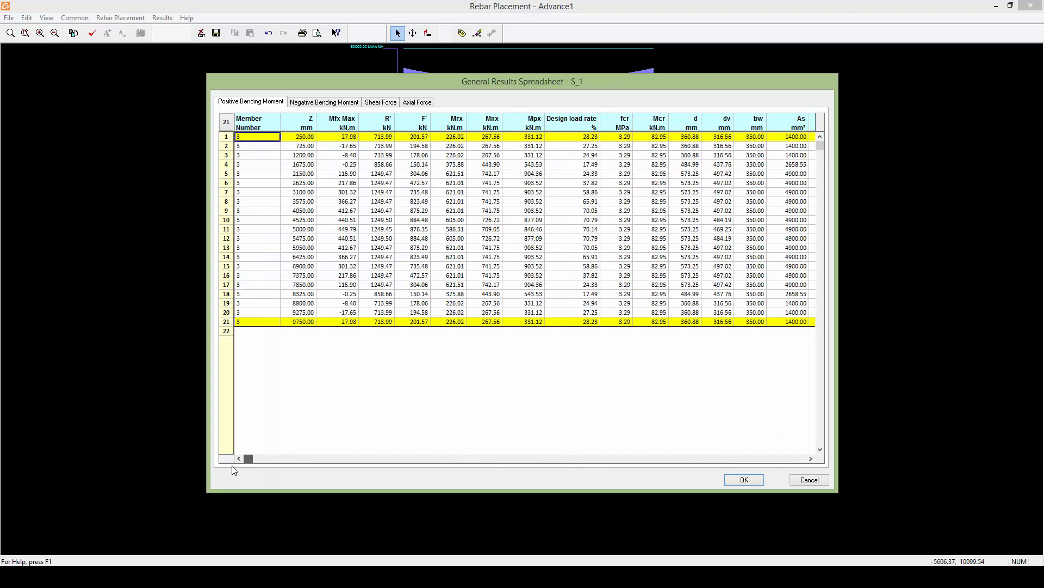
- Check the negative bending moment design load rates along the beam and close the results spreadsheet
{"action": "left_click", "coordinate": [322, 101]}
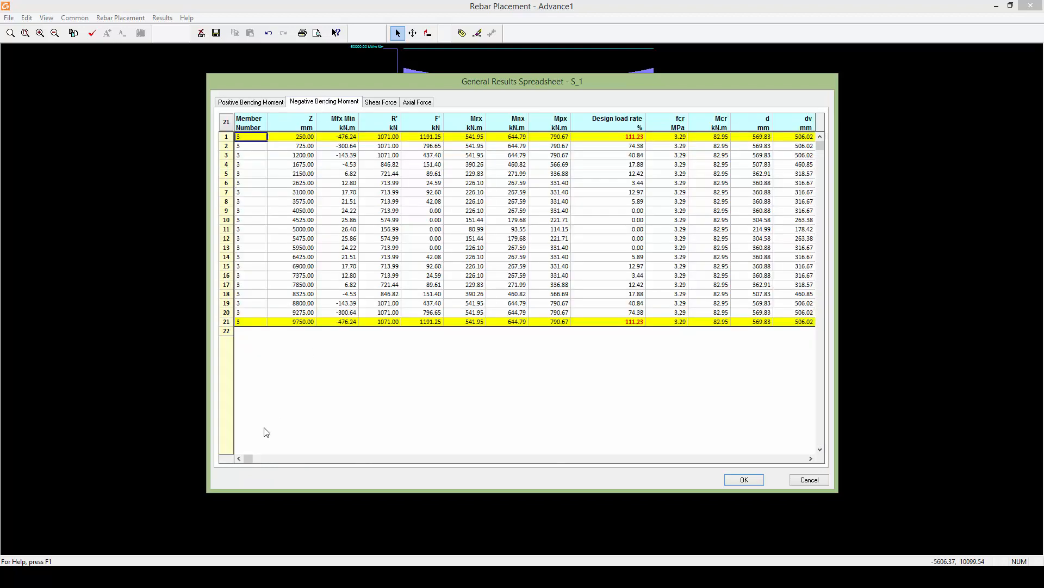
{"action": "left_click_drag", "start_coordinate": [249, 459], "coordinate": [351, 457]}
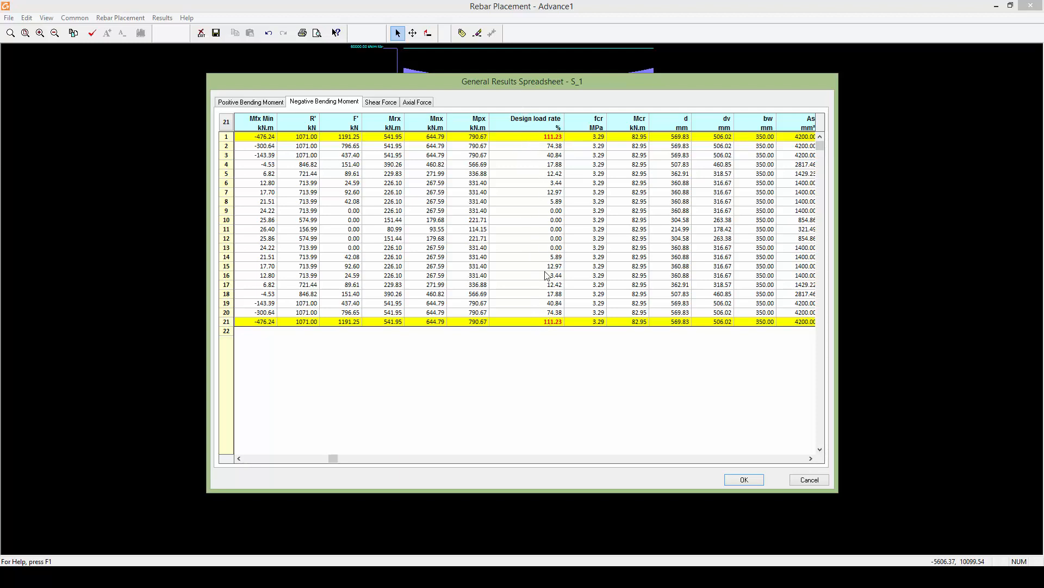
{"action": "left_click", "coordinate": [743, 480]}
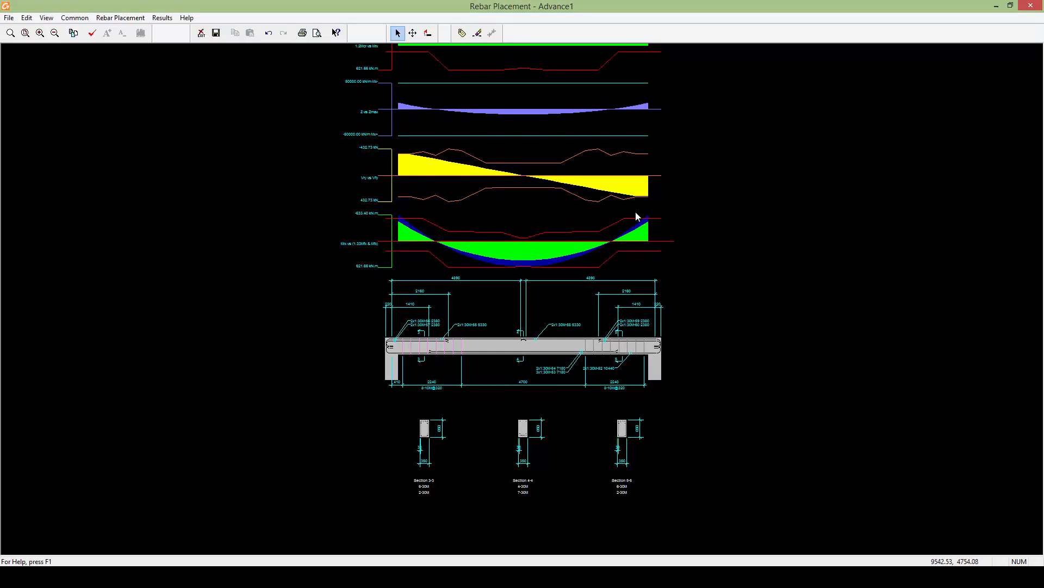
- Set the number of bars to 3 for top reinforcement 1:30M-59 in section 5-5
{"action": "middle_click_drag", "start_coordinate": [536, 400], "coordinate": [543, 354]}
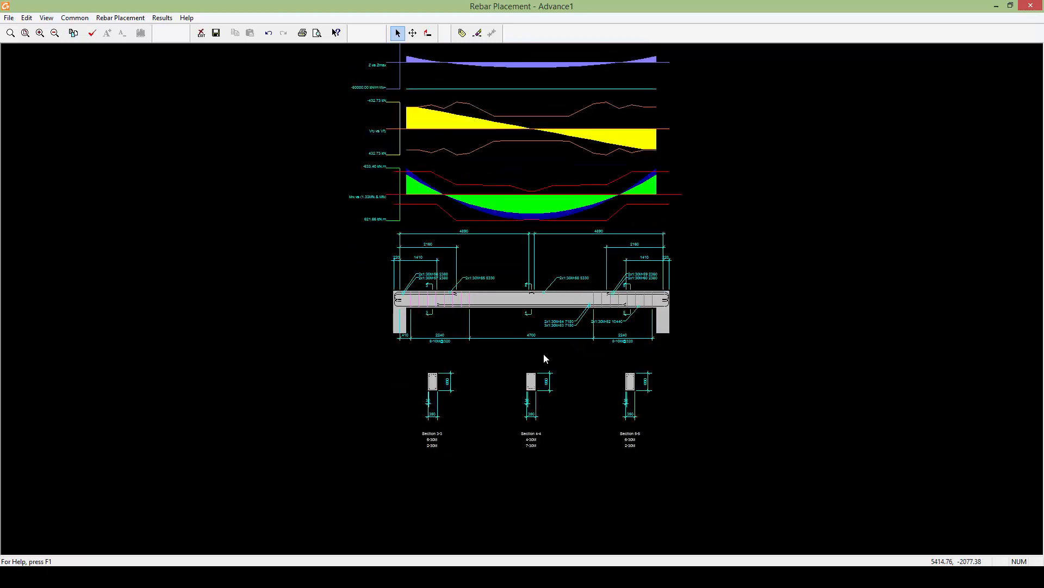
{"action": "scroll", "coordinate": [544, 354], "scroll_direction": "up", "scroll_amount": 3}
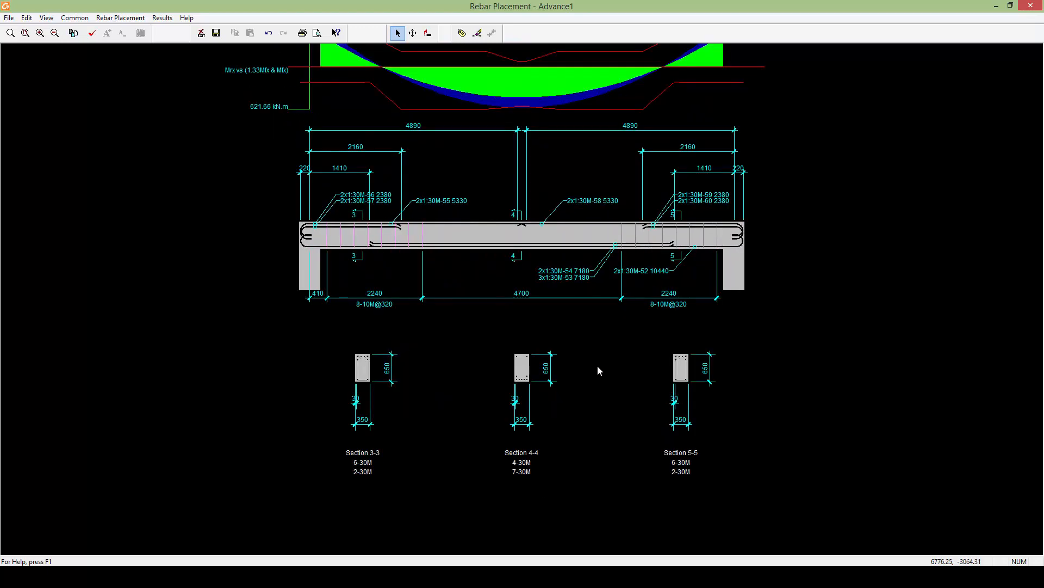
{"action": "scroll", "coordinate": [588, 340], "scroll_direction": "up", "scroll_amount": 2}
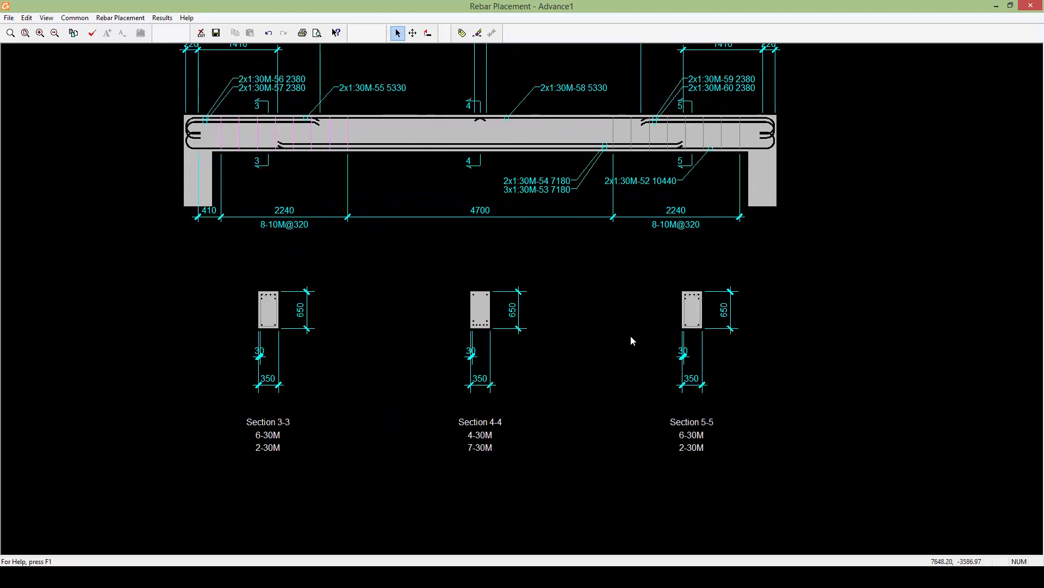
{"action": "scroll", "coordinate": [631, 341], "scroll_direction": "up", "scroll_amount": 1}
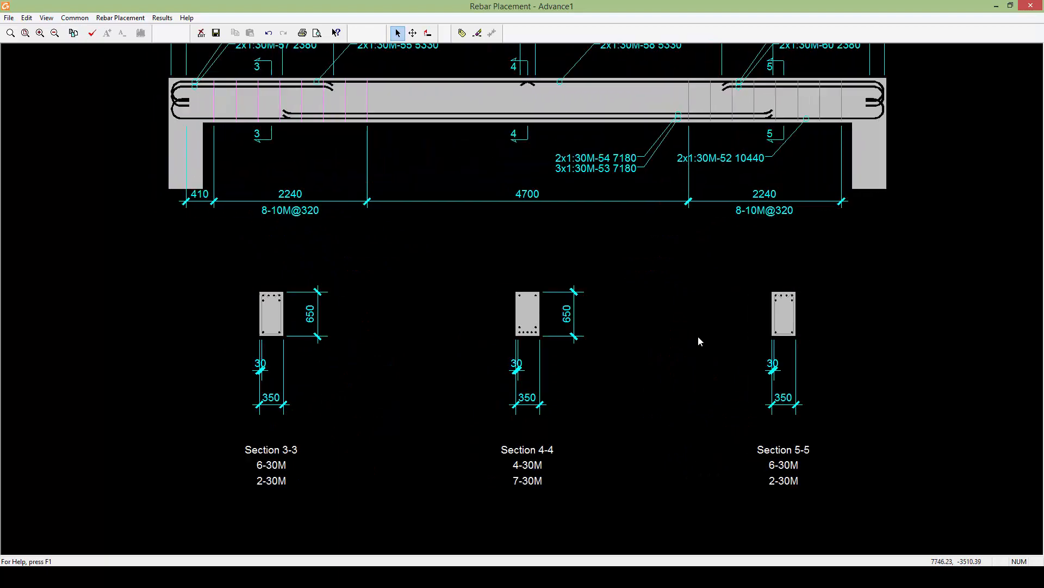
{"action": "scroll", "coordinate": [699, 341], "scroll_direction": "up", "scroll_amount": 1}
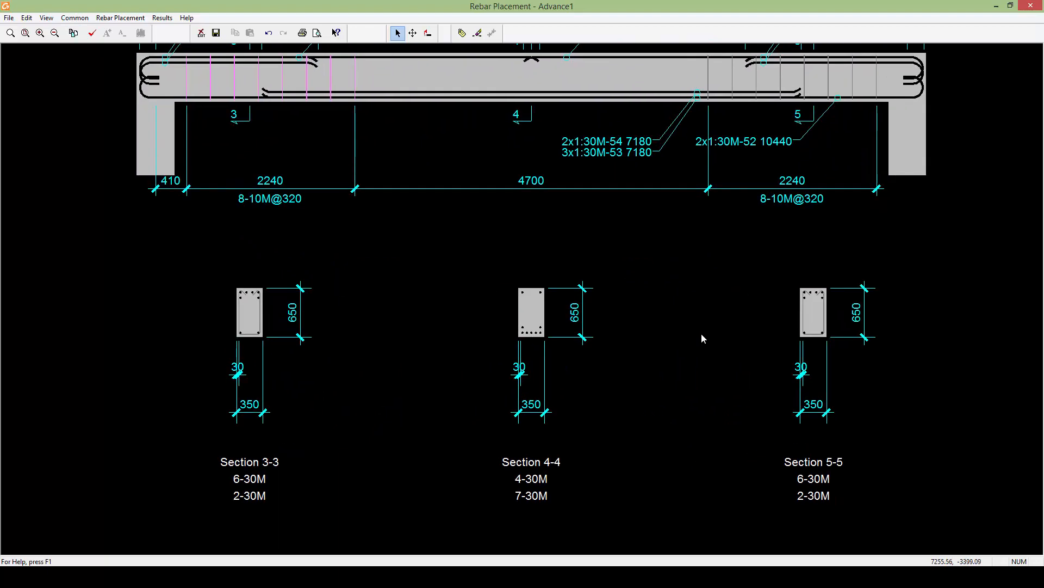
{"action": "scroll", "coordinate": [782, 303], "scroll_direction": "up", "scroll_amount": 1}
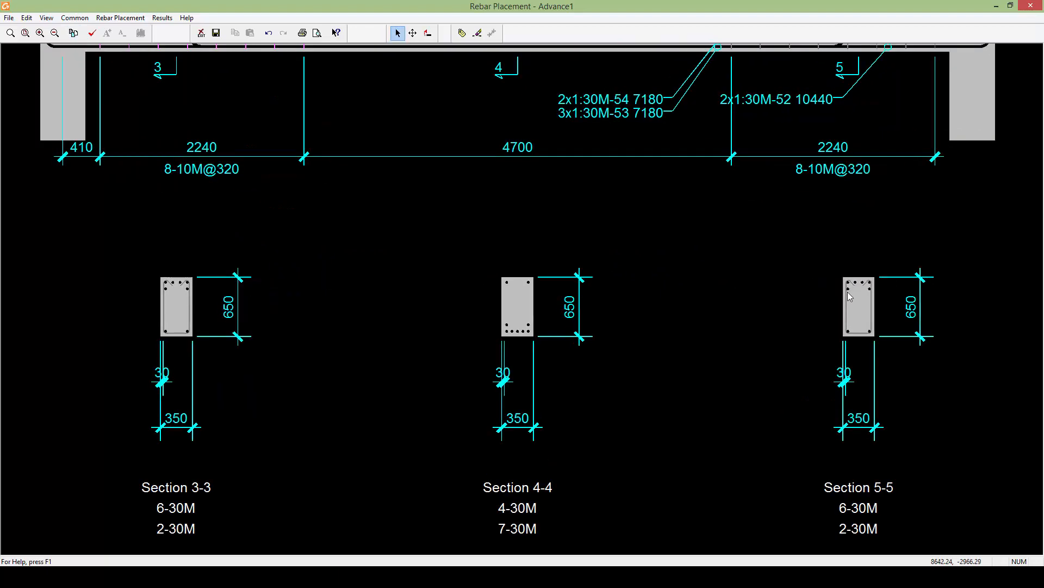
{"action": "scroll", "coordinate": [850, 295], "scroll_direction": "up", "scroll_amount": 1}
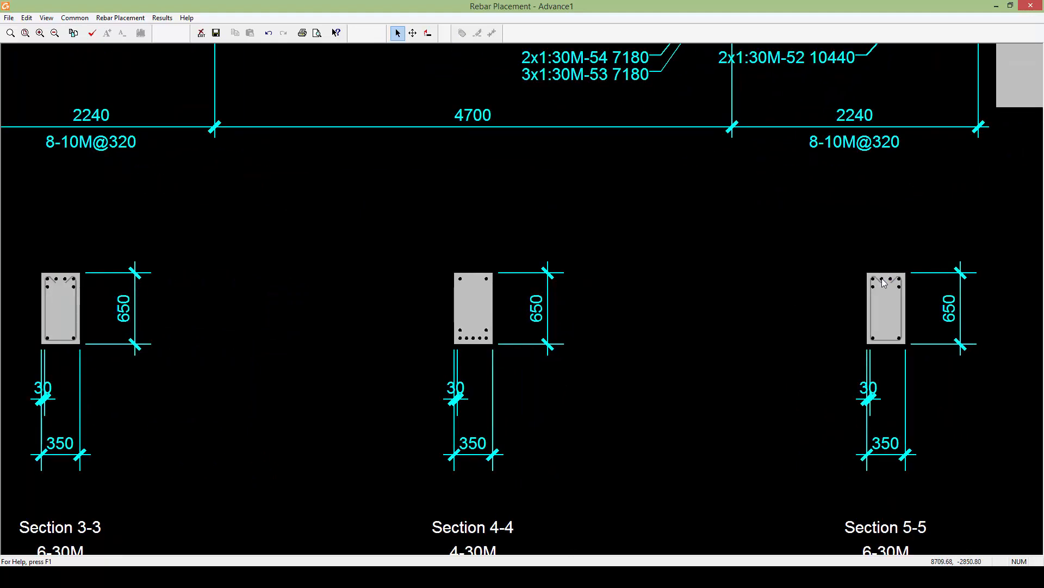
{"action": "double_click", "coordinate": [884, 282]}
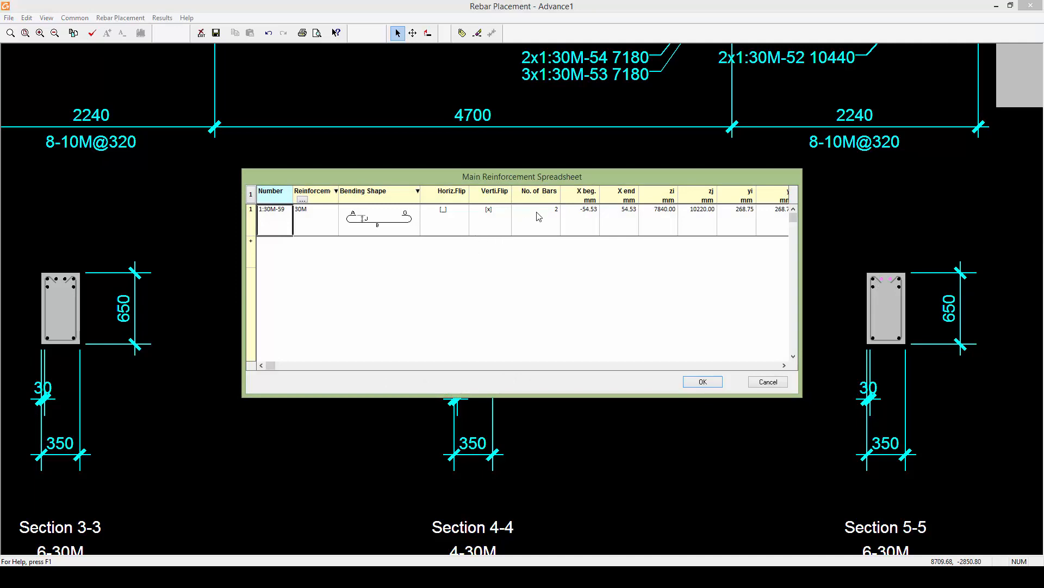
{"action": "left_click", "coordinate": [541, 210]}
{"action": "type", "text": "3"}
{"action": "left_click", "coordinate": [700, 383]}
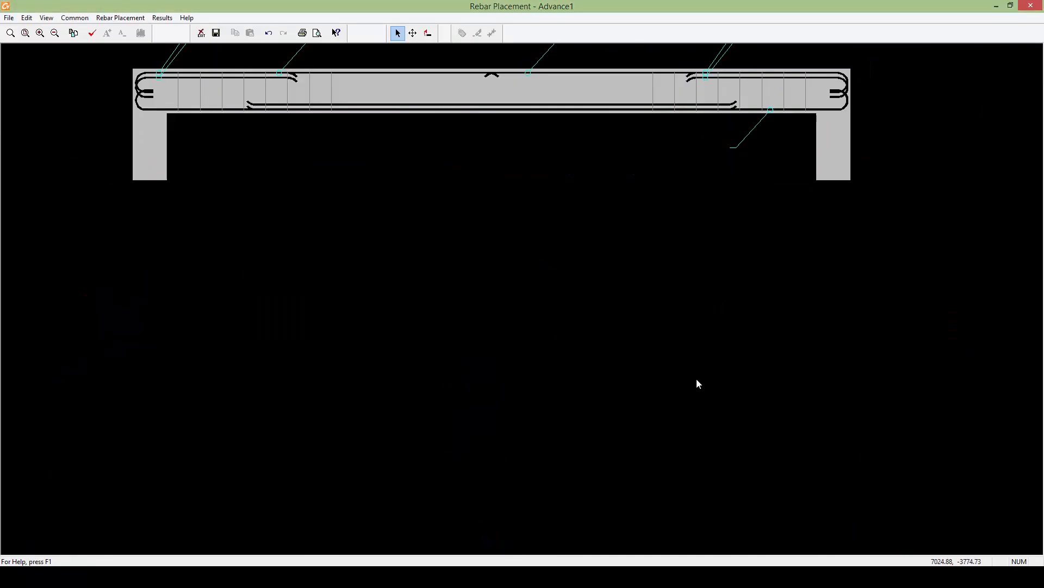
- Set the number of bars to 3 for top reinforcement 1:30M-56 in section 3-3
{"action": "scroll", "coordinate": [688, 381], "scroll_direction": "up", "scroll_amount": 5}
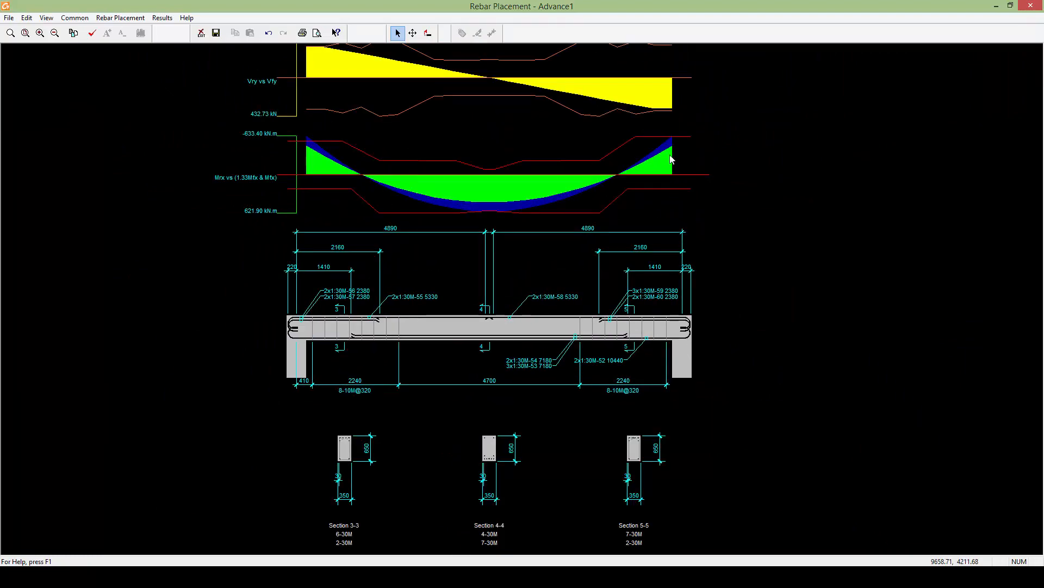
{"action": "middle_click_drag", "start_coordinate": [475, 506], "coordinate": [625, 409]}
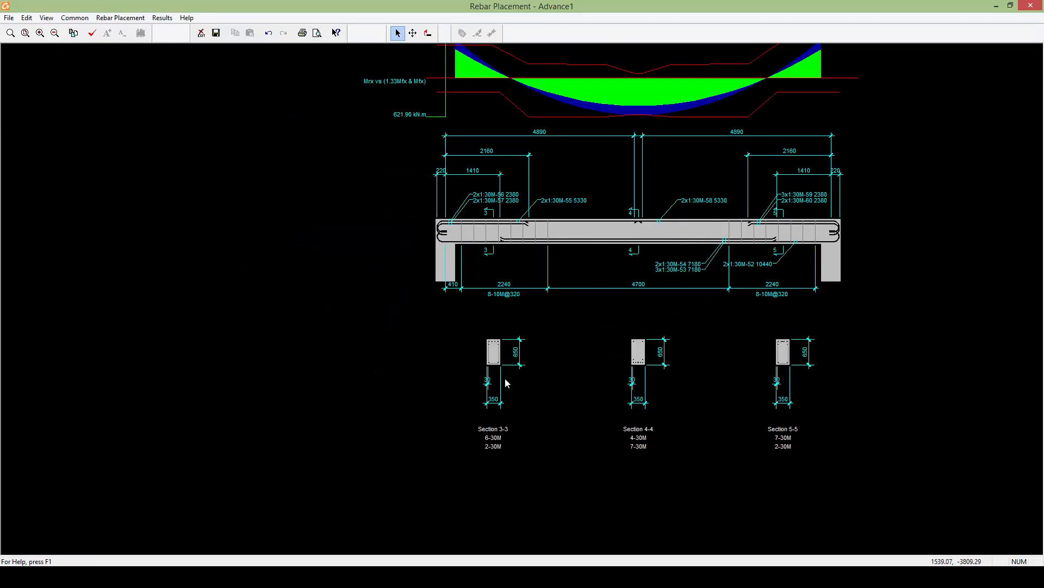
{"action": "middle_click_drag", "start_coordinate": [506, 378], "coordinate": [600, 416]}
{"action": "scroll", "coordinate": [601, 420], "scroll_direction": "up", "scroll_amount": 5}
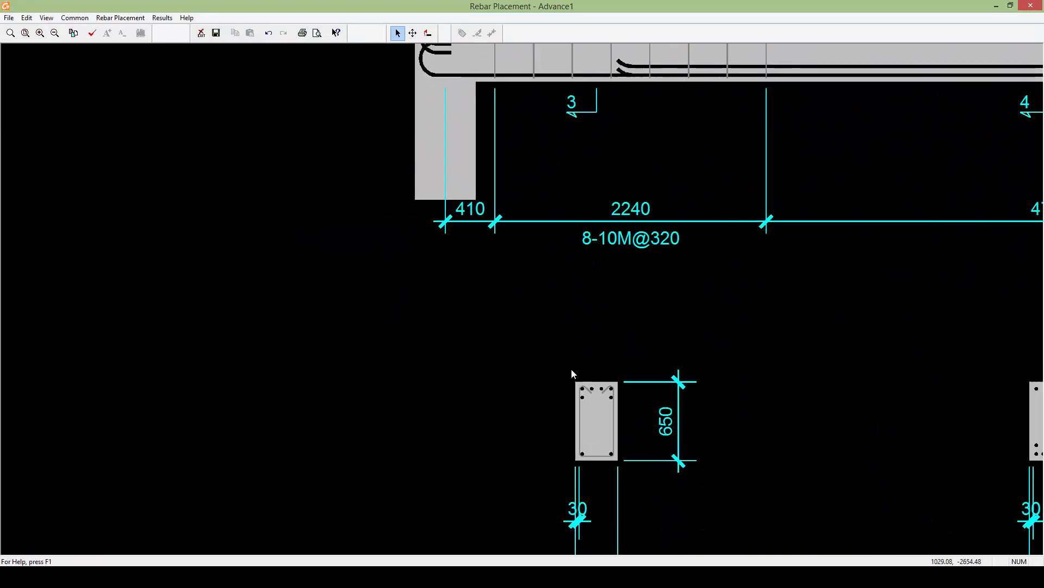
{"action": "double_click", "coordinate": [598, 392]}
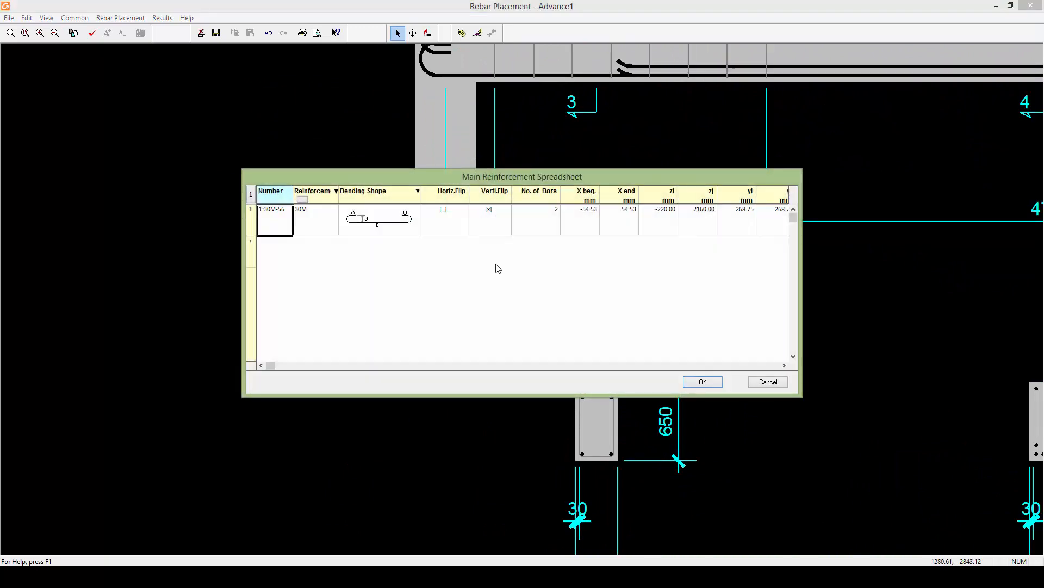
{"action": "left_click", "coordinate": [547, 210]}
{"action": "left_click", "coordinate": [690, 382]}
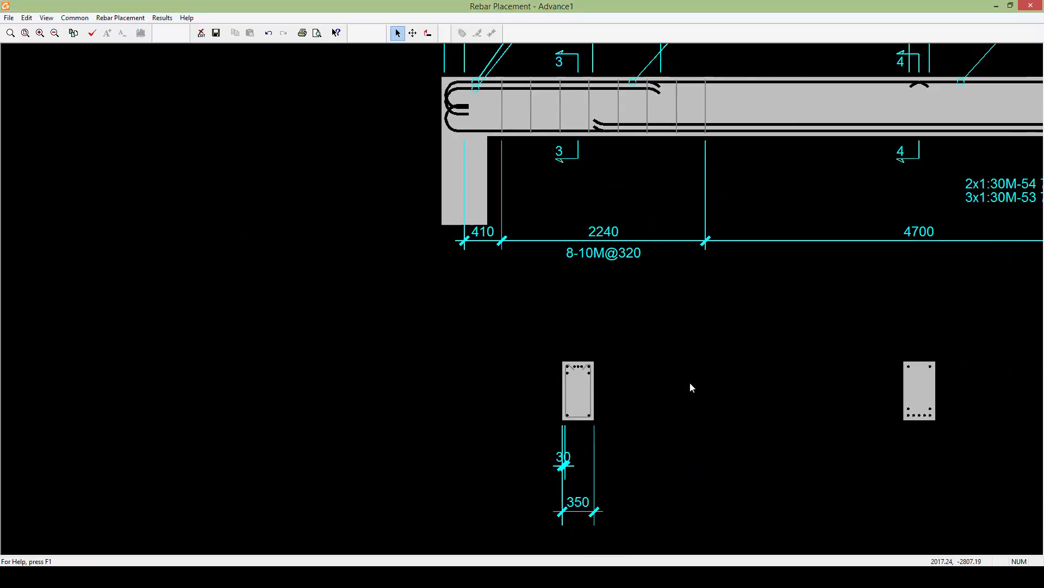
- Recheck the positive and negative bending moment design load rates in the general results and close the spreadsheet
{"action": "scroll", "coordinate": [631, 280], "scroll_direction": "down", "scroll_amount": 1}
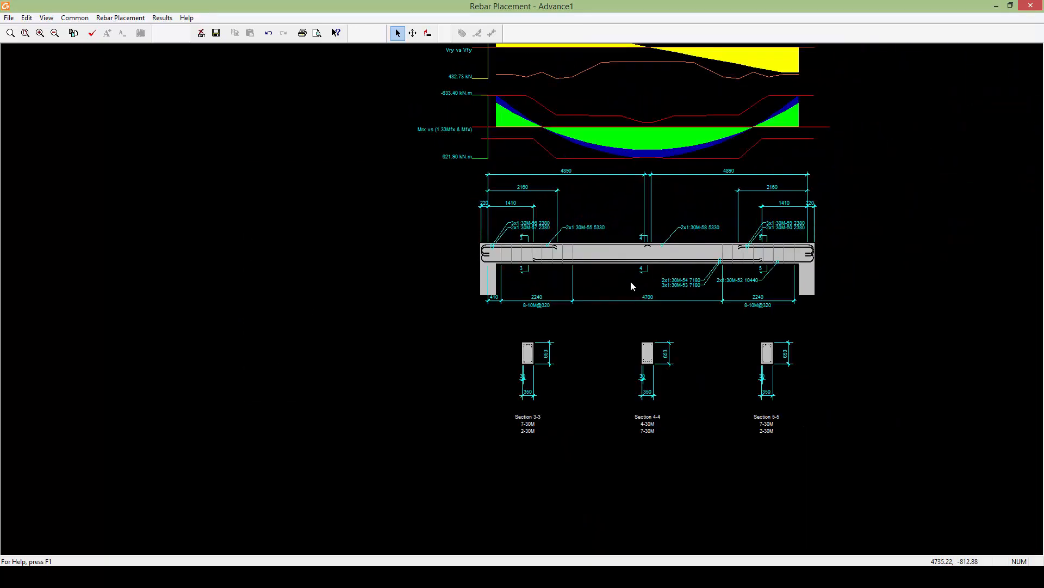
{"action": "middle_click_drag", "start_coordinate": [631, 281], "coordinate": [458, 350]}
{"action": "scroll", "coordinate": [459, 351], "scroll_direction": "down", "scroll_amount": 2}
{"action": "left_click", "coordinate": [162, 17]}
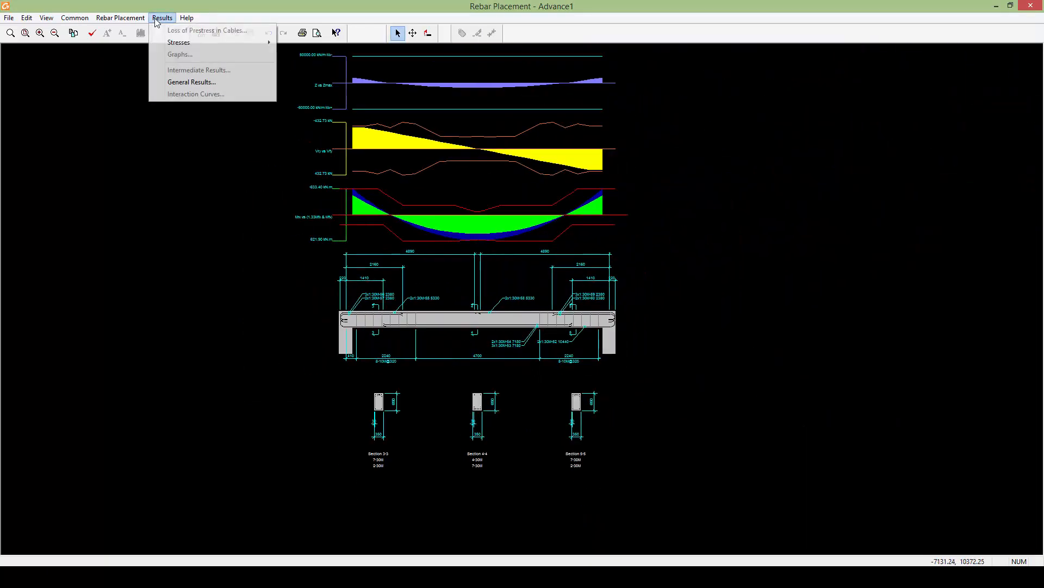
{"action": "left_click", "coordinate": [181, 81]}
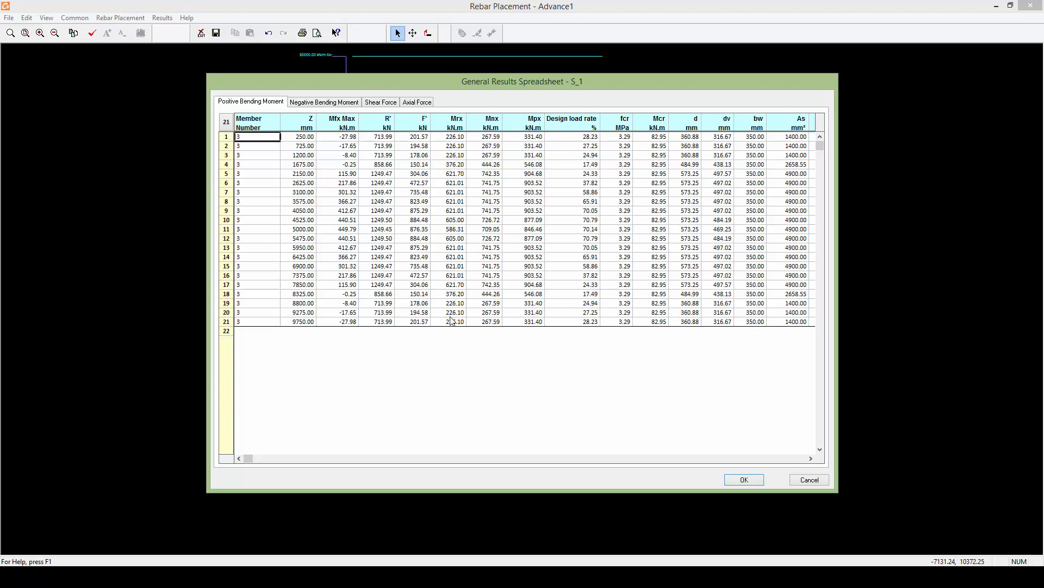
{"action": "left_click", "coordinate": [338, 103]}
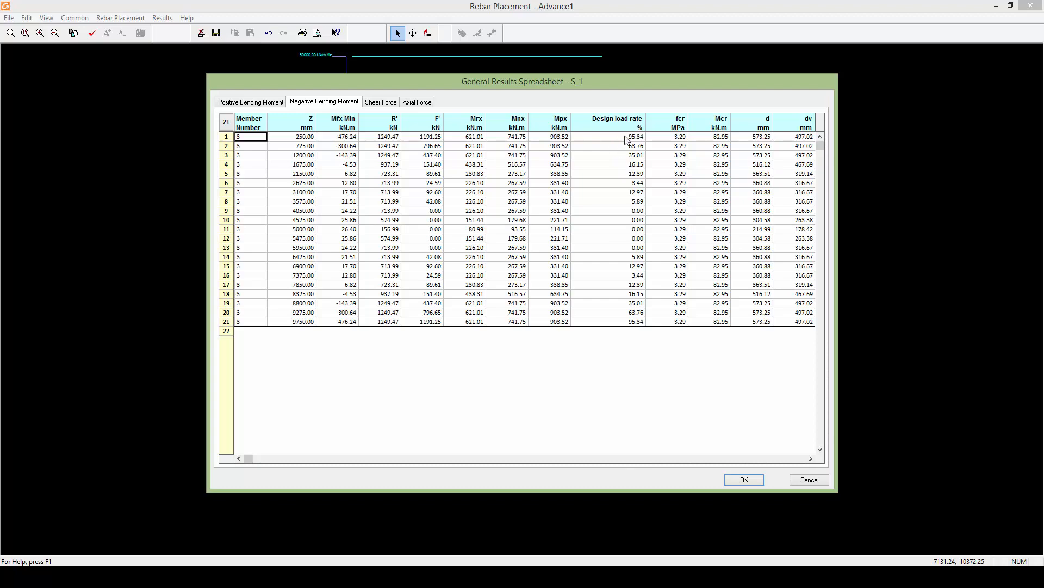
{"action": "left_click", "coordinate": [744, 481]}
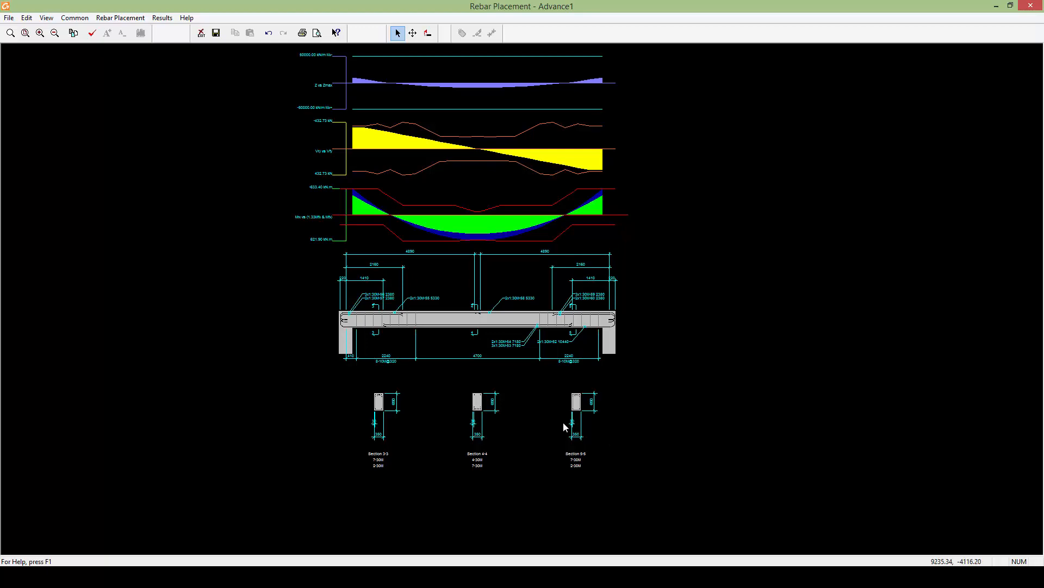
- Examine the bar arrangement in cross-sections 3-3, 4-4 and 5-5 below the beam elevation
{"action": "middle_click_drag", "start_coordinate": [563, 423], "coordinate": [631, 413]}
{"action": "scroll", "coordinate": [557, 416], "scroll_direction": "up", "scroll_amount": 2}
{"action": "scroll", "coordinate": [567, 441], "scroll_direction": "up", "scroll_amount": 5}
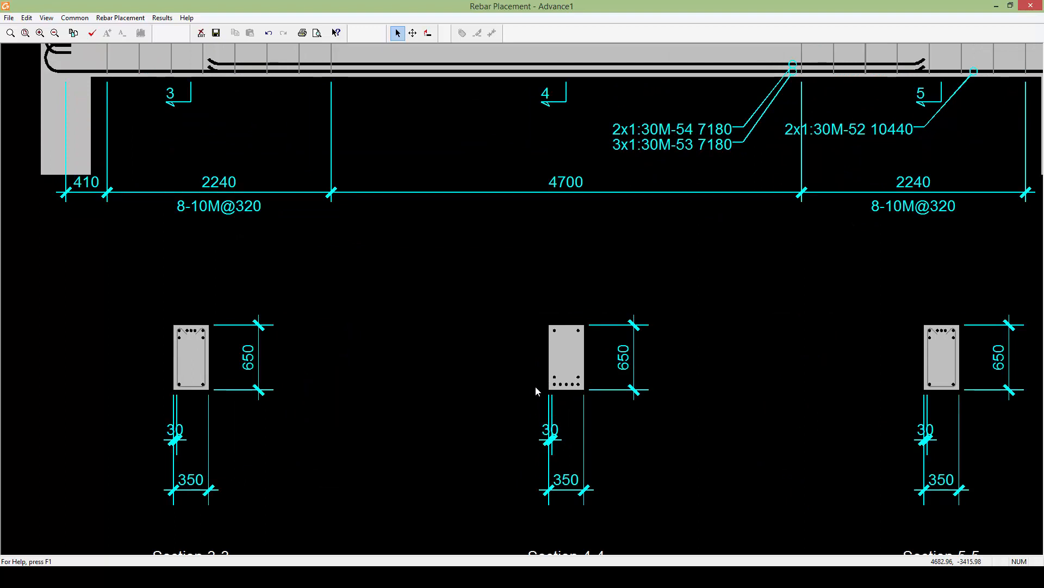
{"action": "scroll", "coordinate": [448, 385], "scroll_direction": "down", "scroll_amount": 3}
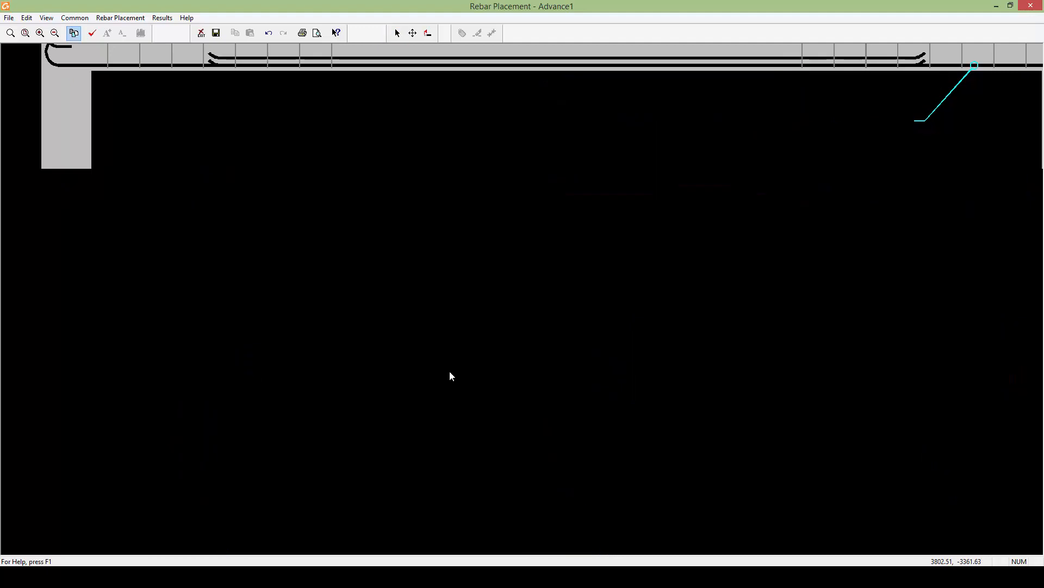
{"action": "scroll", "coordinate": [454, 376], "scroll_direction": "down", "scroll_amount": 4}
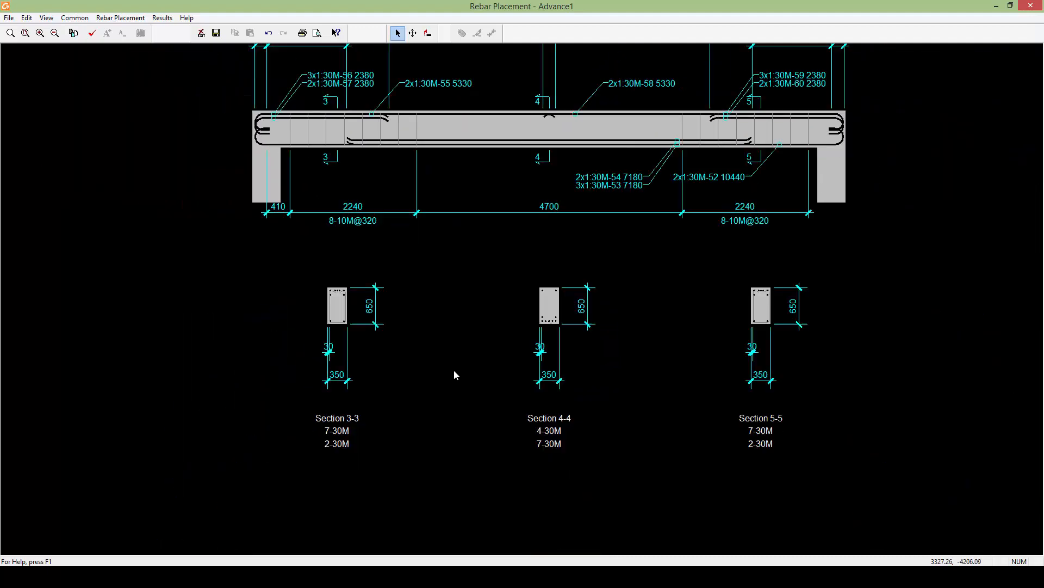
{"action": "left_click", "coordinate": [163, 18]}
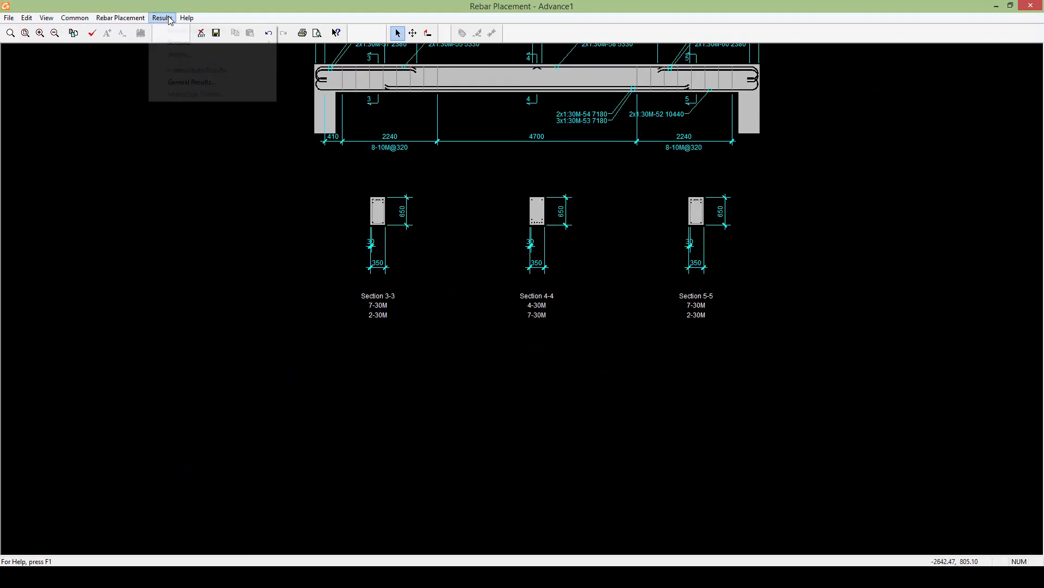
{"action": "mouse_move", "coordinate": [183, 43]}
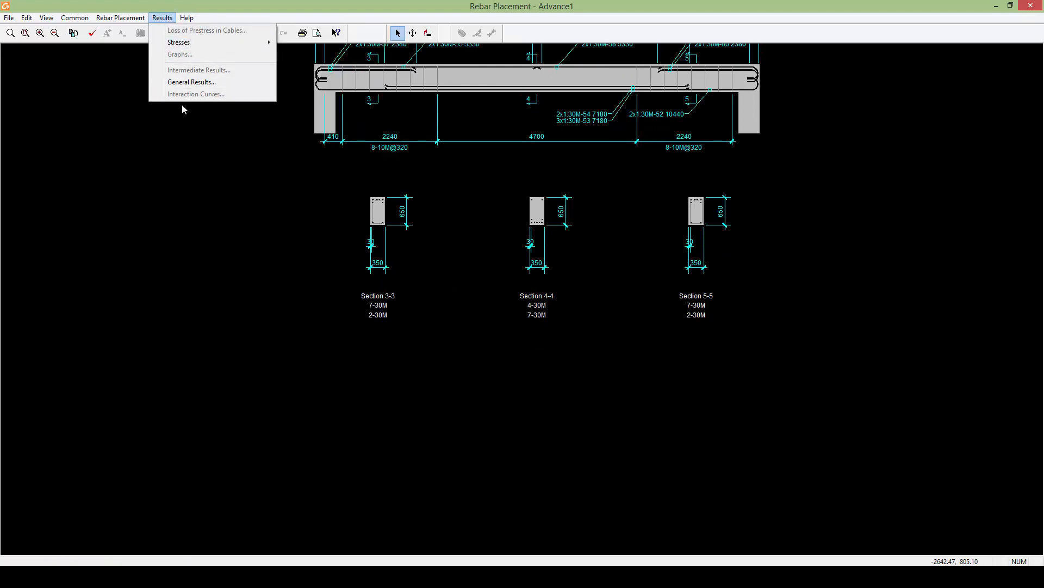
{"action": "left_click", "coordinate": [187, 129]}
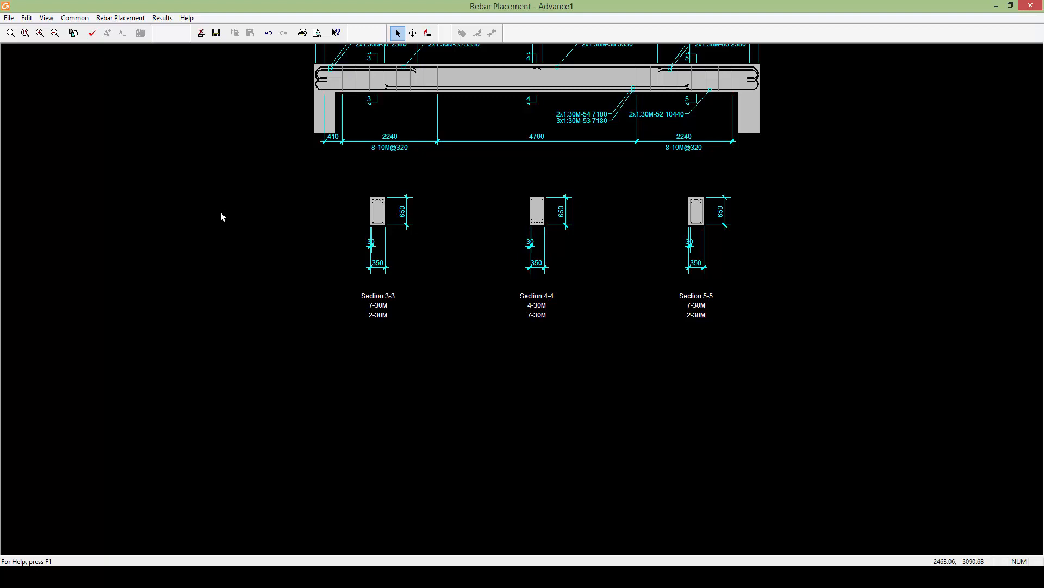
- Save the project and open the beam's reinforcing bar list
{"action": "middle_click_drag", "start_coordinate": [221, 225], "coordinate": [216, 334]}
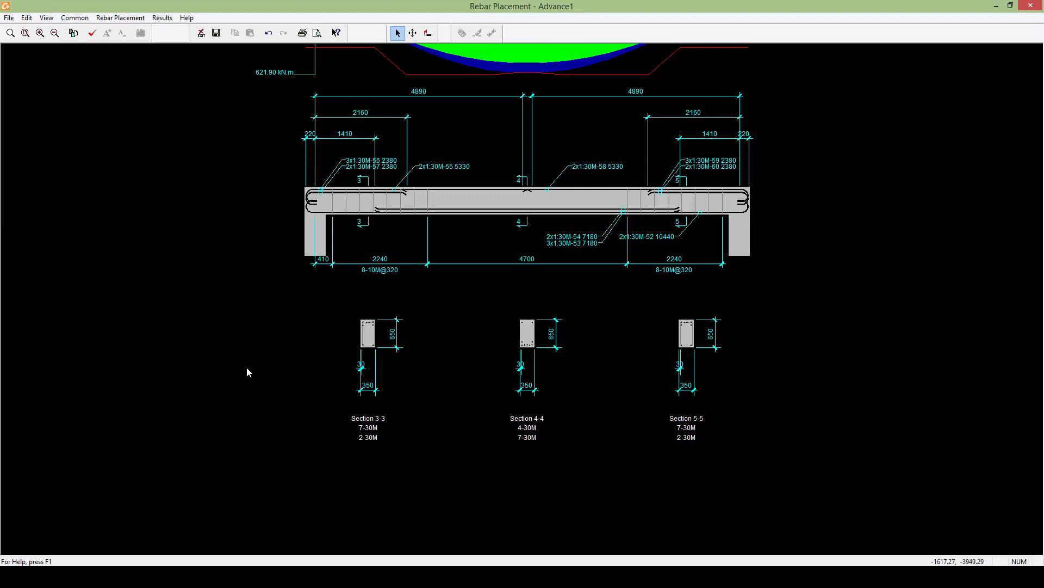
{"action": "left_click", "coordinate": [122, 18]}
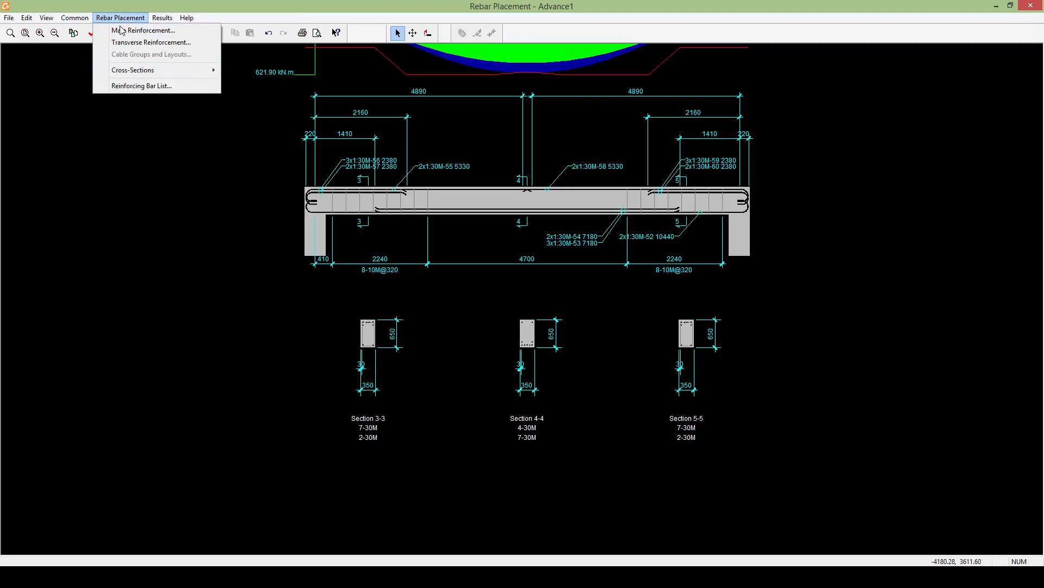
{"action": "left_click", "coordinate": [131, 87]}
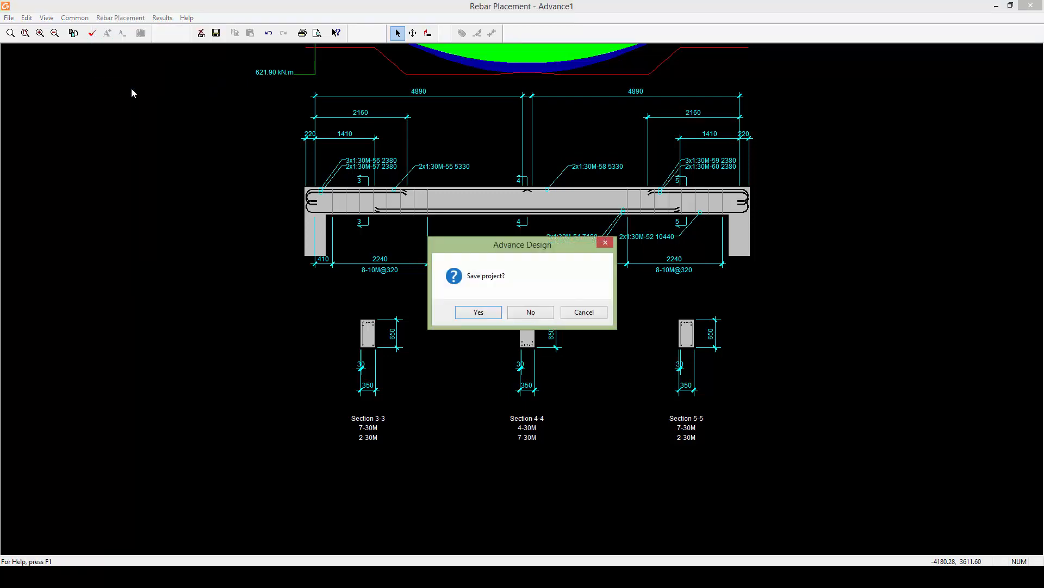
{"action": "left_click", "coordinate": [478, 312]}
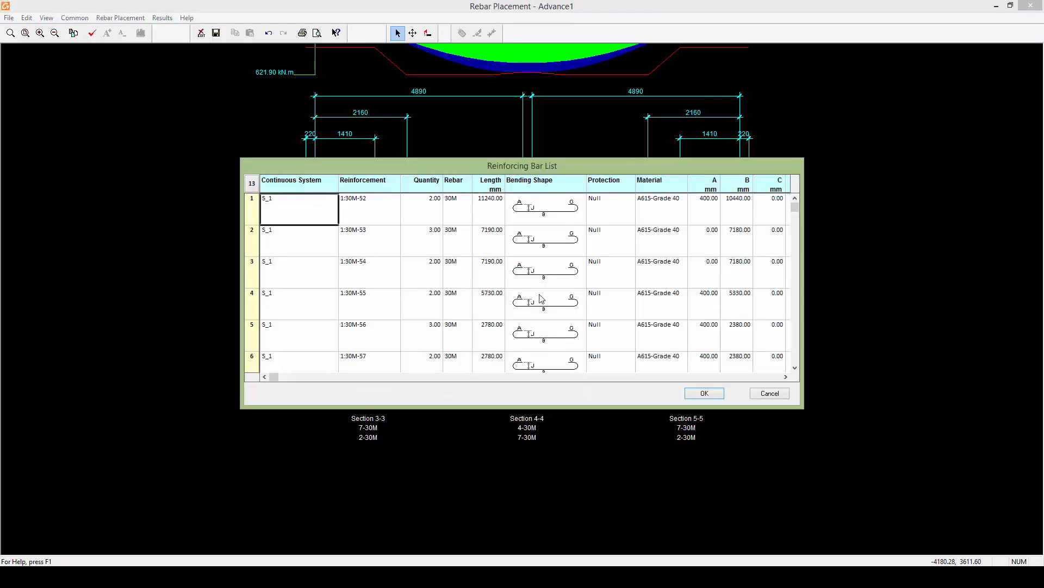
- Review the bar quantities, lengths, bending shapes and masses in the reinforcing bar list, including the total mass row
{"action": "scroll", "coordinate": [550, 297], "scroll_direction": "down", "scroll_amount": 3}
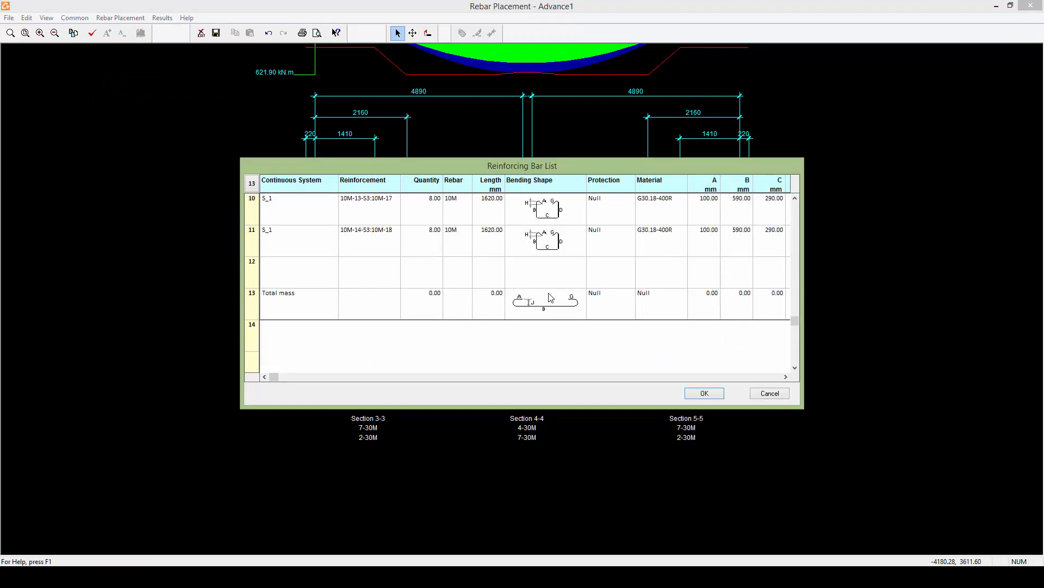
{"action": "scroll", "coordinate": [551, 297], "scroll_direction": "down", "scroll_amount": 1}
{"action": "scroll", "coordinate": [551, 297], "scroll_direction": "up", "scroll_amount": 4}
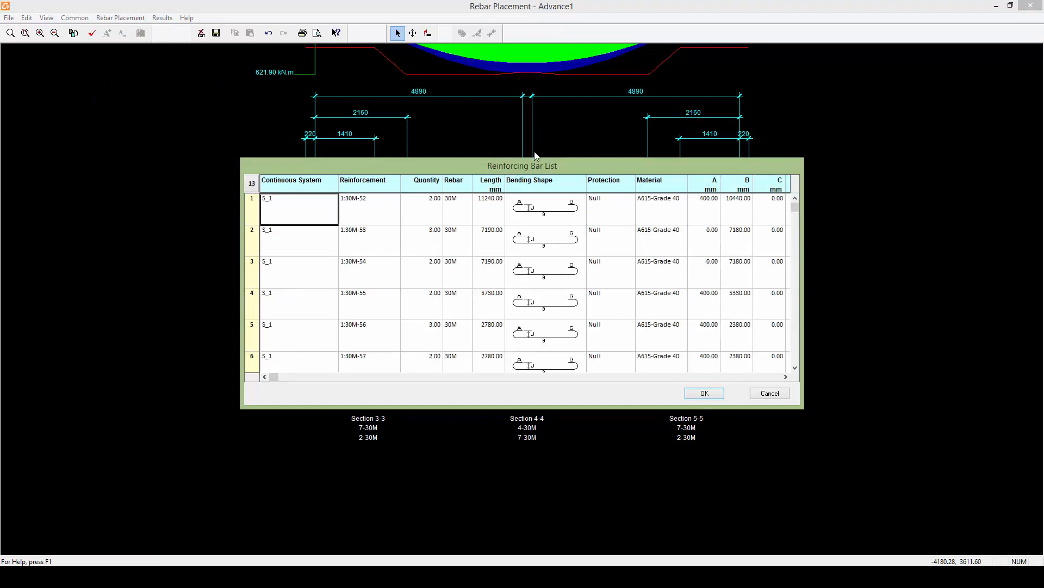
{"action": "scroll", "coordinate": [602, 314], "scroll_direction": "down", "scroll_amount": 4}
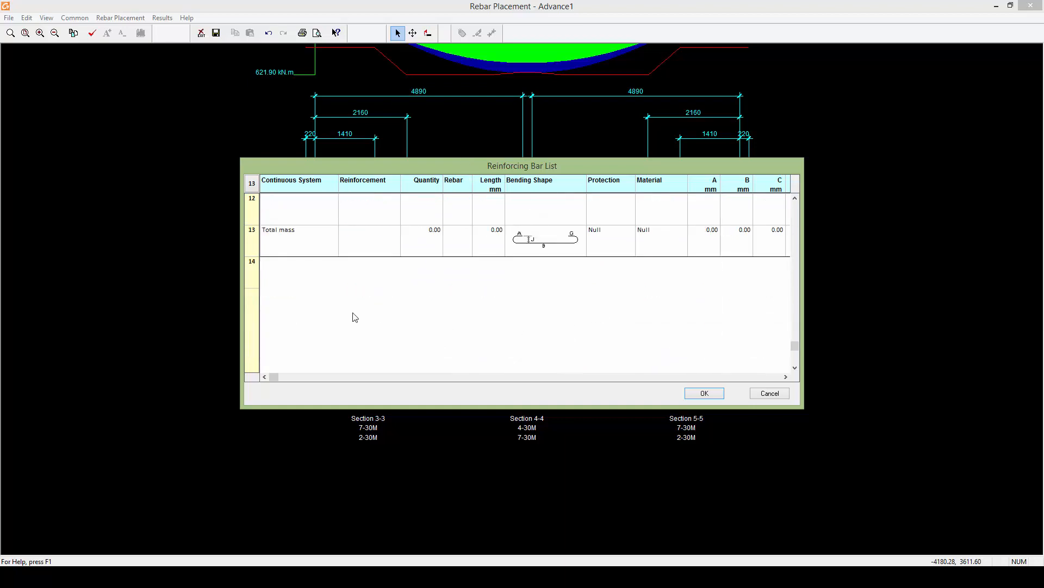
{"action": "scroll", "coordinate": [366, 243], "scroll_direction": "up", "scroll_amount": 2}
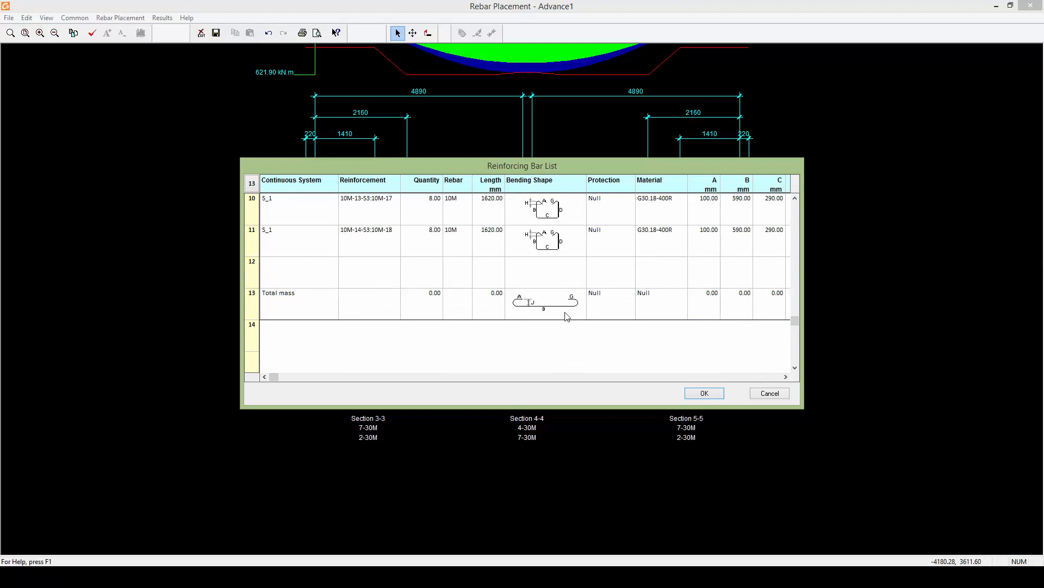
{"action": "left_click", "coordinate": [779, 377]}
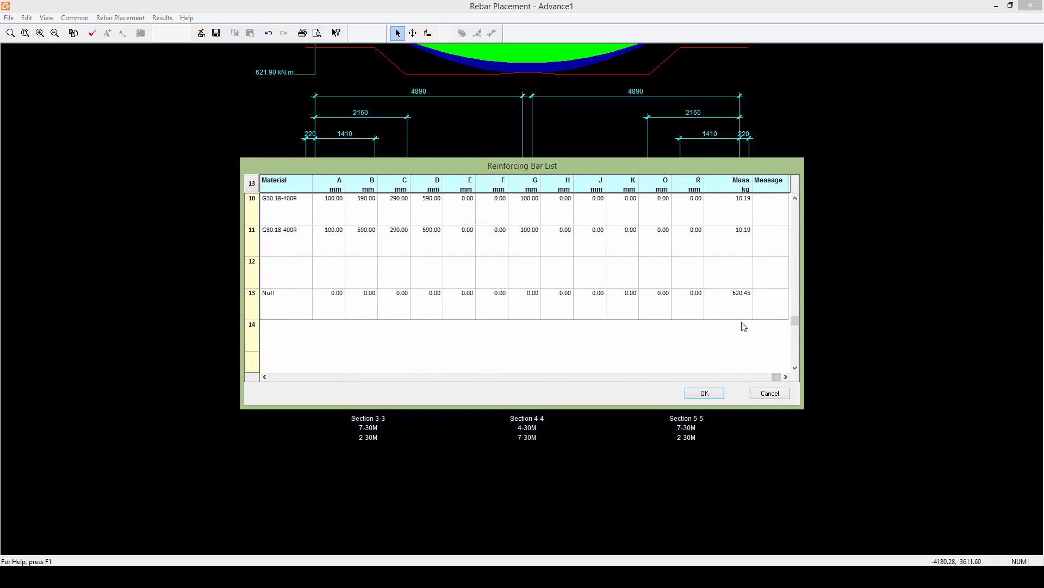
{"action": "scroll", "coordinate": [743, 308], "scroll_direction": "up", "scroll_amount": 6}
{"action": "scroll", "coordinate": [744, 308], "scroll_direction": "up", "scroll_amount": 3}
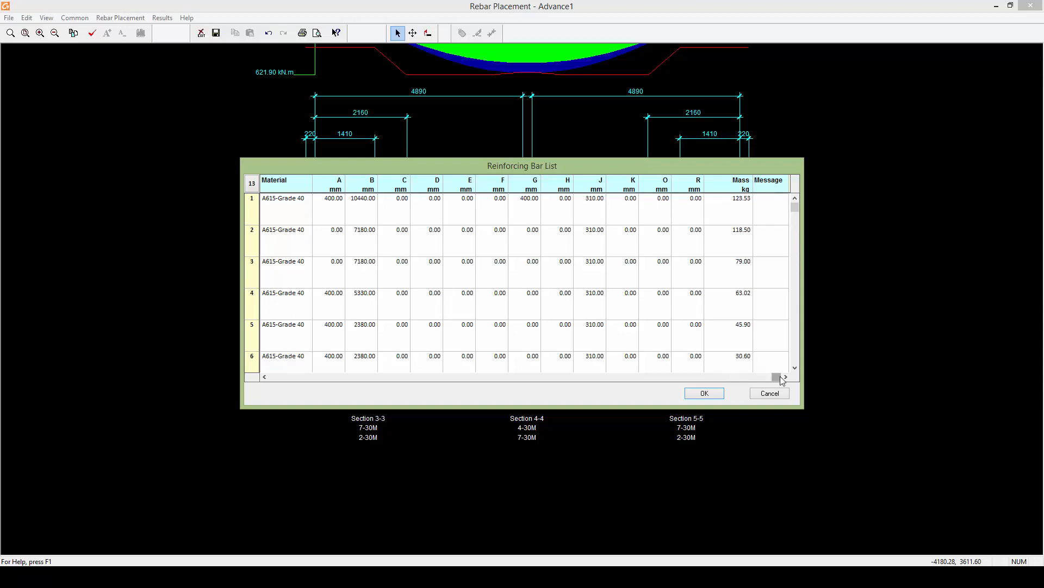
- Look over the longitudinal bar and stirrup rows of the reinforcing bar list once more and close it
{"action": "left_click_drag", "start_coordinate": [778, 377], "coordinate": [279, 392]}
{"action": "scroll", "coordinate": [471, 311], "scroll_direction": "down", "scroll_amount": 3}
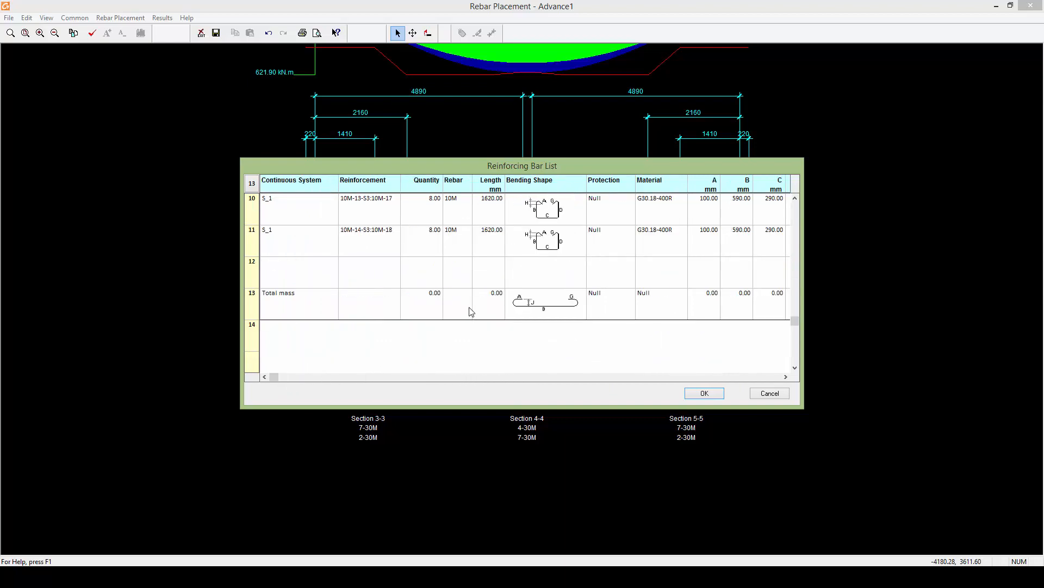
{"action": "scroll", "coordinate": [471, 311], "scroll_direction": "up", "scroll_amount": 3}
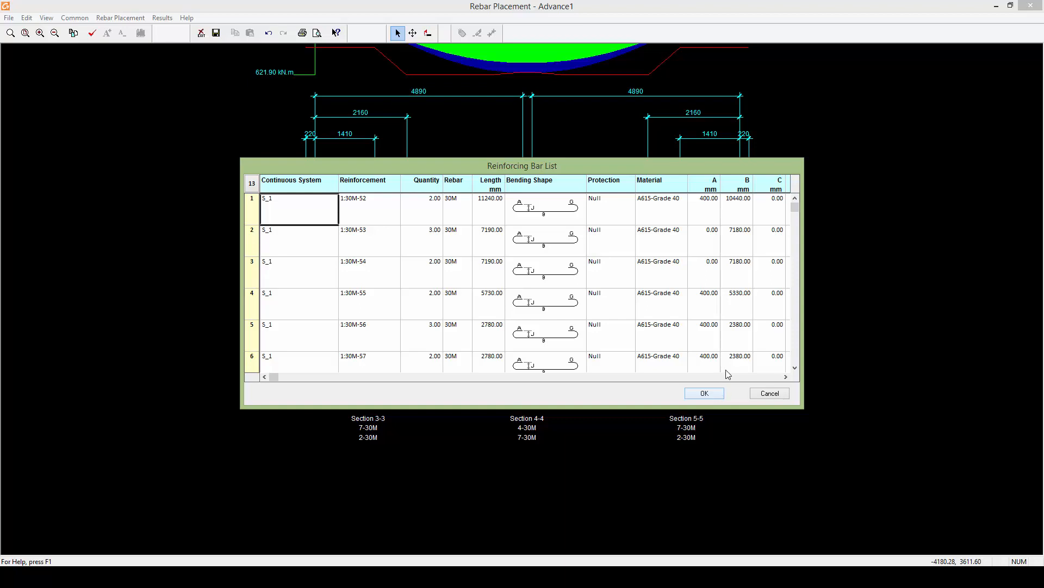
{"action": "scroll", "coordinate": [683, 305], "scroll_direction": "down", "scroll_amount": 4}
{"action": "scroll", "coordinate": [682, 305], "scroll_direction": "up", "scroll_amount": 4}
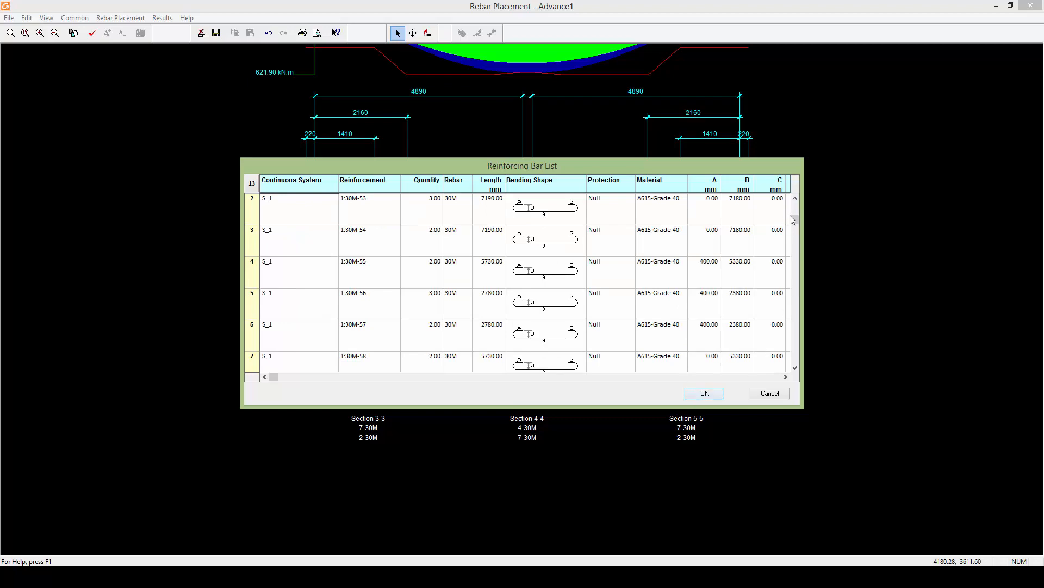
{"action": "mouse_move", "coordinate": [794, 220]}
{"action": "left_mouse_down"}
{"action": "mouse_move", "coordinate": [795, 202]}
{"action": "mouse_move", "coordinate": [795, 233]}
{"action": "left_mouse_up"}
{"action": "left_click", "coordinate": [702, 395]}
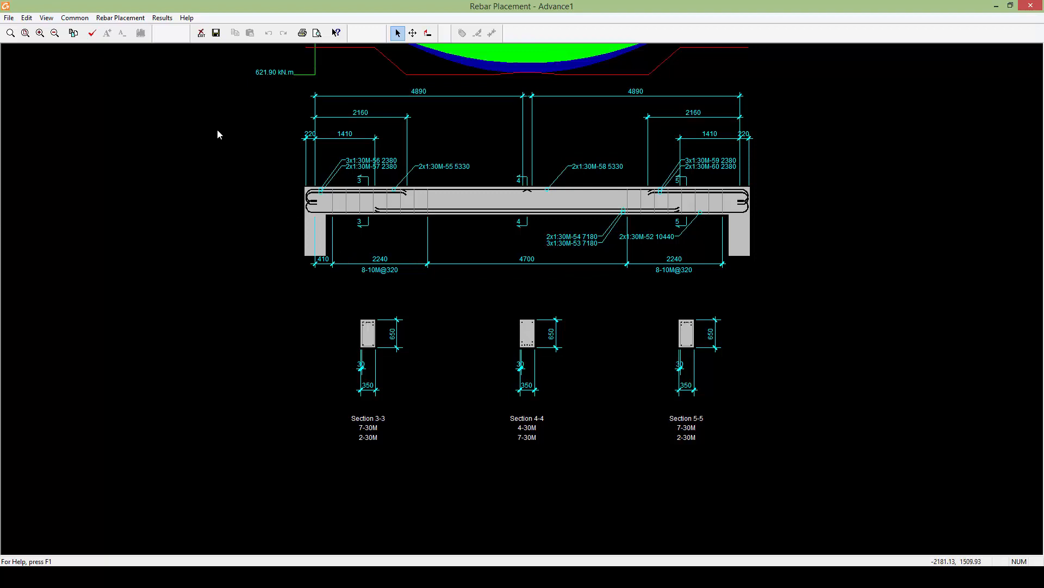
{"action": "middle_click_drag", "start_coordinate": [213, 127], "coordinate": [225, 161]}
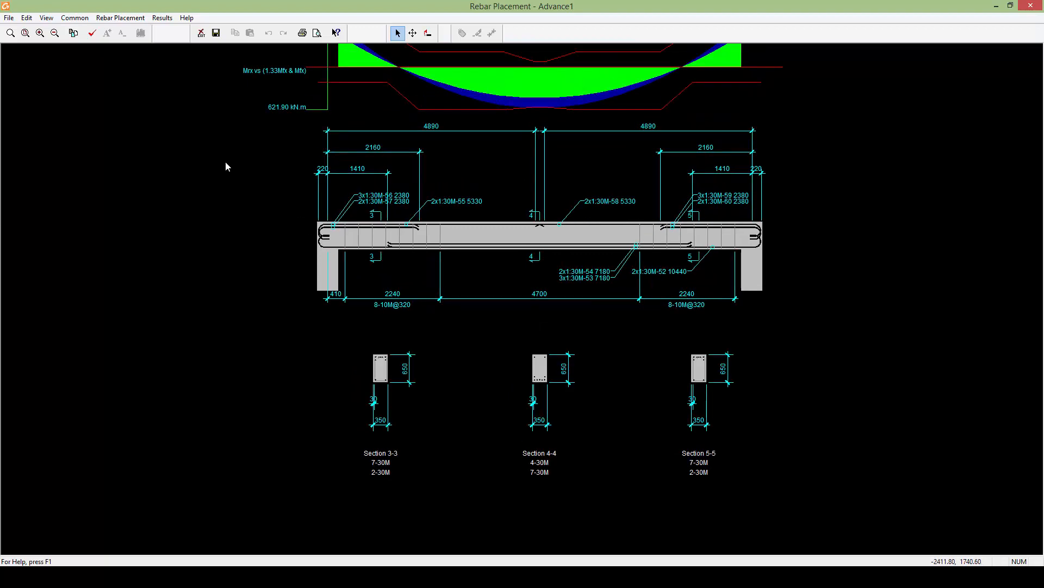
{"action": "scroll", "coordinate": [225, 162], "scroll_direction": "down", "scroll_amount": 1}
{"action": "middle_click_drag", "start_coordinate": [206, 211], "coordinate": [191, 208]}
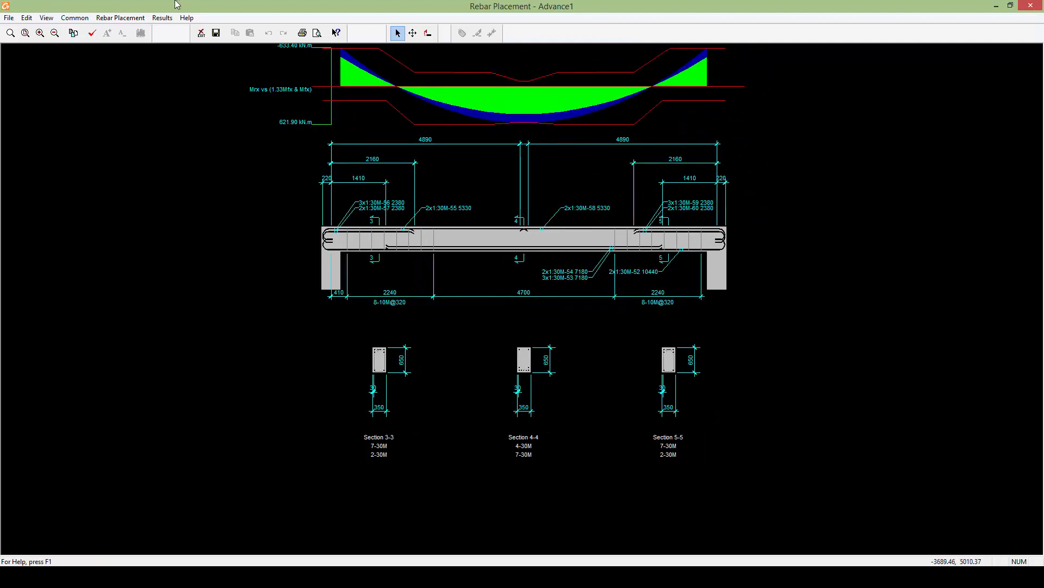
{"action": "left_click", "coordinate": [164, 18]}
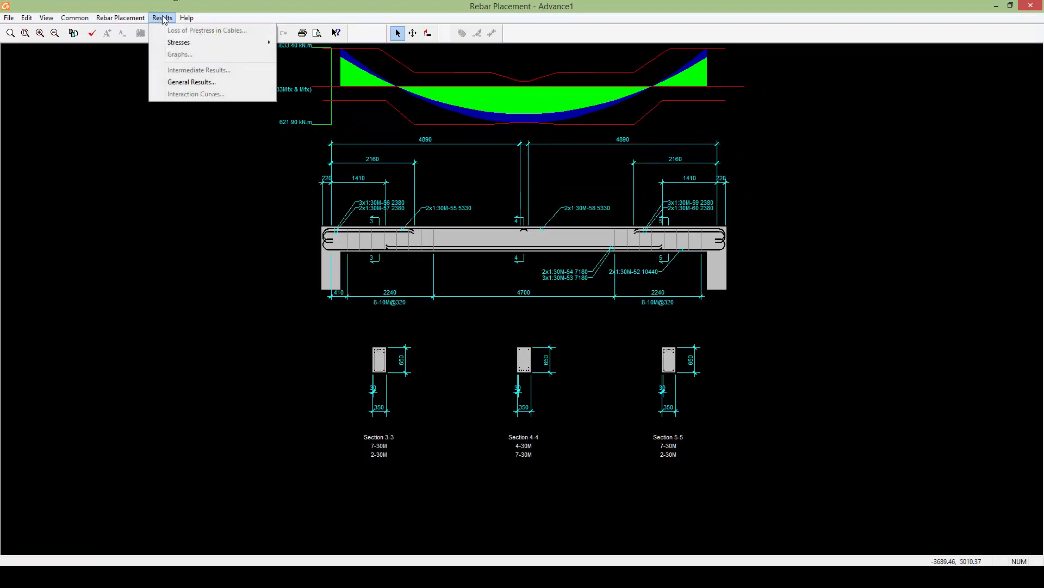
{"action": "mouse_move", "coordinate": [136, 22]}
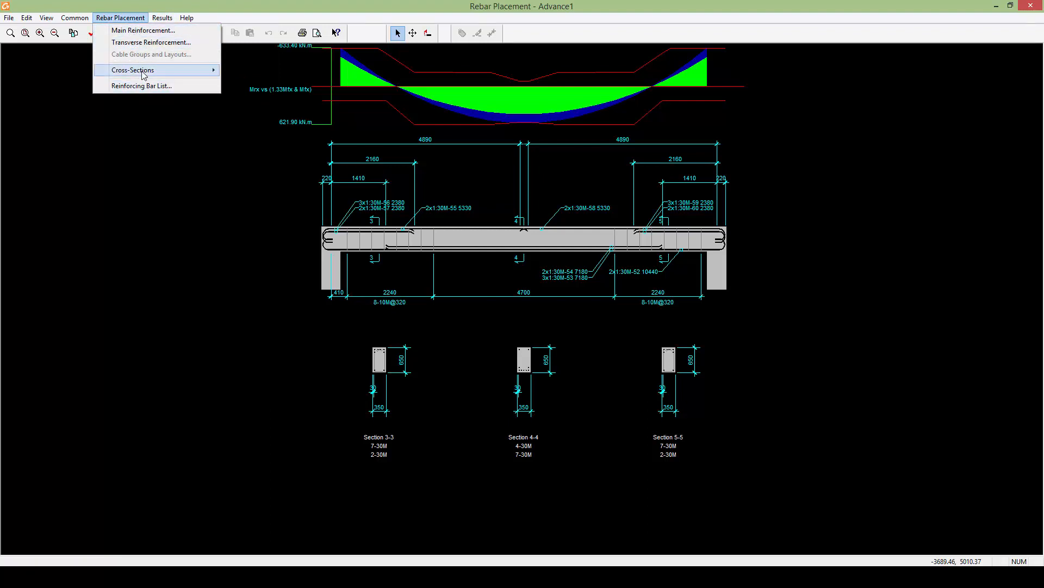
{"action": "mouse_move", "coordinate": [144, 73]}
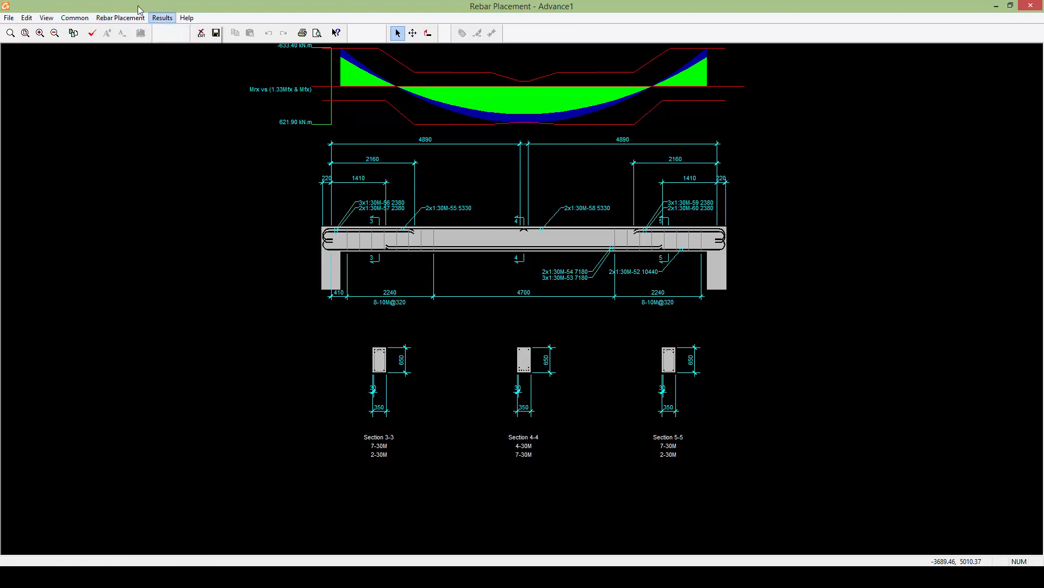
- Look through the dimension, drawing and color settings in the view options and close the dialog
{"action": "left_click", "coordinate": [47, 18]}
{"action": "left_click", "coordinate": [67, 31]}
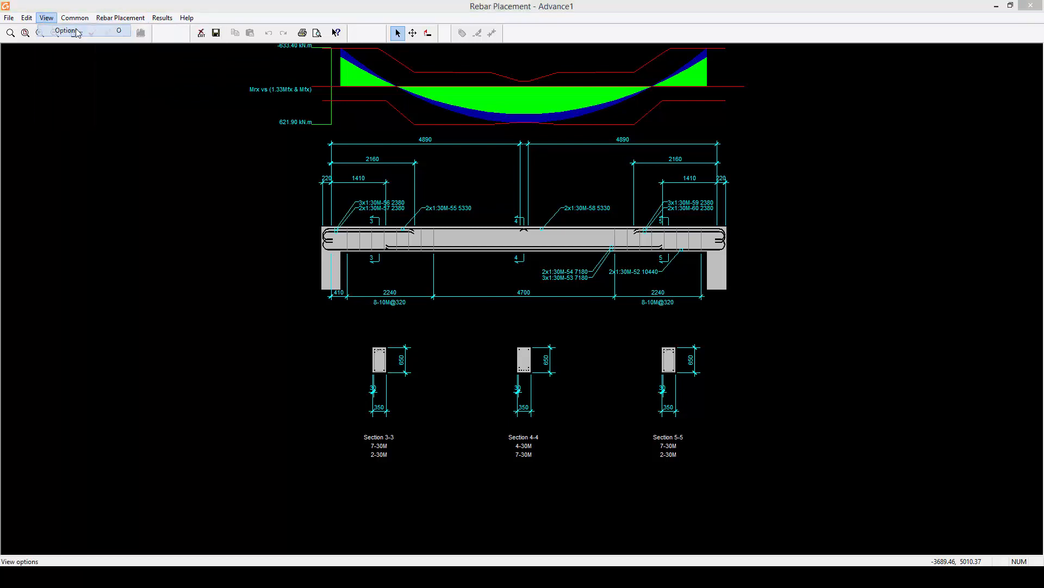
{"action": "left_click_drag", "start_coordinate": [443, 150], "coordinate": [460, 155]}
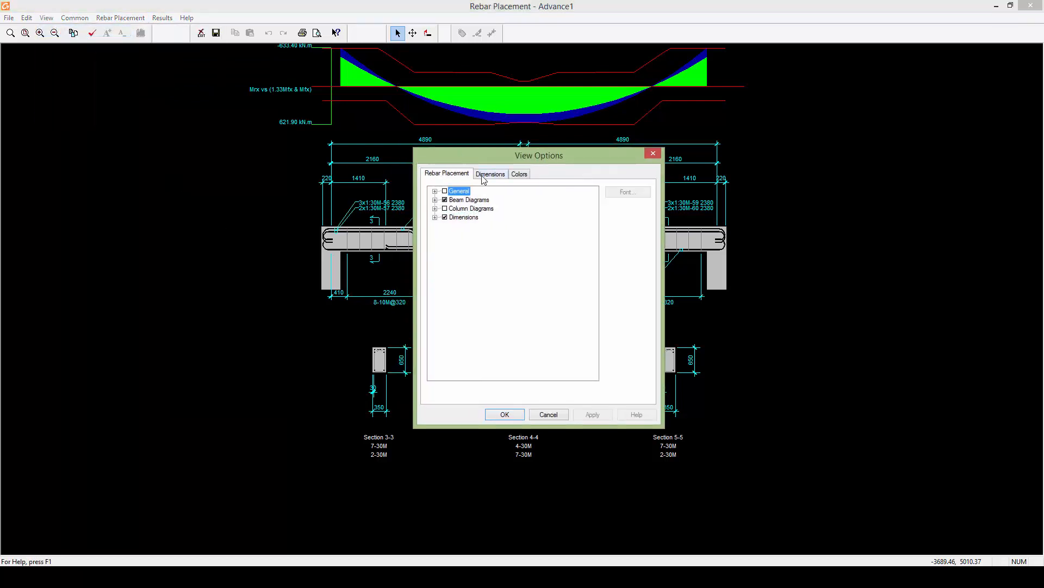
{"action": "left_click", "coordinate": [490, 173]}
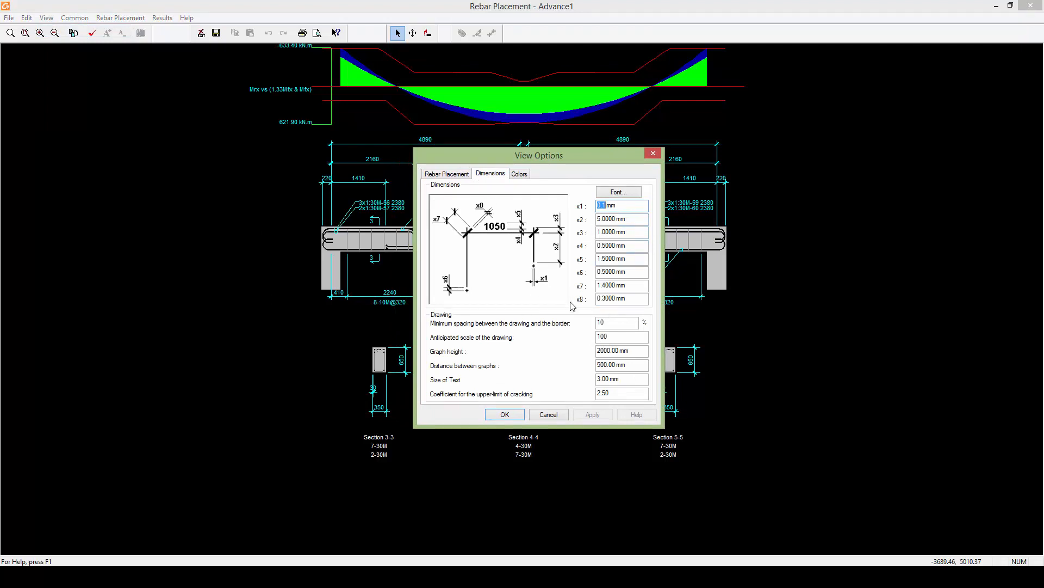
{"action": "left_click", "coordinate": [518, 174]}
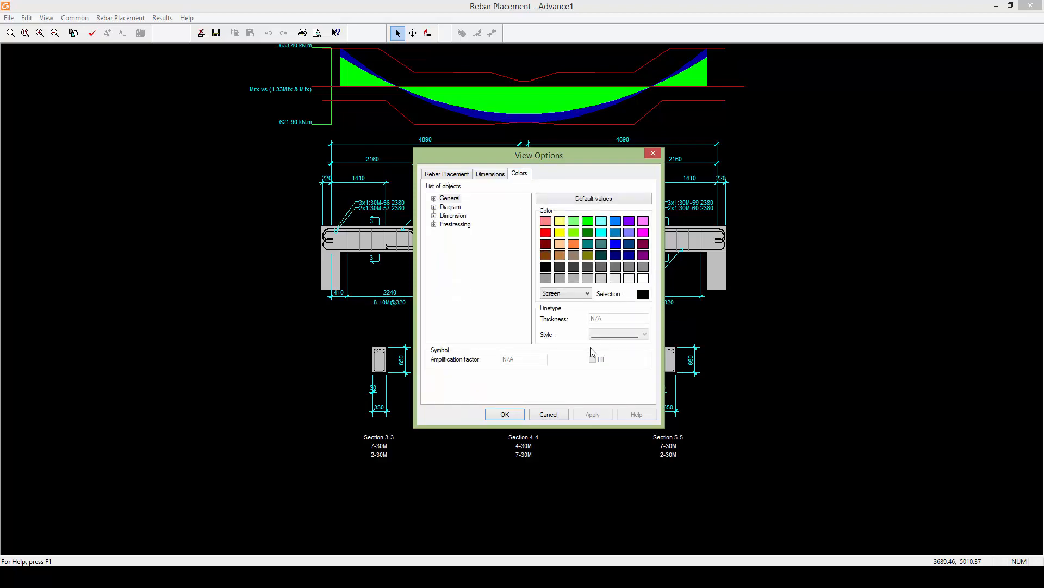
{"action": "mouse_move", "coordinate": [556, 156]}
{"action": "left_mouse_down"}
{"action": "mouse_move", "coordinate": [814, 163]}
{"action": "mouse_move", "coordinate": [172, 218]}
{"action": "mouse_move", "coordinate": [175, 206]}
{"action": "left_mouse_up"}
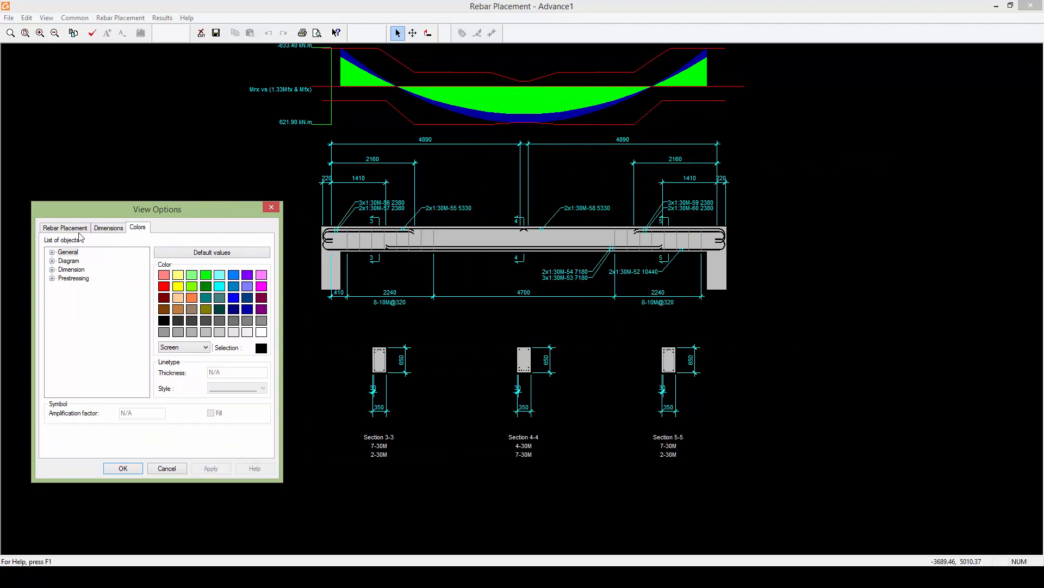
{"action": "left_click_drag", "start_coordinate": [161, 209], "coordinate": [203, 203]}
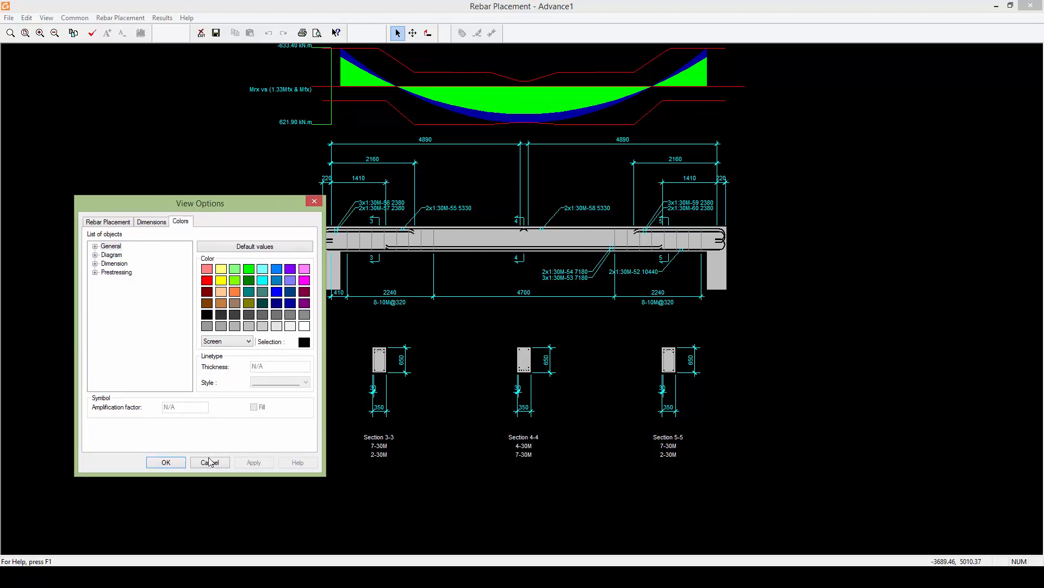
{"action": "left_click", "coordinate": [181, 463]}
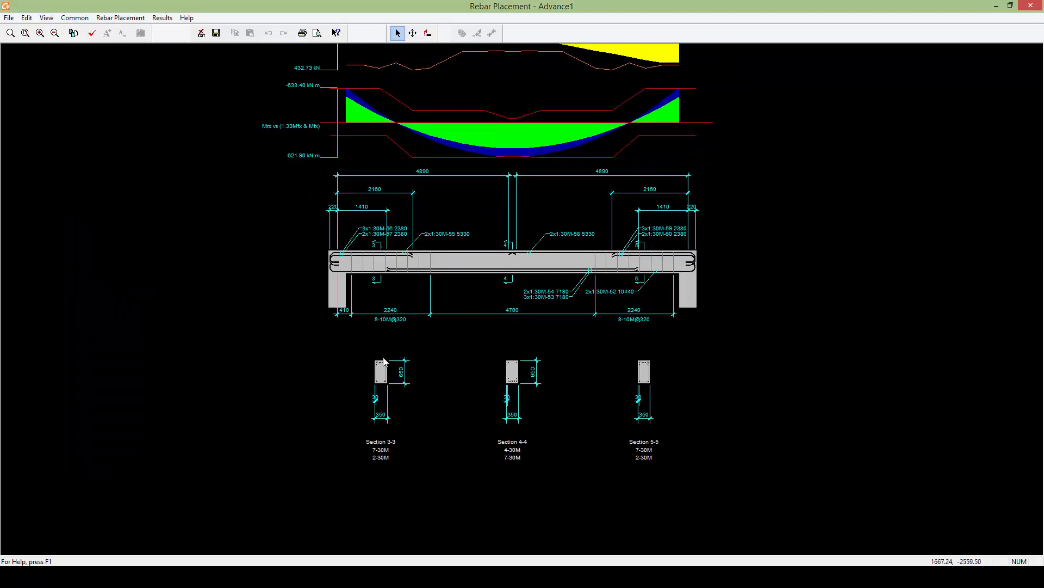
- Close Rebar Placement to return to the 3D model in Advance Design America, and reopen Rebar Placement for the Con650x350 beam
{"action": "scroll", "coordinate": [455, 348], "scroll_direction": "up", "scroll_amount": 2}
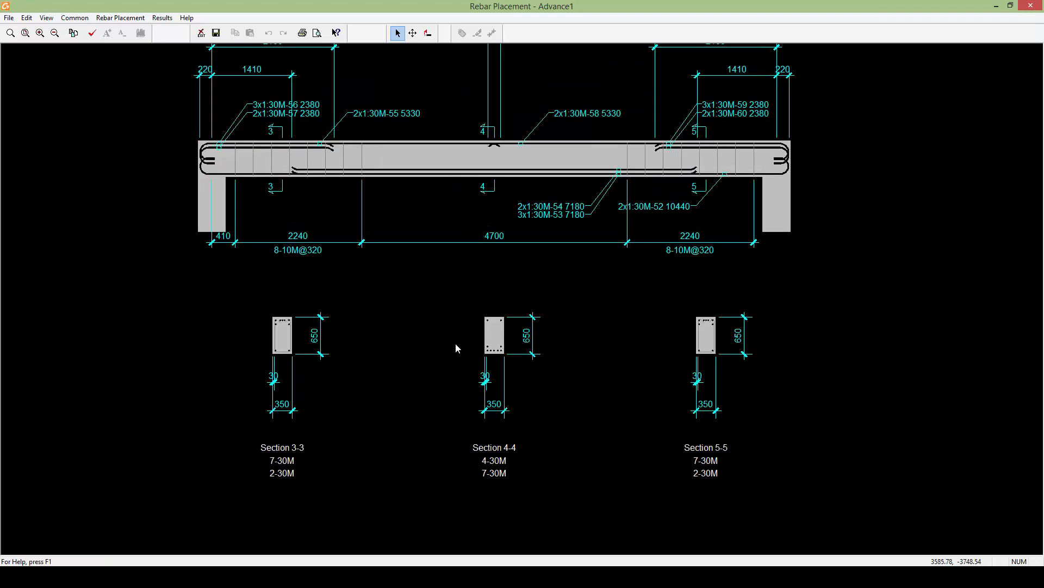
{"action": "left_click", "coordinate": [1031, 6]}
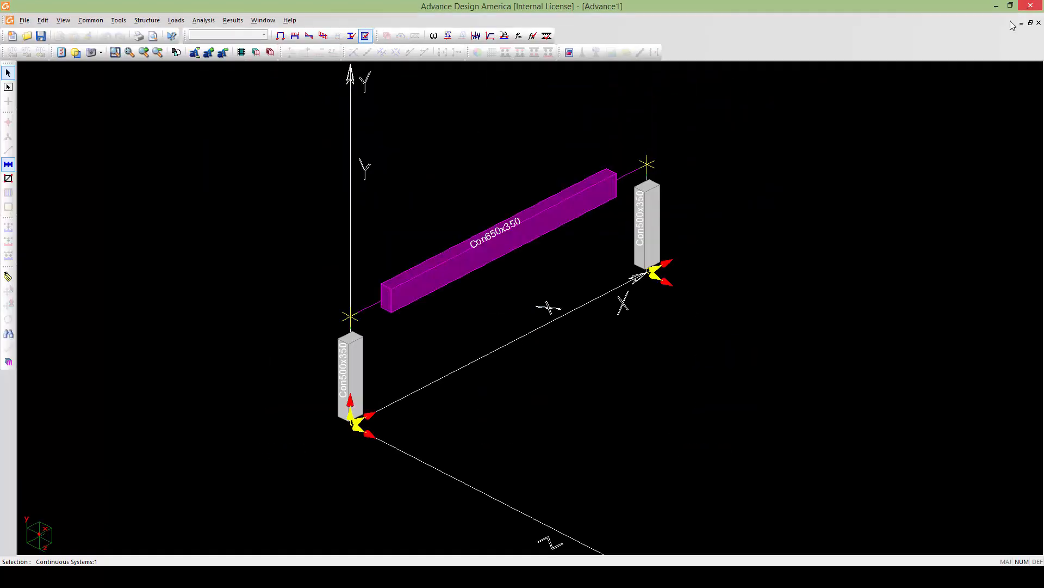
{"action": "middle_click_drag", "start_coordinate": [636, 276], "coordinate": [622, 278]}
{"action": "scroll", "coordinate": [533, 261], "scroll_direction": "down", "scroll_amount": 2}
{"action": "left_click", "coordinate": [518, 285]}
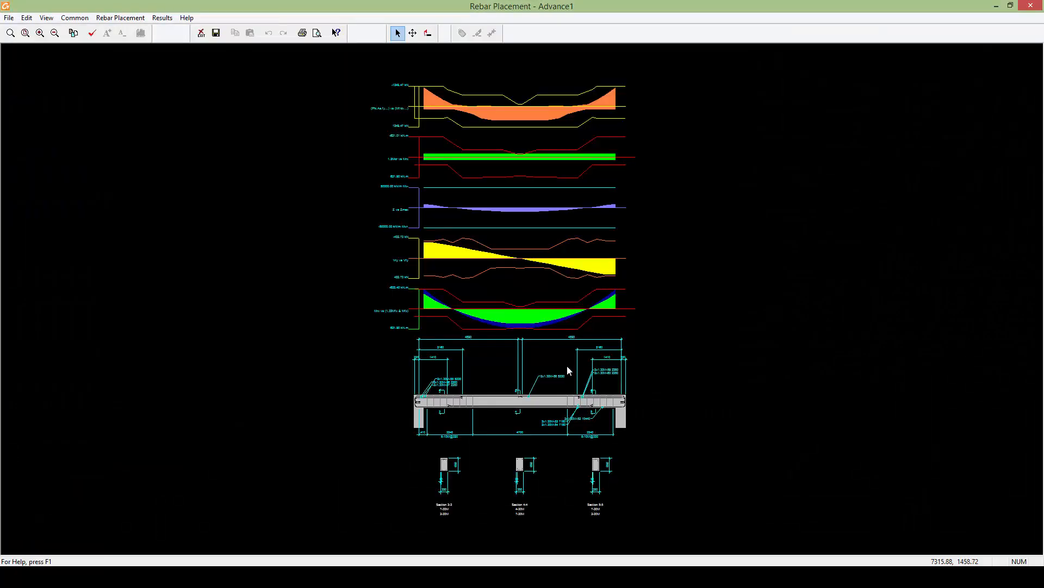
- Inspect the beam's rebar elevation and cross-sections, then close Rebar Placement and return to the 3D model in Advance Design America
{"action": "scroll", "coordinate": [527, 366], "scroll_direction": "up", "scroll_amount": 2}
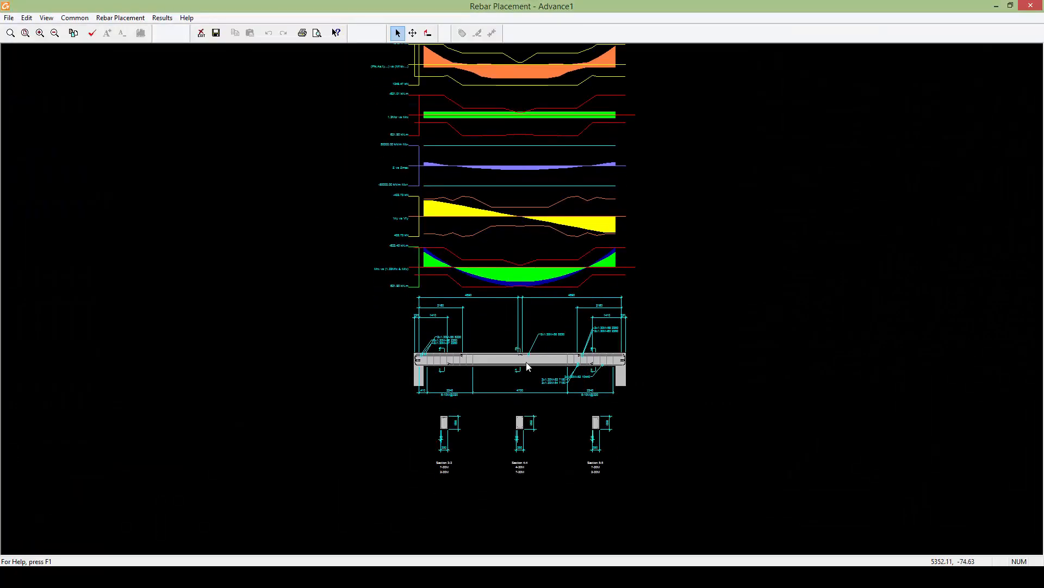
{"action": "scroll", "coordinate": [612, 315], "scroll_direction": "up", "scroll_amount": 1}
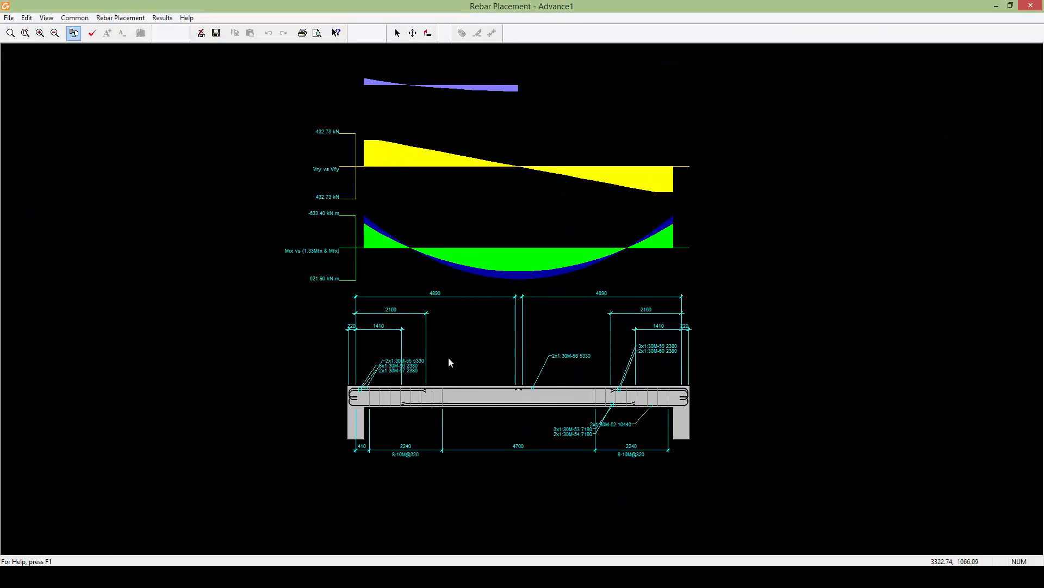
{"action": "scroll", "coordinate": [644, 292], "scroll_direction": "up", "scroll_amount": 6}
{"action": "middle_click_drag", "start_coordinate": [486, 453], "coordinate": [495, 333]}
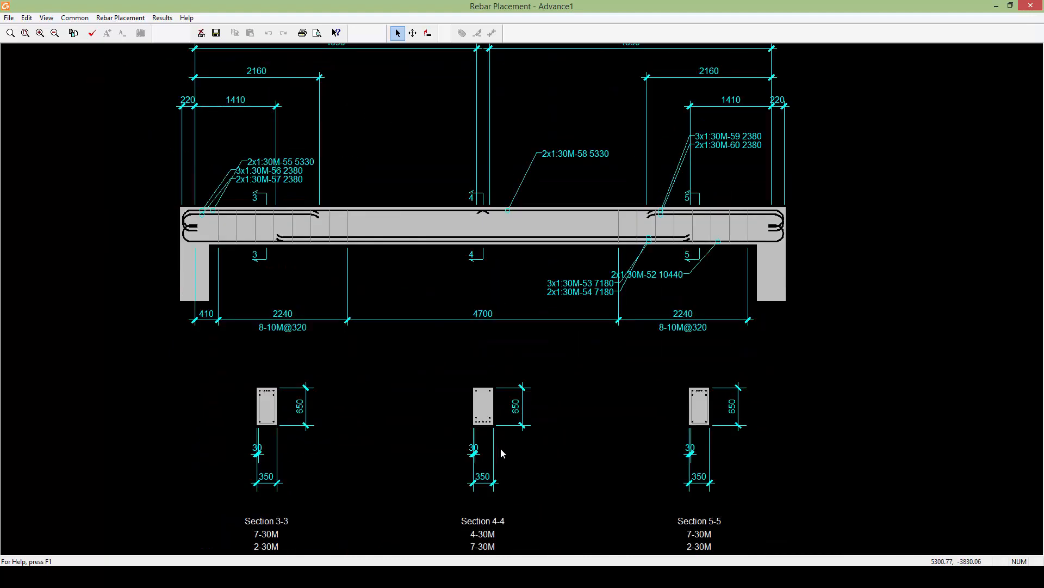
{"action": "left_click", "coordinate": [1027, 5]}
{"action": "middle_click_drag", "start_coordinate": [590, 339], "coordinate": [582, 377]}
{"action": "key", "text": "Escape"}
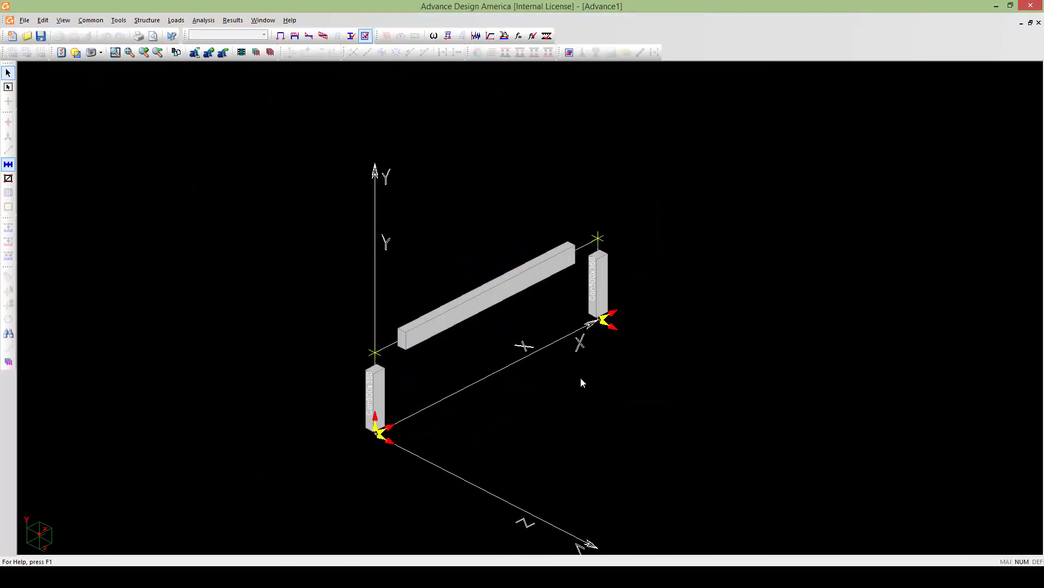
- Turn on the graphic display of member deflections in the result view options and apply it
{"action": "scroll", "coordinate": [578, 380], "scroll_direction": "up", "scroll_amount": 3}
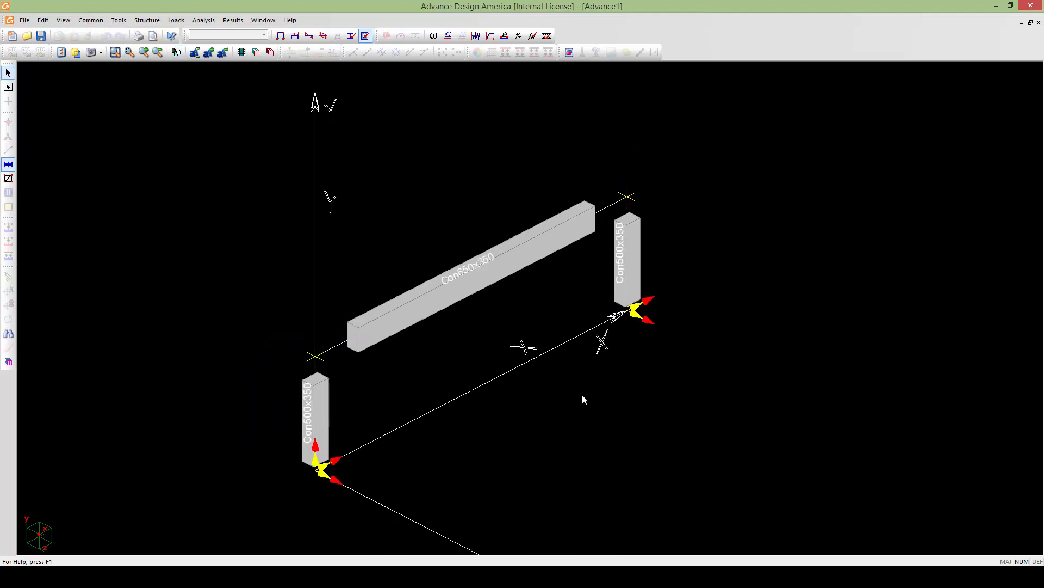
{"action": "double_click", "coordinate": [582, 394]}
{"action": "left_click", "coordinate": [568, 185]}
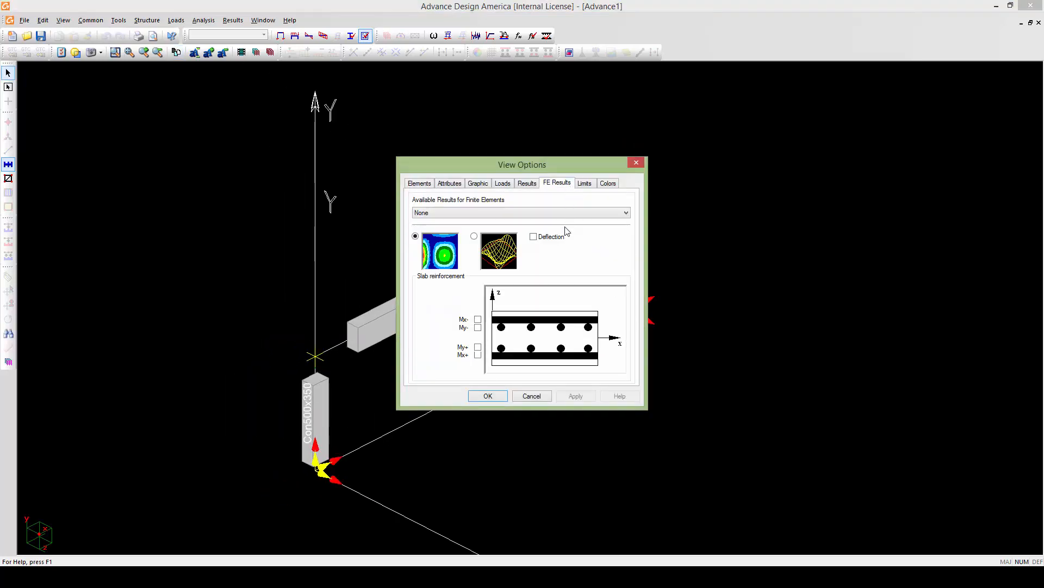
{"action": "left_click", "coordinate": [526, 185]}
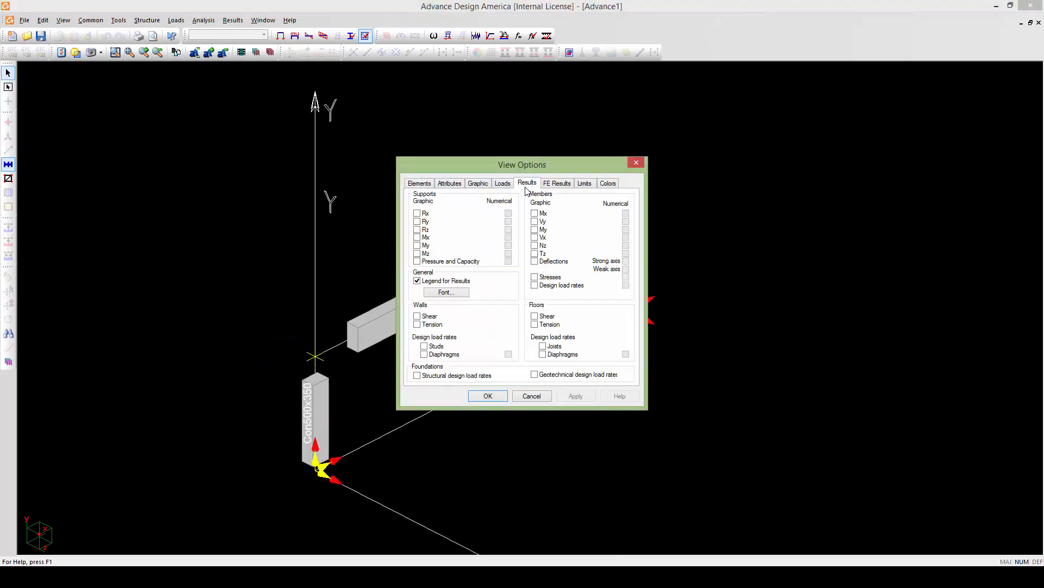
{"action": "left_click", "coordinate": [535, 261]}
{"action": "left_click", "coordinate": [496, 396]}
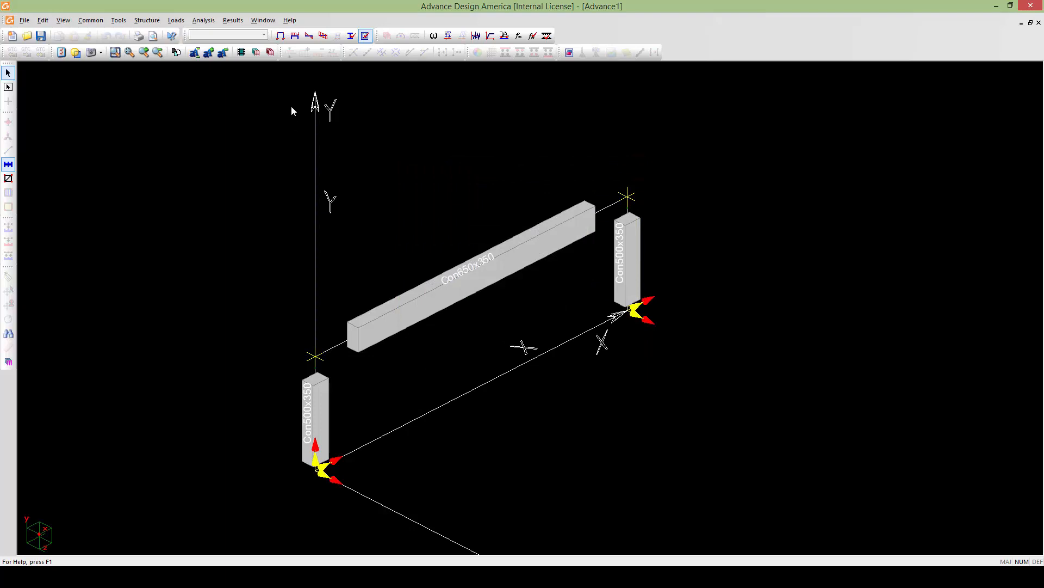
- Display the deflections for load combination ULS1_00 (1.40D) and enlarge the scale of the deflected shape
{"action": "left_click", "coordinate": [264, 35]}
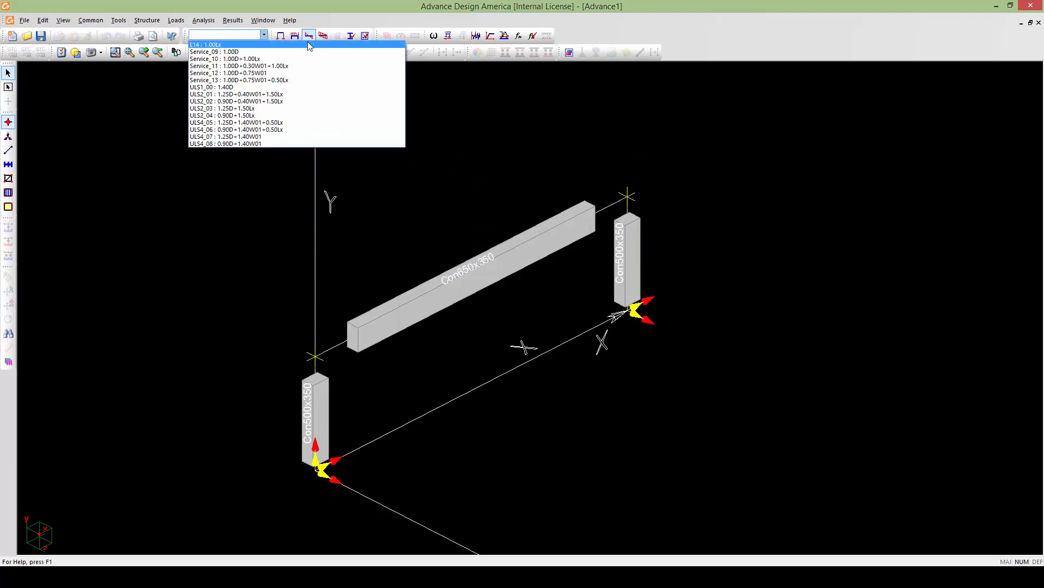
{"action": "left_click", "coordinate": [258, 88]}
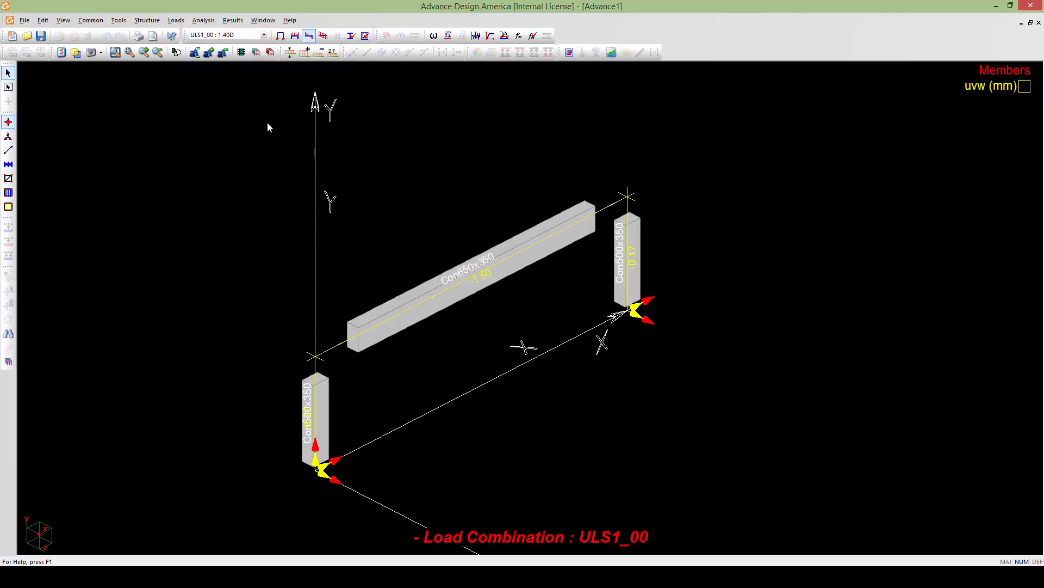
{"action": "left_click", "coordinate": [306, 53]}
{"action": "left_click", "coordinate": [306, 54]}
{"action": "left_click", "coordinate": [306, 54]}
{"action": "left_click", "coordinate": [306, 54]}
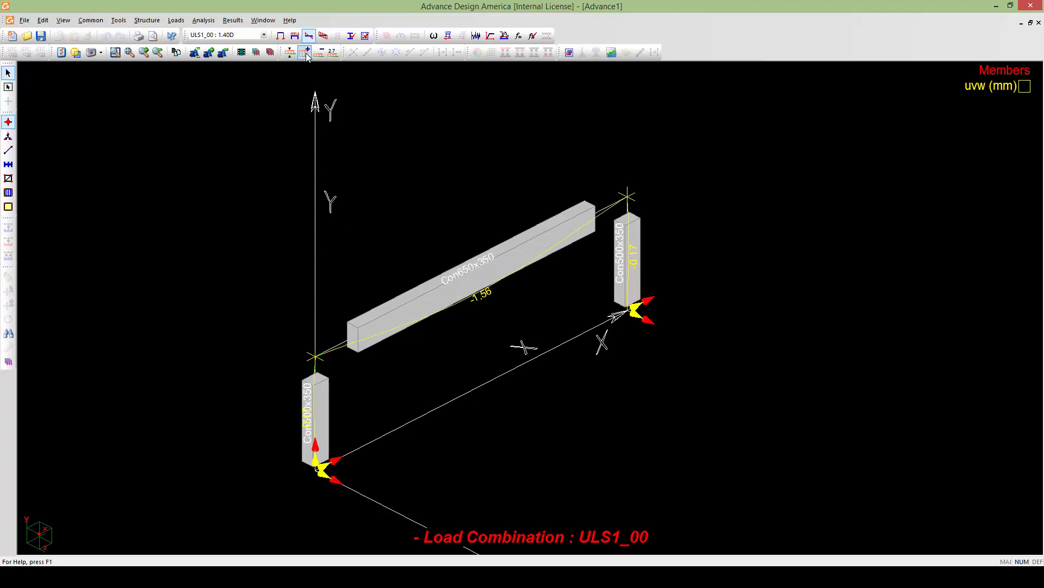
{"action": "middle_click_drag", "start_coordinate": [491, 258], "coordinate": [489, 220]}
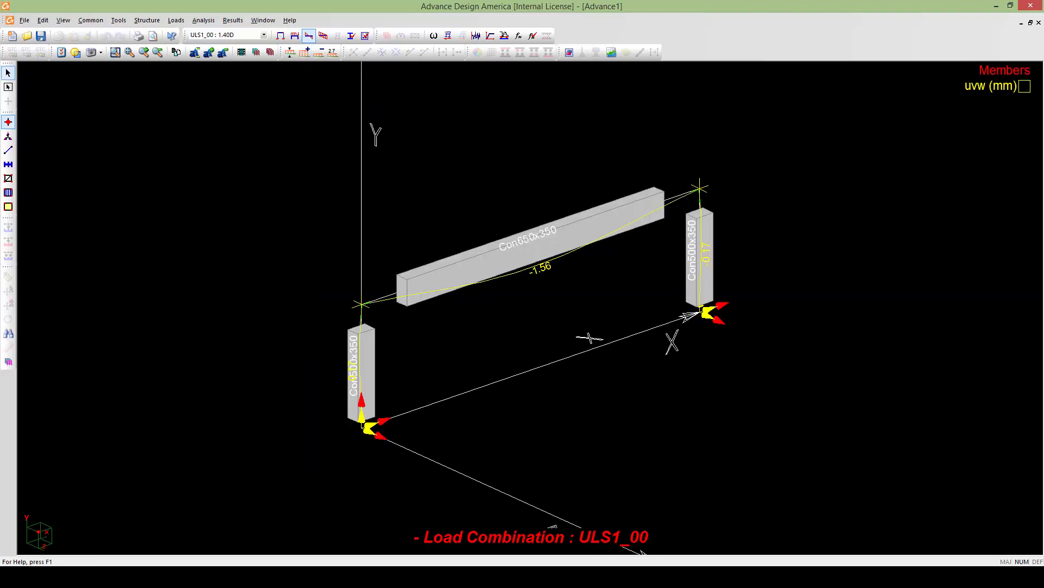
{"action": "scroll", "coordinate": [488, 220], "scroll_direction": "down", "scroll_amount": 2}
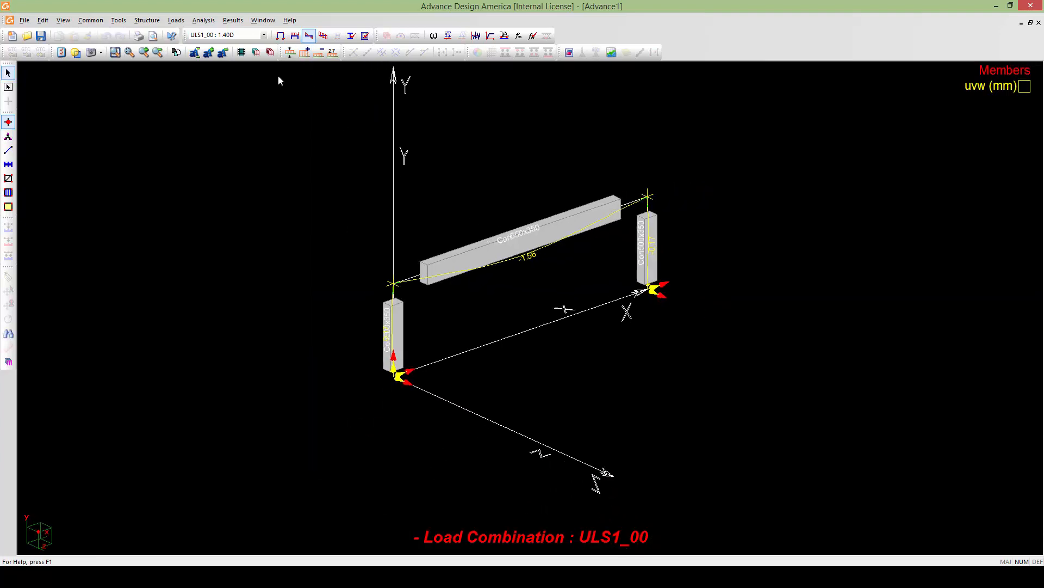
- Look through the result reports available for structural design and load combinations
{"action": "left_click", "coordinate": [244, 23]}
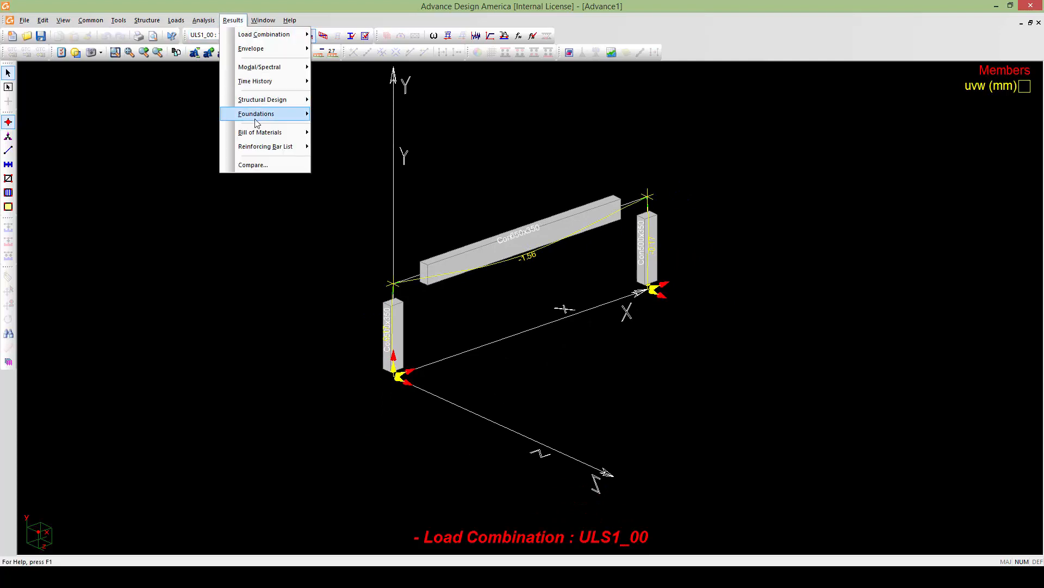
{"action": "mouse_move", "coordinate": [258, 103]}
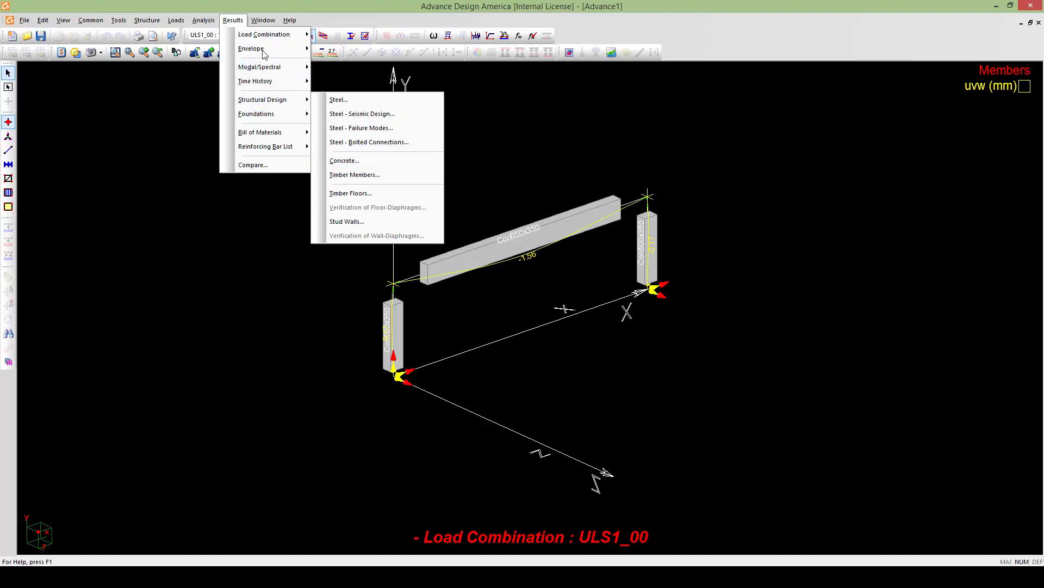
{"action": "mouse_move", "coordinate": [269, 36]}
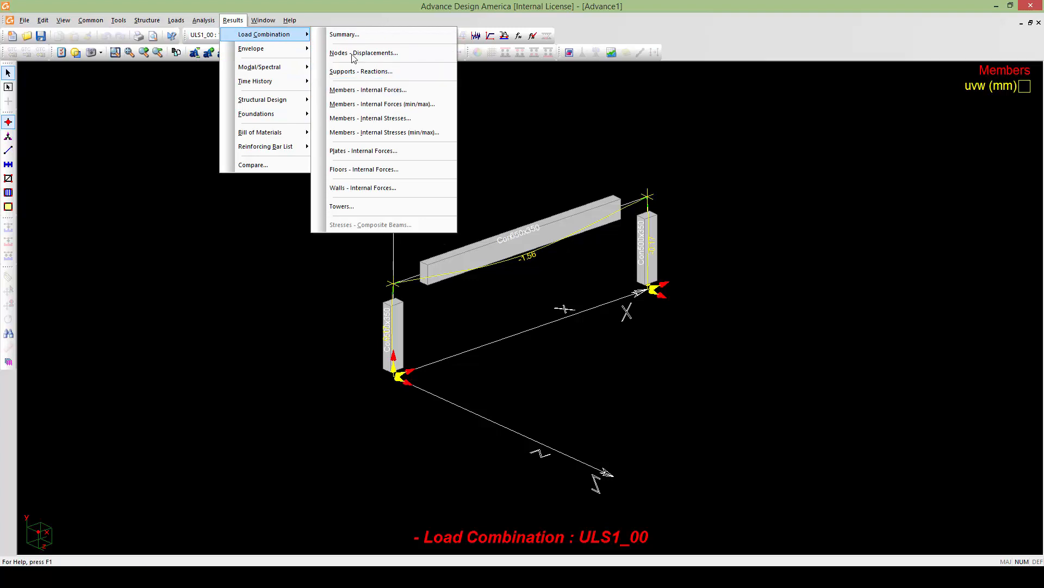
{"action": "left_click", "coordinate": [352, 76]}
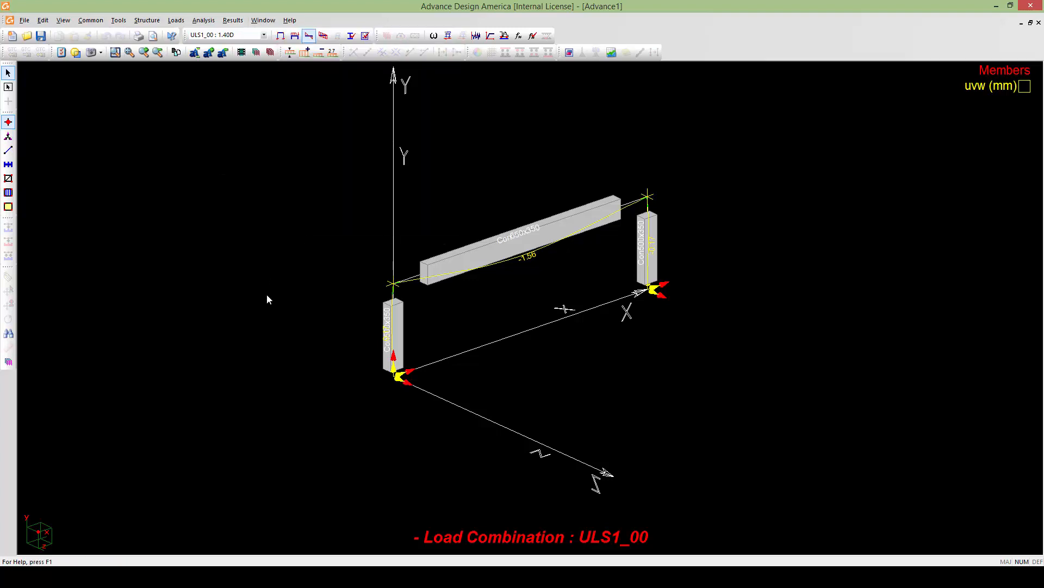
{"action": "scroll", "coordinate": [261, 282], "scroll_direction": "down", "scroll_amount": 3}
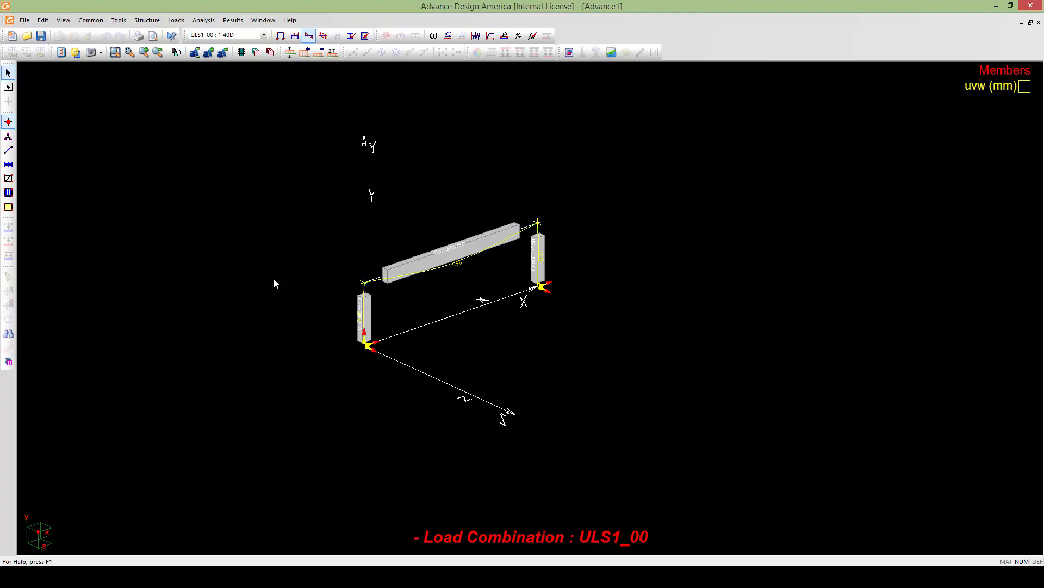
{"action": "middle_click_drag", "start_coordinate": [331, 290], "coordinate": [373, 312]}
{"action": "scroll", "coordinate": [372, 295], "scroll_direction": "down", "scroll_amount": 2}
{"action": "scroll", "coordinate": [373, 312], "scroll_direction": "up", "scroll_amount": 4}
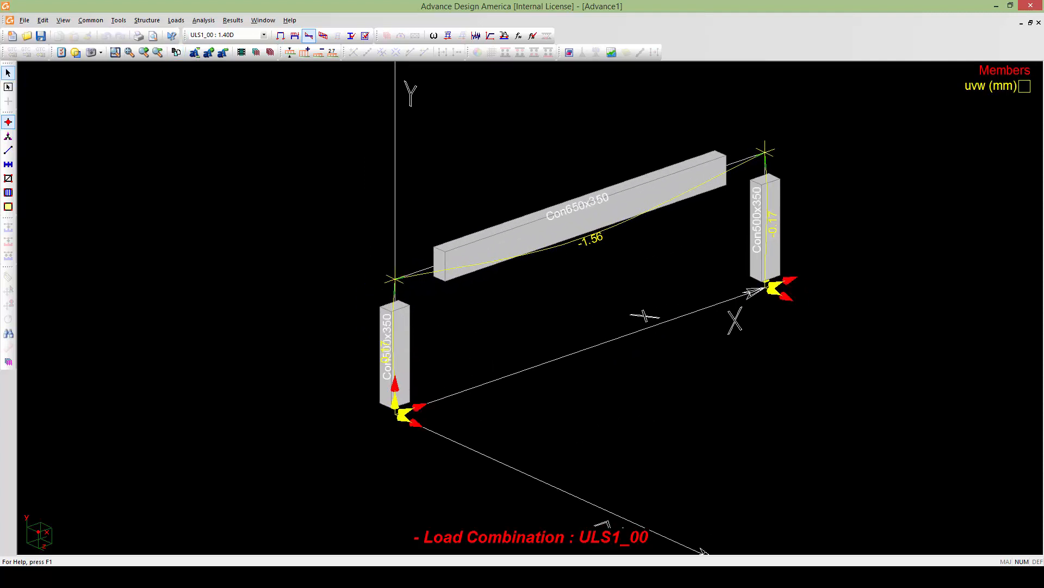
{"action": "scroll", "coordinate": [377, 314], "scroll_direction": "down", "scroll_amount": 4}
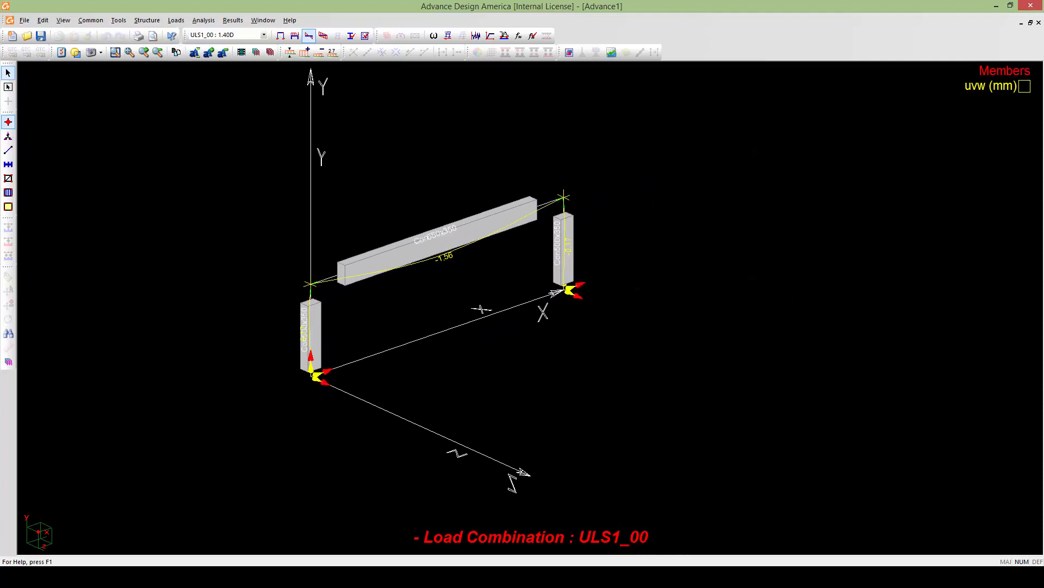
{"action": "middle_click_drag", "start_coordinate": [377, 314], "coordinate": [400, 315]}
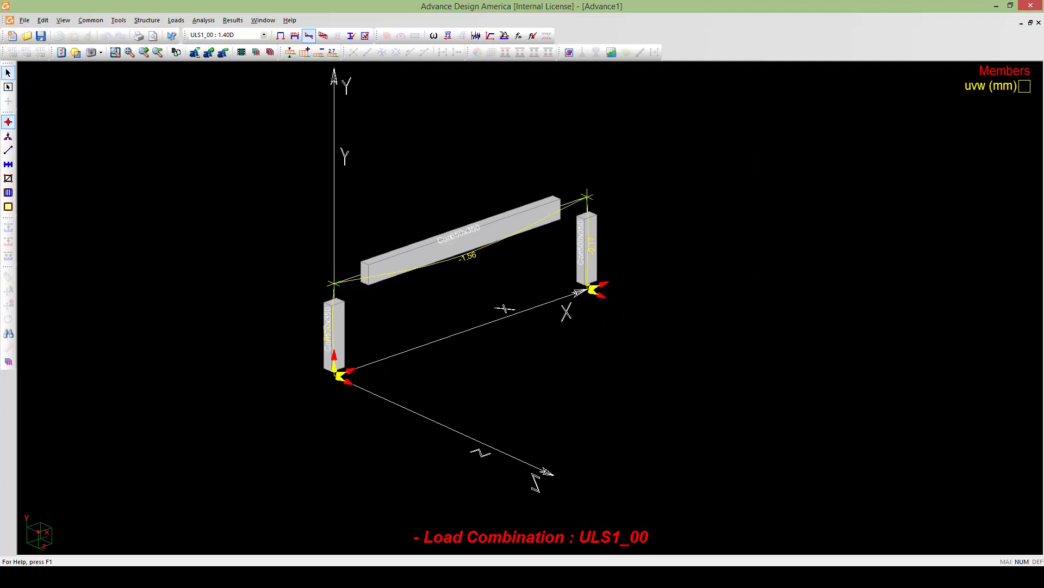
{"action": "scroll", "coordinate": [372, 312], "scroll_direction": "up", "scroll_amount": 2}
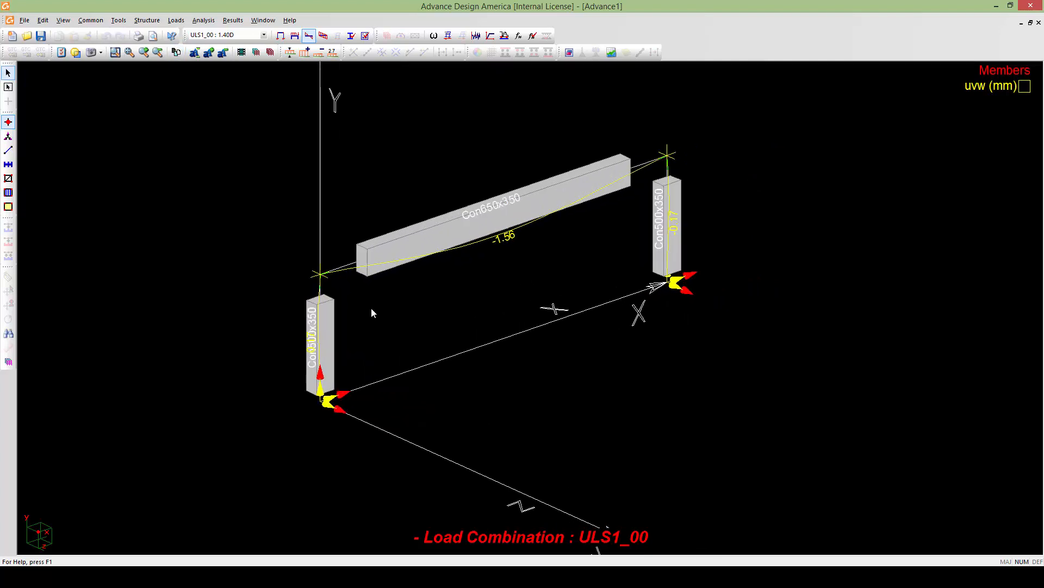
{"action": "scroll", "coordinate": [372, 309], "scroll_direction": "down", "scroll_amount": 2}
{"action": "middle_click_drag", "start_coordinate": [371, 308], "coordinate": [368, 344]}
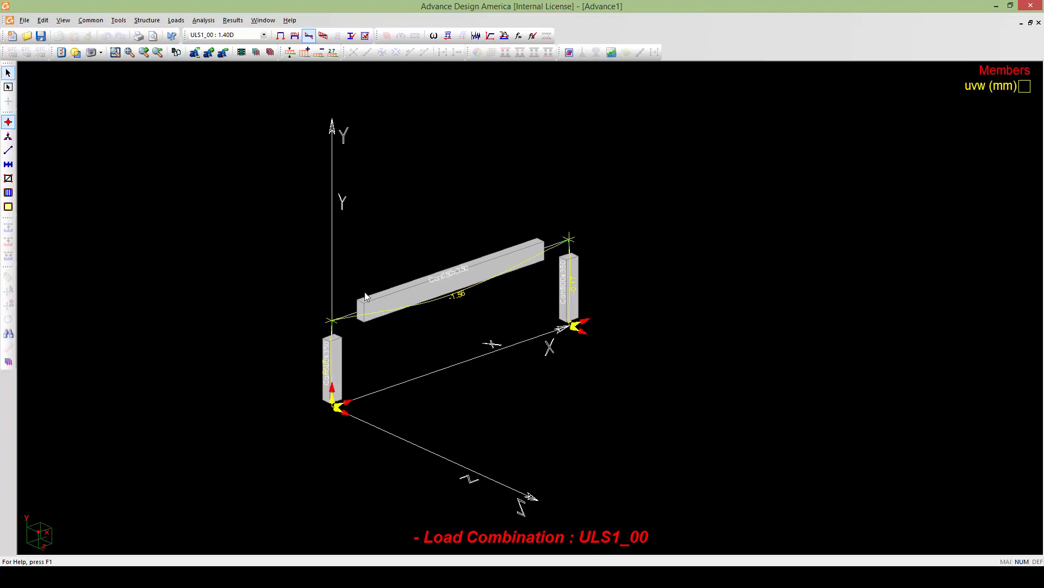
- Check the version and technical support details in the program's About information and close it
{"action": "left_click", "coordinate": [290, 20]}
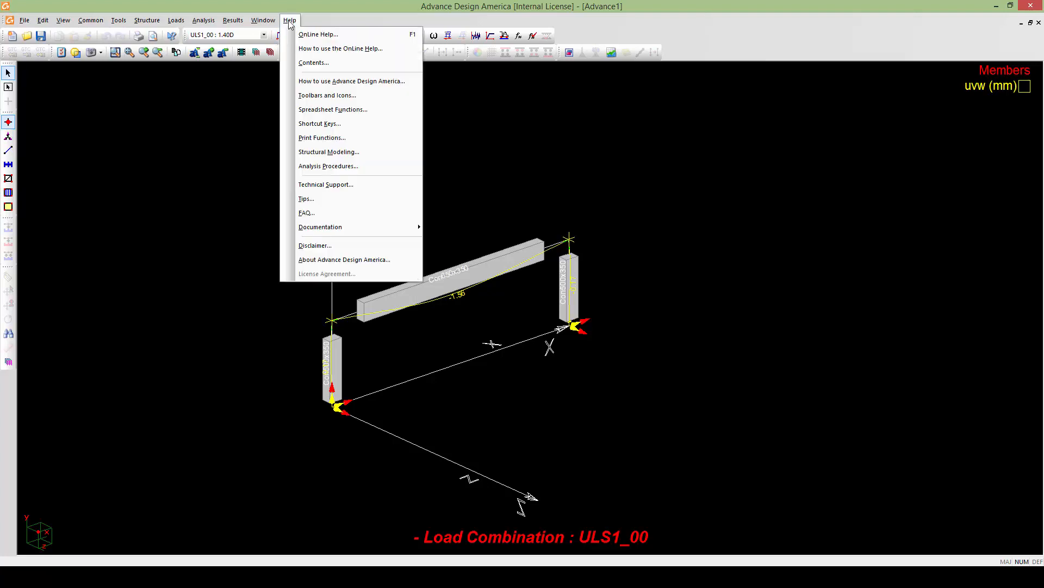
{"action": "left_click", "coordinate": [361, 262]}
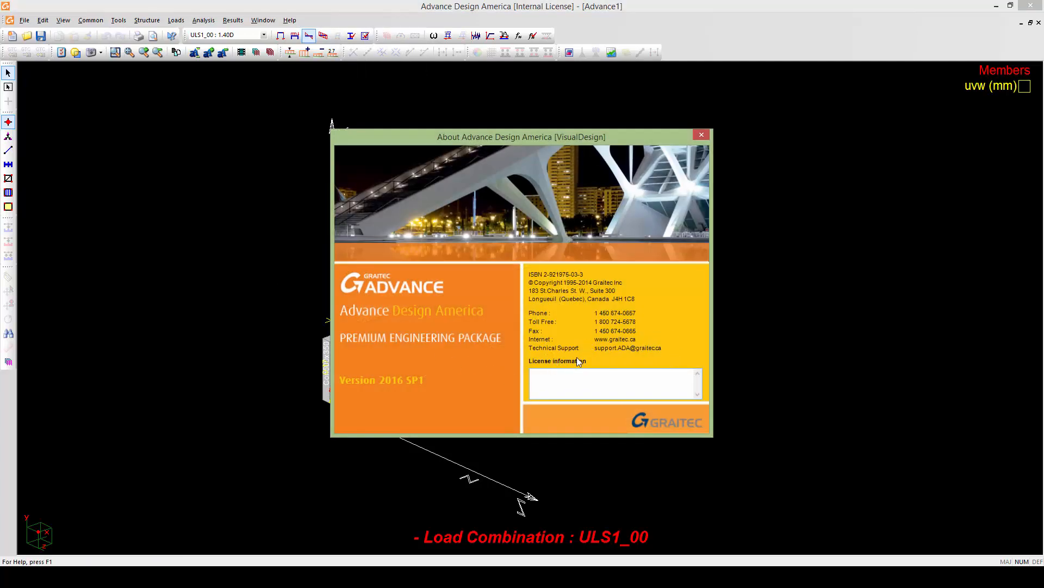
{"action": "left_click", "coordinate": [700, 136]}
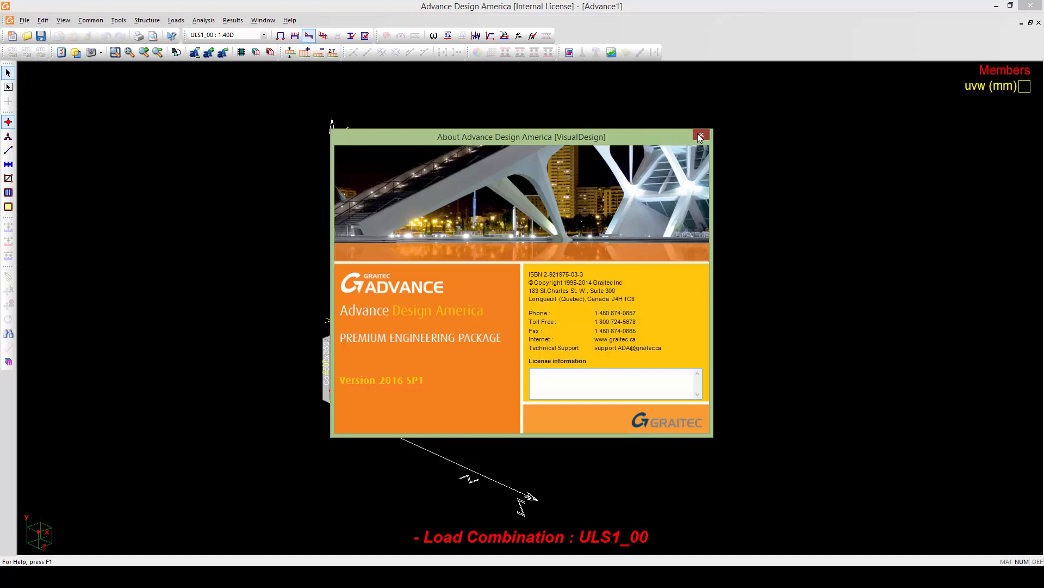